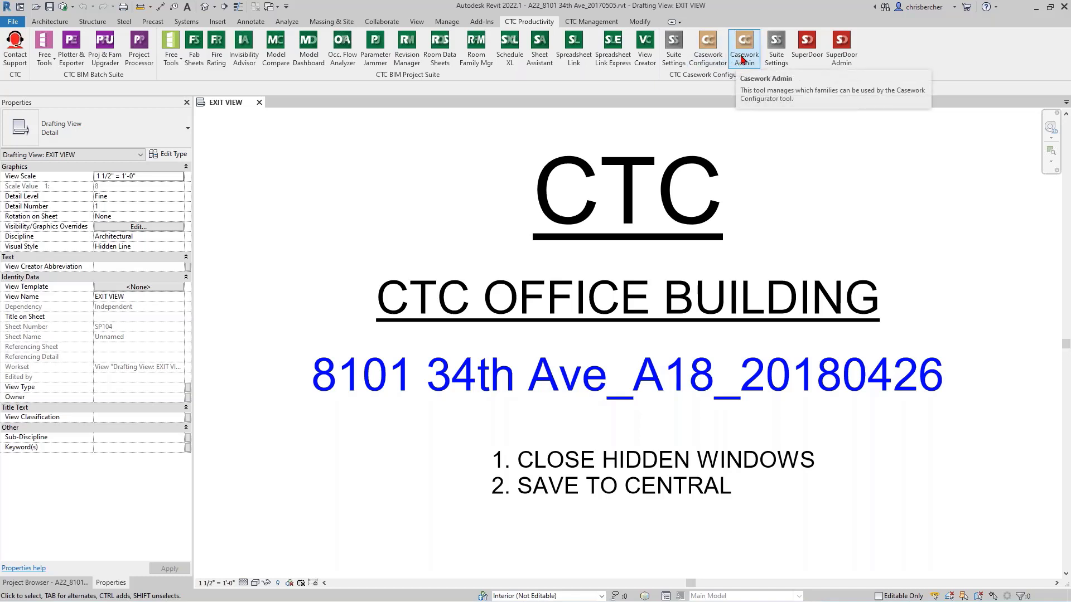
- Launch Casework Admin, dismiss the latest-content notice and reposition the Casework Configurator window
left_click(743, 61)
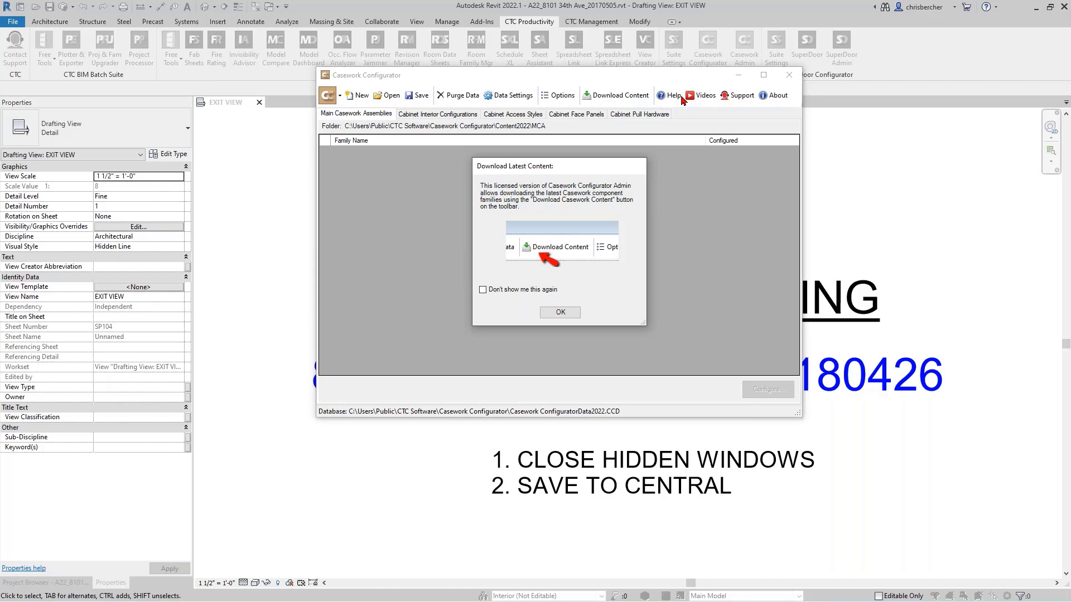
left_click(557, 314)
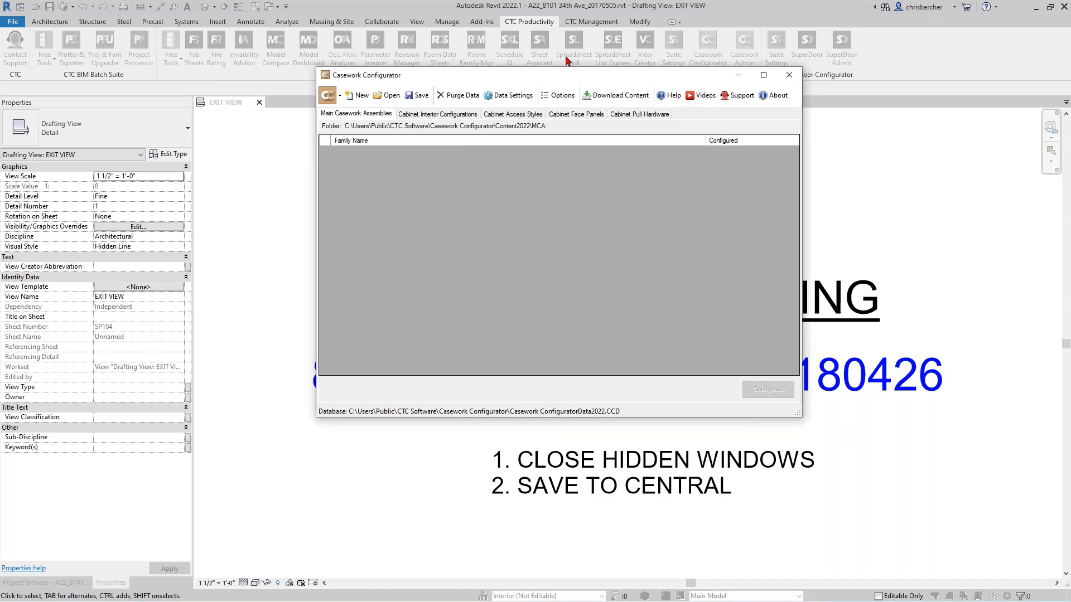
left_click_drag(559, 77, 515, 104)
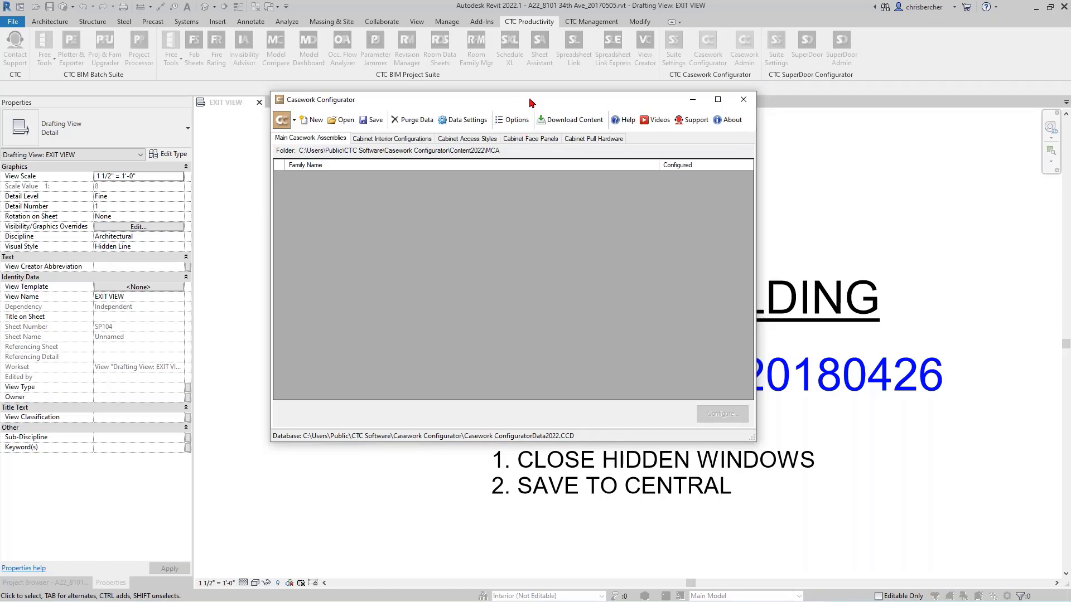
left_click_drag(530, 101, 524, 107)
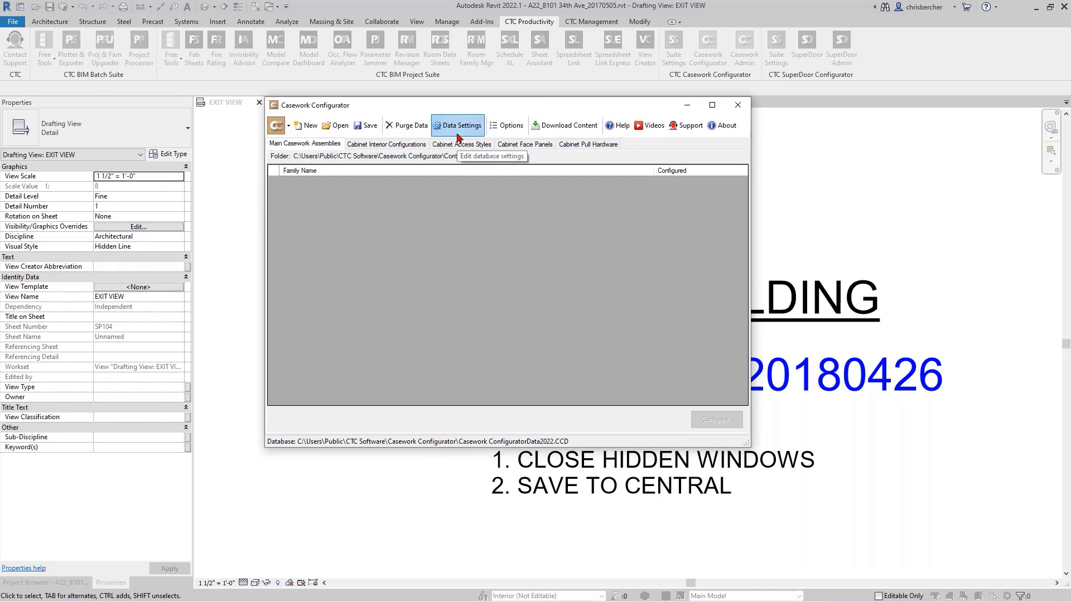
- Open the casework content download page, review the downloads offered per Revit version, and return to Revit
left_click(566, 126)
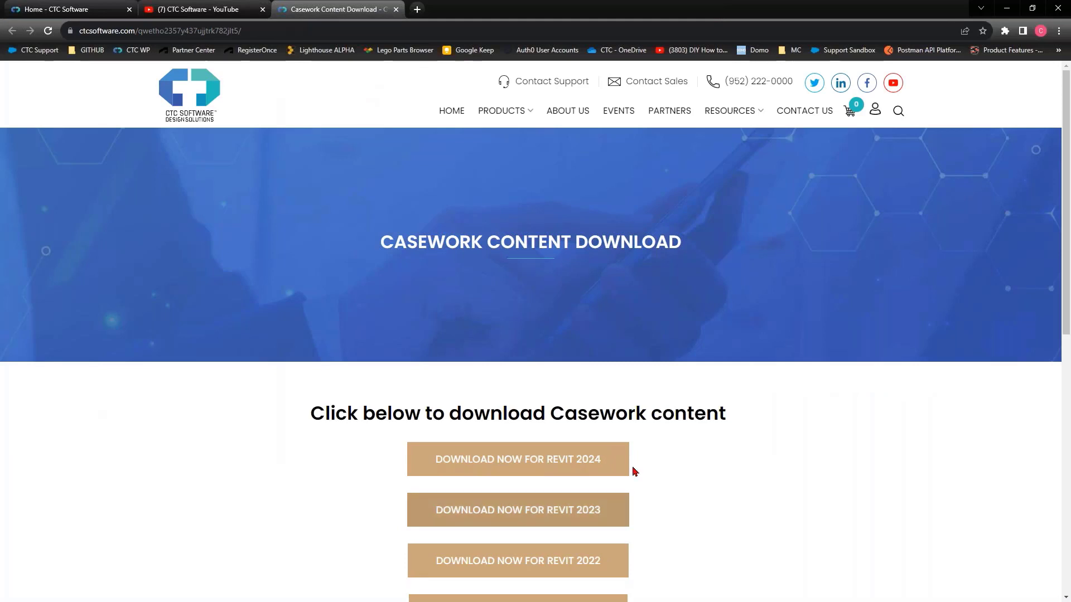
scroll(633, 470, "down", 2)
scroll(607, 397, "down", 1)
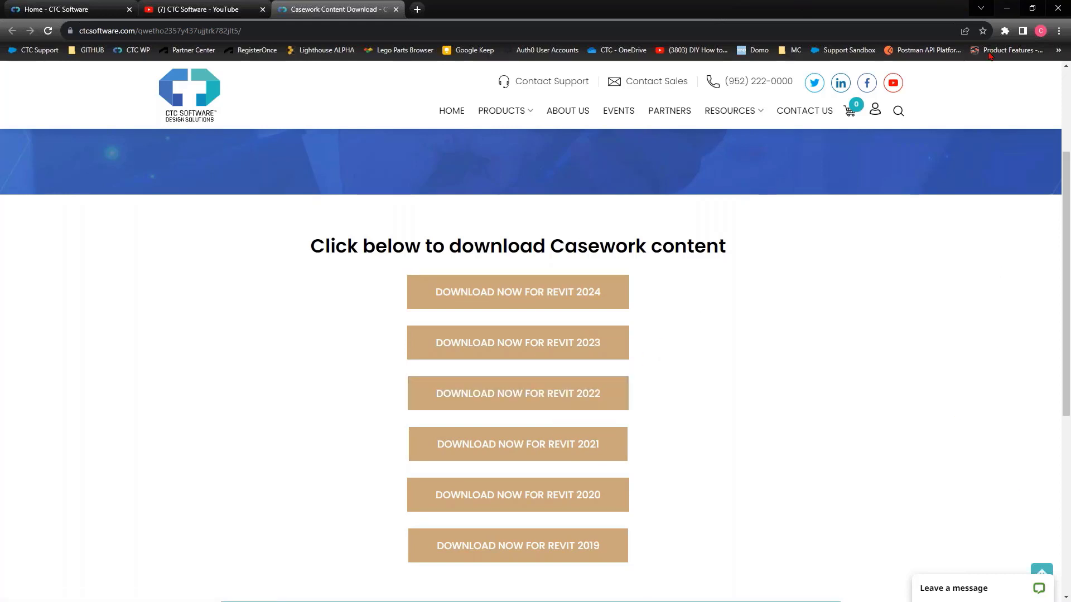
left_click(1007, 9)
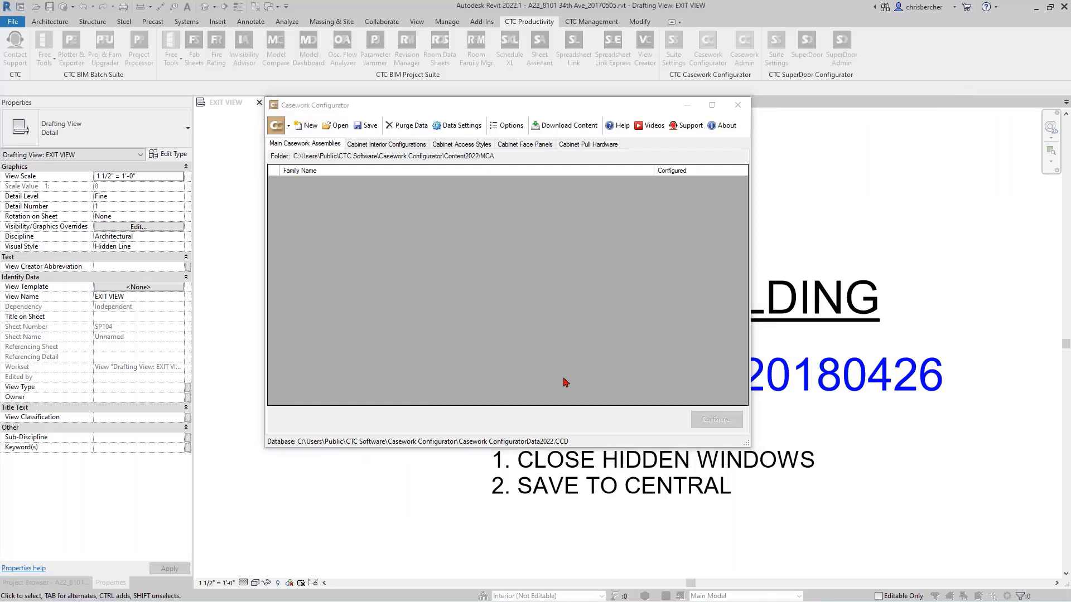
- Extract CTC_Casework_Content_2022.zip in the Downloads folder using File Explorer
left_click(612, 370)
left_click_drag(1070, 80, 725, 35)
left_click(159, 294)
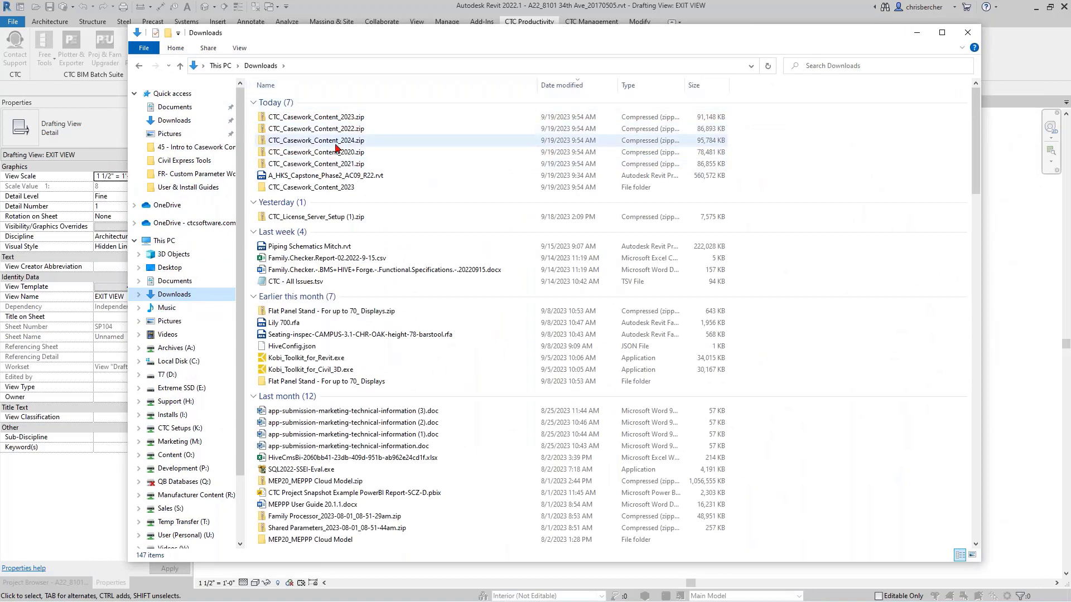
right_click(347, 135)
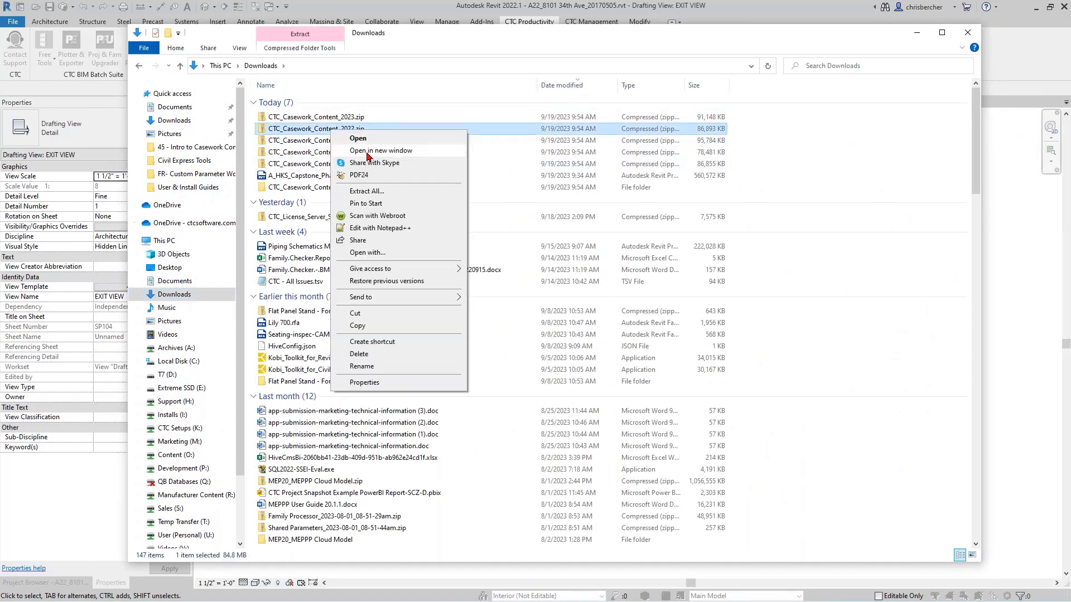
left_click(377, 195)
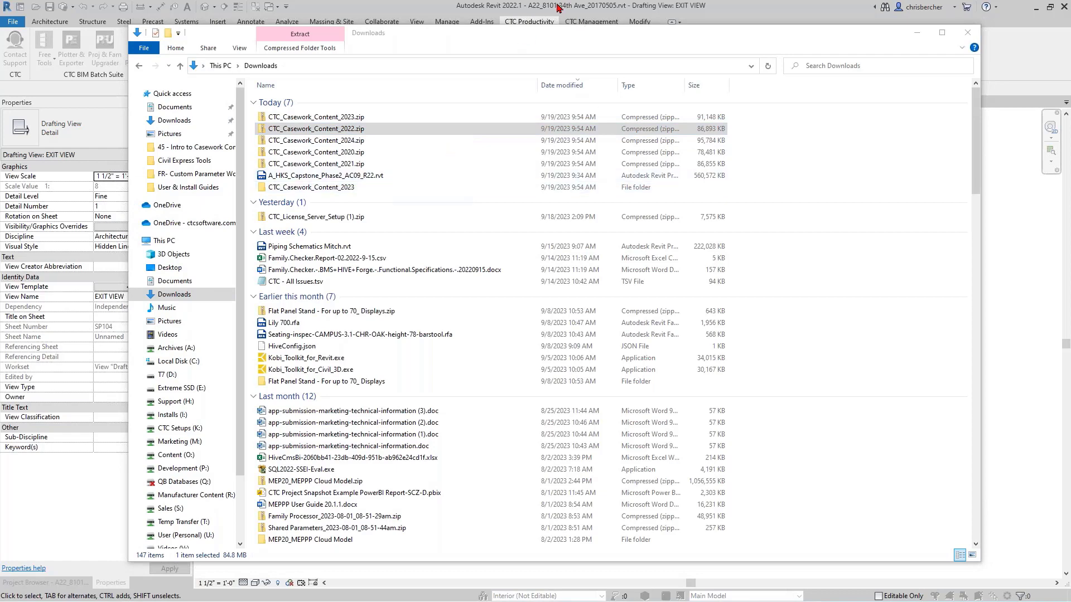
- Check the content path in Casework Configurator, then copy the Content2022 folder from the extracted CTC_Casework_Content_2022 folder in Downloads
left_click(680, 7)
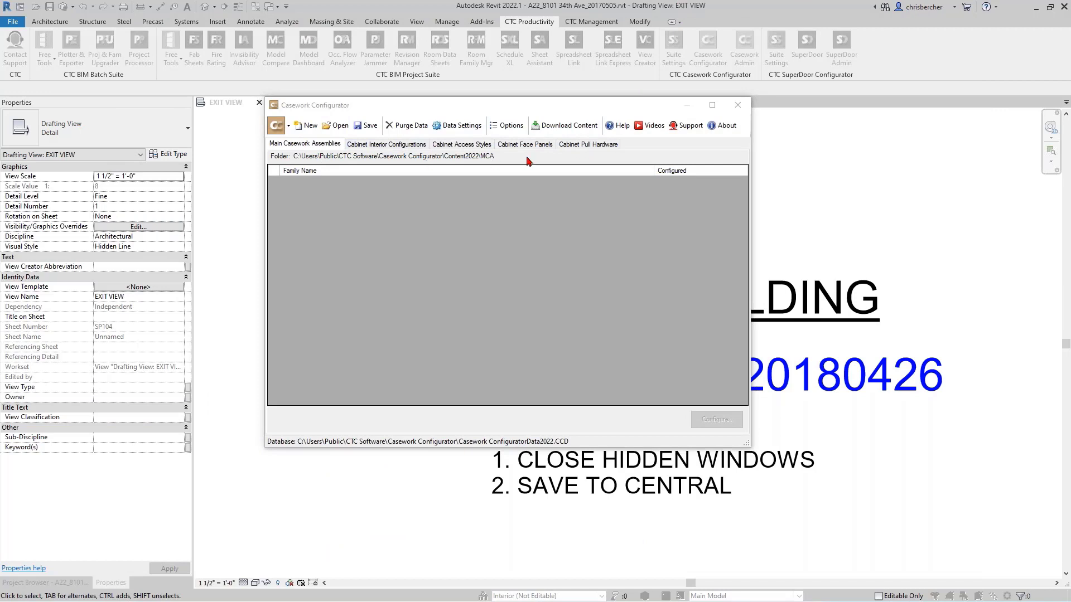
left_click(508, 156)
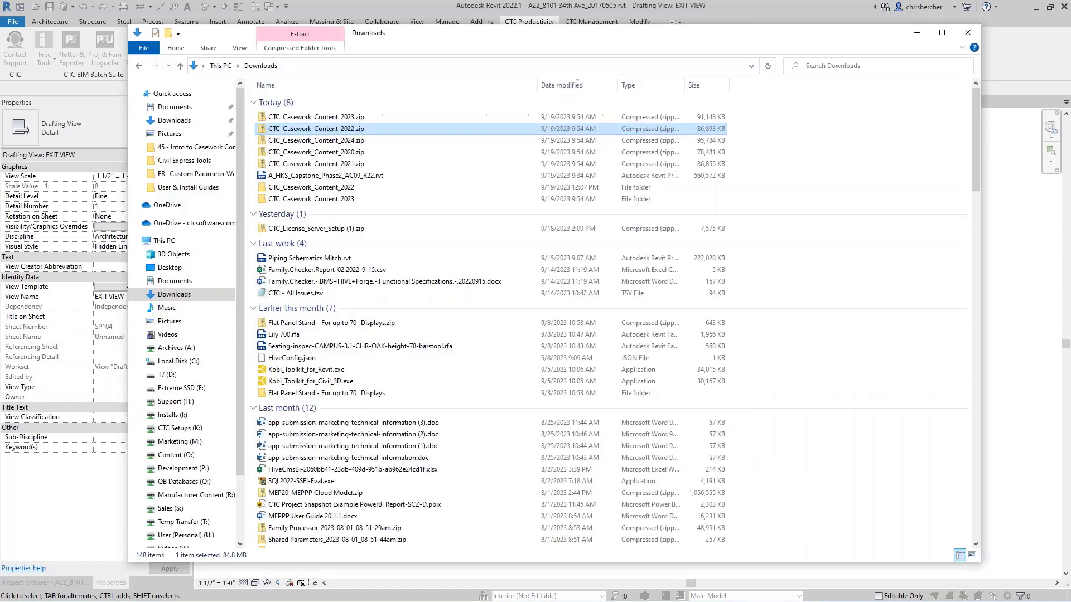
left_click(319, 199)
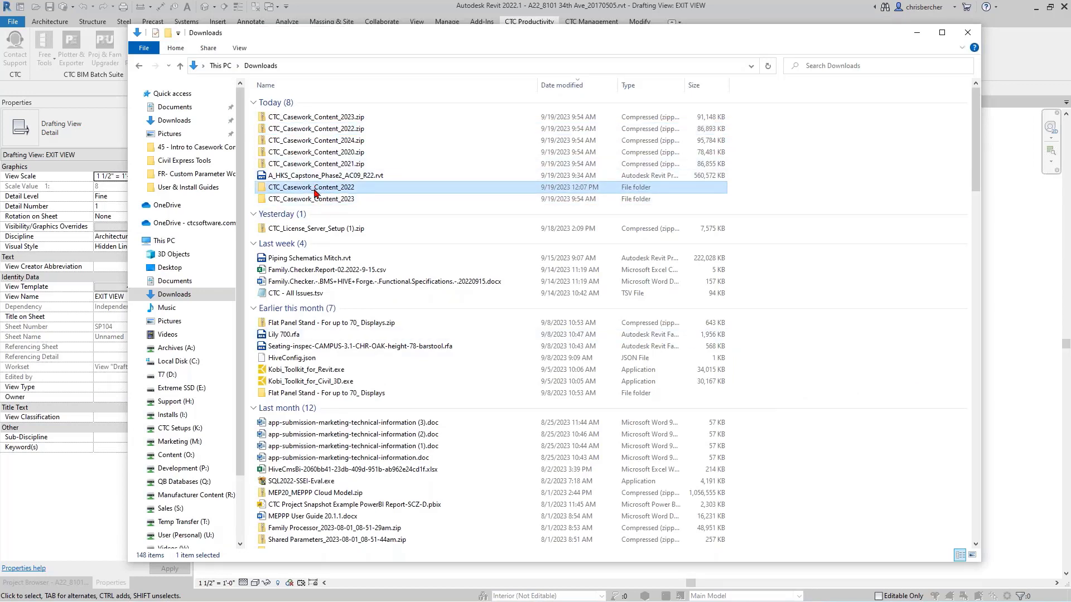
double_click(321, 187)
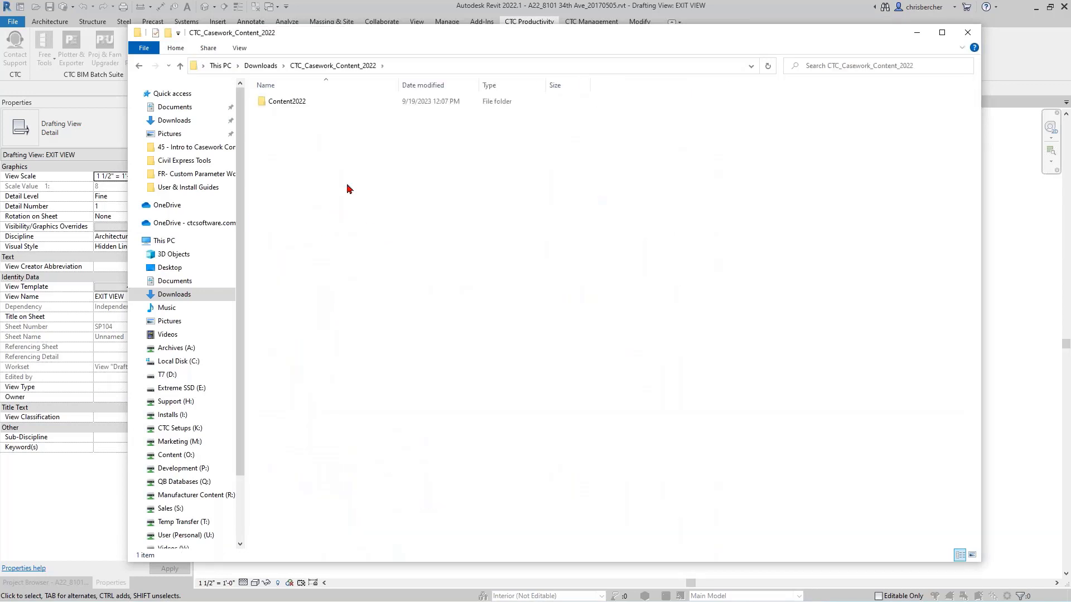
left_click(287, 101)
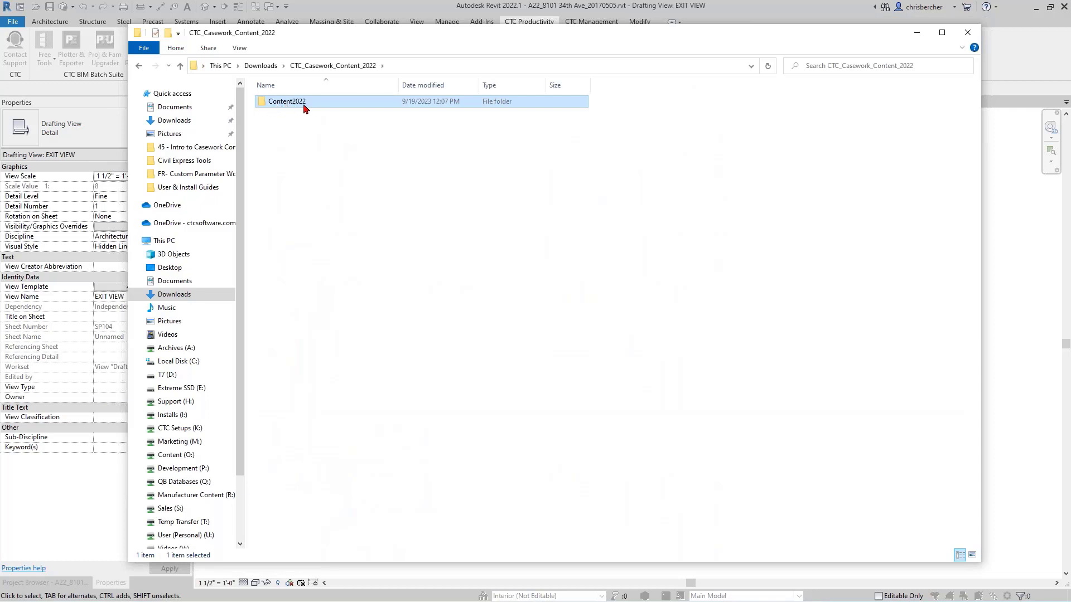
- Browse to C:\Users\Public\CTC Software\Casework Configurator\Content2022\MCA to inspect the existing content folder
left_click(196, 362)
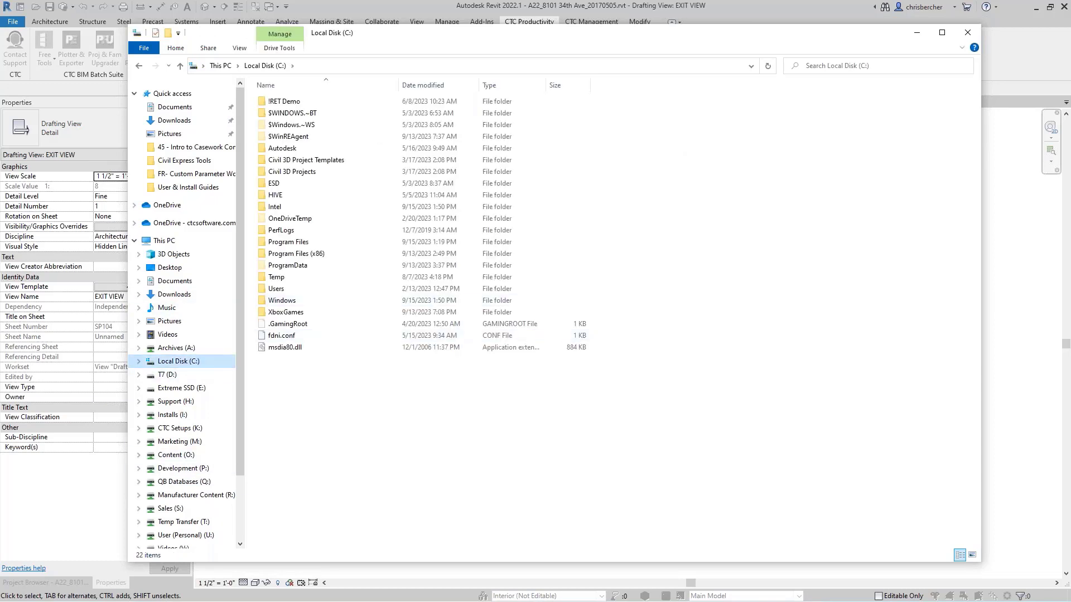
double_click(294, 289)
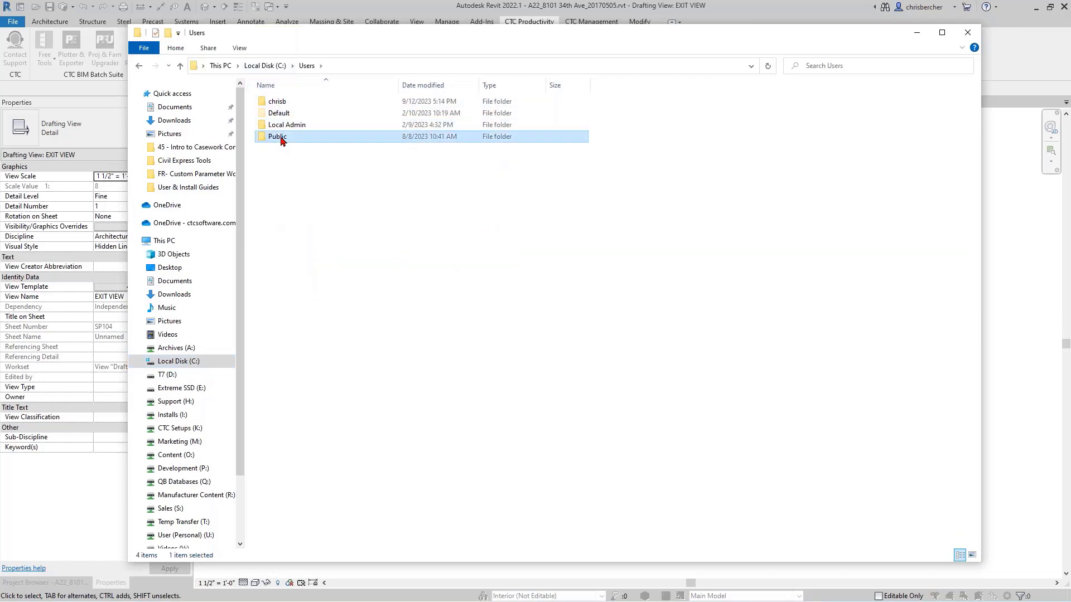
double_click(277, 137)
double_click(291, 103)
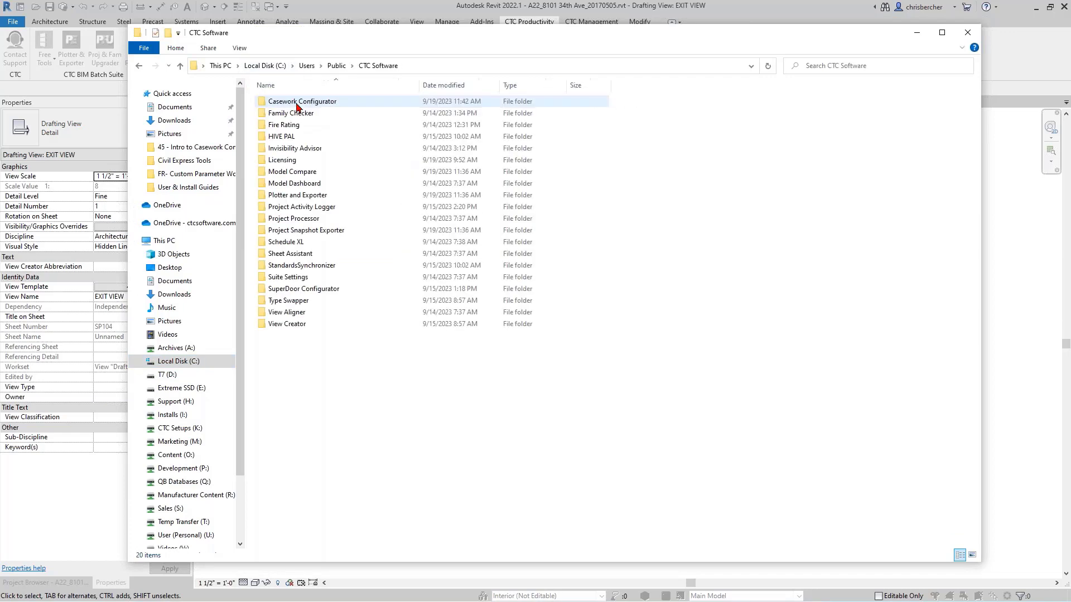
double_click(307, 106)
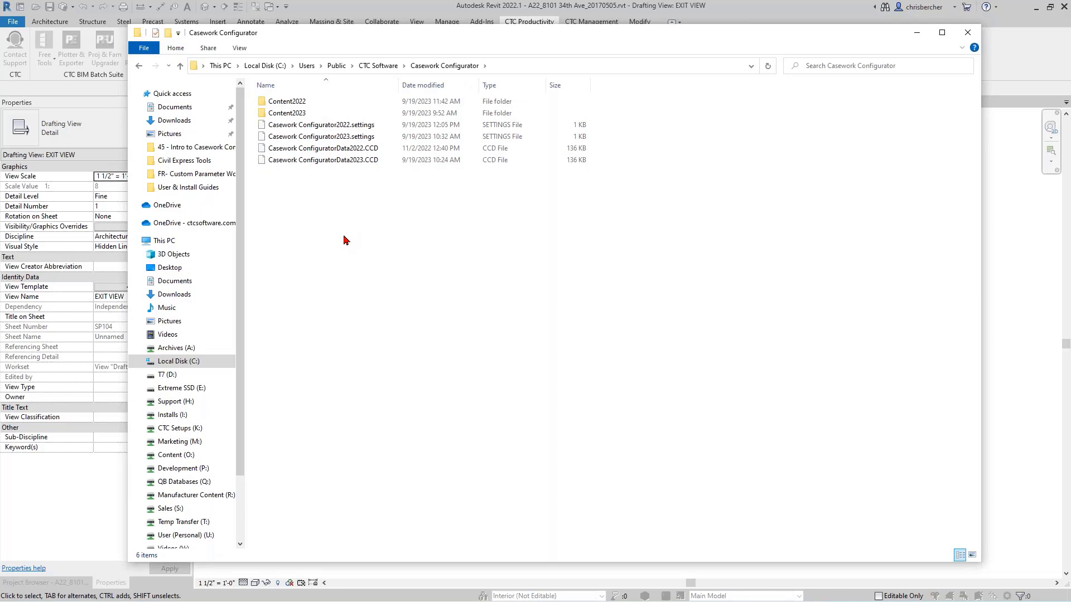
double_click(277, 102)
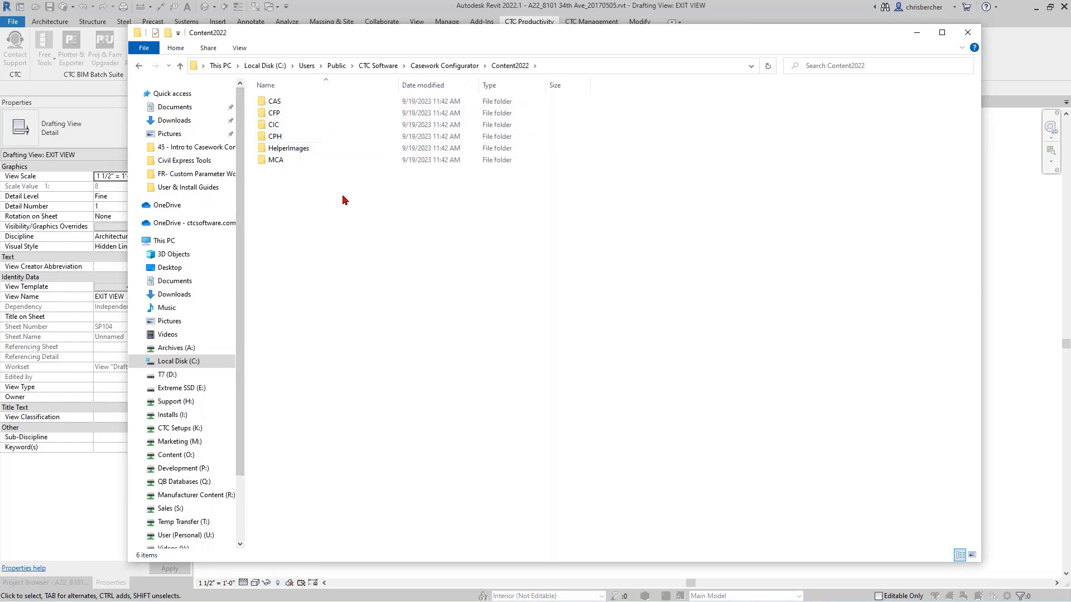
double_click(277, 161)
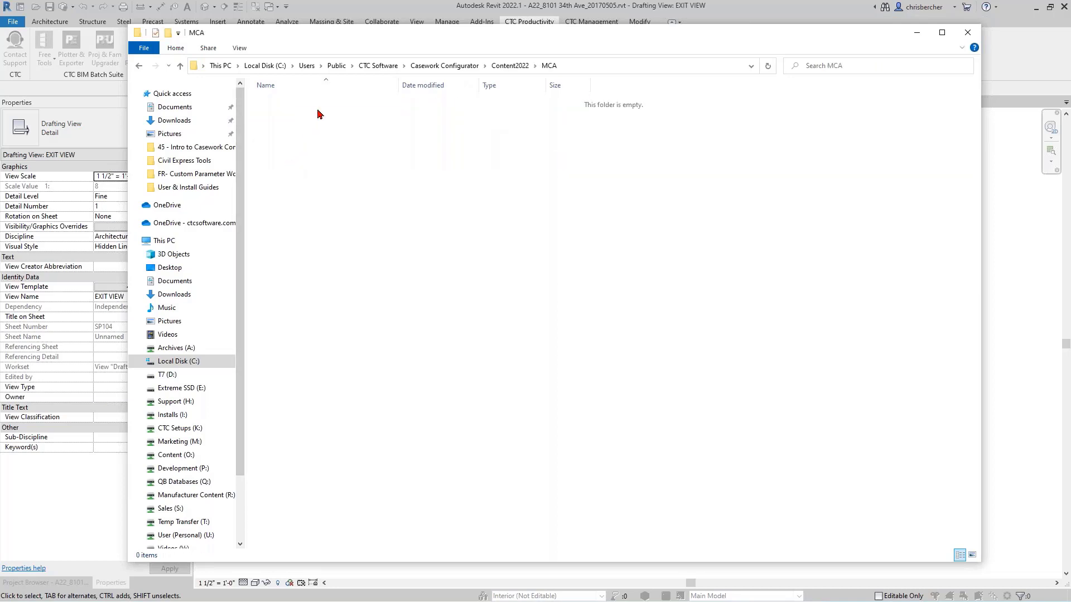
- Paste the copied Content2022 folder into the Casework Configurator folder, replacing the files in the destination
key("BackSpace")
key("BackSpace")
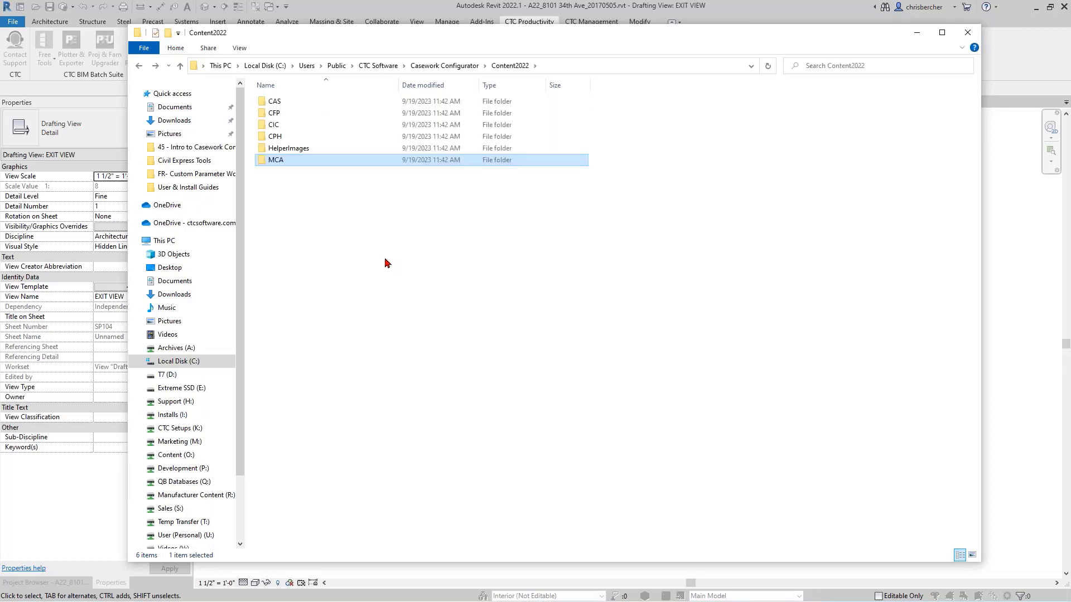
left_click(352, 268)
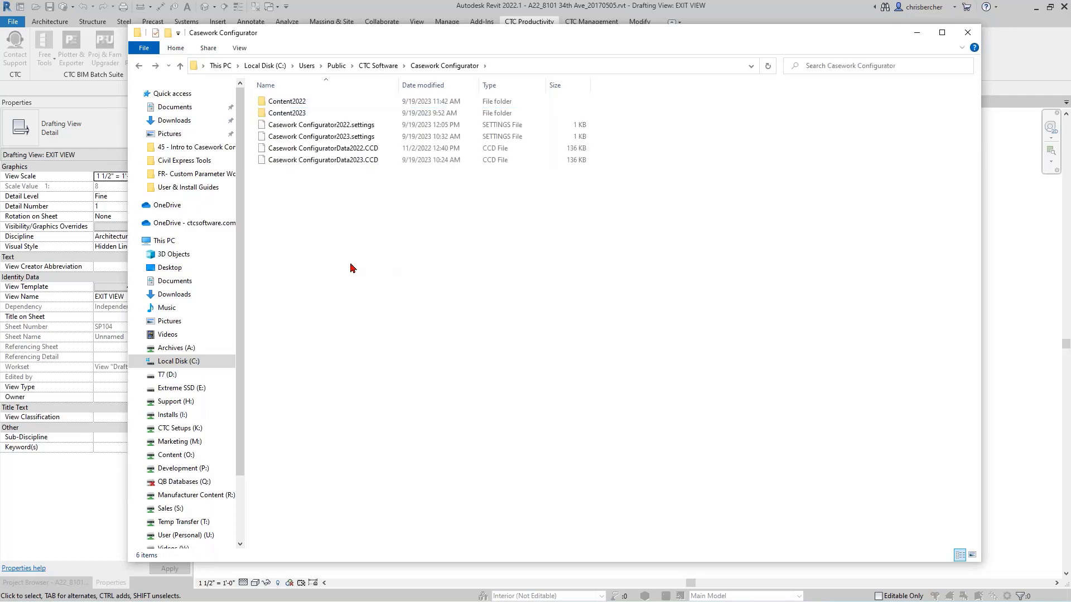
key("ctrl+v")
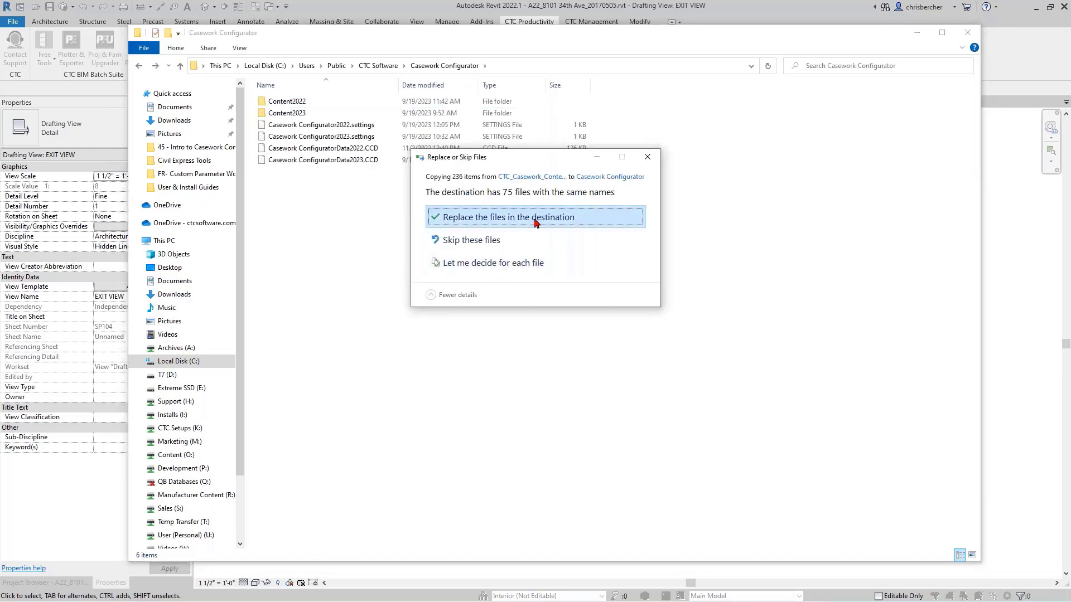
left_click(534, 221)
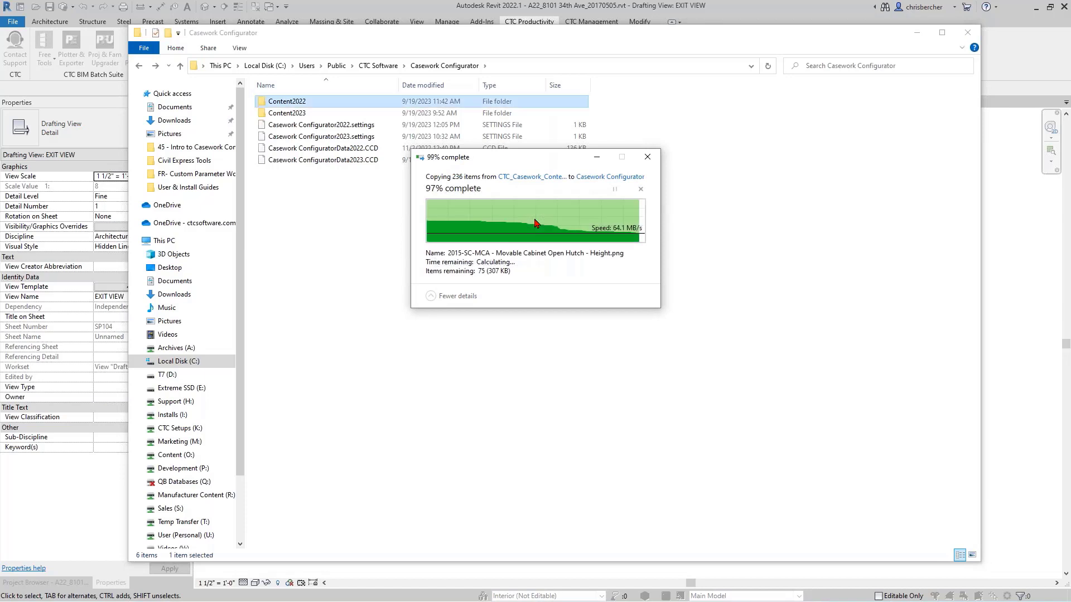
- Examine the family files in the MCA subfolder of Content2022, then return to the Casework Configurator folder
double_click(293, 103)
double_click(296, 160)
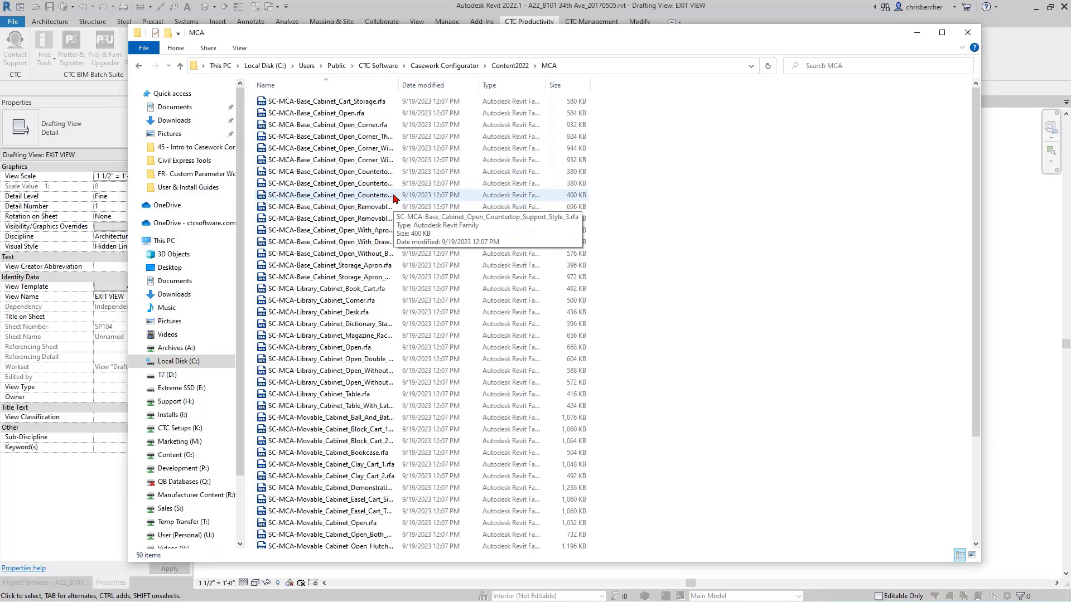
key("alt+Left")
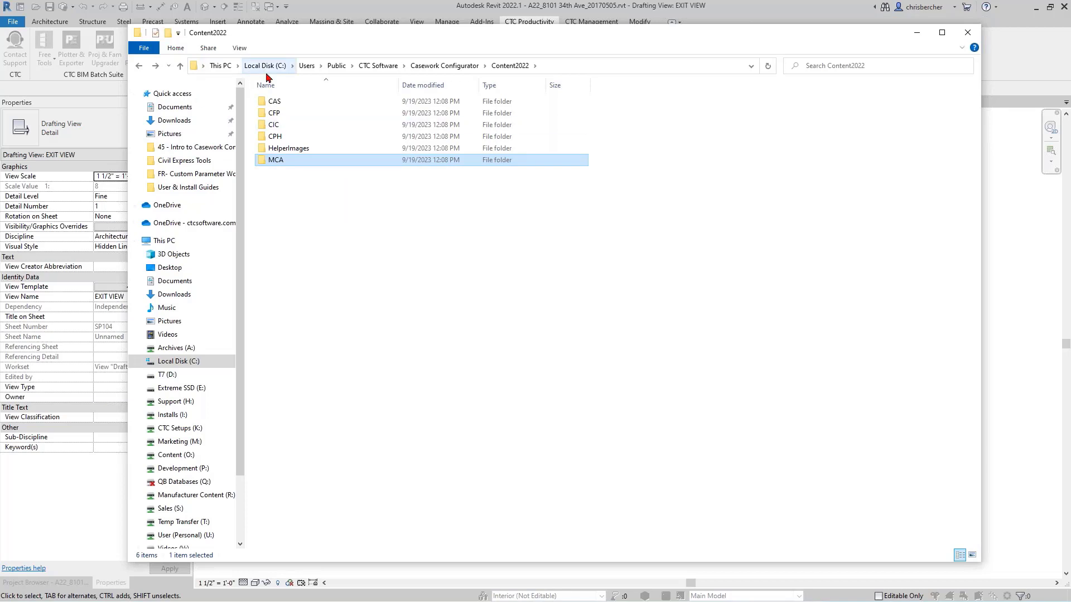
left_click(342, 256)
key("alt+Up")
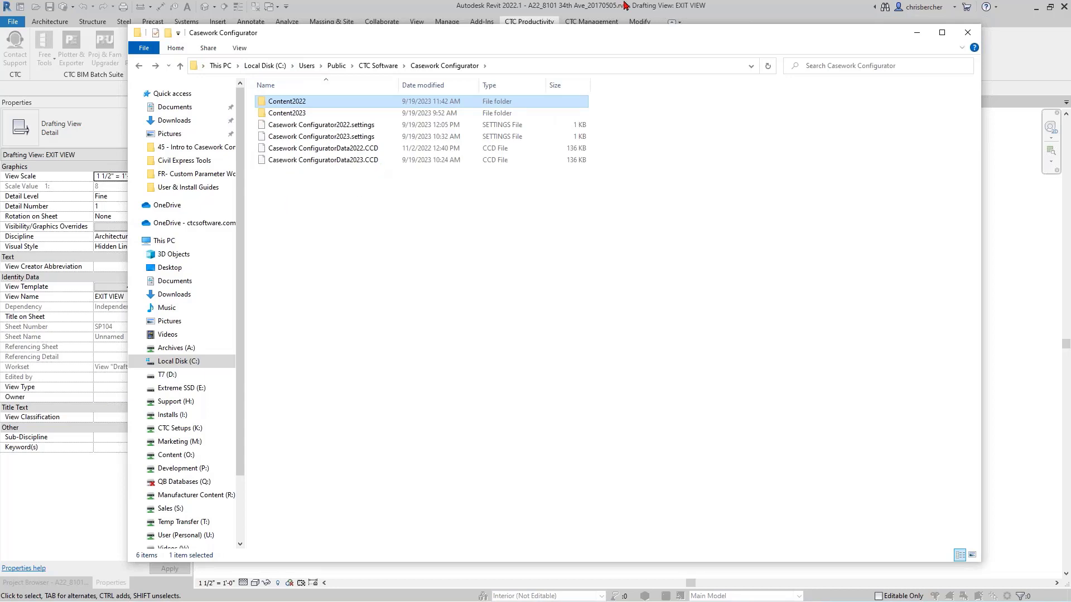
left_click(661, 5)
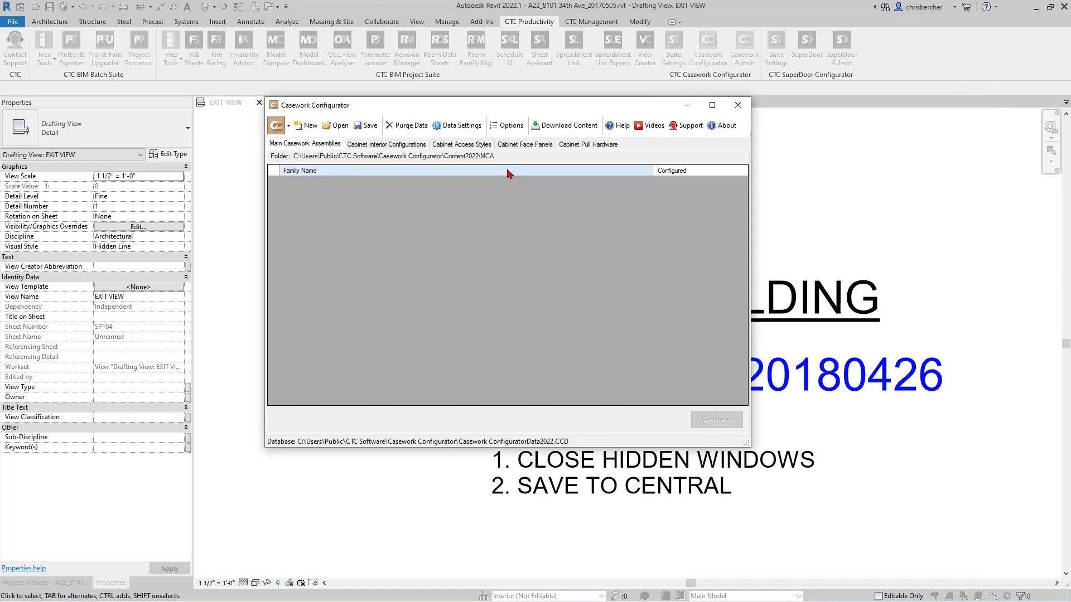
left_click(677, 77)
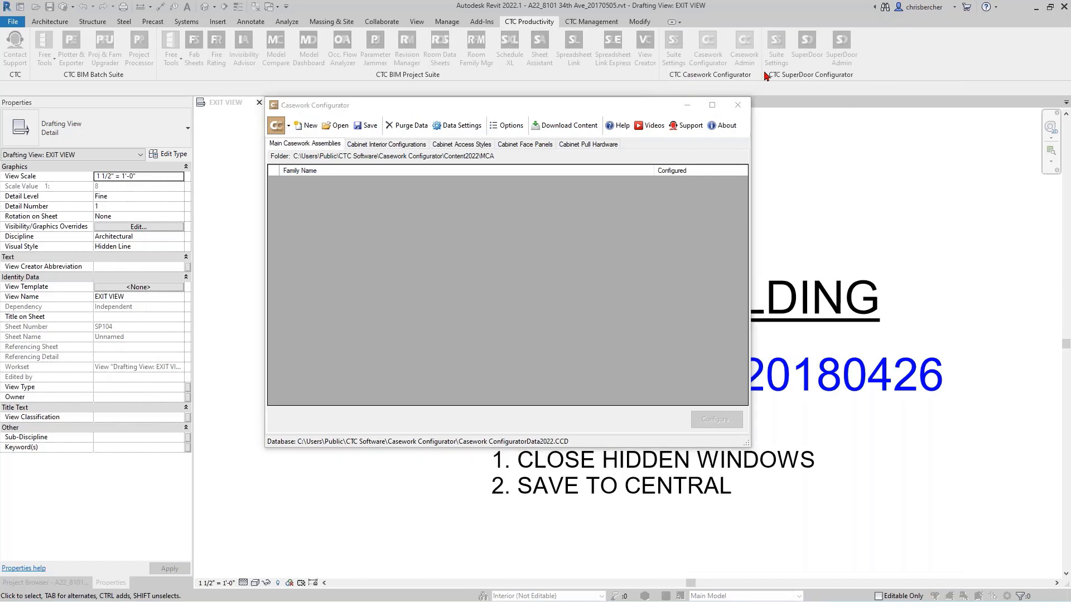
key("alt+Tab")
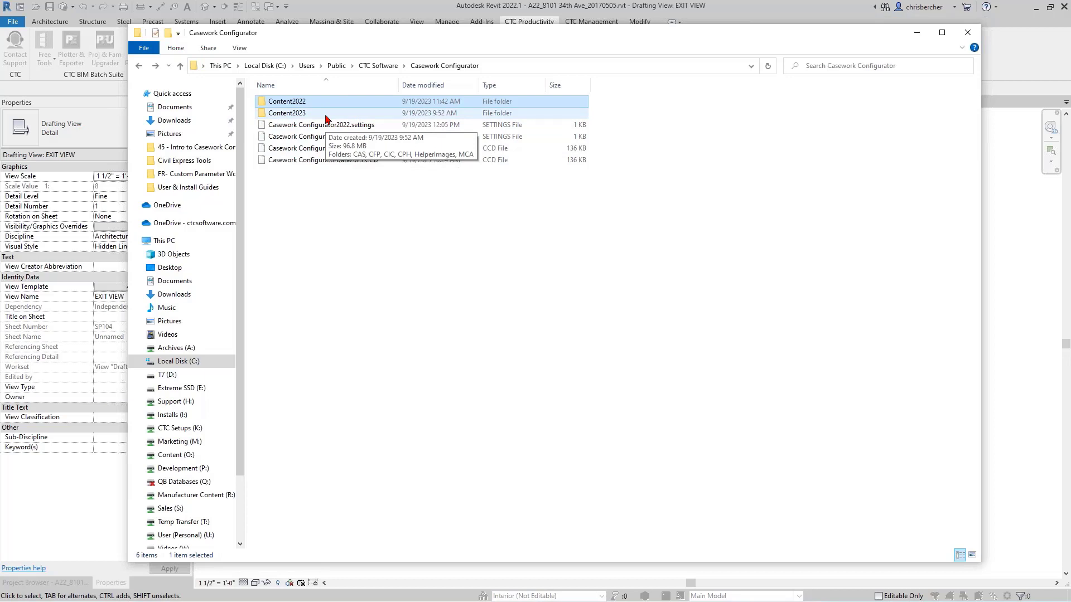
- Switch to Revit, restart Casework Admin to reload the content, dismiss the notice and review the Main Casework Assemblies list
left_click(637, 3)
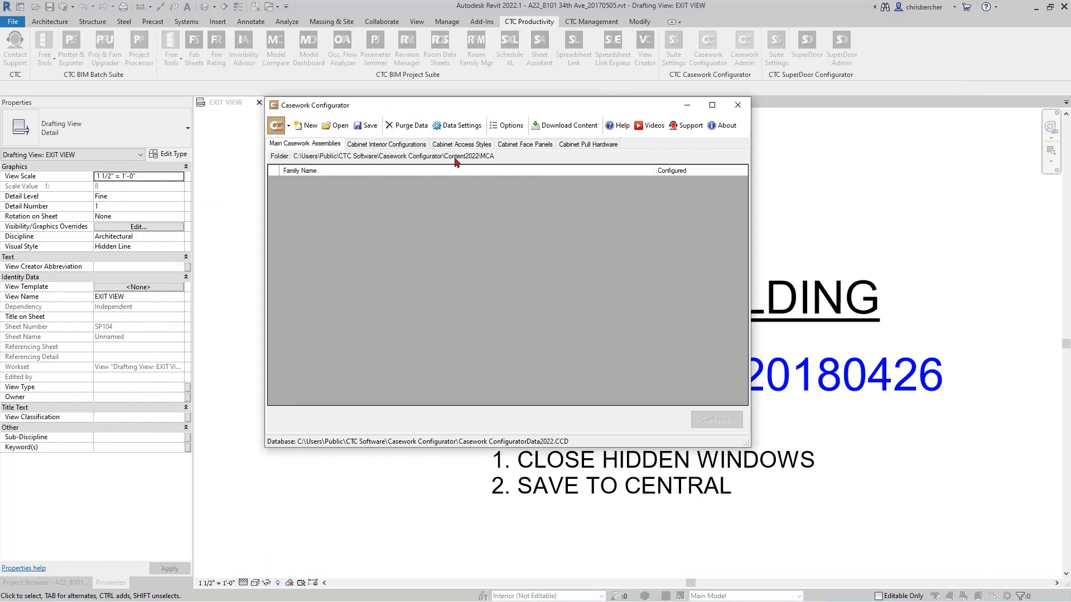
left_click(738, 106)
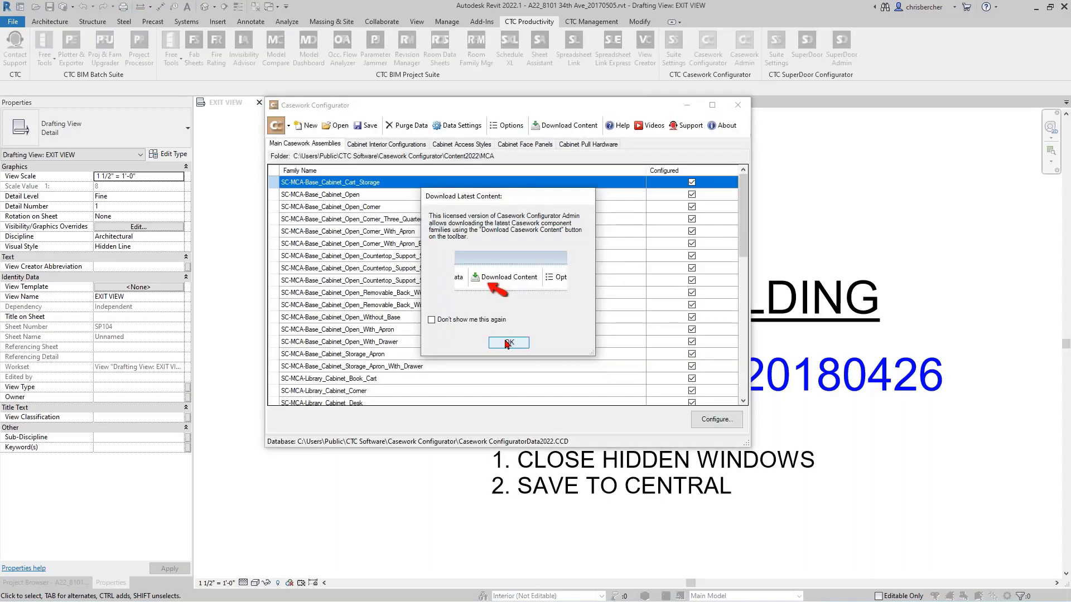
left_click(507, 343)
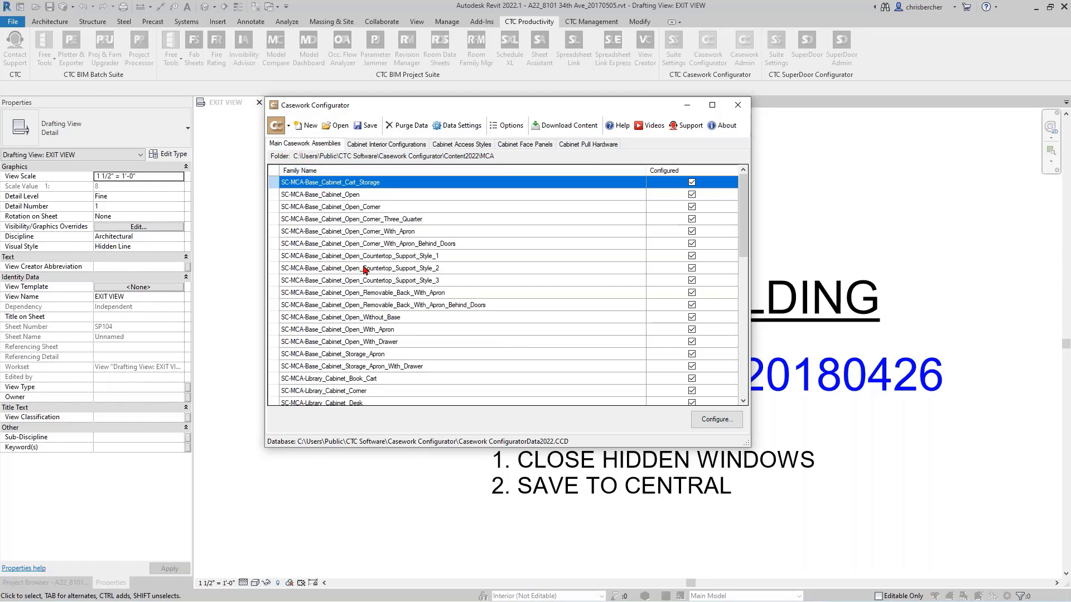
scroll(365, 270, "down", 3)
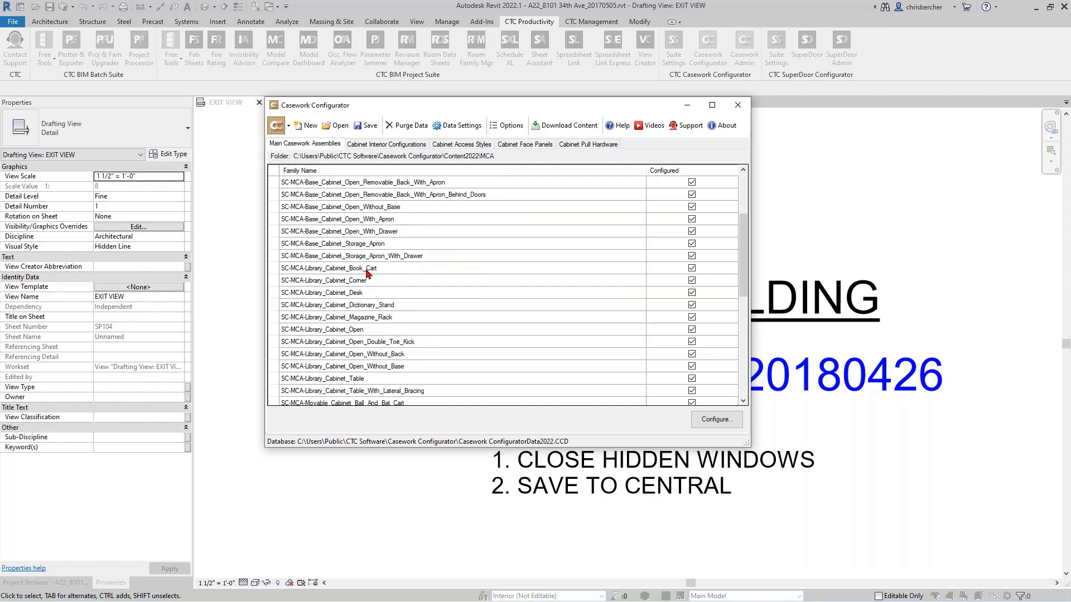
- Examine the configured families under Main Casework Assemblies and Cabinet Interior Configurations, then close Casework Admin
scroll(368, 272, "up", 2)
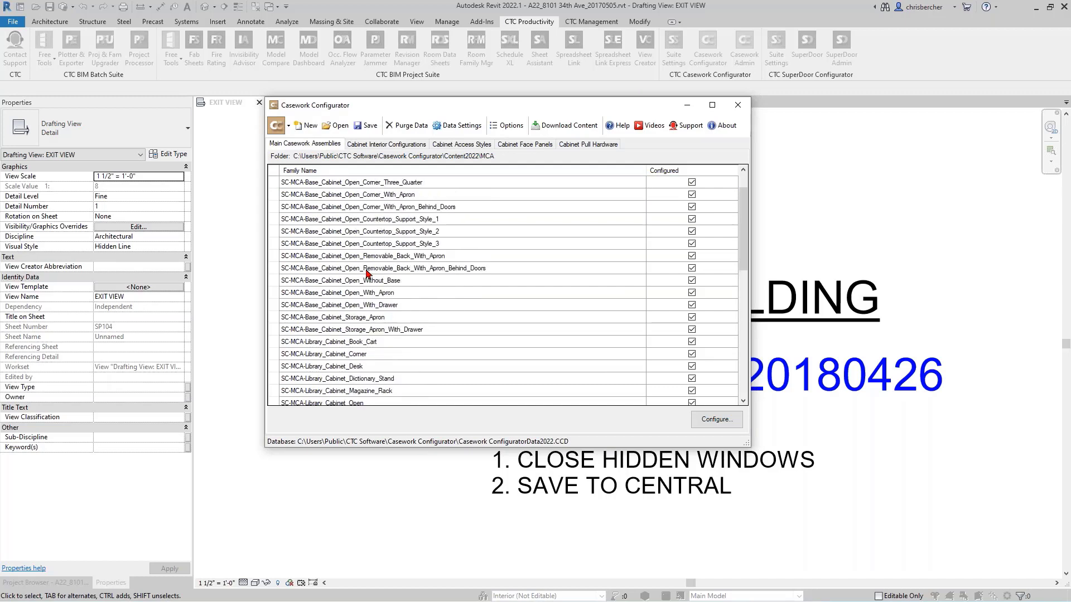
scroll(423, 266, "up", 1)
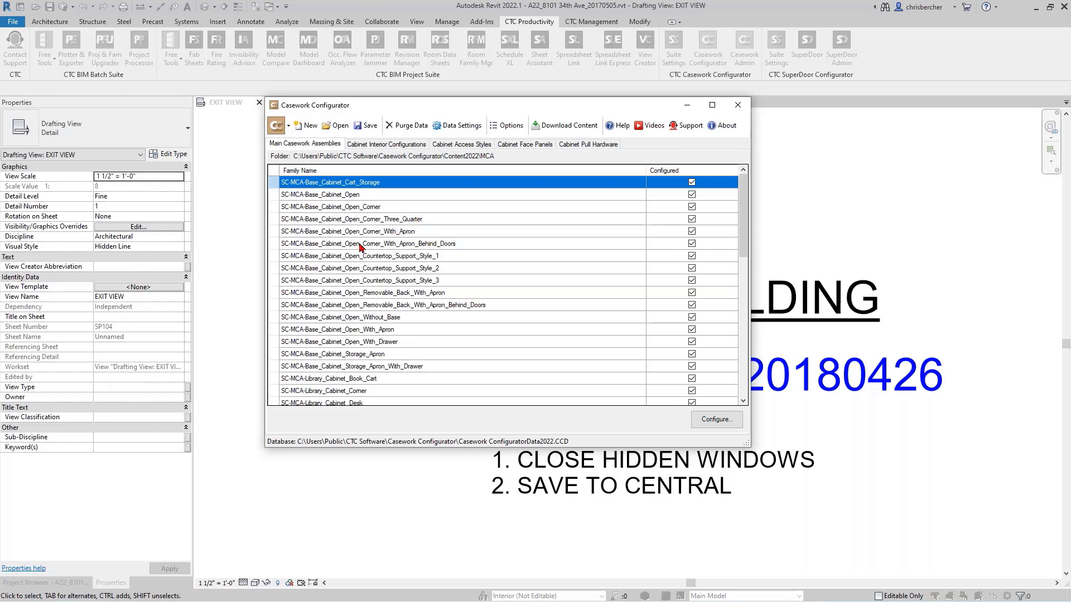
scroll(346, 245, "down", 12)
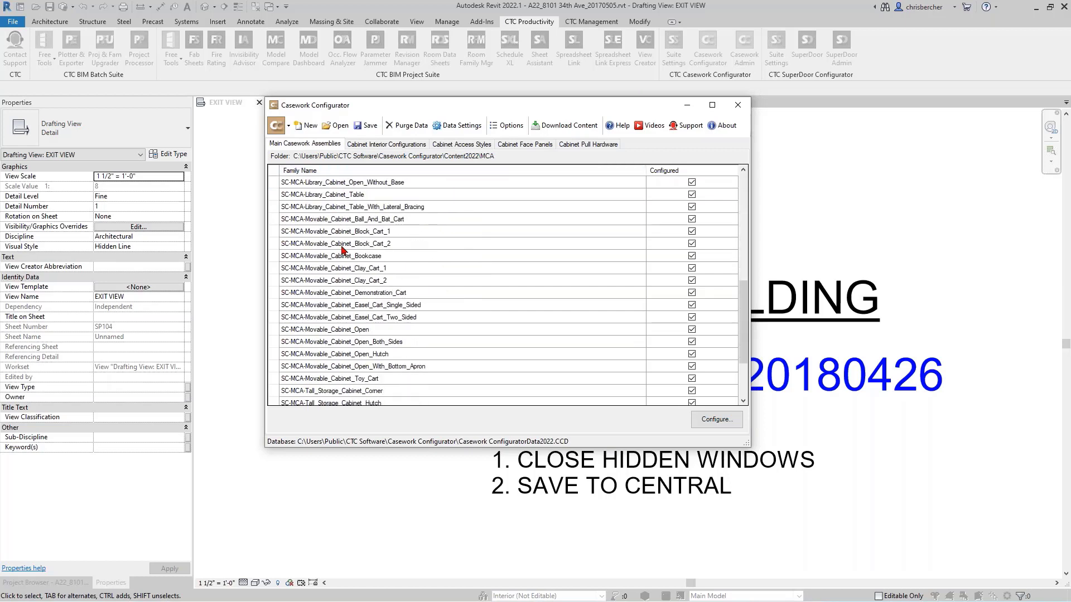
scroll(339, 219, "up", 12)
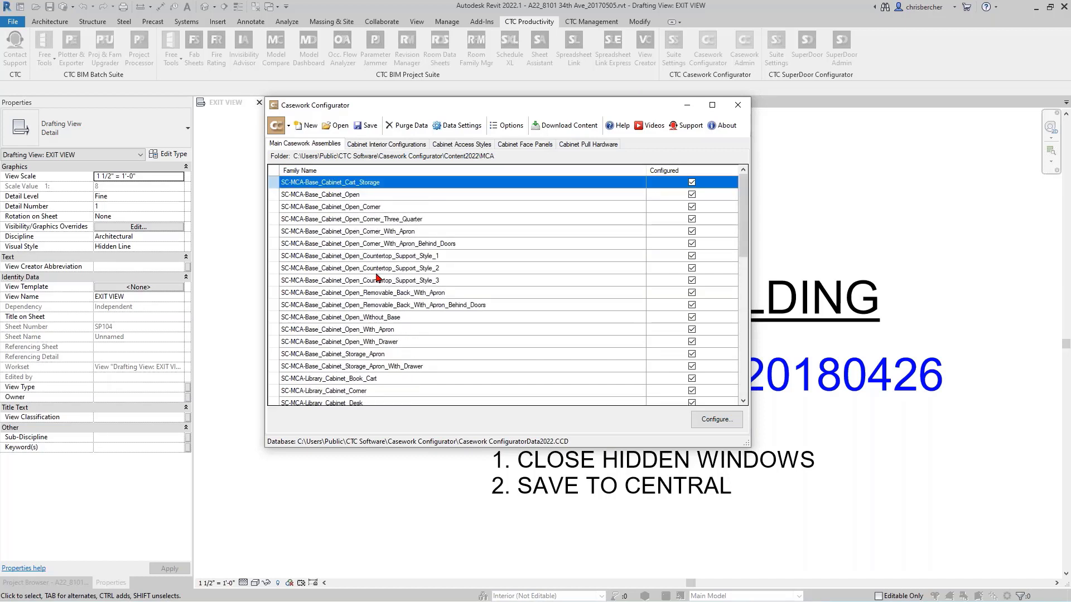
left_click(377, 146)
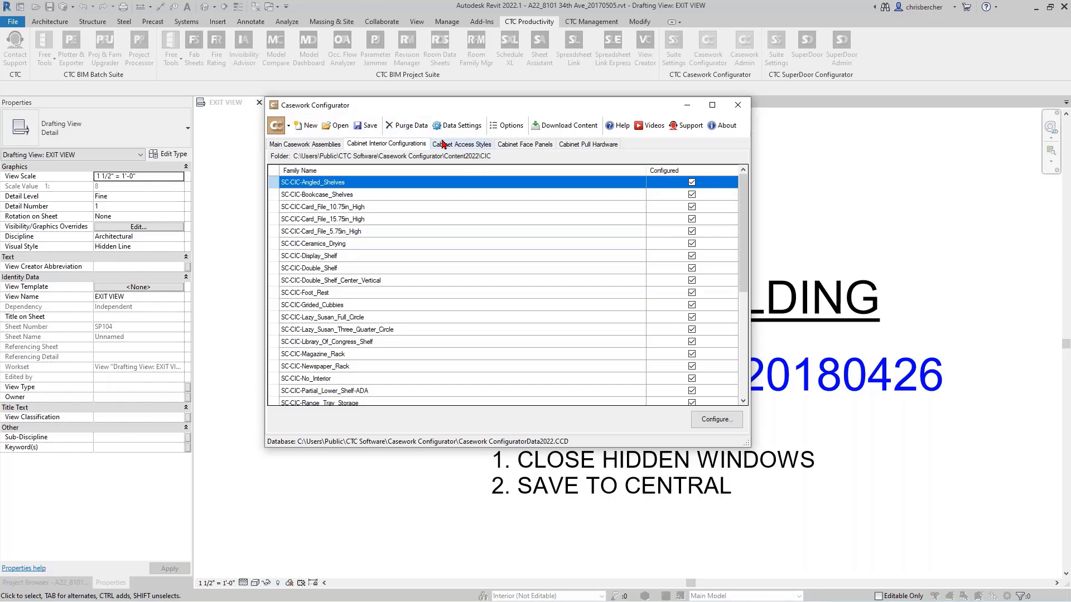
scroll(404, 246, "down", 4)
scroll(413, 237, "up", 3)
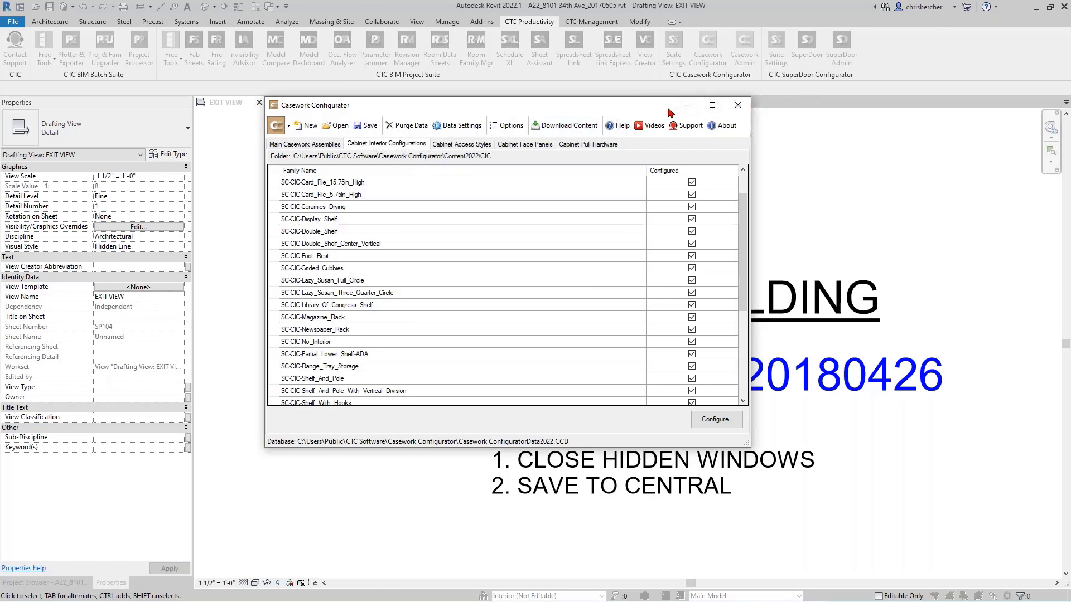
left_click(736, 105)
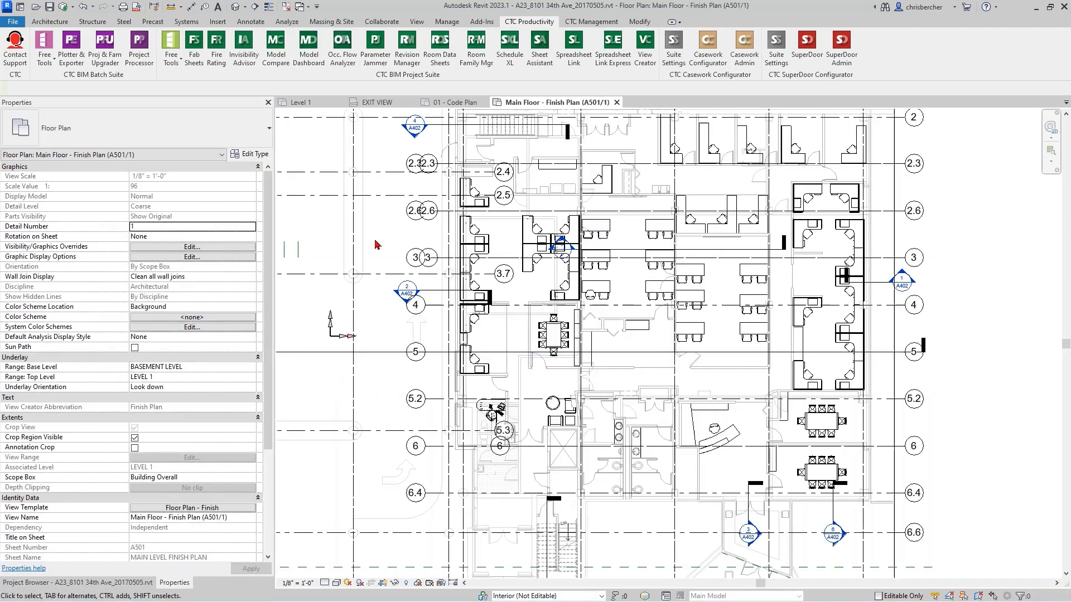
- Switch to the Revit 2023 project's Main Floor - Finish Plan, launch Casework Configurator and preview the Base Cabinet assembly
middle_click_drag(468, 340, 521, 276)
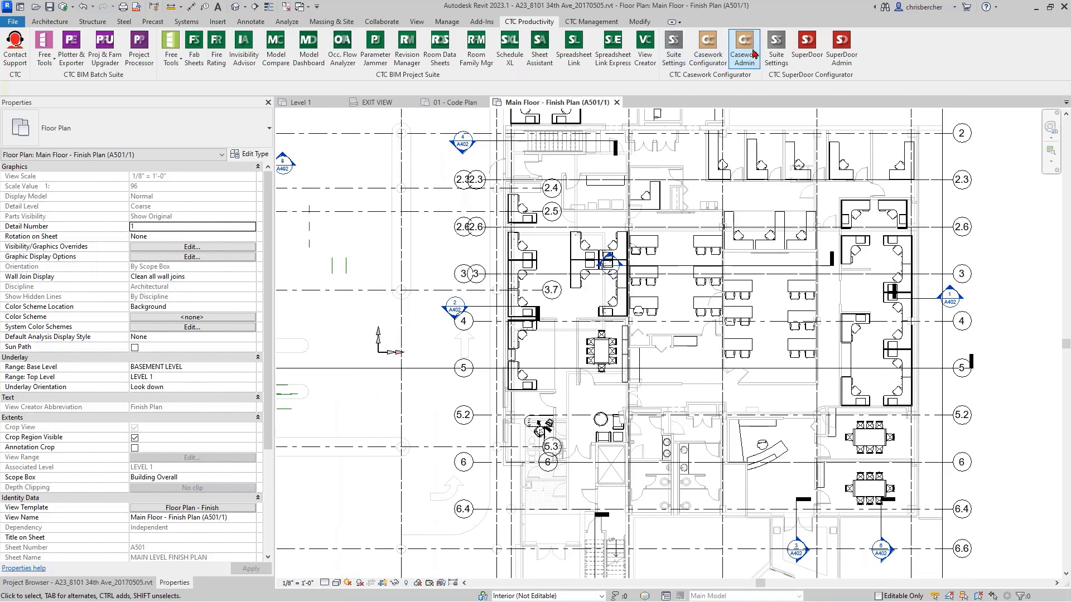
left_click(695, 58)
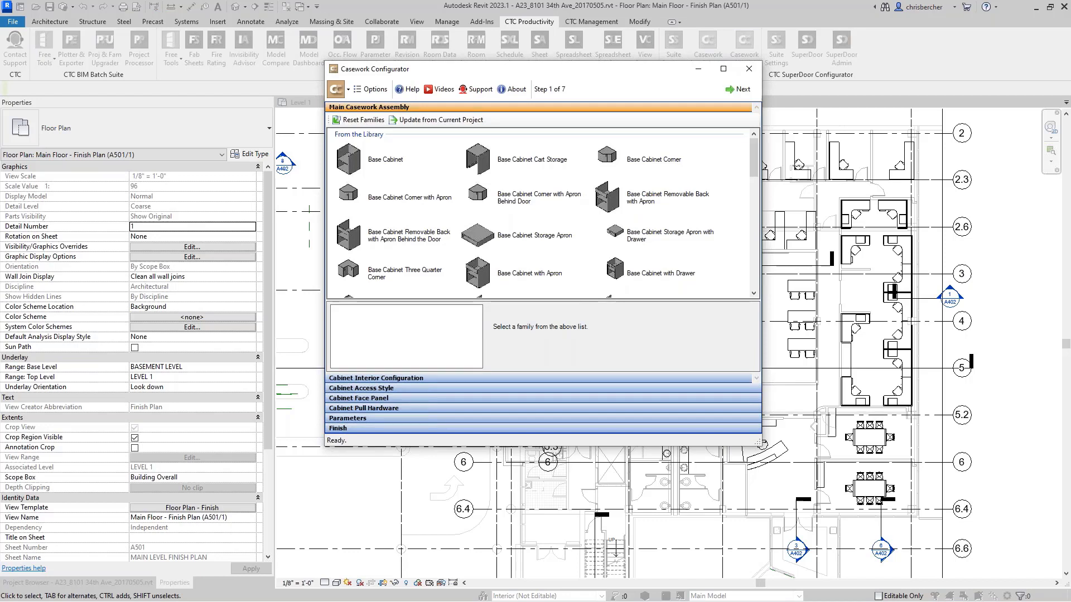
left_click(373, 161)
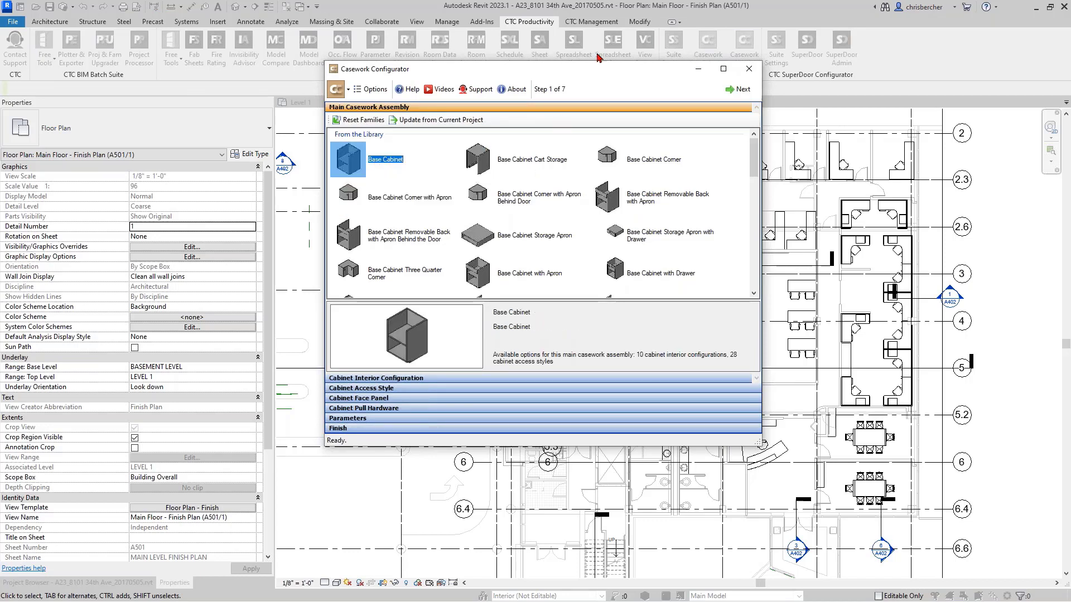
left_click_drag(590, 73, 584, 97)
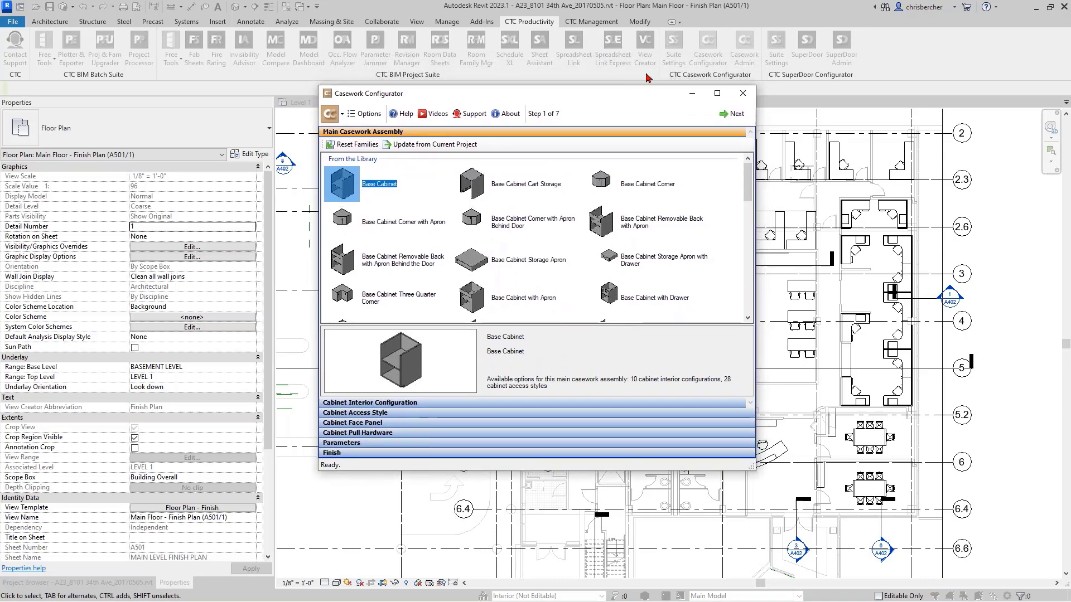
- Preview base, library and movable assemblies, including Base Cabinet Storage Apron, Library Cabinet Dictionary Stand and Movable Cabinet Open with Bottom Apron
left_click(387, 221)
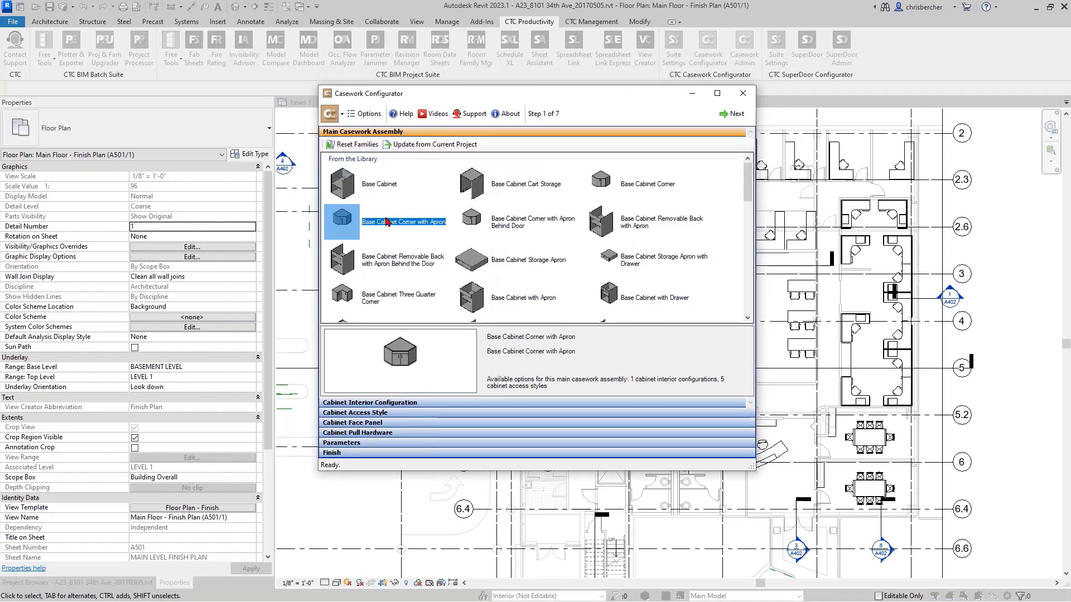
left_click(463, 259)
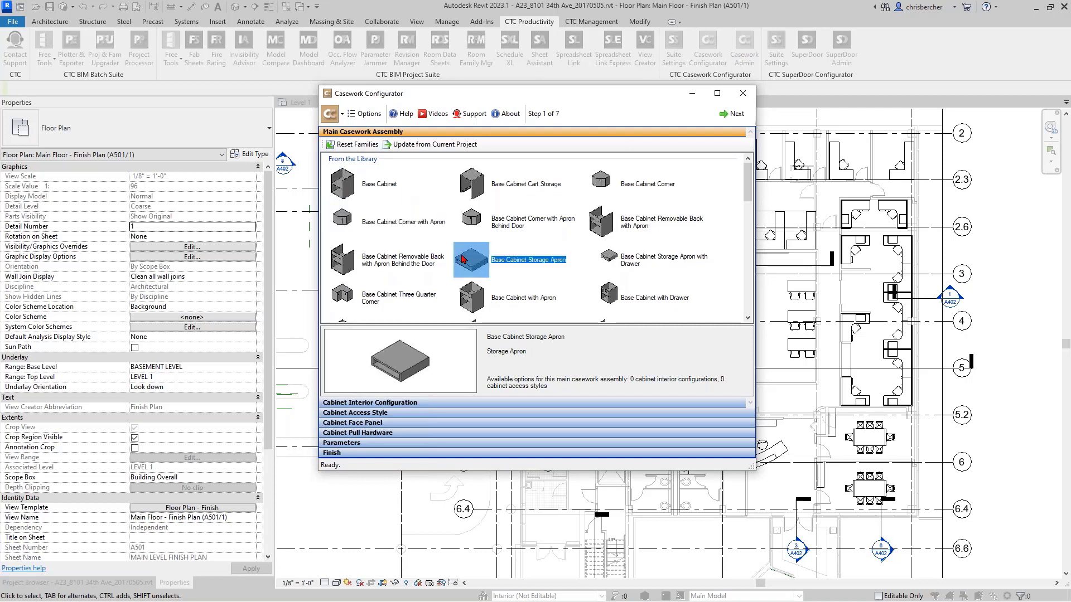
left_click(500, 307)
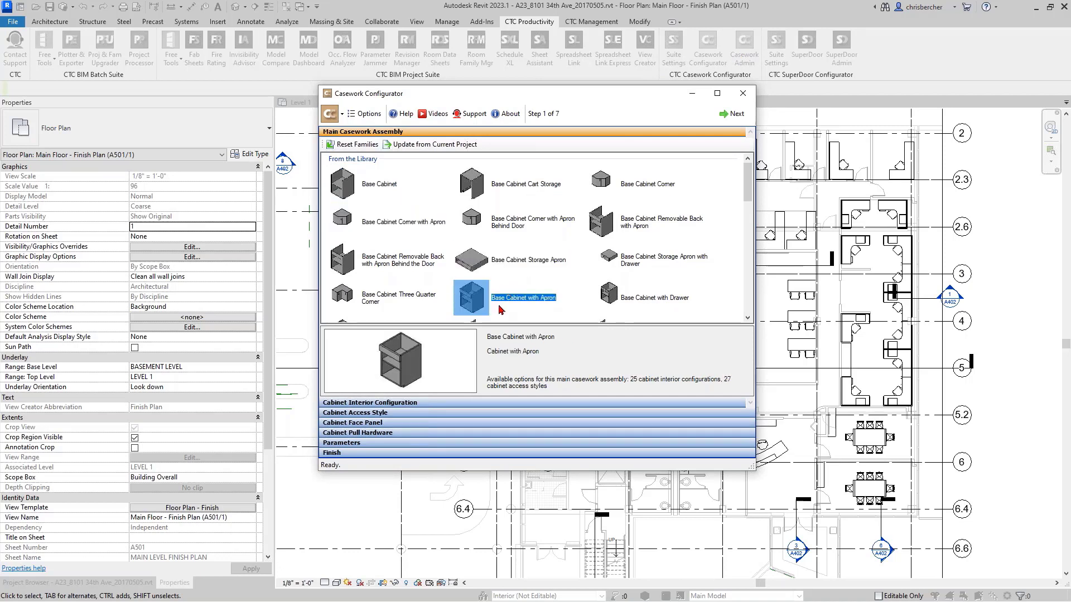
left_click(388, 186)
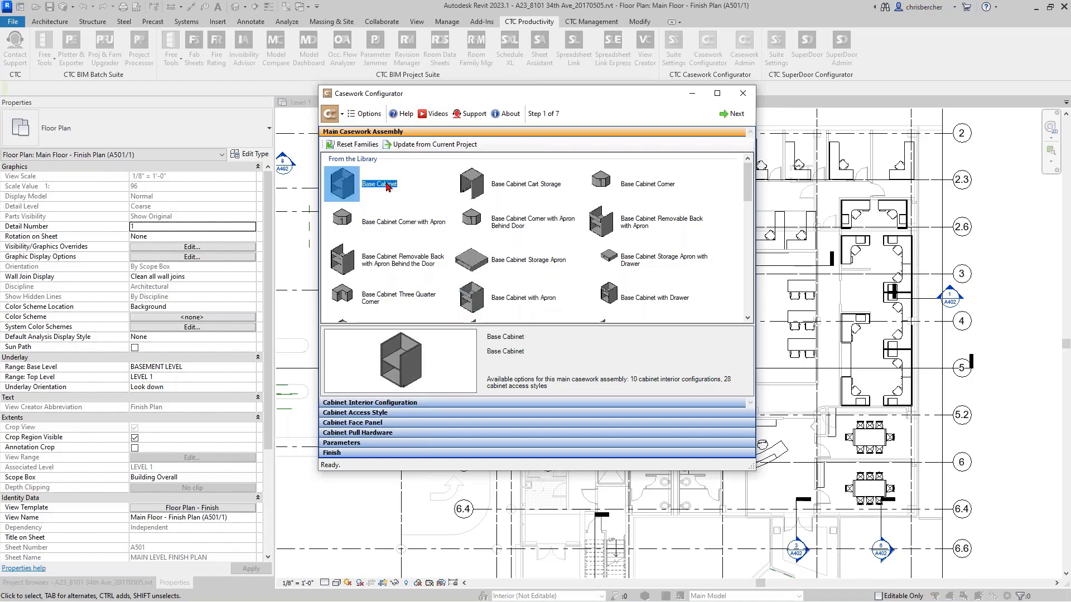
scroll(386, 184, "down", 5)
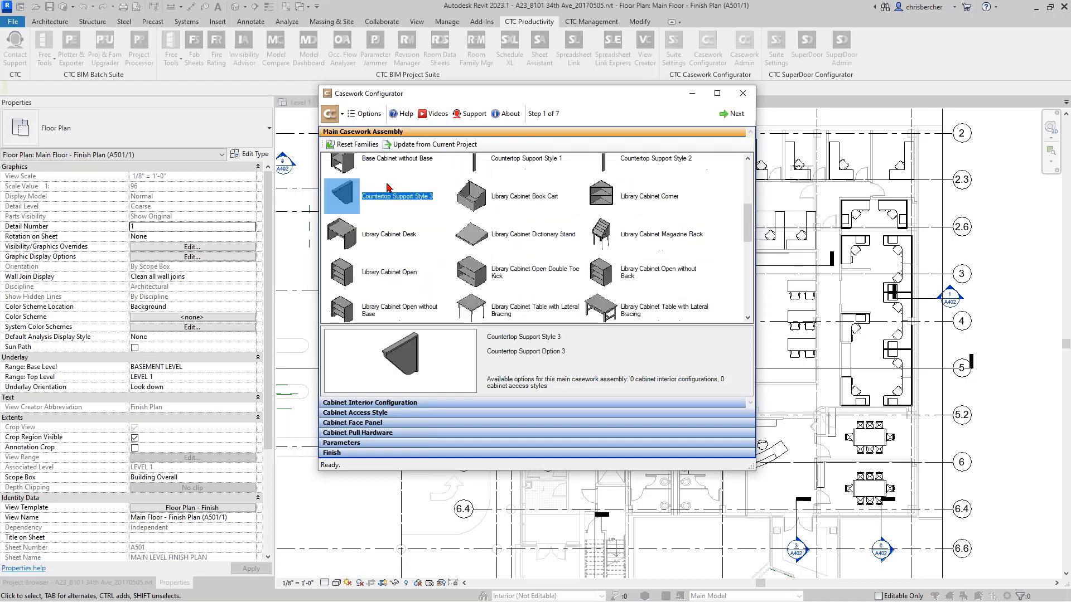
left_click(543, 238)
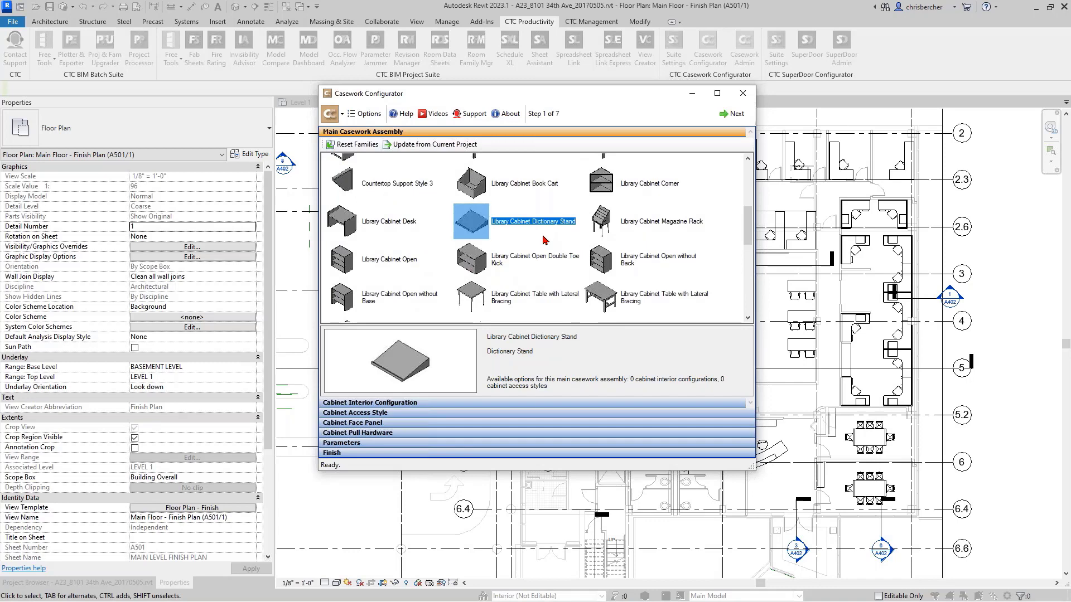
left_click(577, 250)
scroll(577, 250, "down", 5)
left_click(577, 250)
left_click(567, 272)
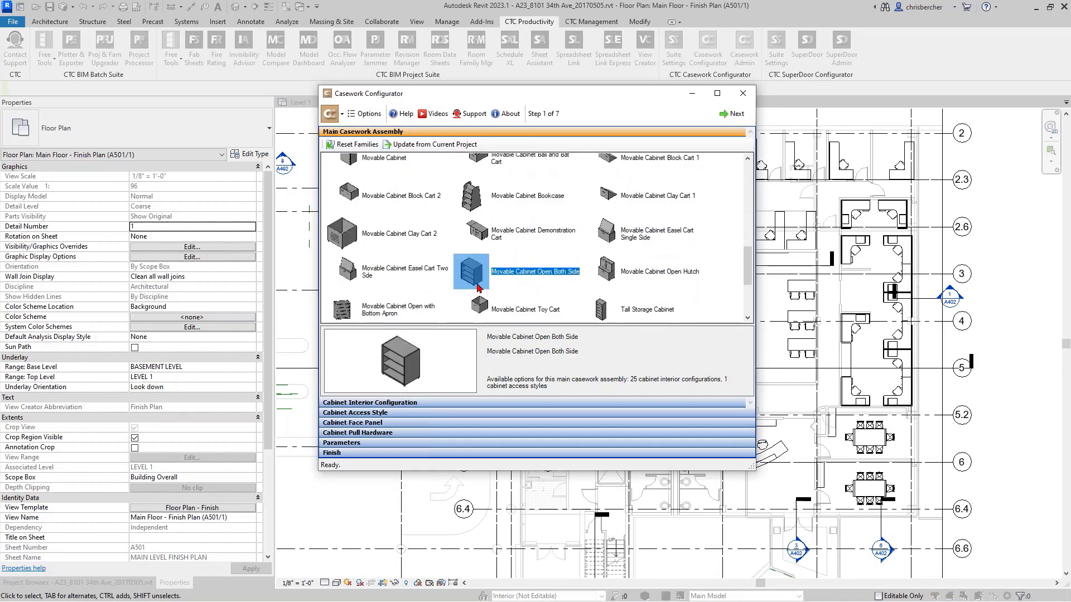
left_click(425, 309)
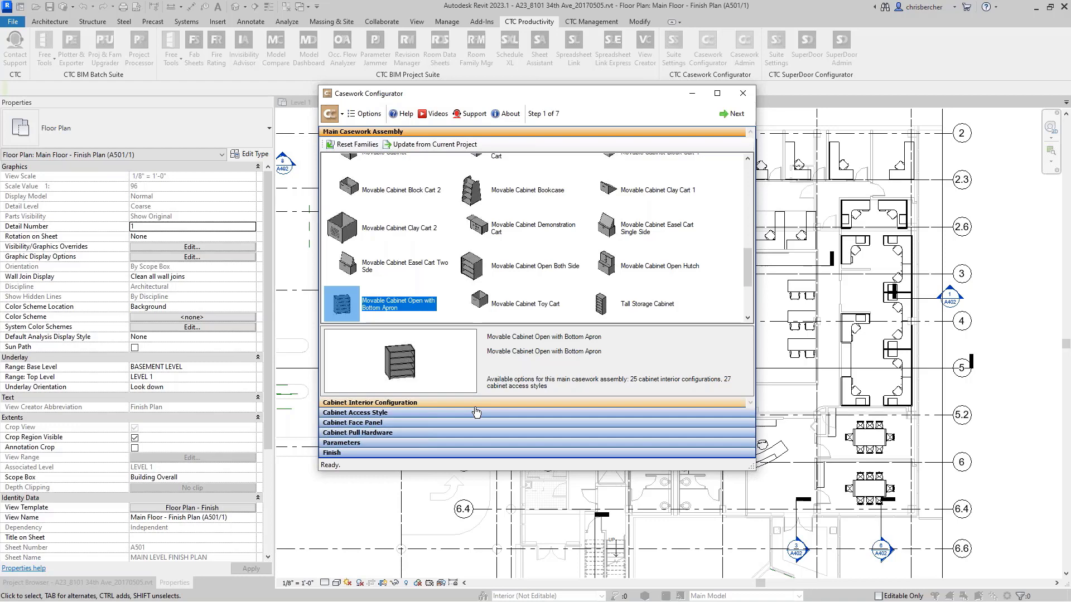
- Preview further assemblies, including Library Cabinet Open, Library Cabinet Magazine Rack, Movable Cabinet Block Cart 1 and Wardrobe Double Hanging Shelf and Pole
scroll(512, 301, "up", 10)
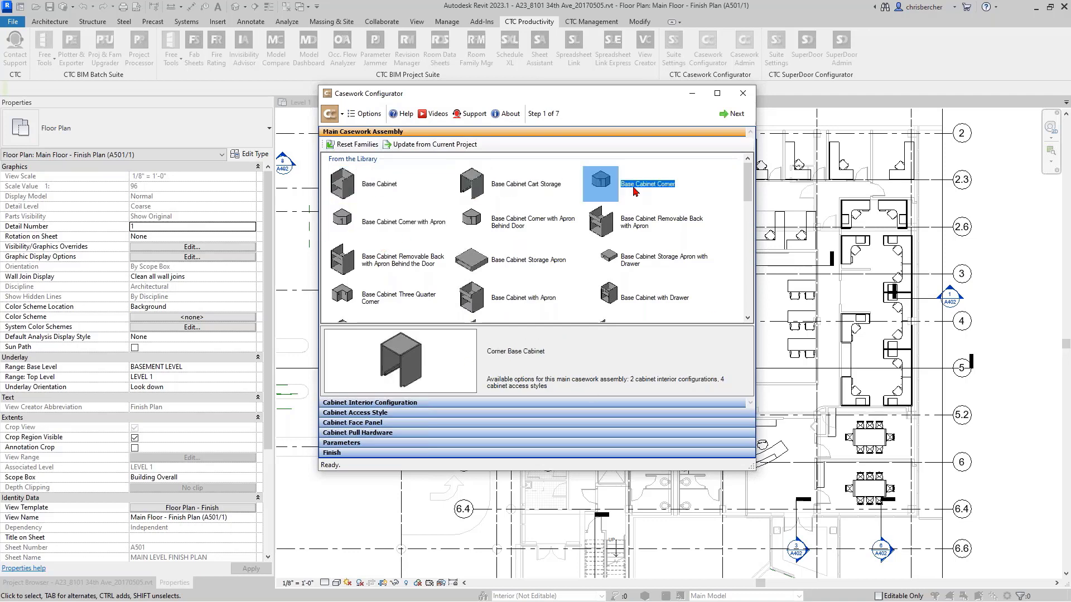
scroll(494, 272, "down", 5)
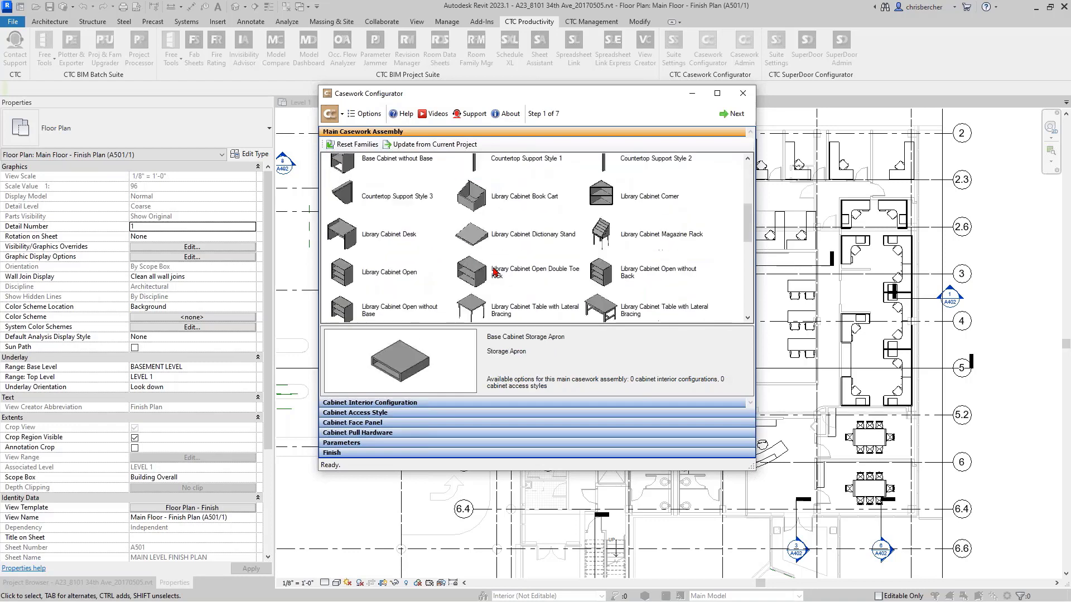
scroll(494, 272, "up", 1)
left_click(368, 286)
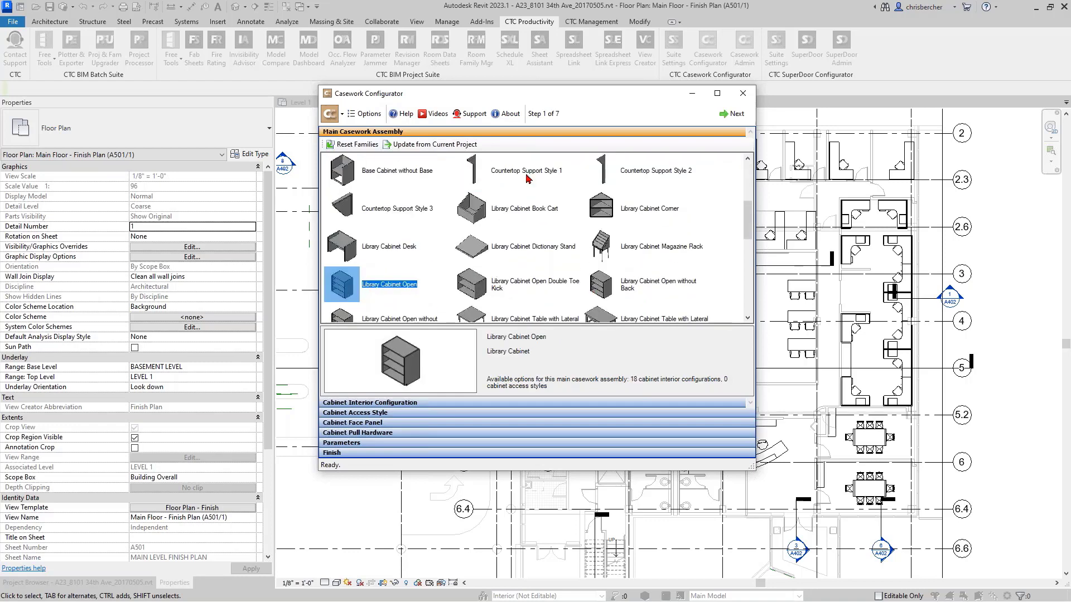
left_click(397, 208)
left_click(537, 220)
left_click(625, 241)
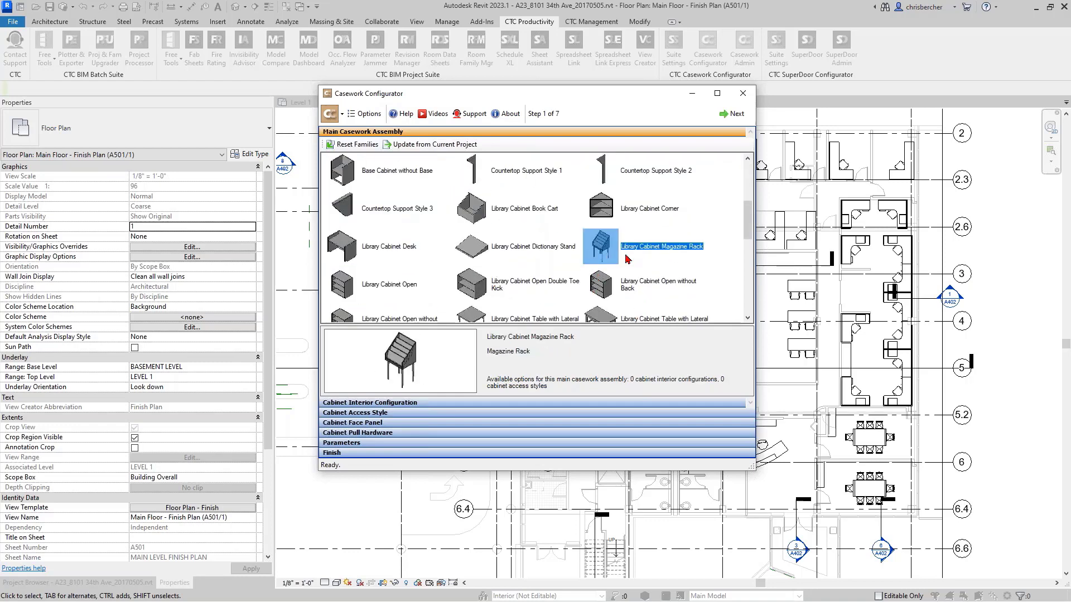
scroll(627, 258, "down", 3)
left_click(628, 260)
scroll(633, 260, "down", 1)
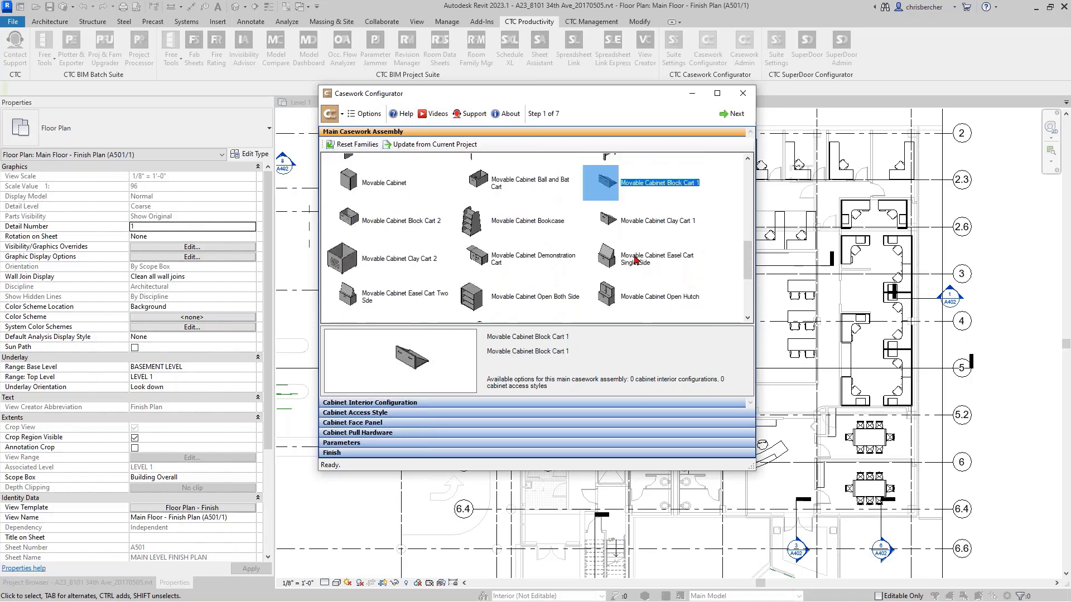
scroll(636, 260, "down", 3)
left_click(635, 260)
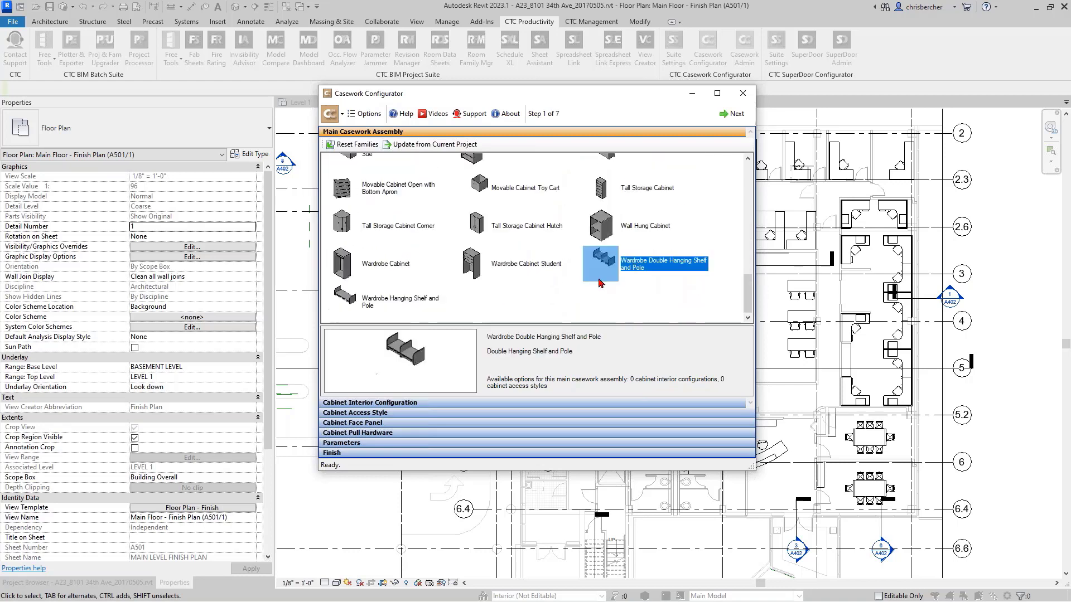
- Preview Tall Storage Cabinet, Movable Cabinet Bookcase and Base Cabinet Corner with Apron among the main casework assemblies
left_click(374, 279)
left_click(672, 189)
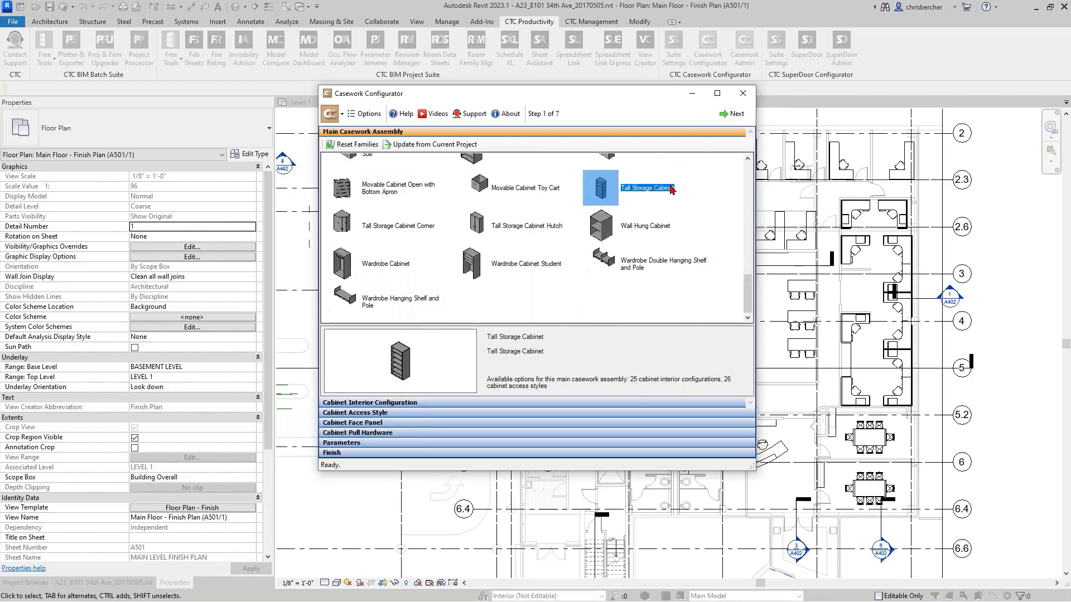
left_click(505, 242)
left_click(373, 256)
left_click(340, 309)
scroll(458, 273, "up", 5)
left_click(459, 267)
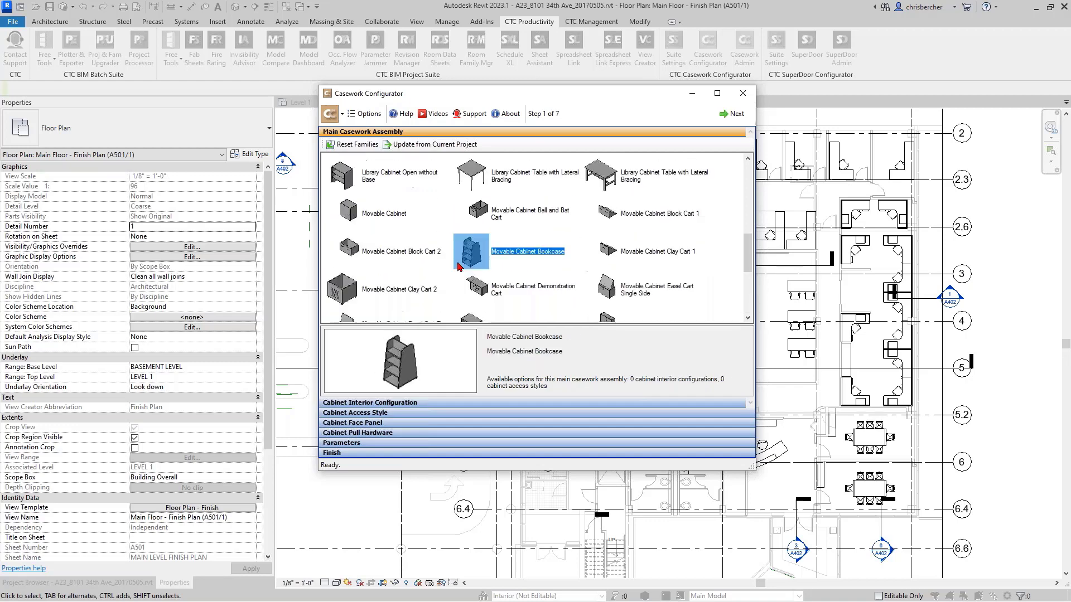
scroll(457, 267, "up", 6)
scroll(385, 185, "down", 5)
left_click(385, 185)
scroll(405, 212, "up", 5)
left_click(407, 215)
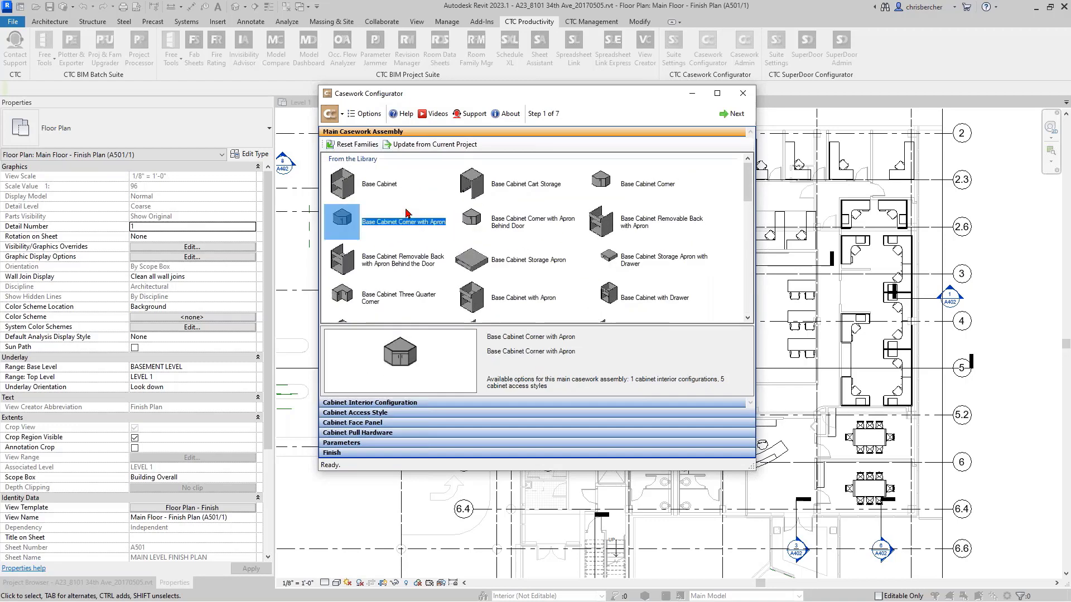
- Choose Base Cabinet as the main casework assembly and advance to the cabinet interior configuration
left_click(361, 184)
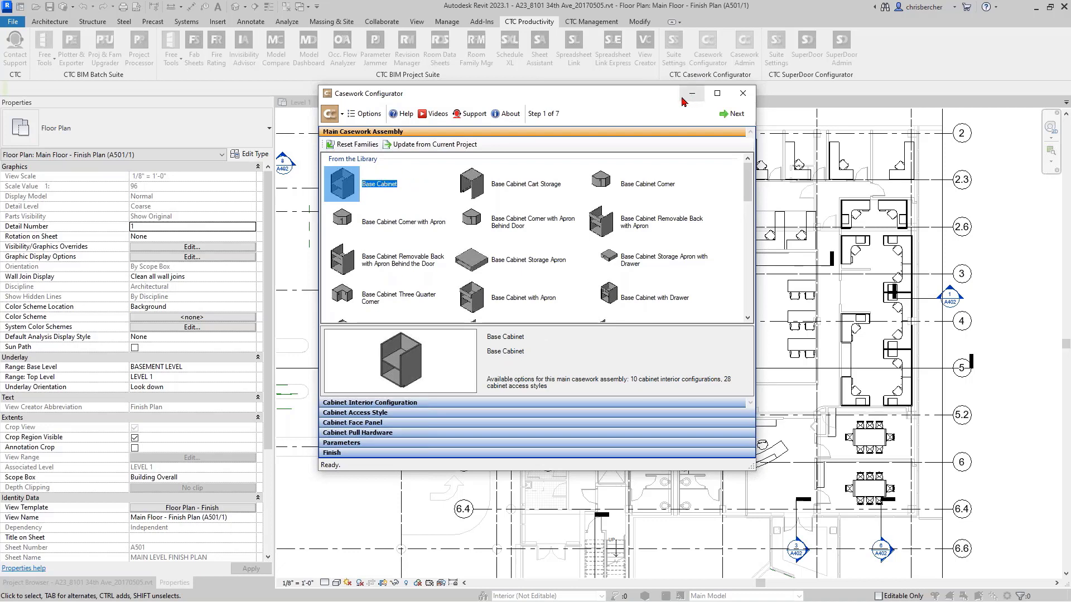
left_click(372, 218)
left_click(381, 193)
double_click(355, 191)
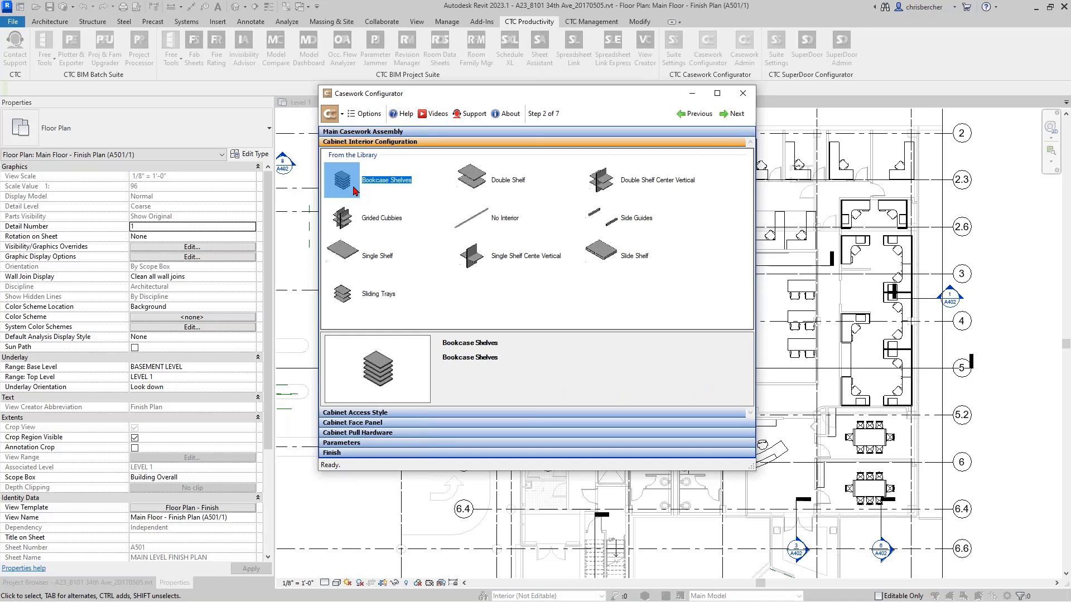
- Preview the interior options Grided Cubbies, Slide Shelf, No Interior, Double Shelf and Double Shelf Center Vertical for the base cabinet
left_click(373, 209)
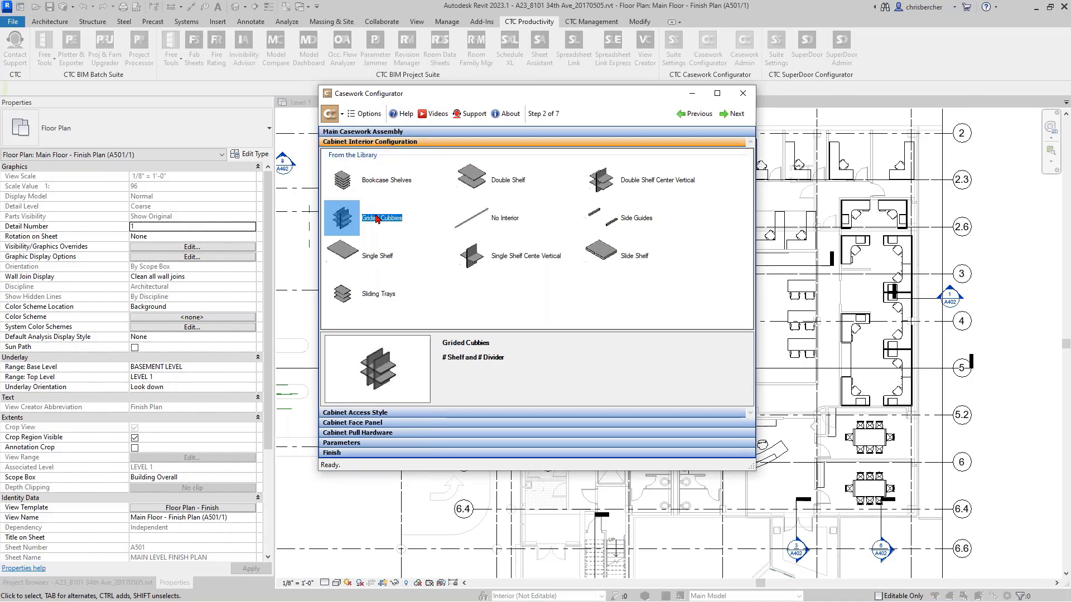
left_click(372, 251)
left_click(645, 267)
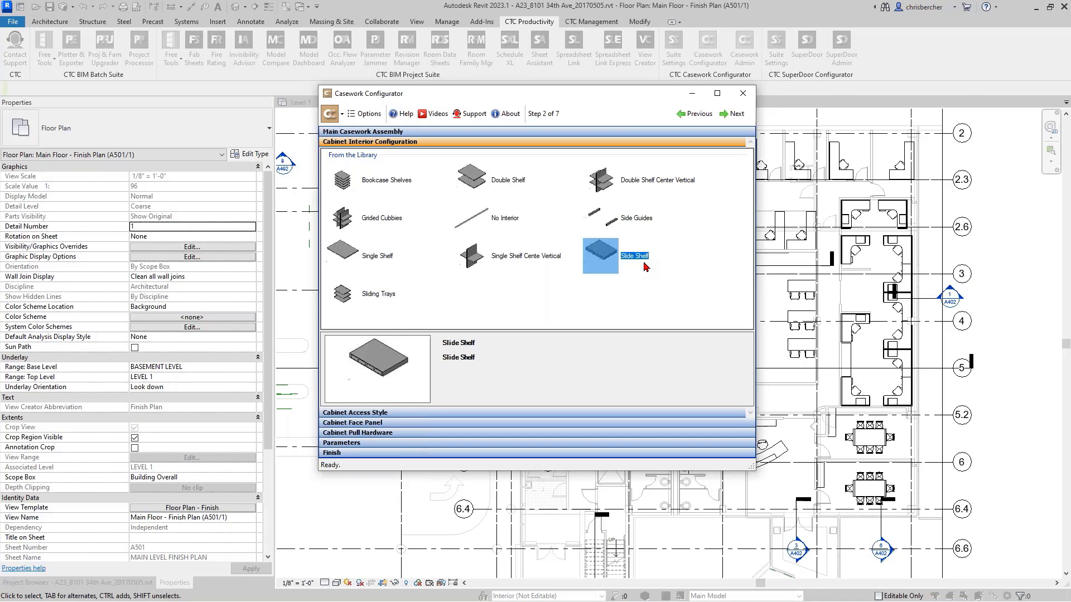
left_click(600, 217)
left_click(505, 224)
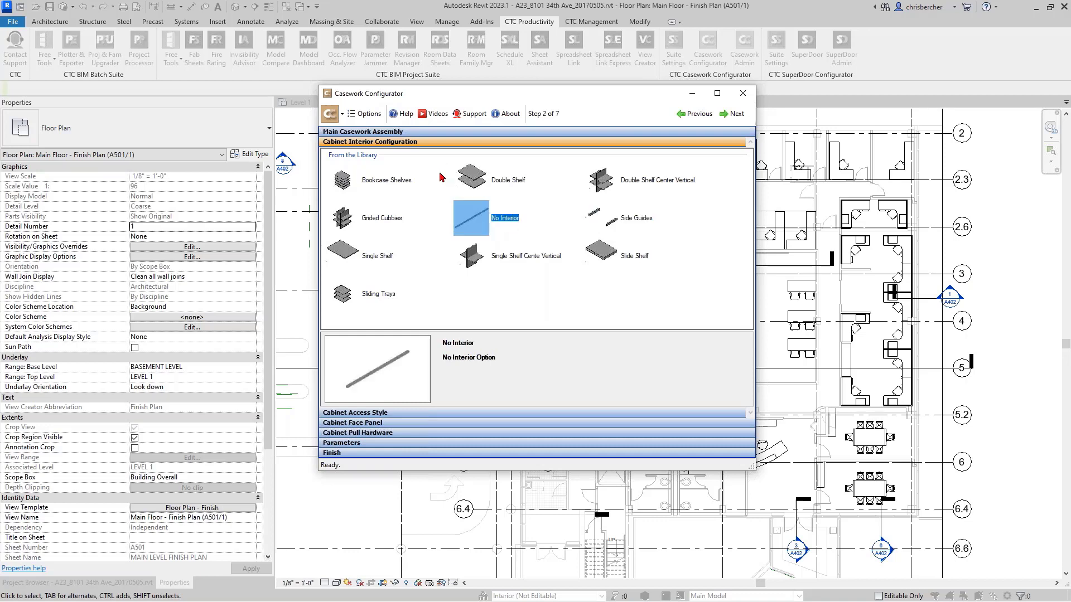
left_click(498, 188)
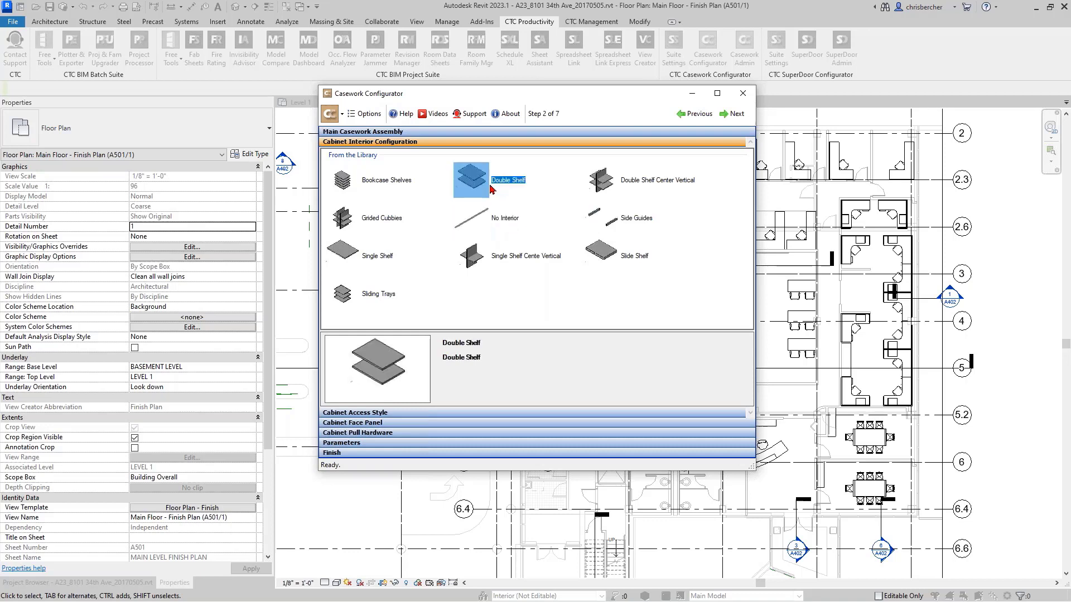
left_click(367, 261)
left_click(620, 179)
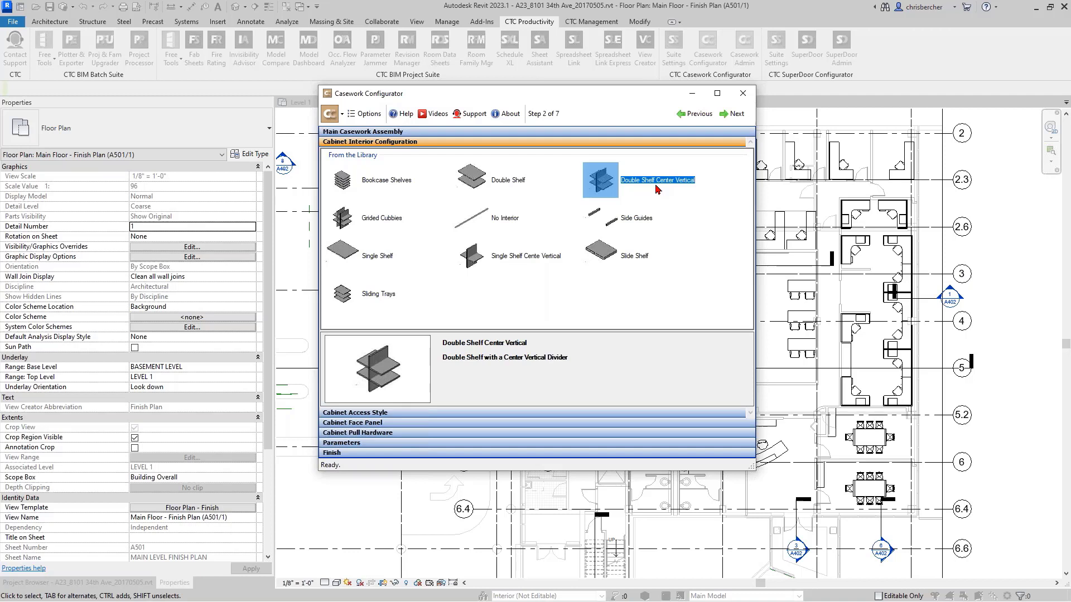
- Preview Sliding Trays, No Interior and Double Shelf, and choose Single Shelf as the cabinet interior, advancing to the access style
left_click(362, 304)
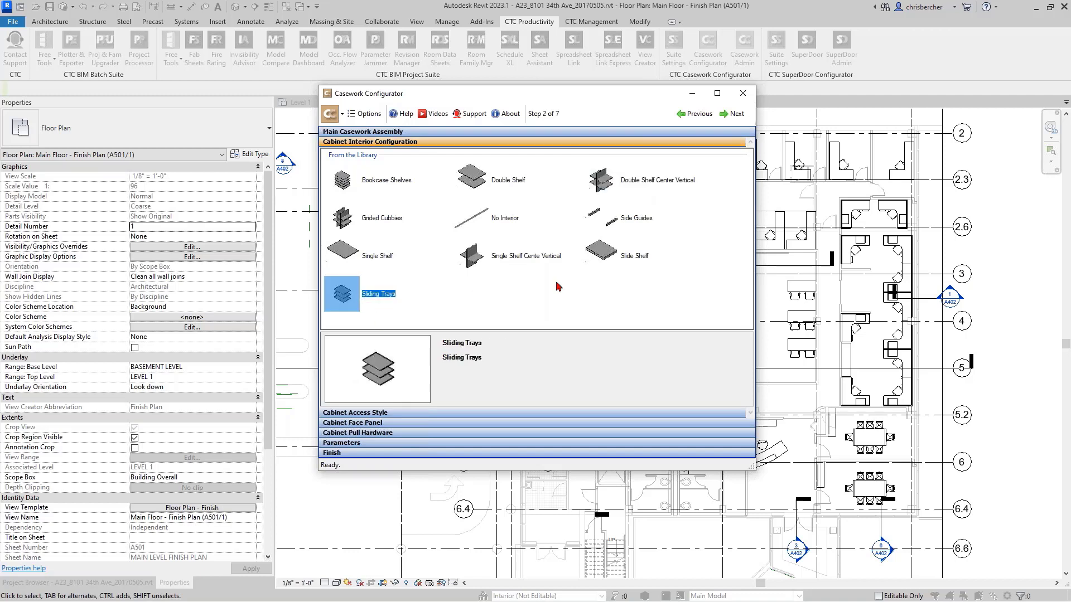
left_click(502, 227)
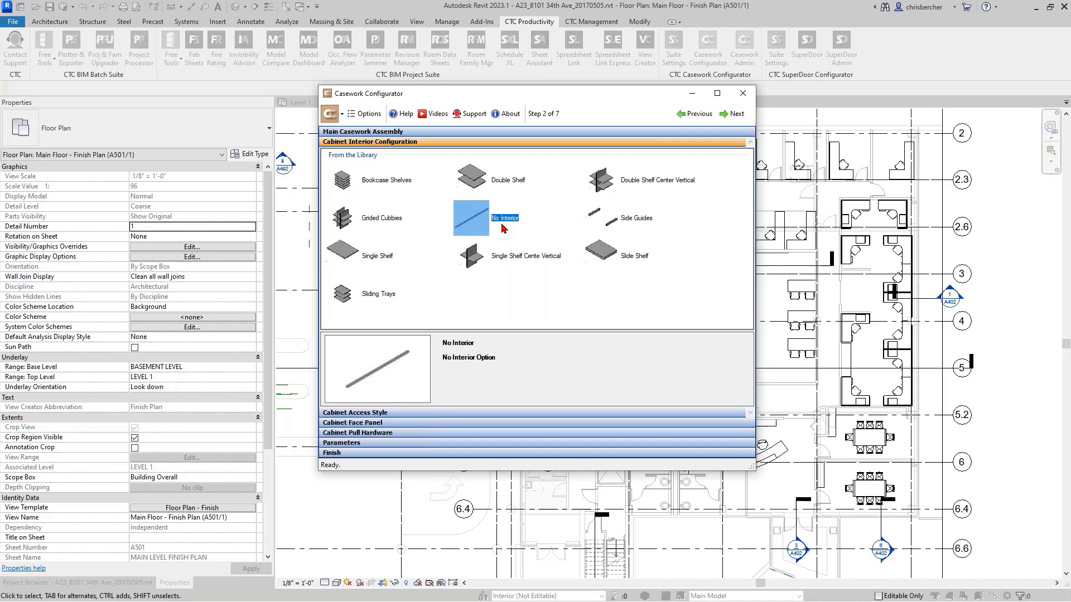
left_click(475, 185)
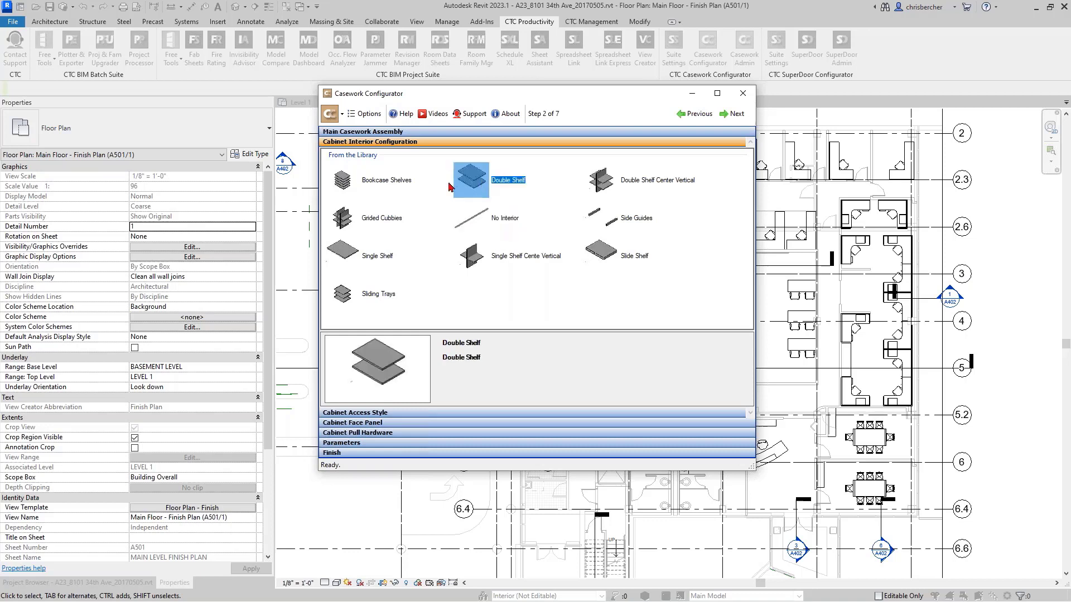
left_click(352, 253)
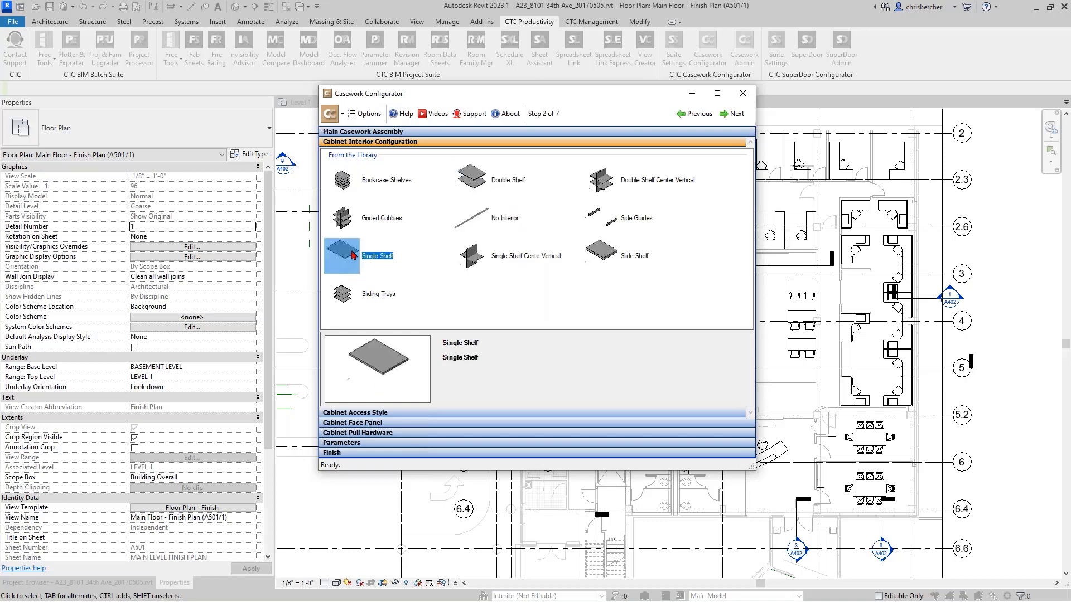
double_click(352, 253)
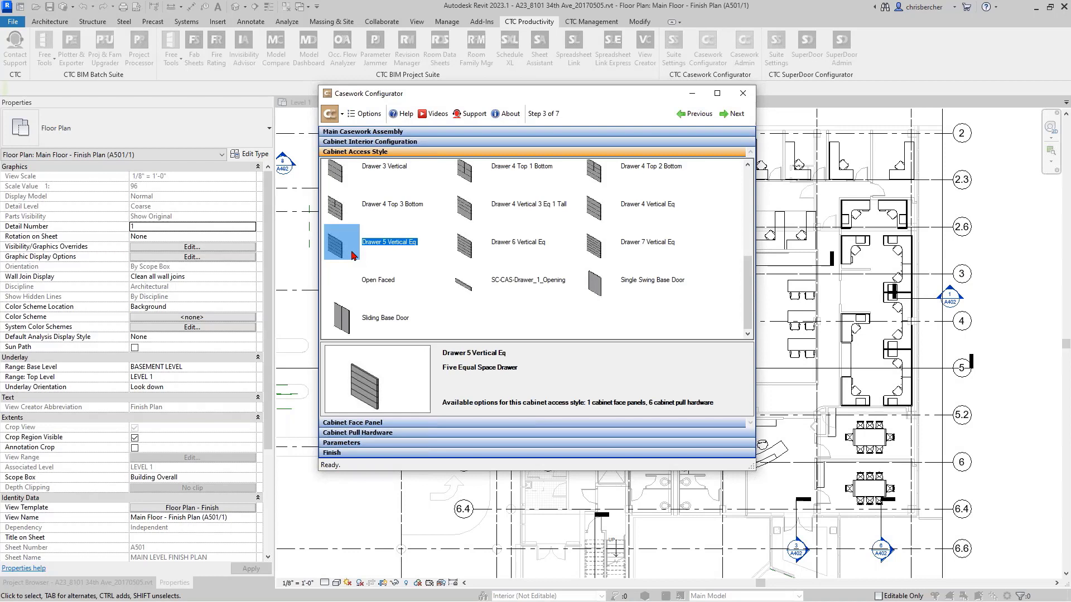
- Preview the drawer access styles, including Drawer 4 Top 3 Bottom, Drawer 6 Vertical Eq and Drawer 1 Door 1
left_click(391, 204)
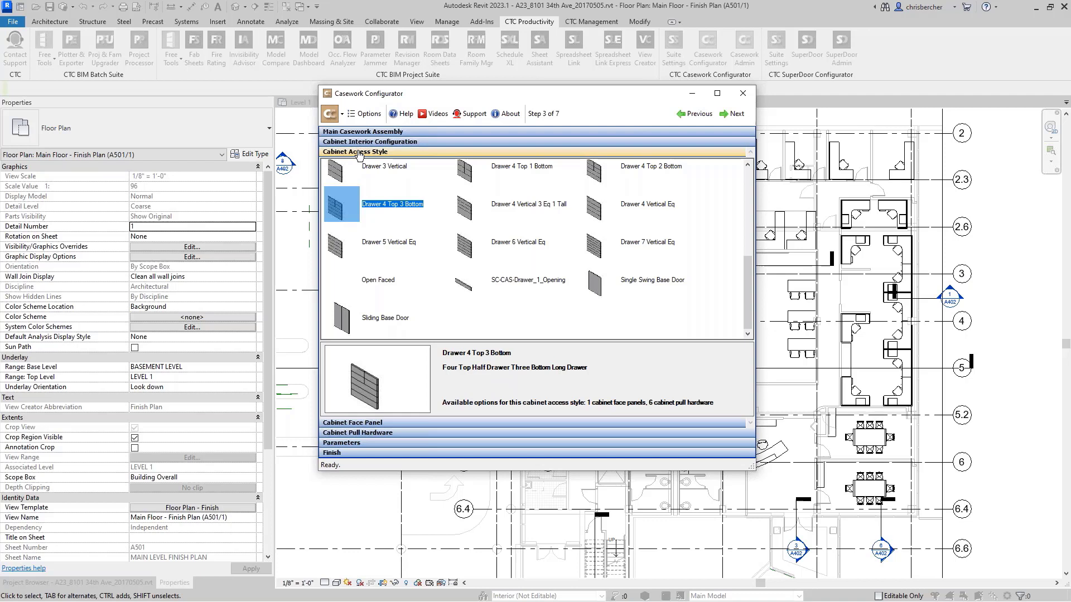
left_click(554, 219)
left_click(495, 255)
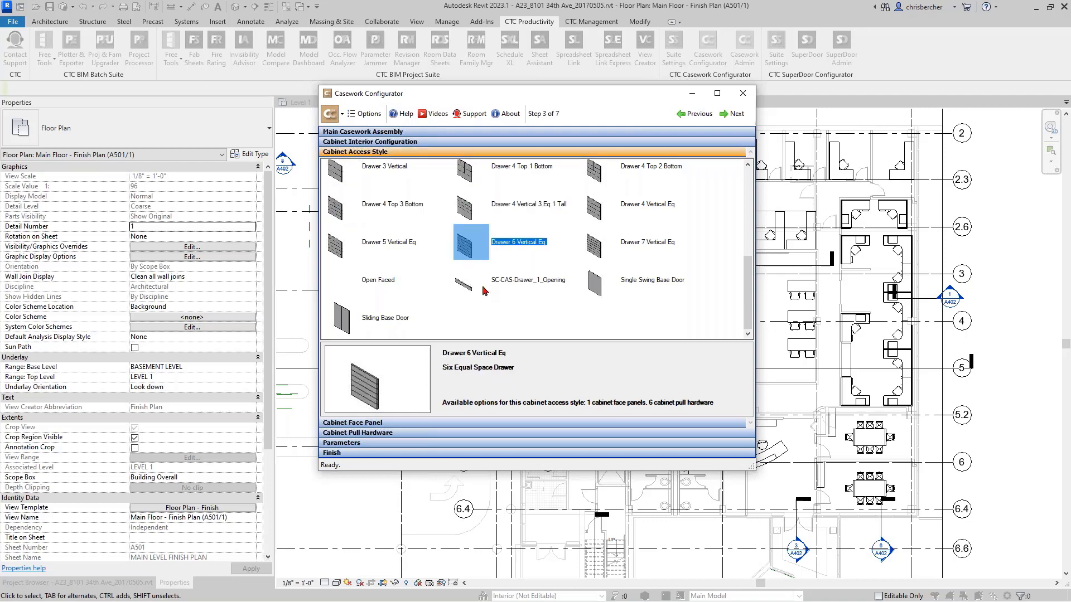
left_click(426, 193)
left_click(597, 213)
scroll(597, 213, "up", 5)
left_click(597, 214)
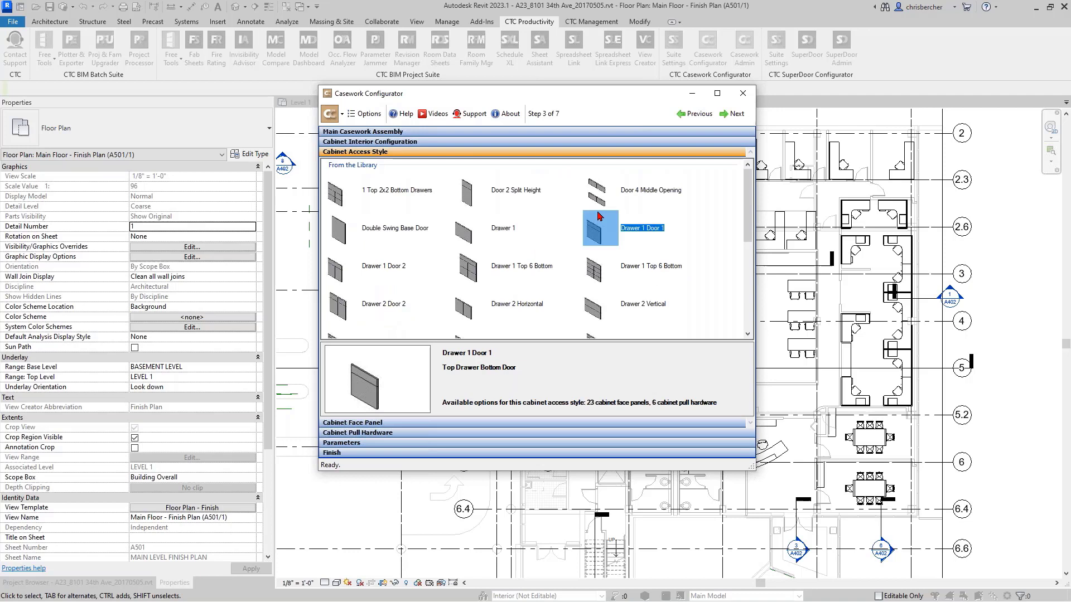
- Preview the access styles 1 Top 2x2 Bottom Drawers, Drawer 1, Double Swing Base Door, Drawer 1 Door 2 and Drawer 2 Door 2
left_click(416, 193)
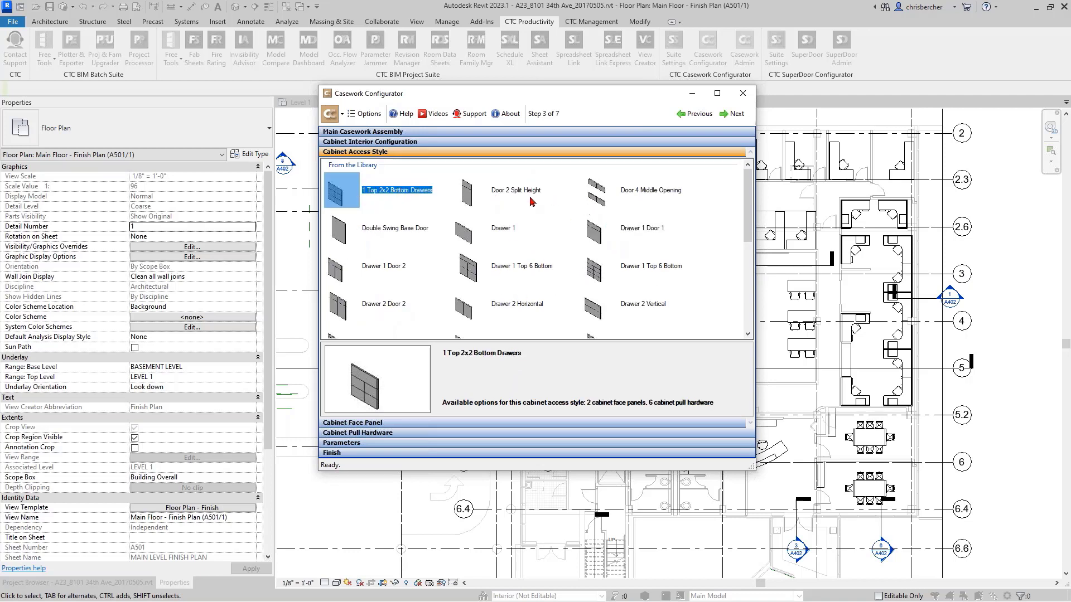
left_click(600, 192)
left_click(614, 228)
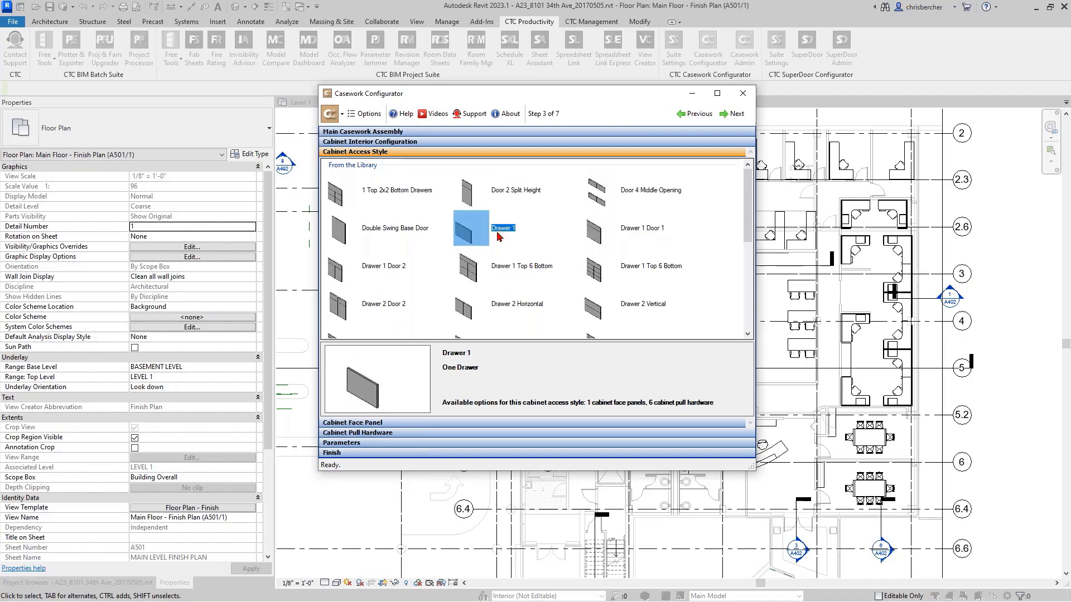
left_click(330, 239)
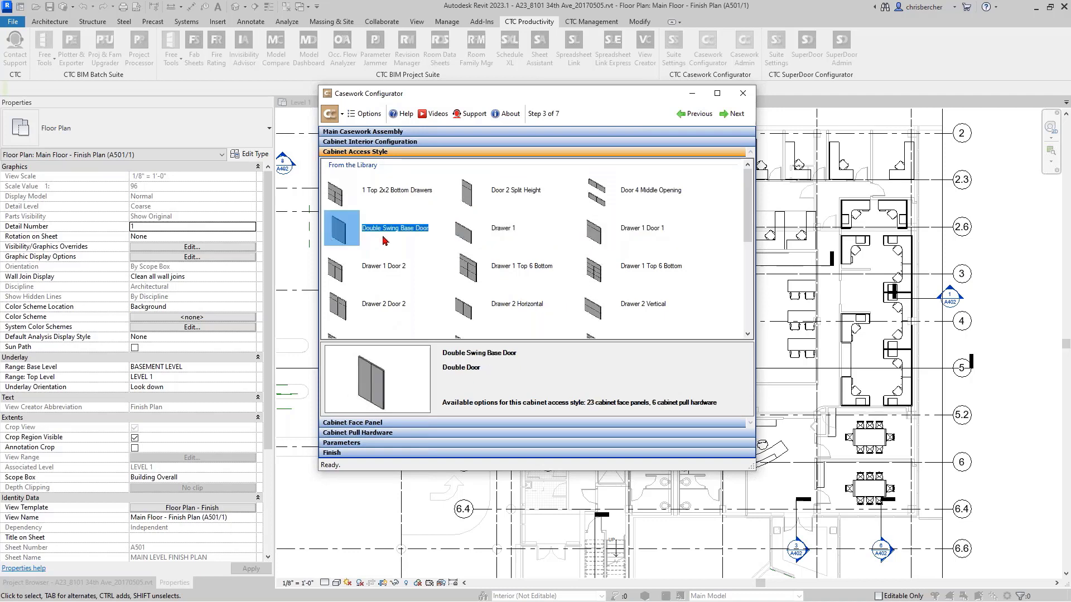
left_click(378, 281)
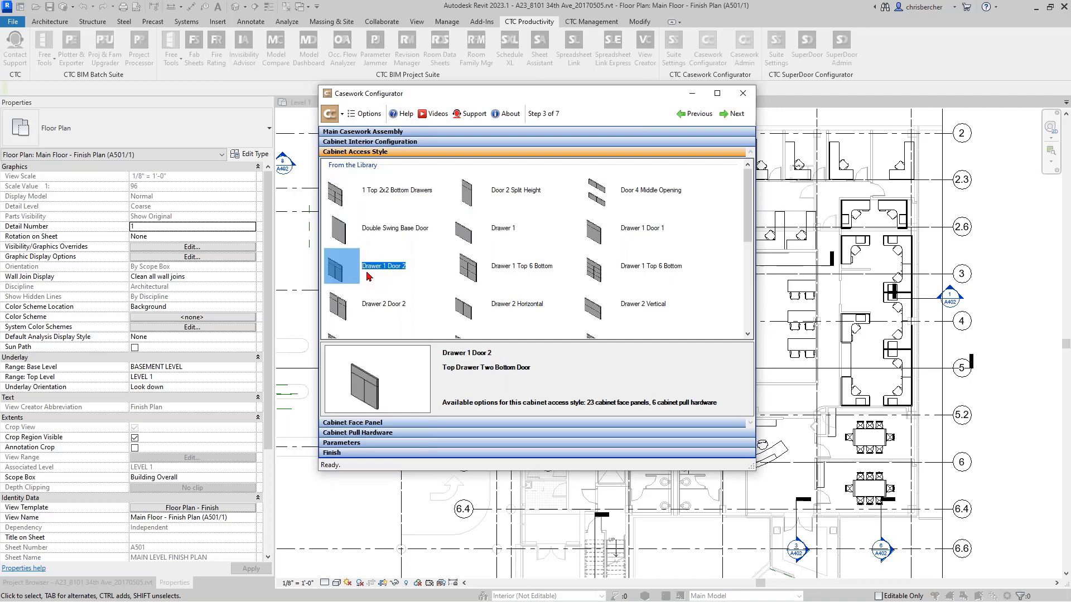
left_click(380, 310)
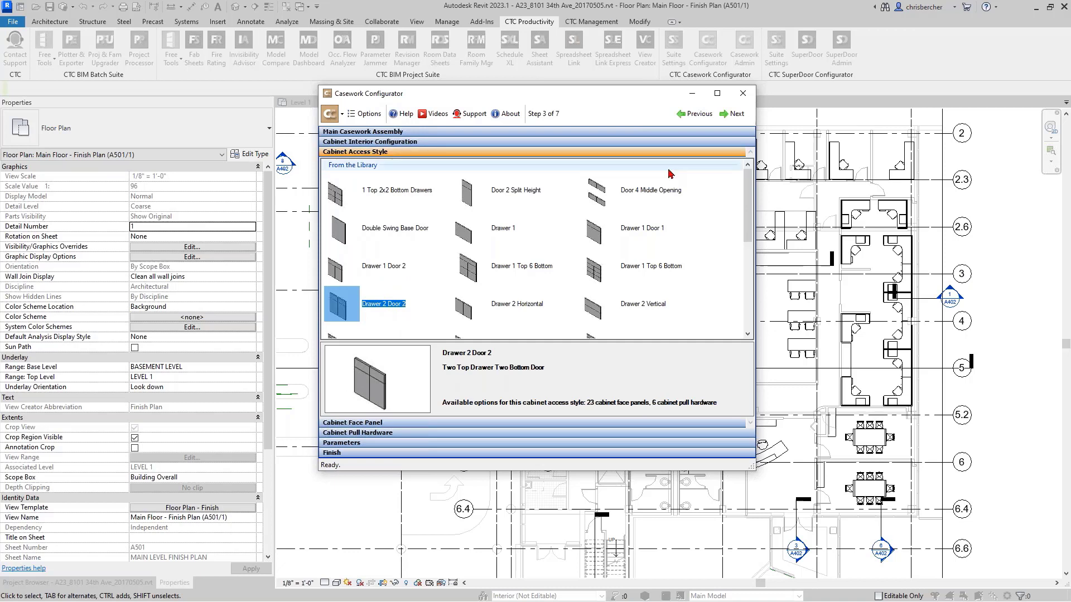
- Choose Drawer 1 Door 1 as the cabinet access style and advance to the cabinet face panel options
left_click(634, 236)
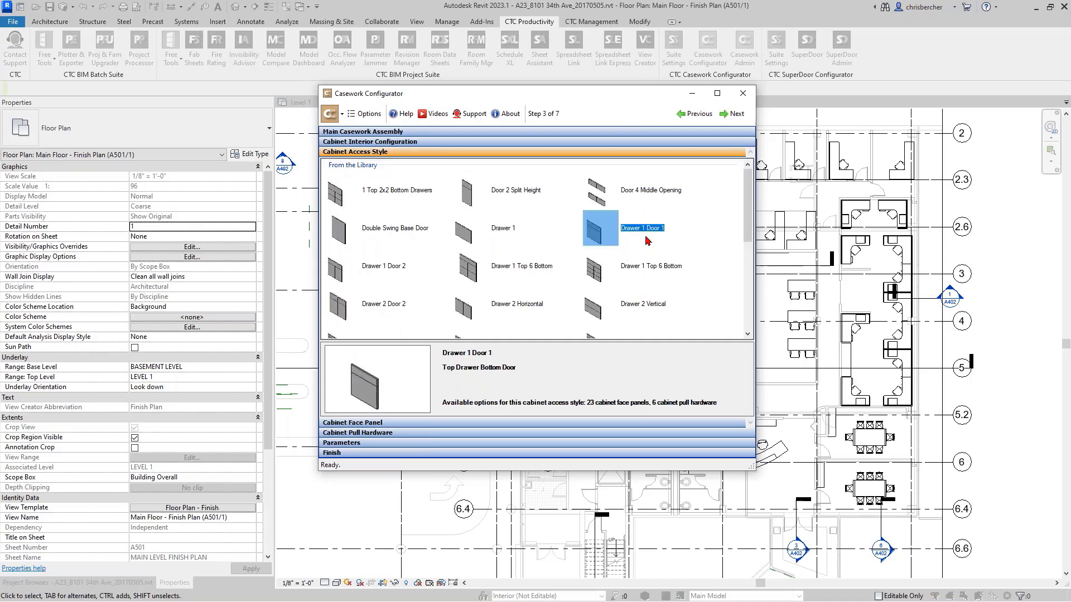
double_click(607, 237)
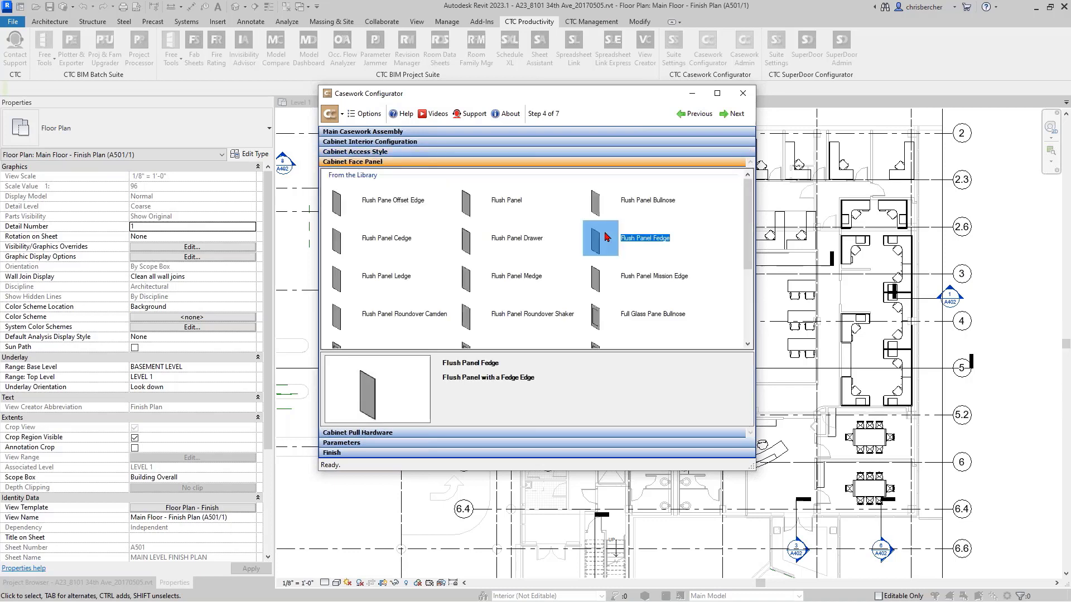
- Preview the face panels, including Flush Panel Drawer, Flush Panel Fedge, Flush Panel Medge, Full Glass Pane Bullnose and Flush Panel Bullnose
left_click(488, 258)
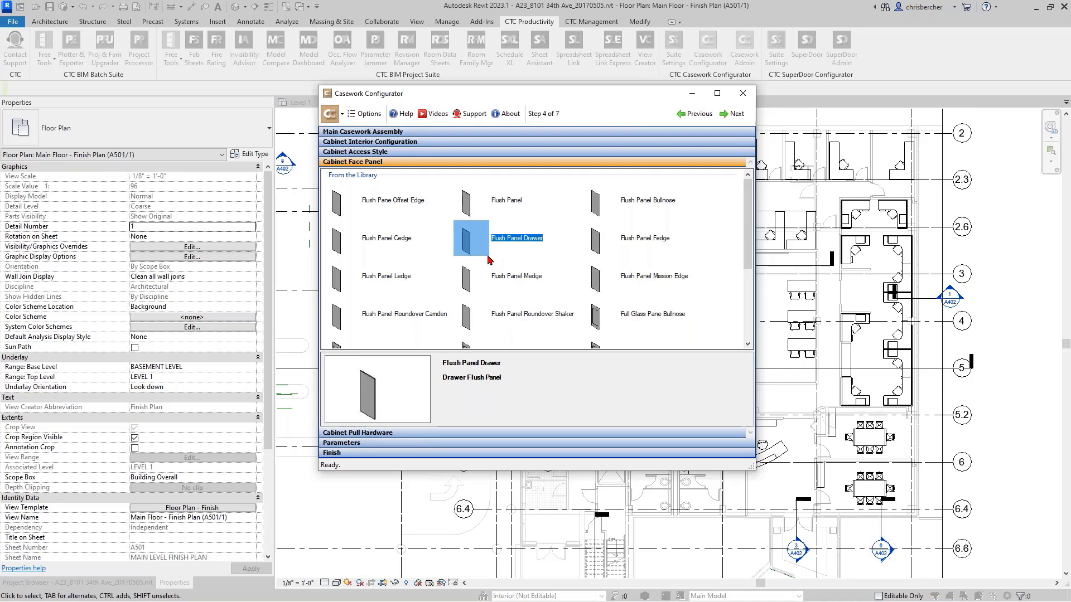
left_click(492, 208)
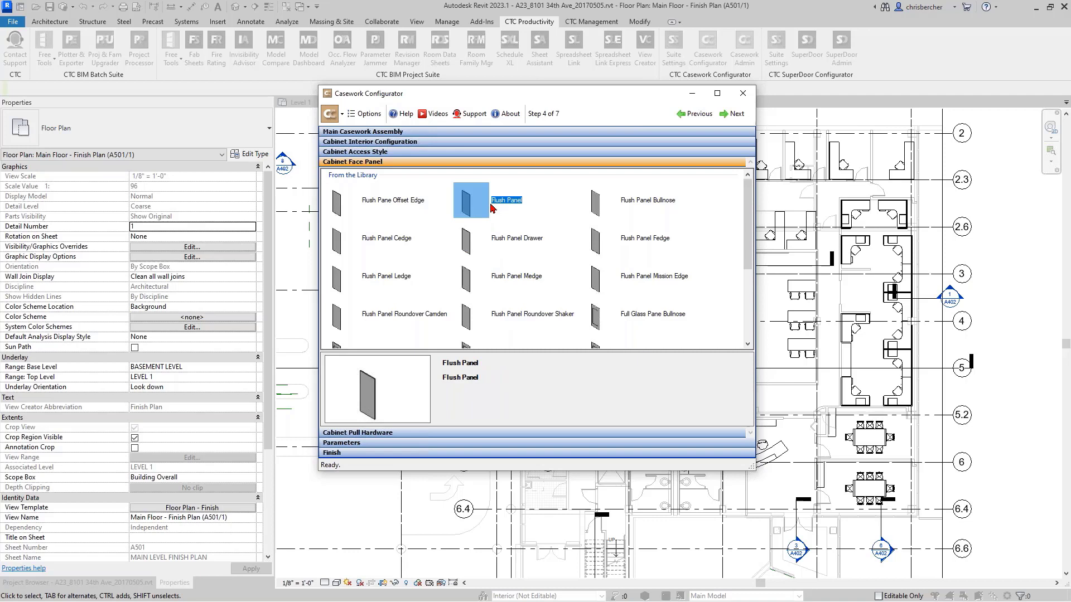
left_click(602, 192)
left_click(594, 227)
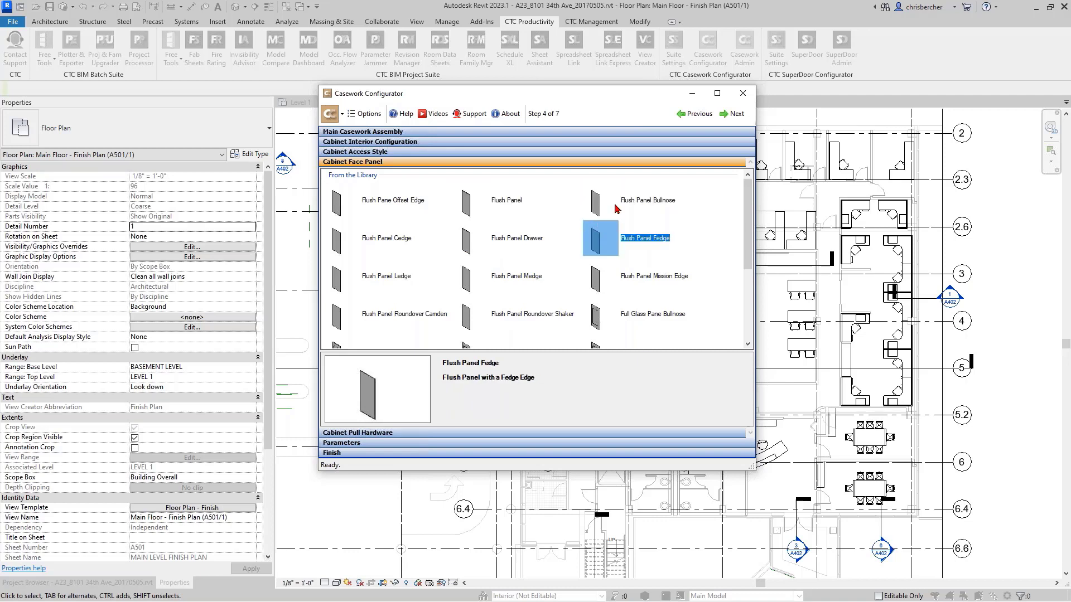
left_click(479, 236)
left_click(530, 266)
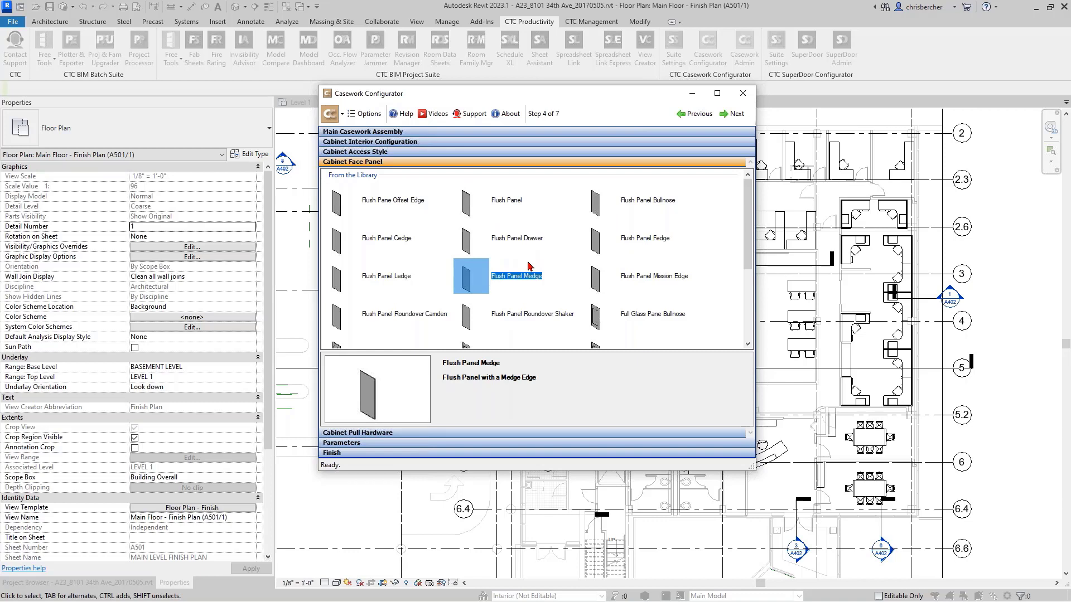
left_click(642, 318)
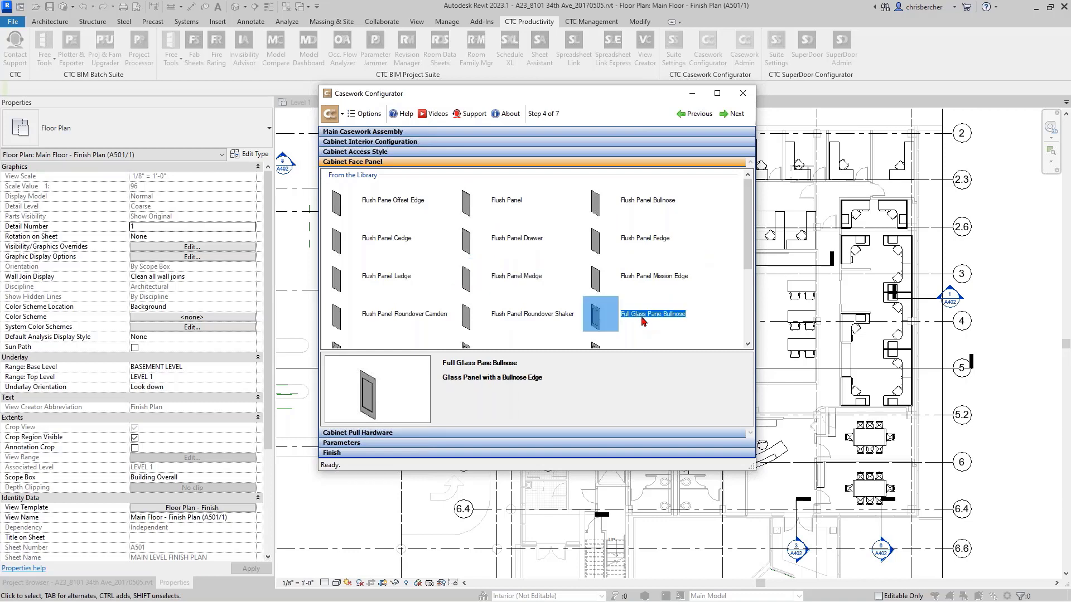
left_click(625, 241)
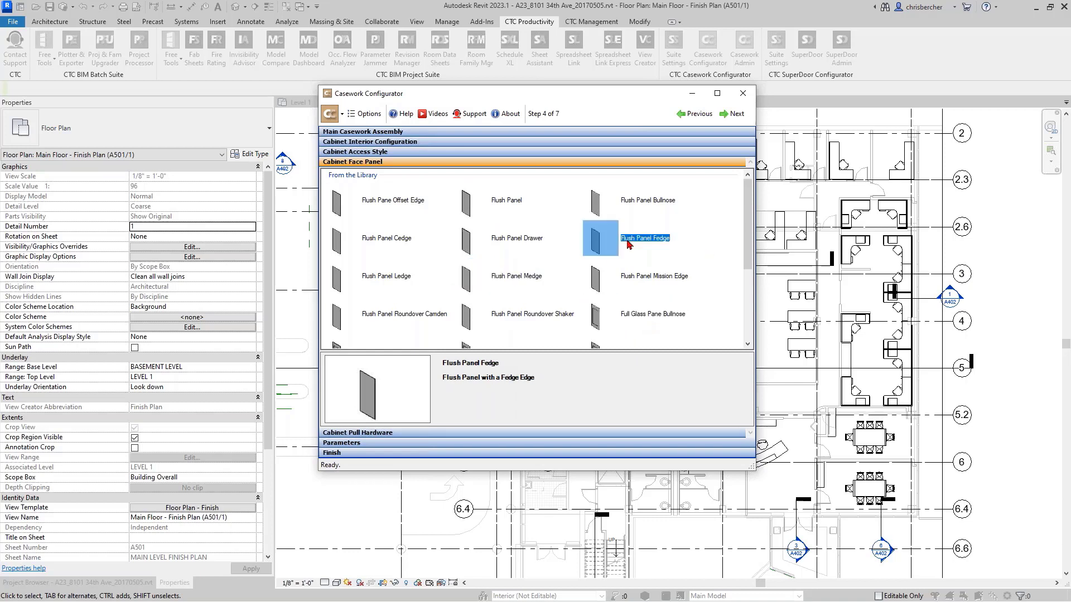
left_click(599, 212)
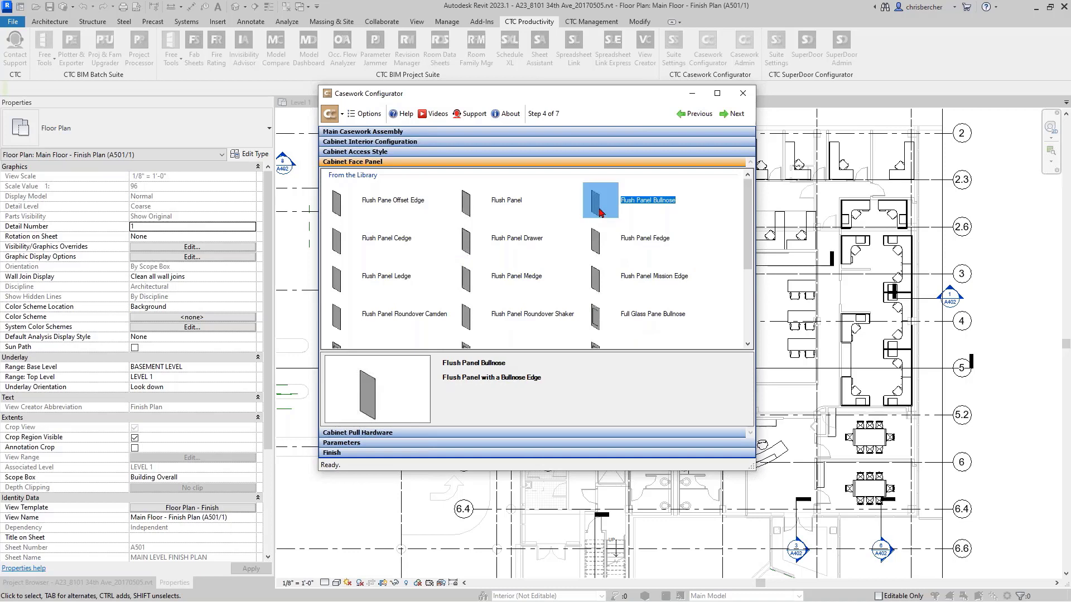
- Preview the glass face panels Full Glass Panel Medge and Full Glass Panel Roundover Camden
left_click(505, 303)
scroll(505, 304, "down", 3)
left_click(480, 290)
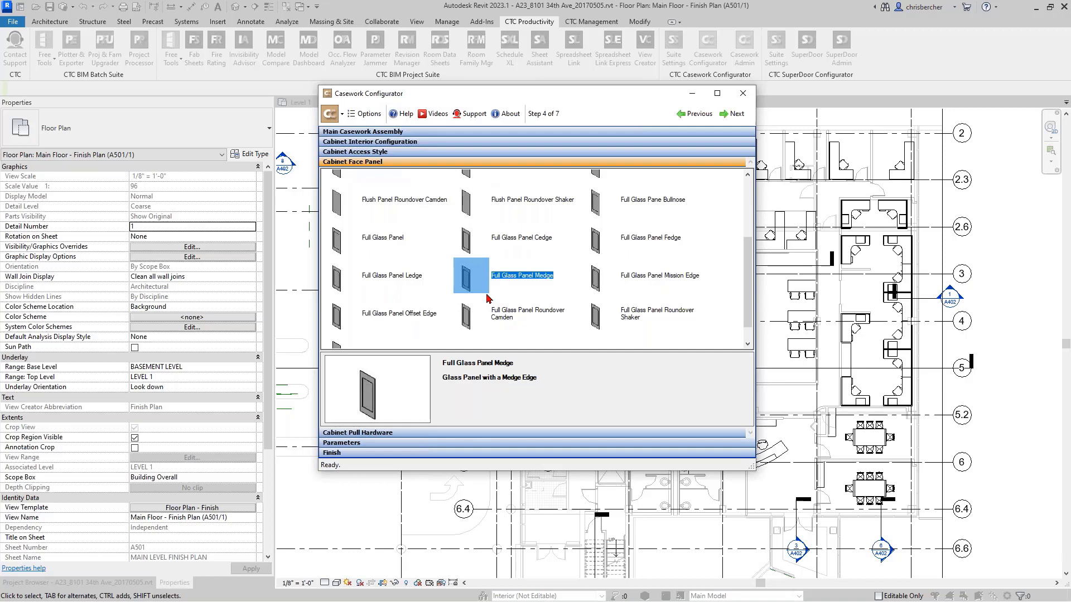
scroll(487, 294, "down", 1)
left_click(476, 303)
scroll(391, 305, "up", 3)
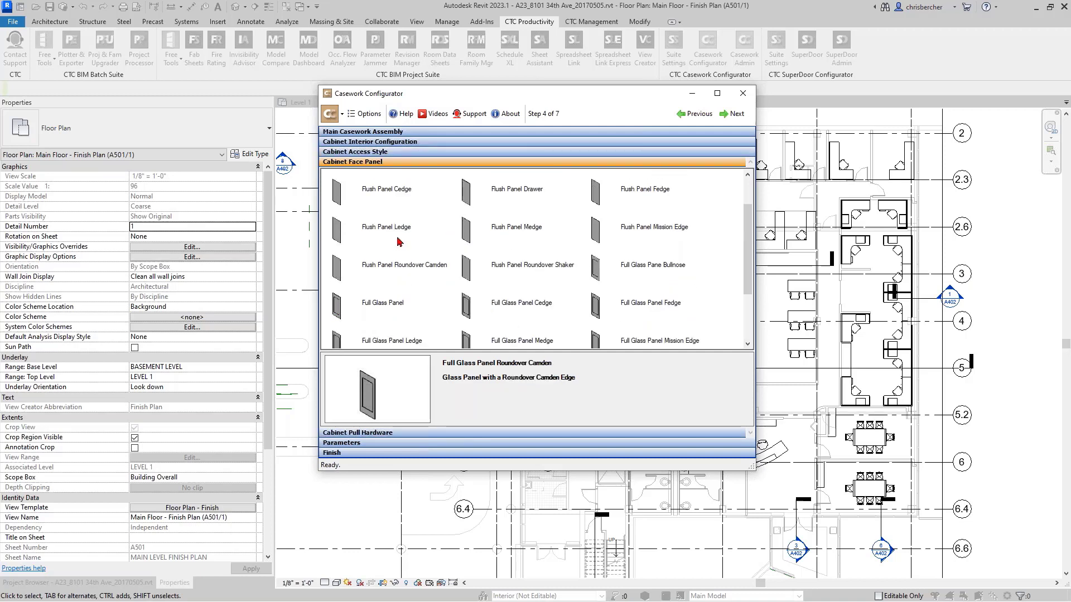
- Choose Flush Panel as the cabinet face panel and advance to the cabinet pull hardware
scroll(399, 241, "up", 1)
left_click(400, 241)
left_click(406, 208)
left_click(481, 205)
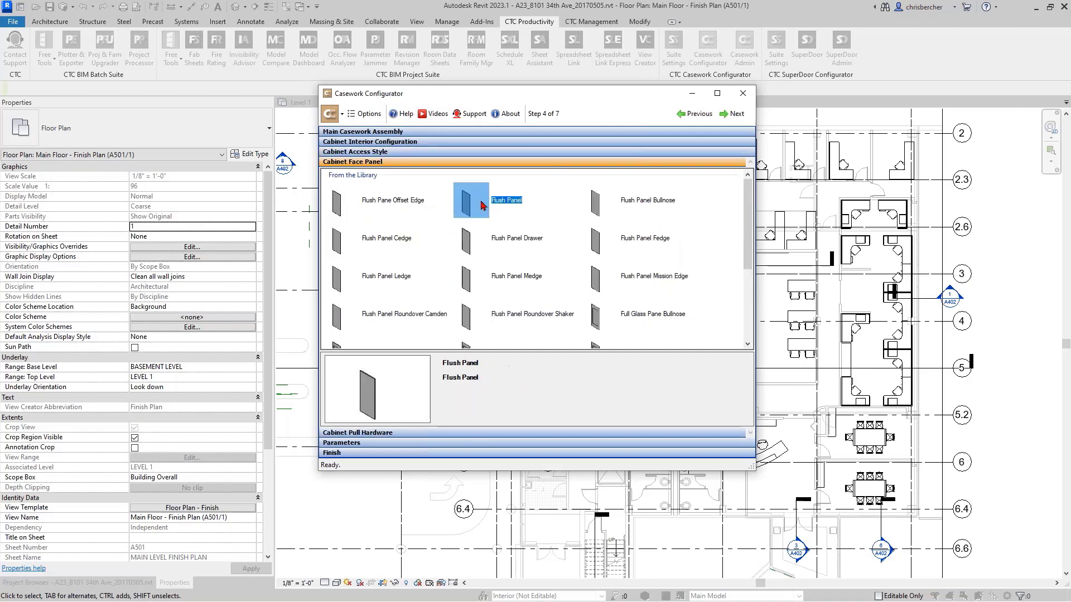
double_click(477, 205)
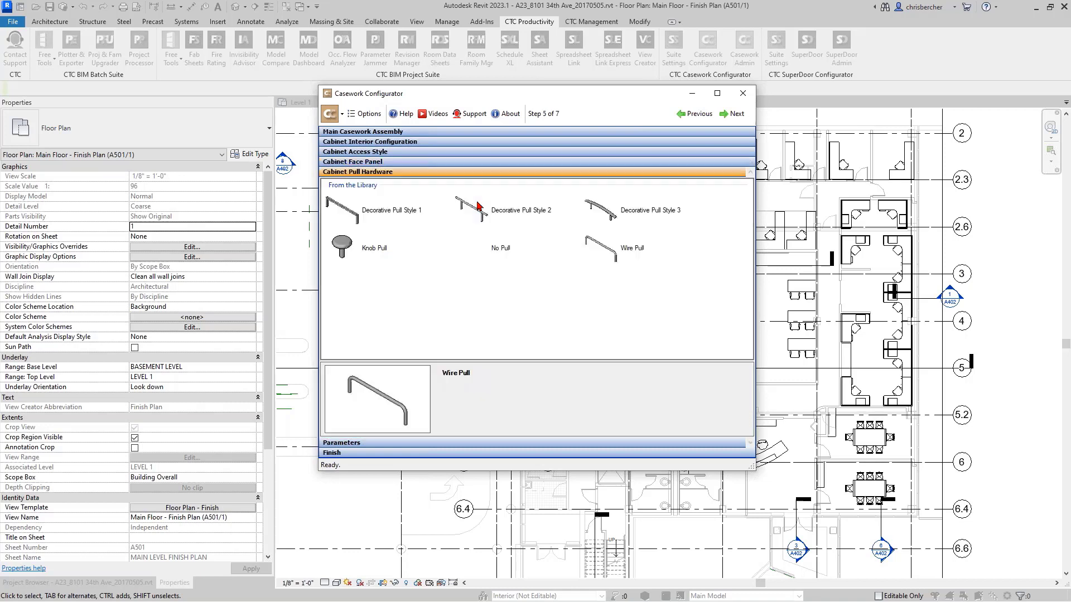
- Preview Wire Pull and Decorative Pull Style 2, and choose Decorative Pull Style 3 as the pull hardware, advancing to the parameters
left_click(474, 209)
left_click(638, 246)
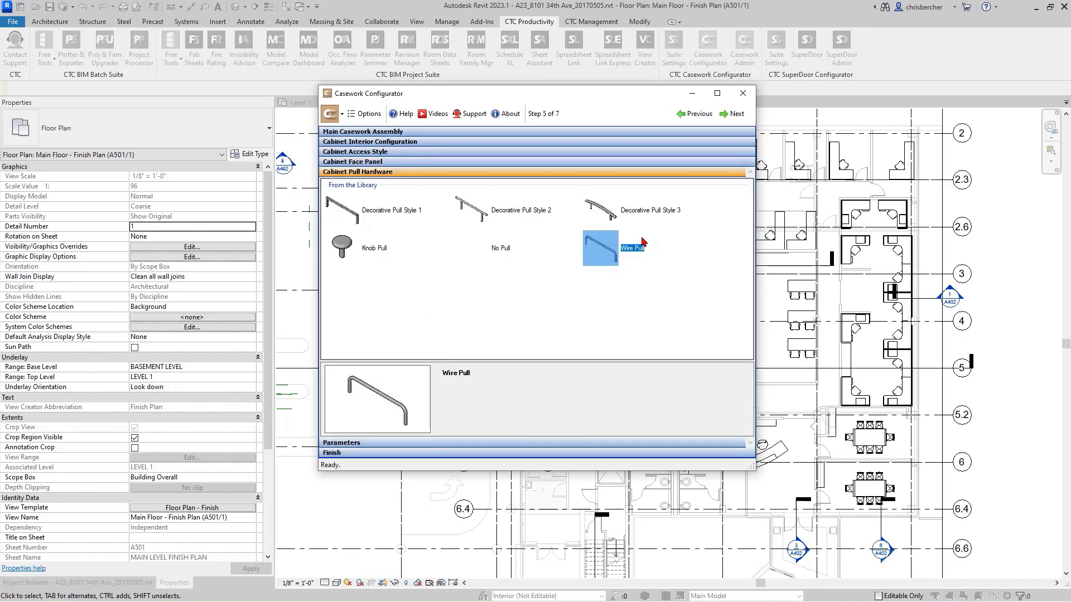
left_click(648, 217)
left_click(508, 218)
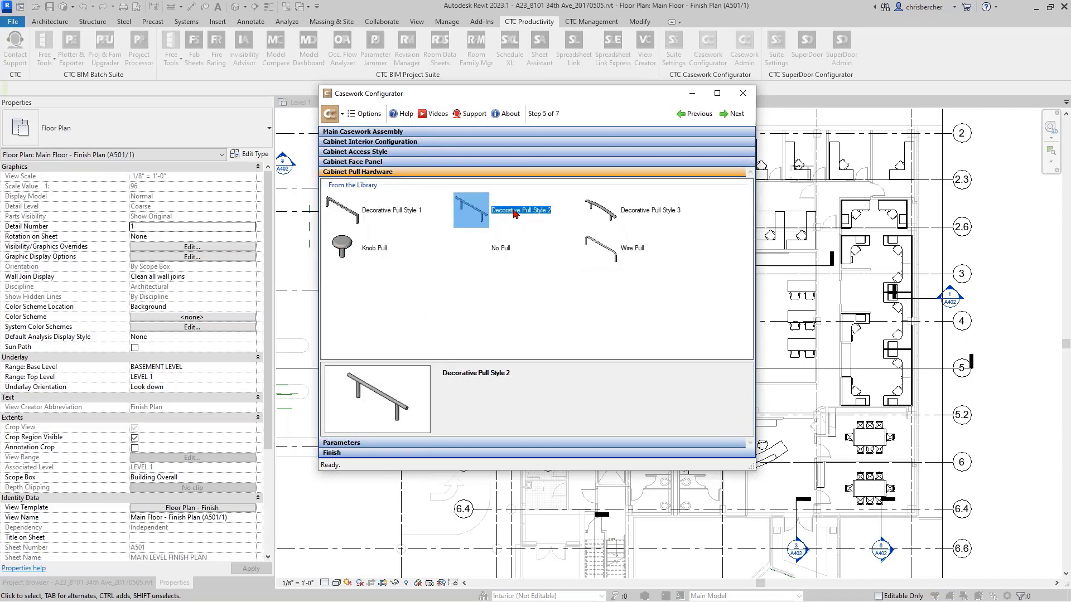
left_click(601, 220)
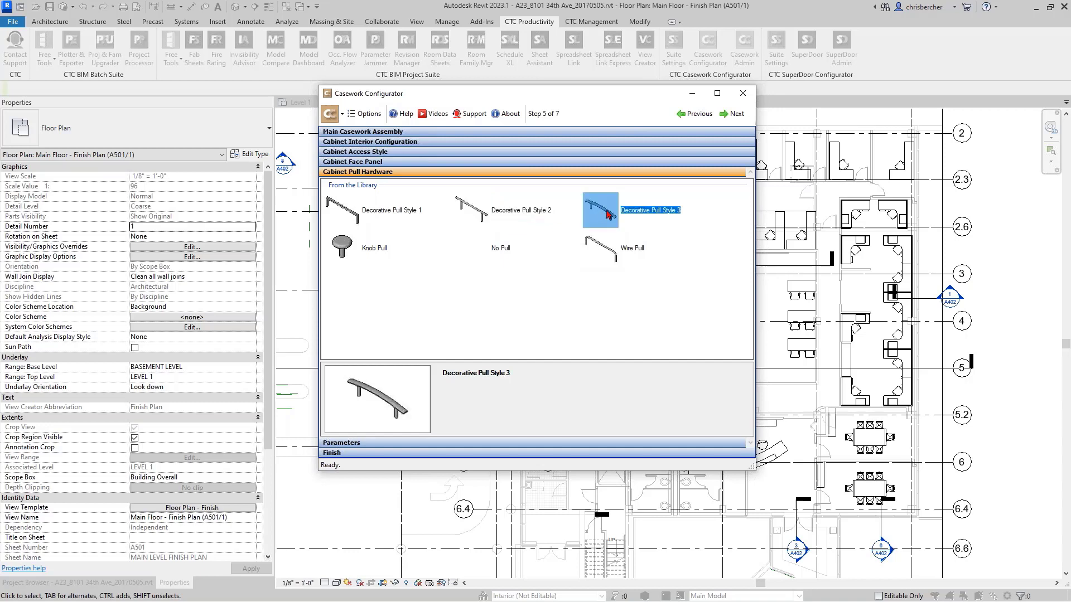
double_click(608, 215)
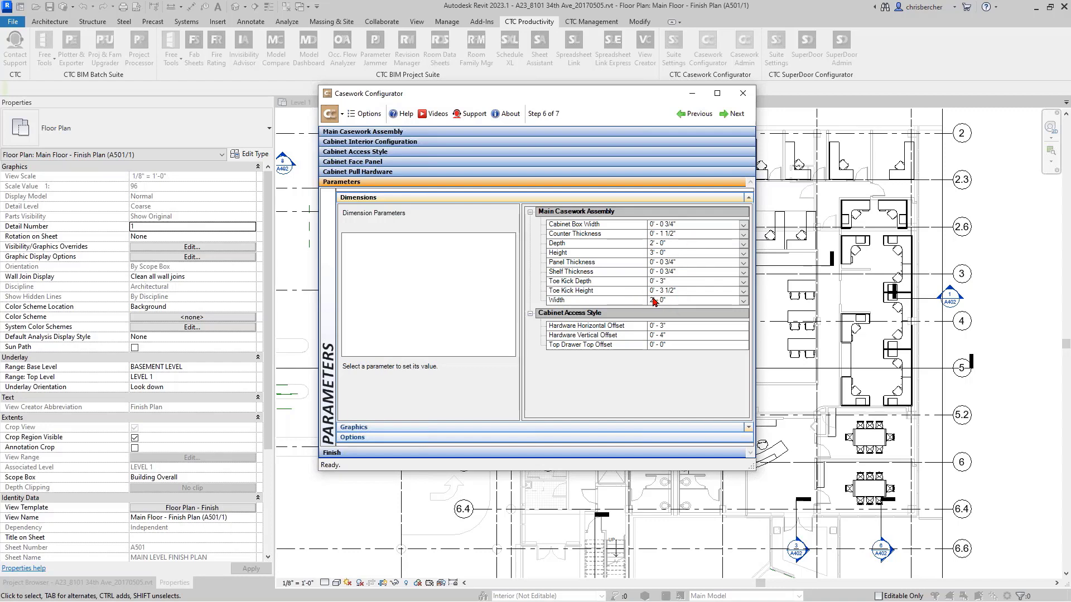
- Set the Width parameter of the main casework assembly to 2' - 6"
left_click(688, 301)
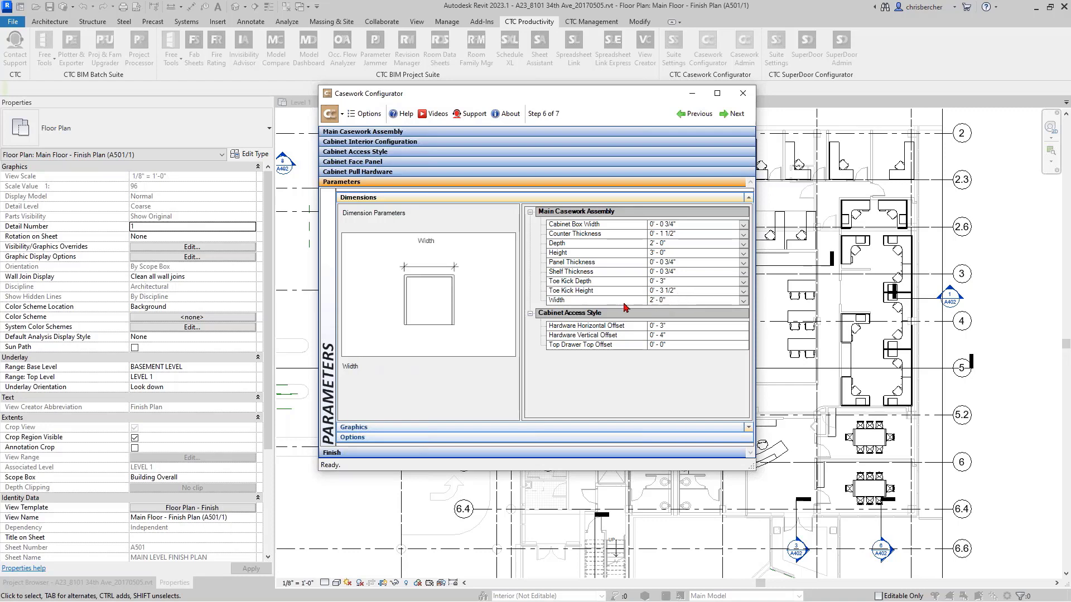
left_click(744, 301)
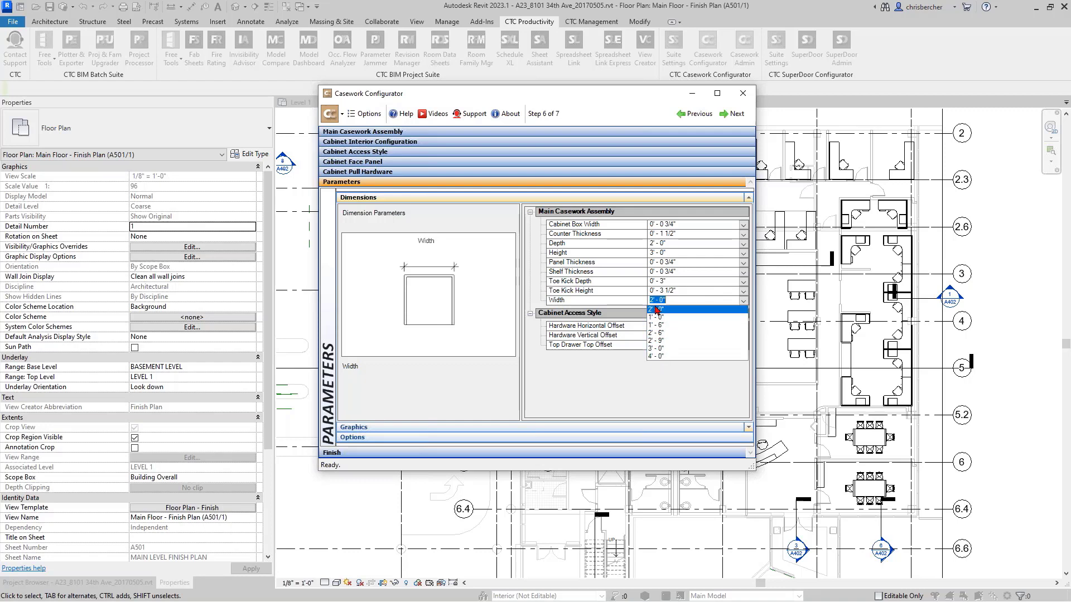
left_click(656, 333)
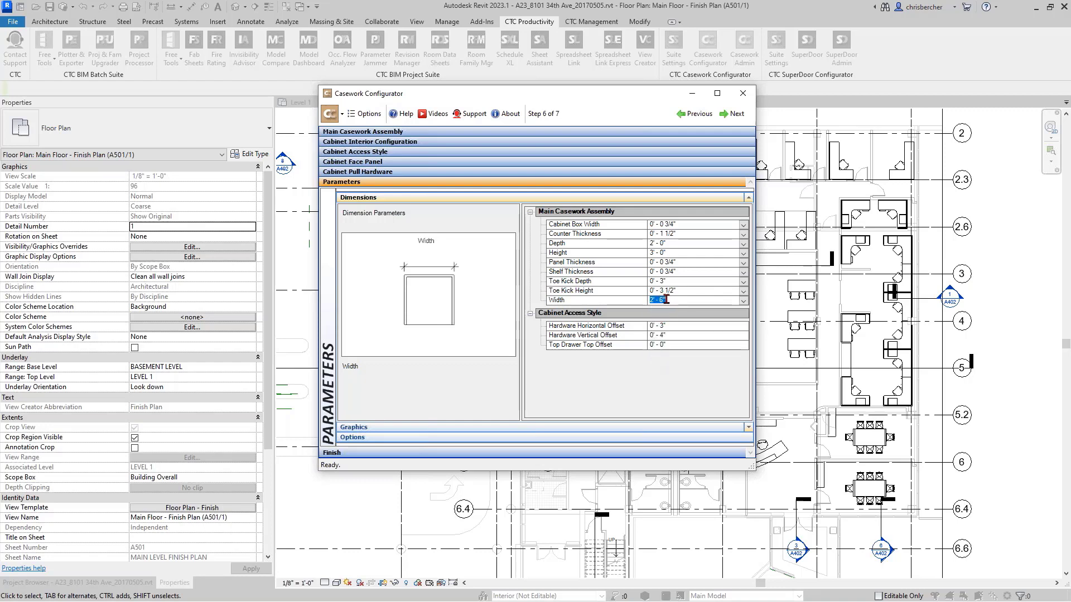
left_click(617, 283)
- Examine the Width, Shelf Thickness, Panel Thickness, Toe Kick Height and Toe Kick Depth illustrations of the main casework assembly
left_click(587, 302)
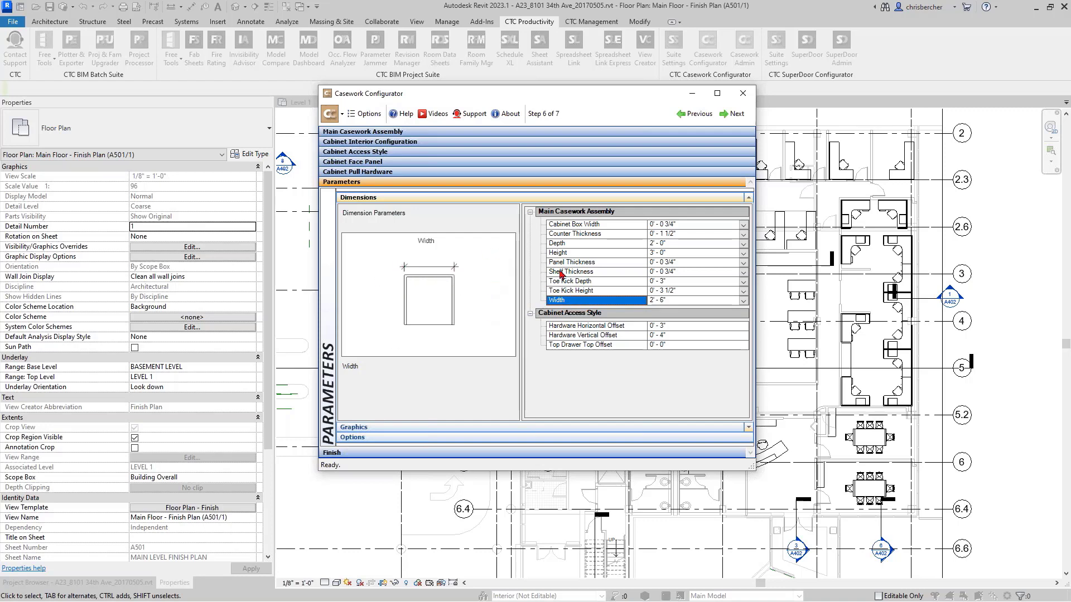
left_click(593, 274)
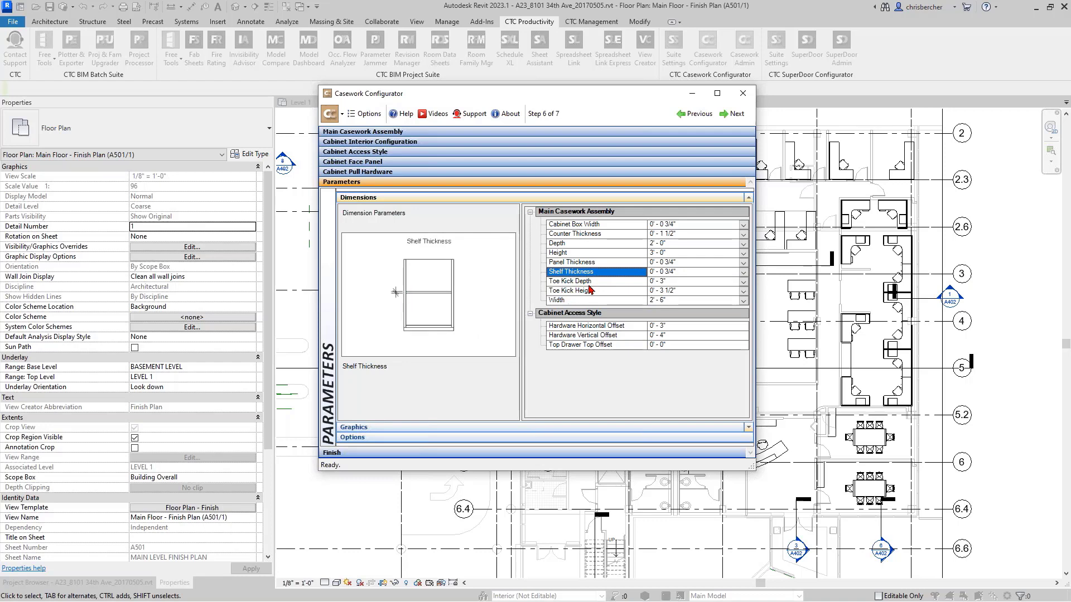
left_click(557, 263)
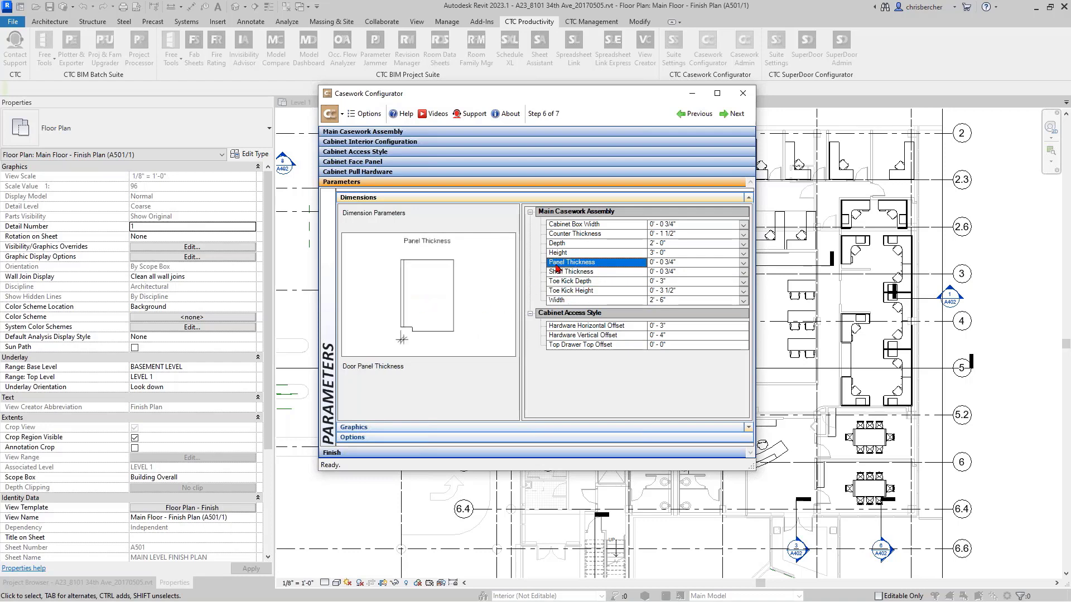
left_click(576, 291)
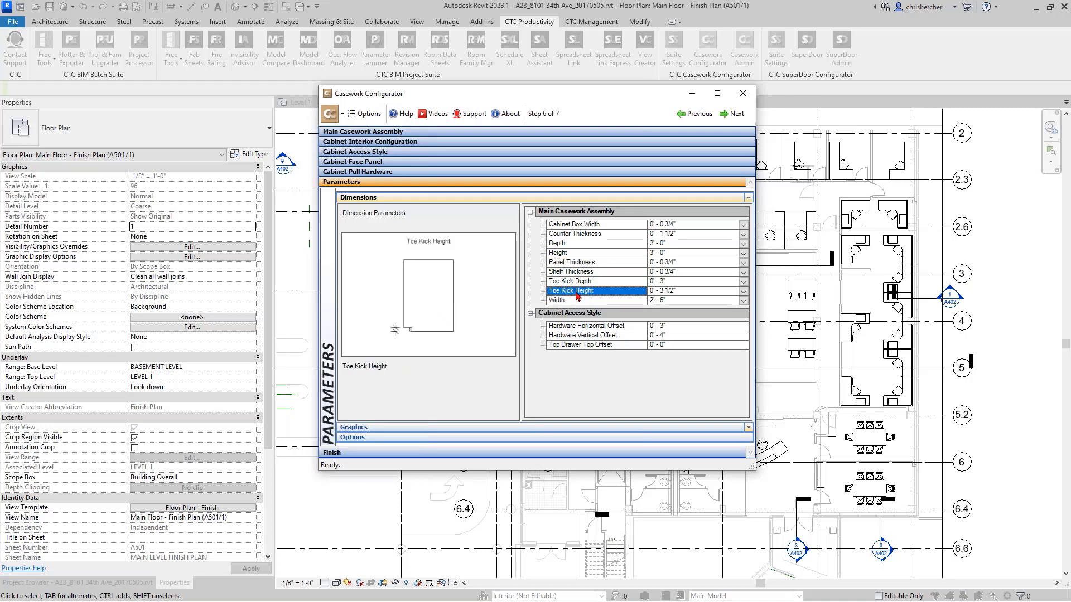
left_click(590, 282)
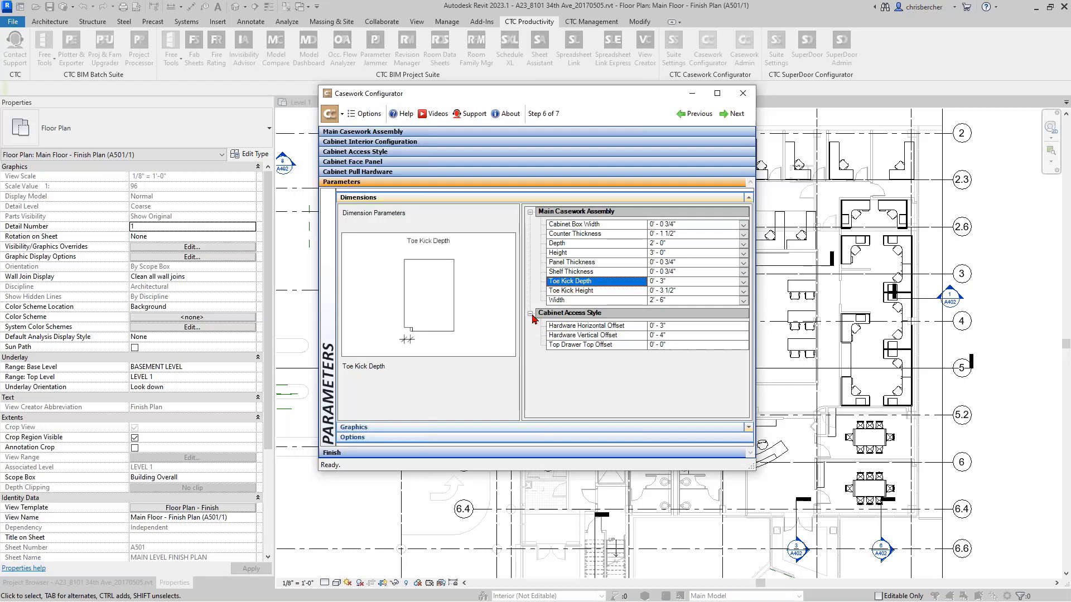
- Examine the Top Drawer Top Offset, Hardware Vertical Offset, Height and Depth illustrations among the dimension parameters
left_click(613, 345)
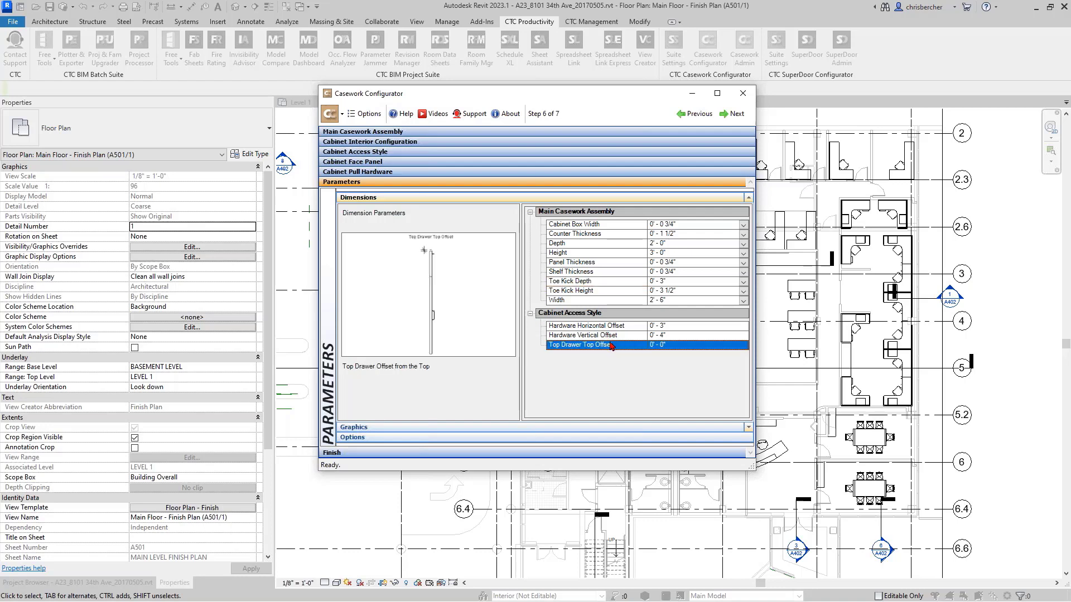
left_click(596, 335)
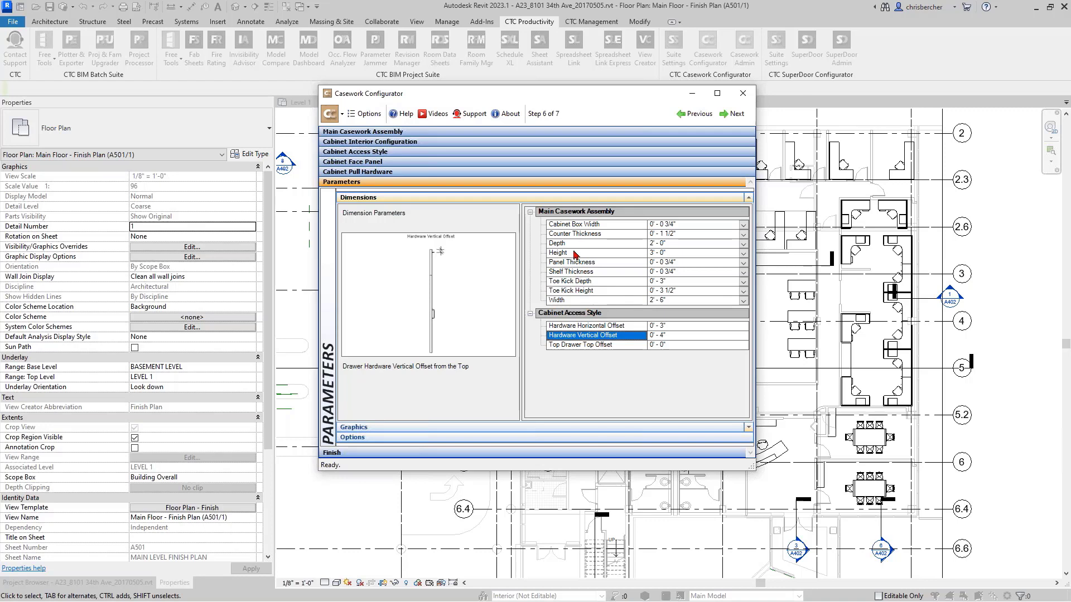
left_click(605, 254)
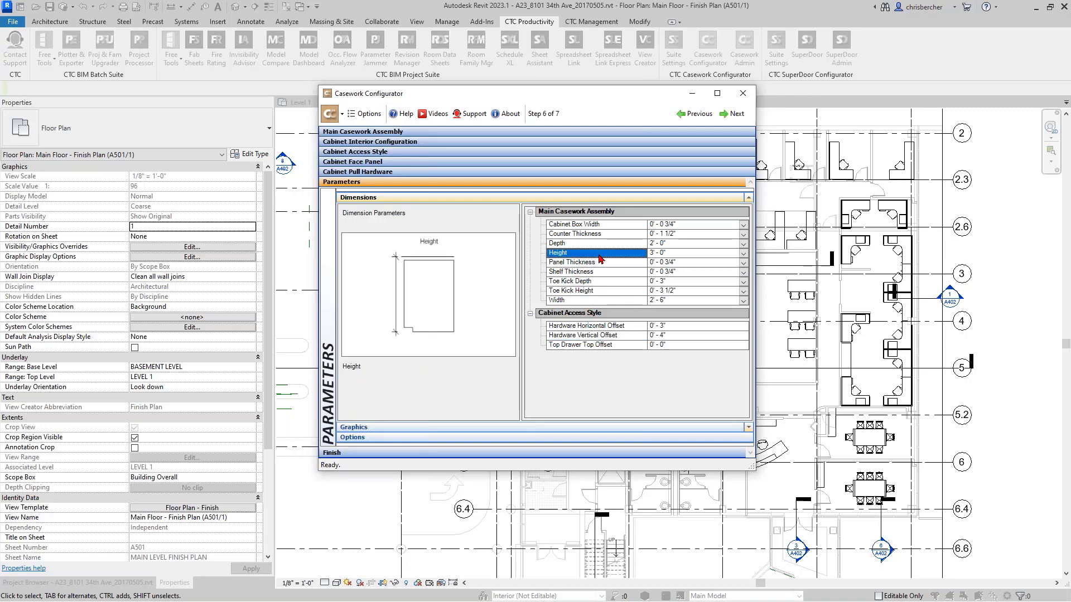
left_click(607, 243)
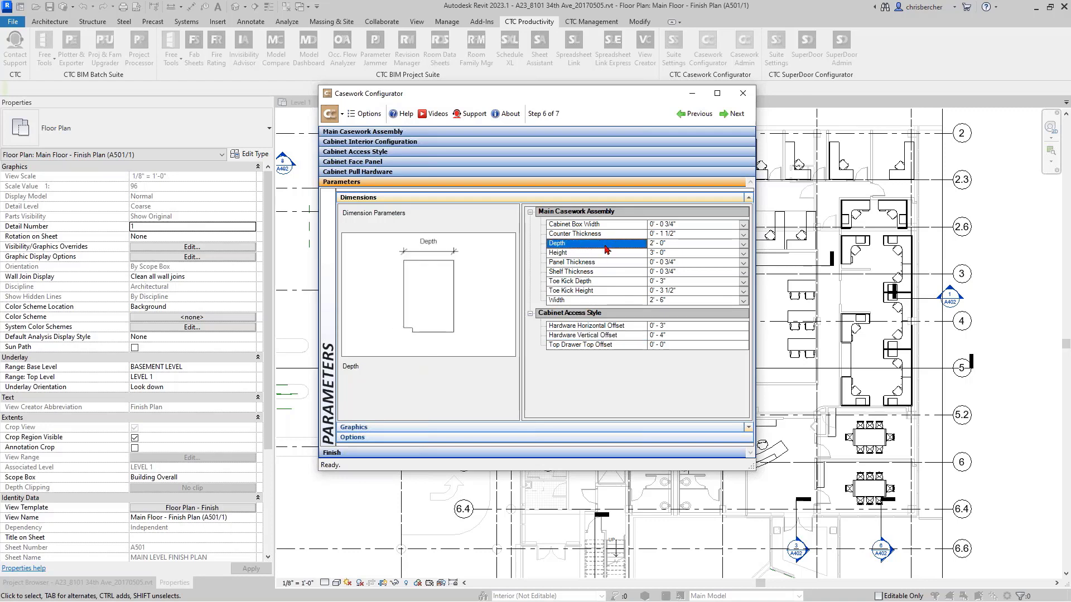
left_click(743, 253)
left_click(727, 262)
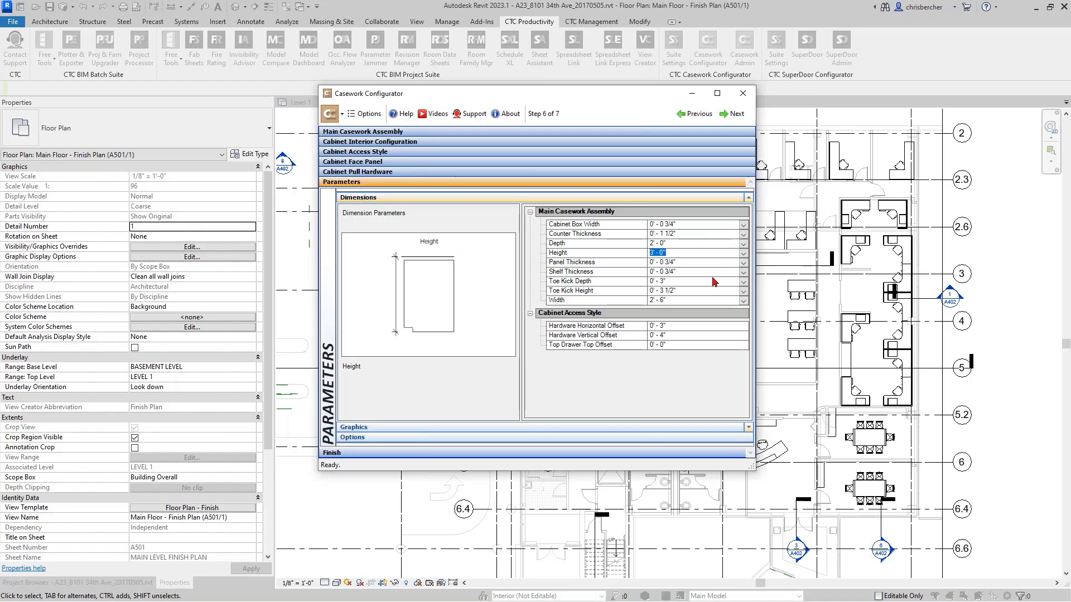
- Review the Cabinet Finish and Shelf Material graphics parameters of the main casework assembly
left_click(411, 429)
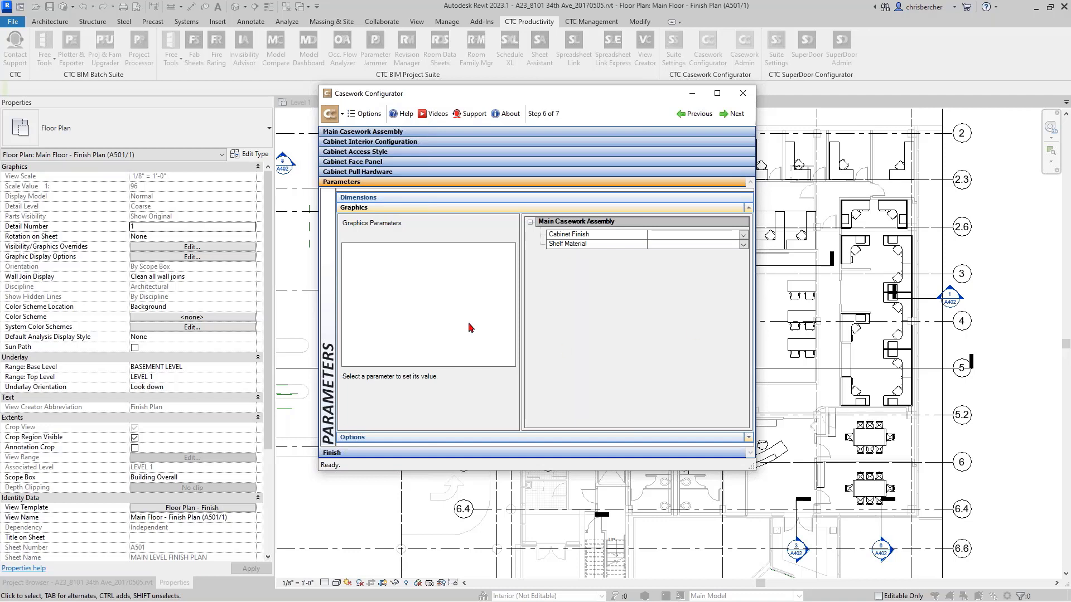
left_click(577, 236)
left_click(566, 245)
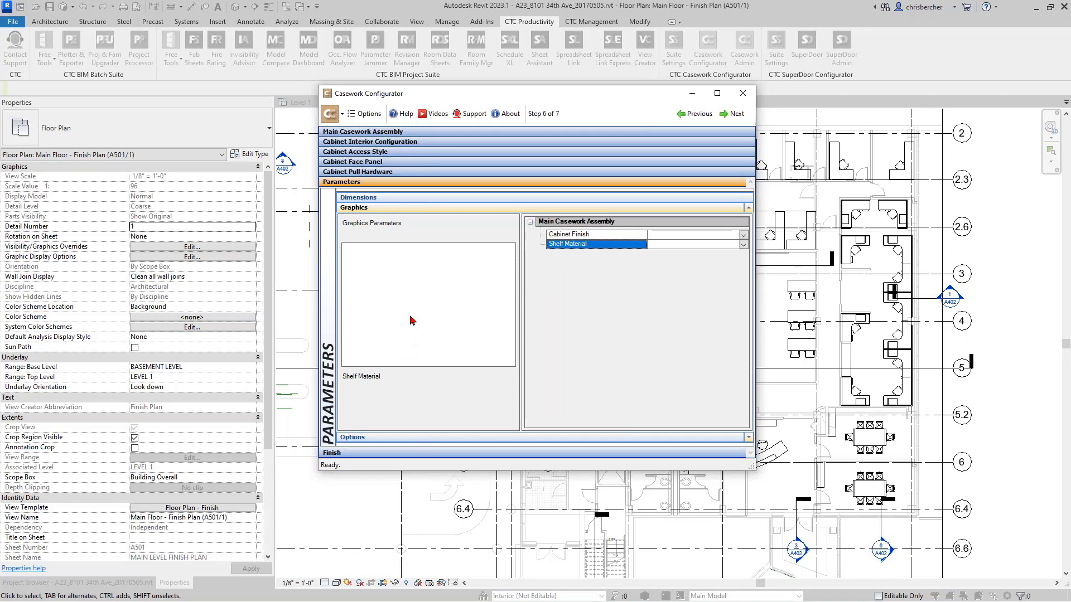
- Set the Has Clearance option of the main casework assembly to Yes and advance to the finish step
left_click(411, 437)
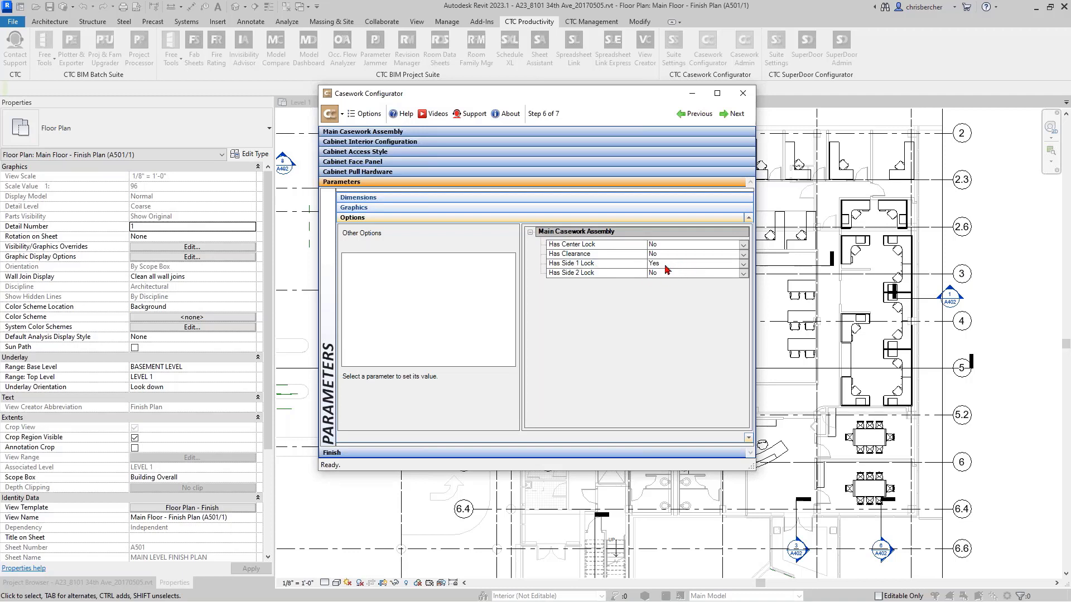
left_click(684, 255)
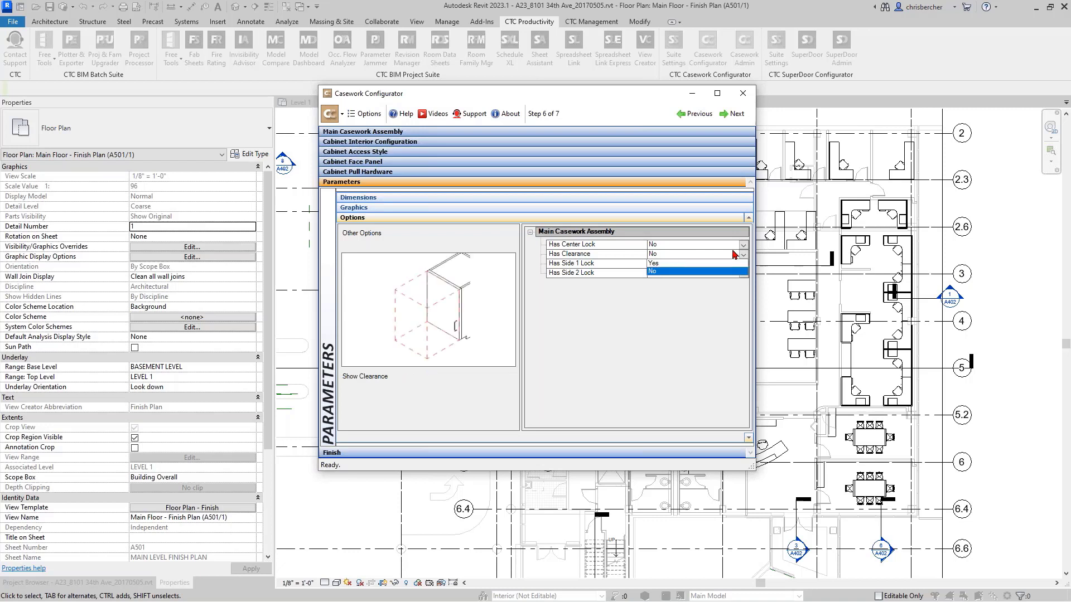
left_click(665, 256)
left_click(655, 266)
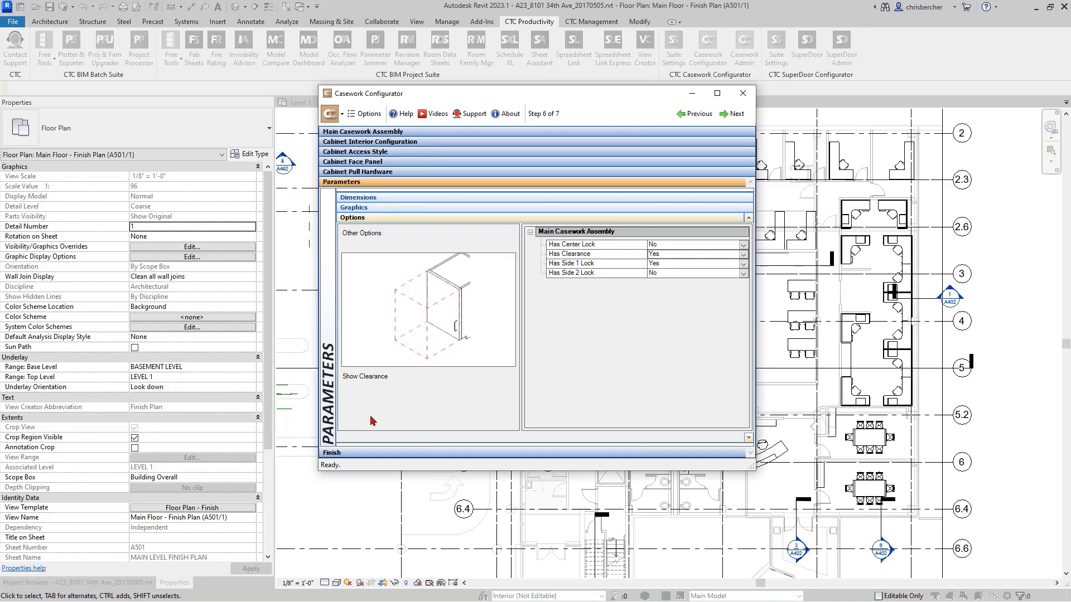
left_click(493, 452)
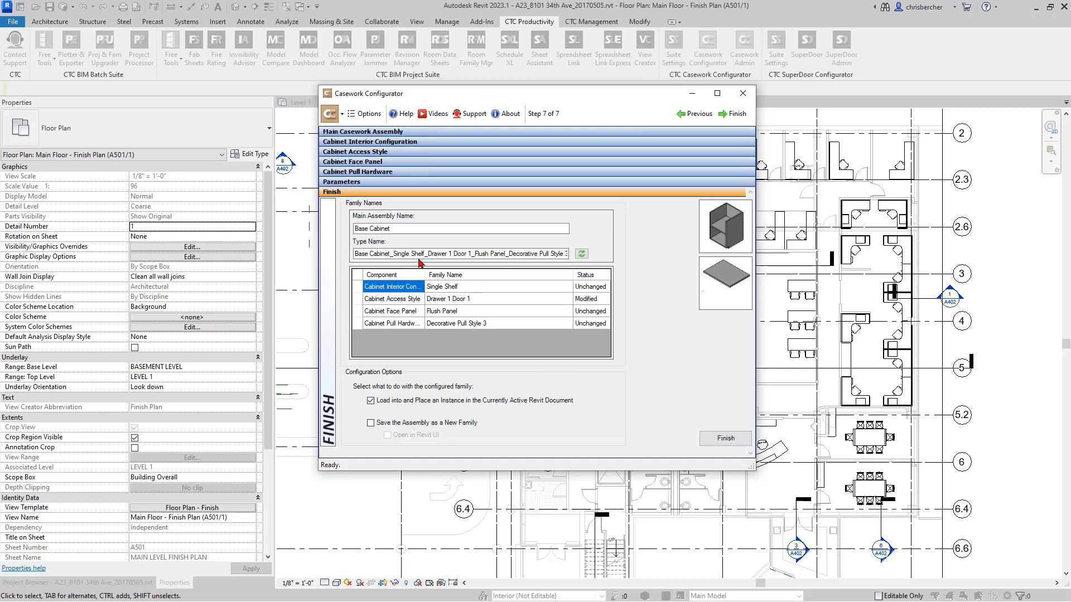
- Review the main assembly name and the parts of the proposed type name
left_click(428, 230)
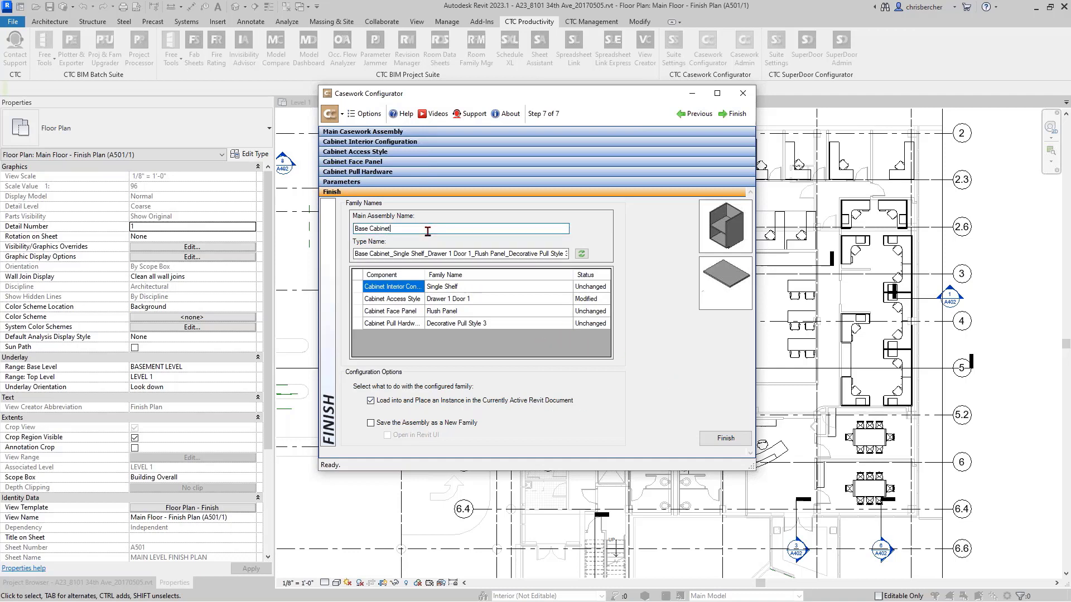
key("ctrl+a")
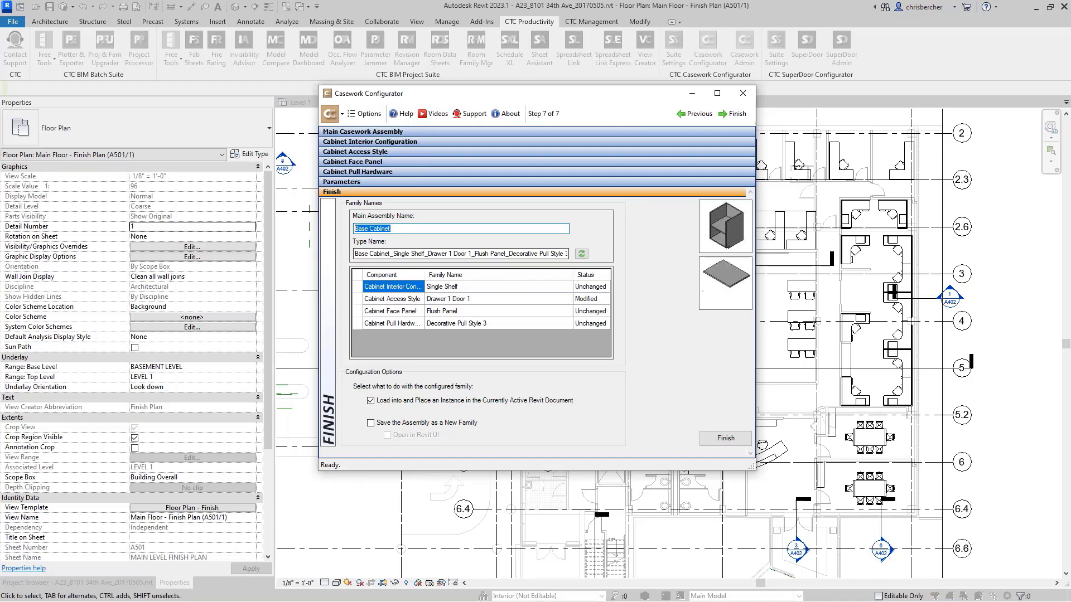
left_click_drag(354, 252, 605, 257)
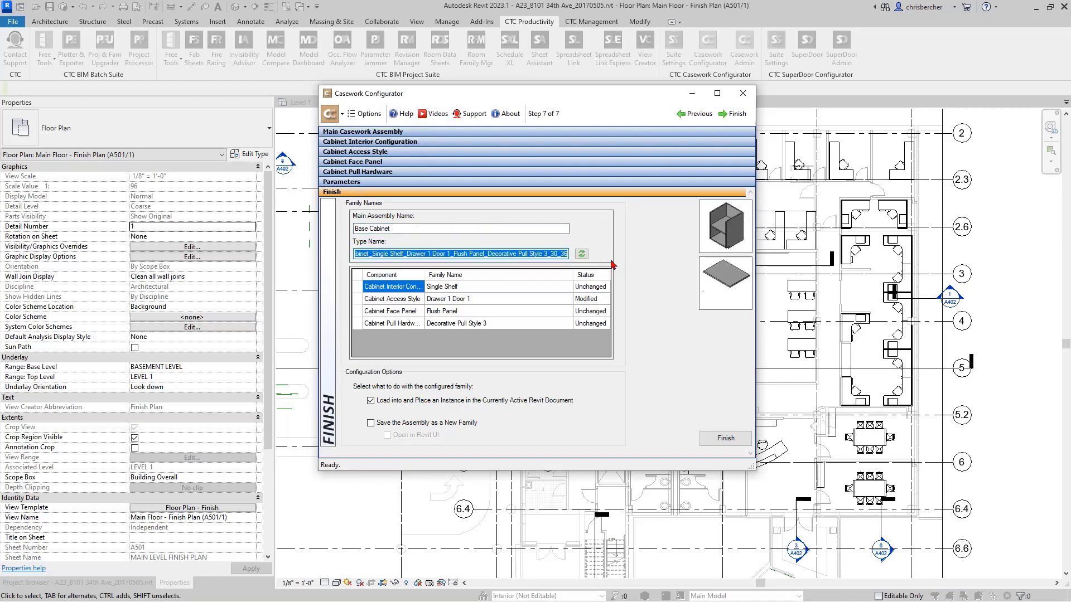
left_click_drag(427, 254, 355, 254)
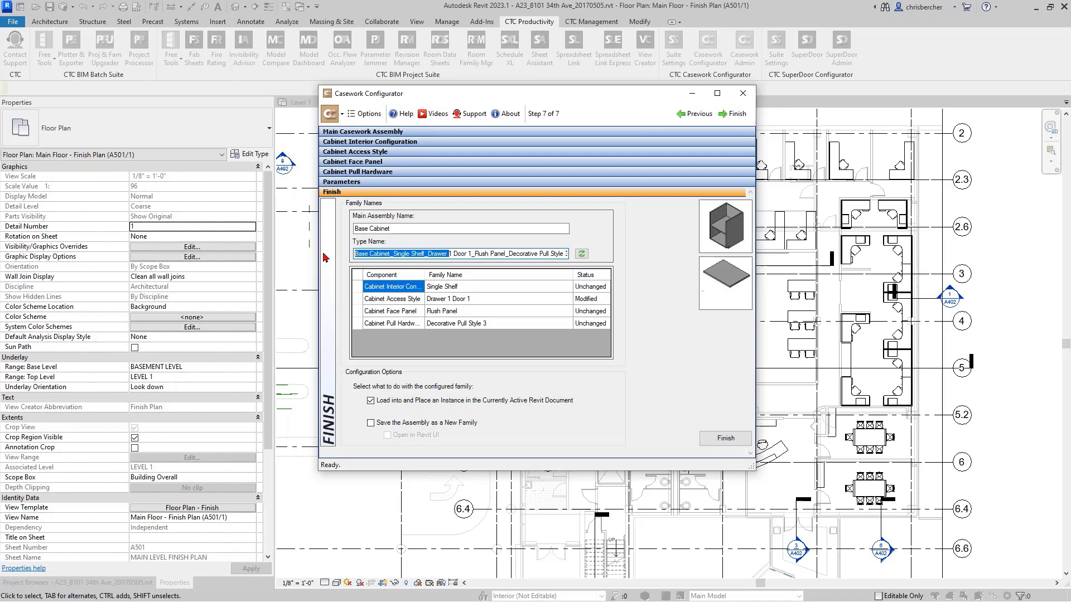
left_click_drag(400, 227, 292, 242)
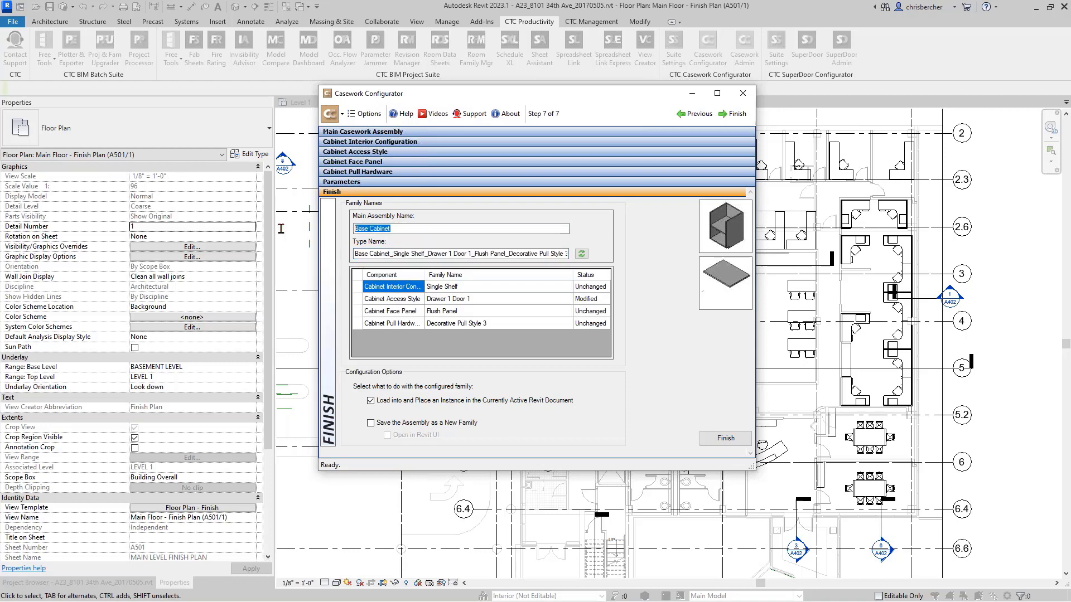
left_click_drag(393, 254, 566, 252)
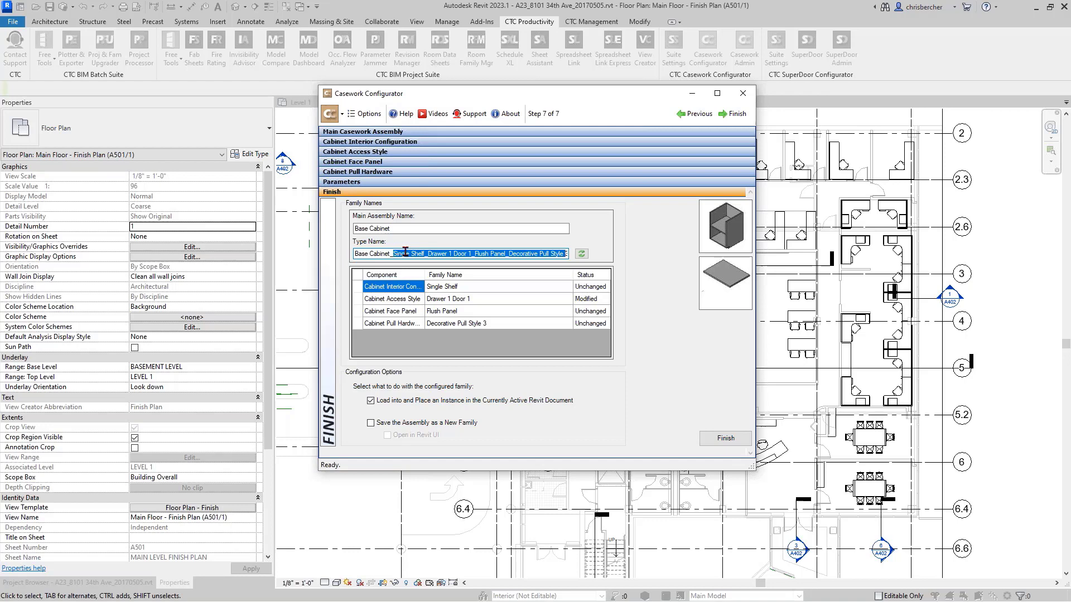
- Remove the Base Cabinet prefix from the type name and shorten Single Shelf to SS
left_click_drag(393, 254, 166, 255)
key("Delete")
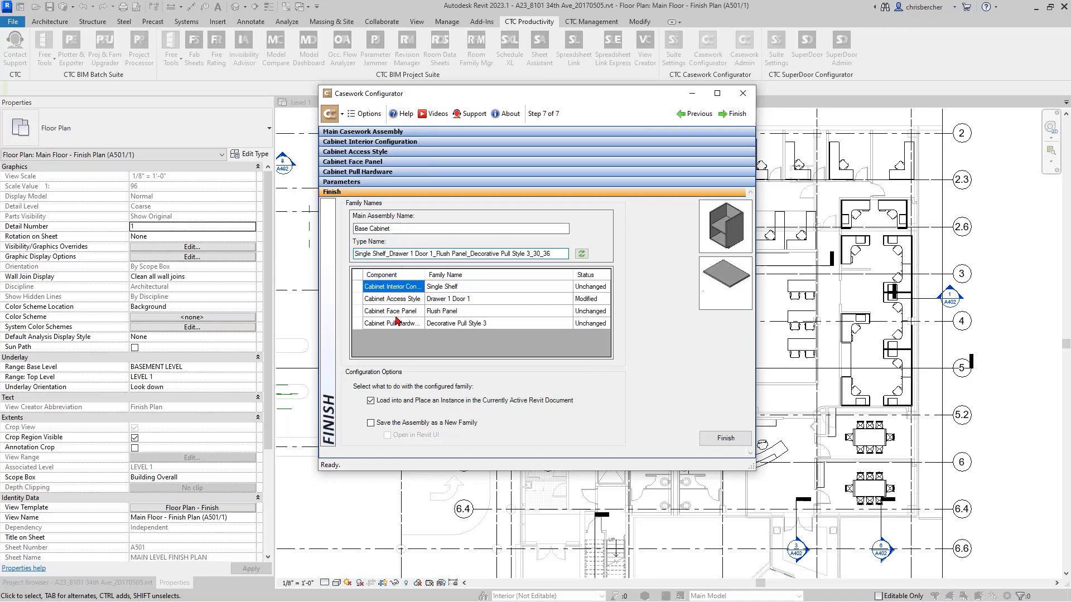
left_click_drag(389, 255, 336, 263)
type("SS")
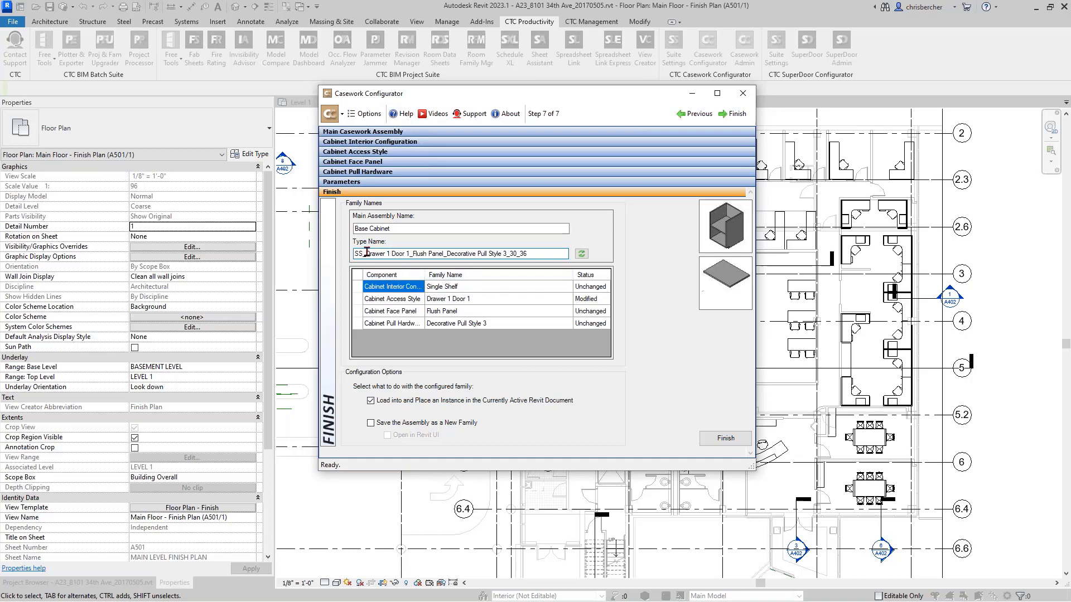
- Abbreviate Drawer 1 Door 1 to D1D1, Flush Panel to F and Decorative Pull Style 3 to PS3 in the type name
left_click_drag(368, 253, 409, 252)
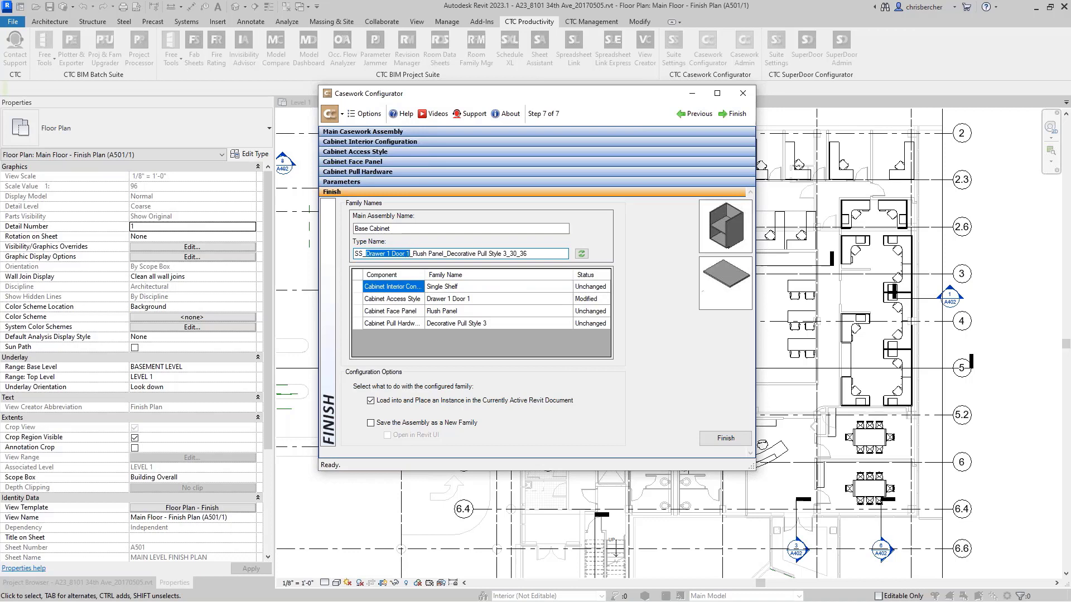
type("D1D1")
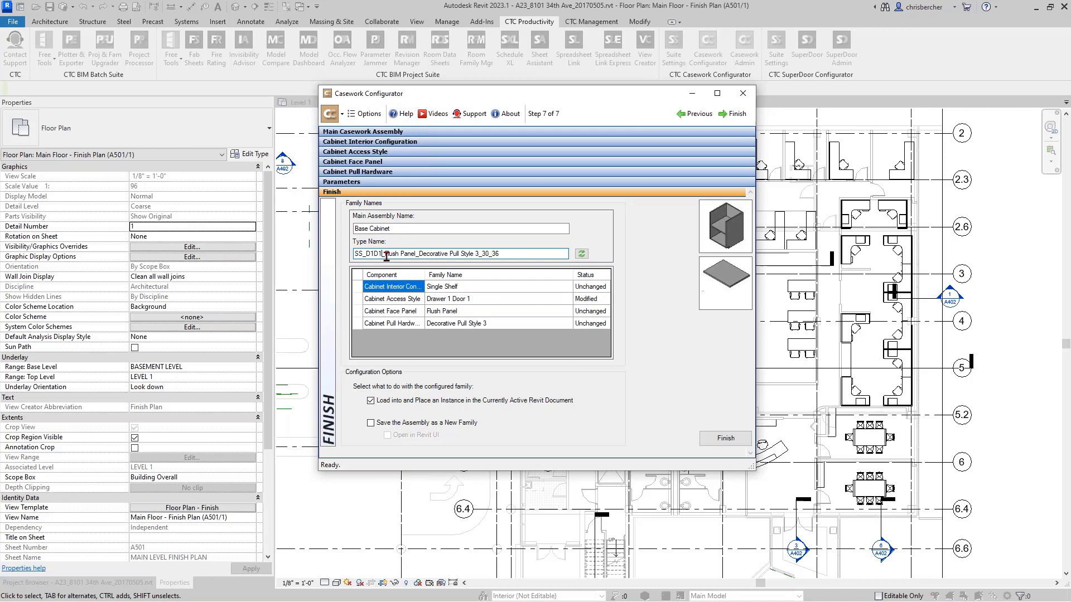
left_click_drag(385, 254, 418, 254)
type("F")
left_click_drag(392, 254, 450, 254)
type("PS")
key("BackSpace")
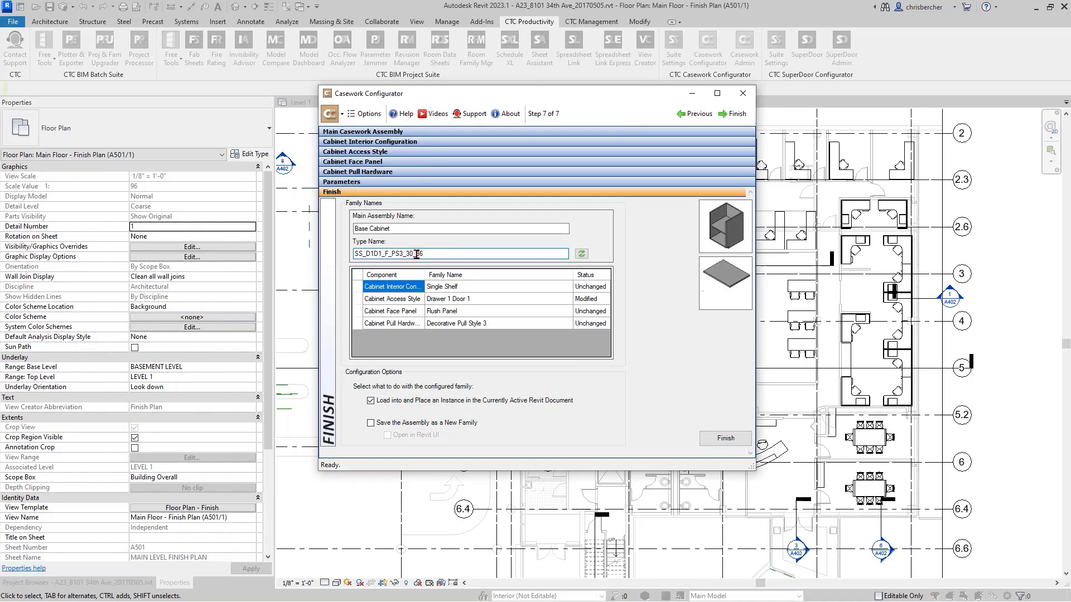
- Replace the underscore between the sizes with an x so the type name reads SS_D1D1_F_PS3_30x36
left_click(416, 254)
key("BackSpace")
type("x")
left_click_drag(353, 254, 567, 249)
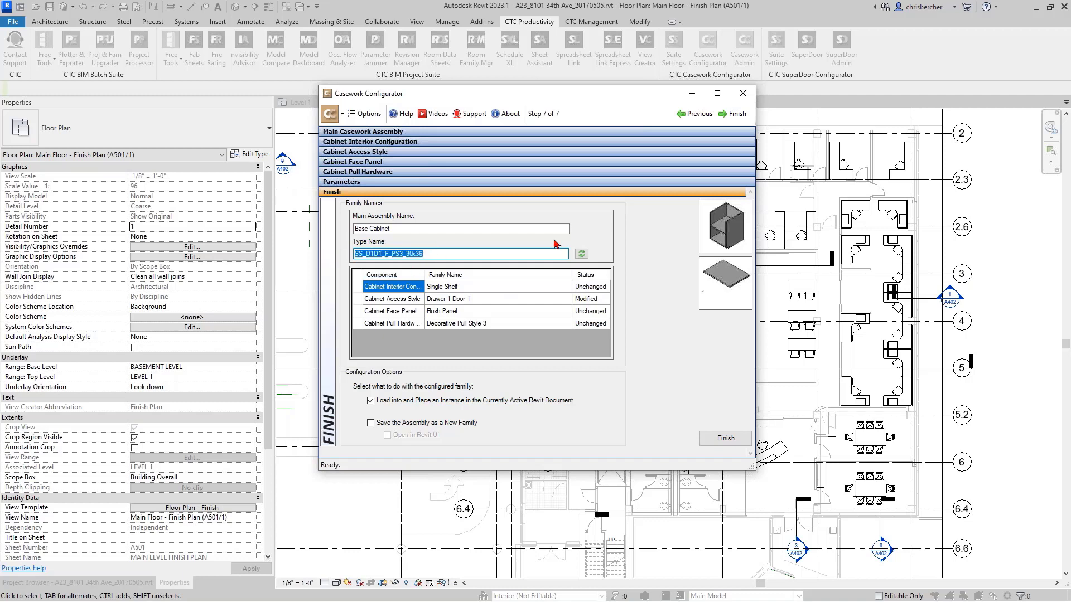
- Preview the Single Shelf, Drawer 1 Door 1, Flush Panel and Decorative Pull Style 3 components and check the type name's size suffix
left_click(500, 290)
left_click(458, 299)
left_click(451, 312)
left_click(487, 324)
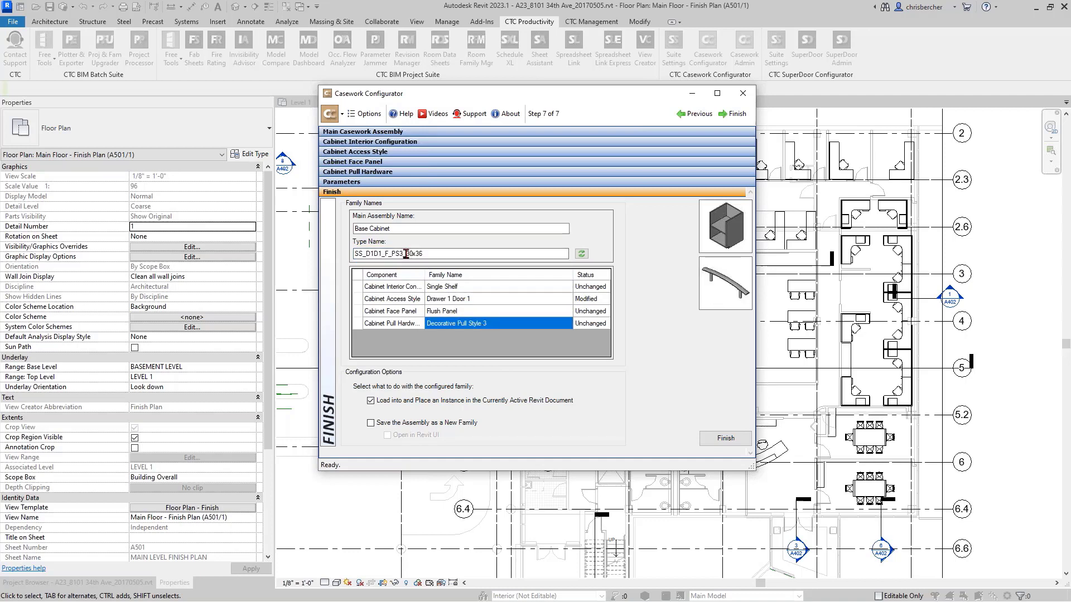
left_click_drag(406, 253, 446, 250)
- Finish the configuration and place one base cabinet against the classroom's upper wall, about 1' - 0" from the right side wall
left_click(729, 440)
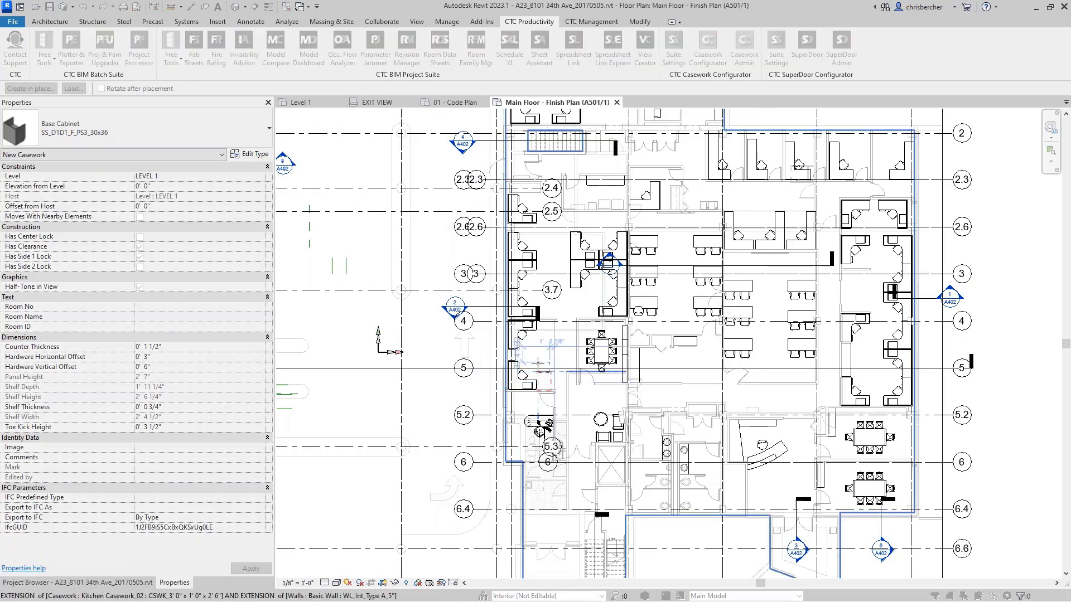
scroll(551, 360, "up", 4)
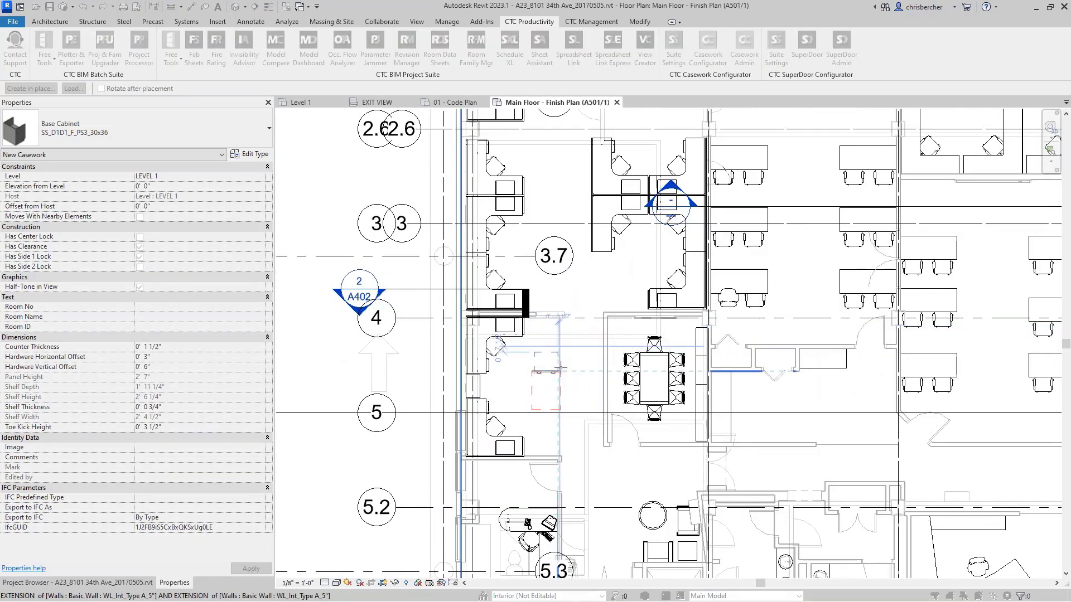
middle_click_drag(427, 352, 338, 332)
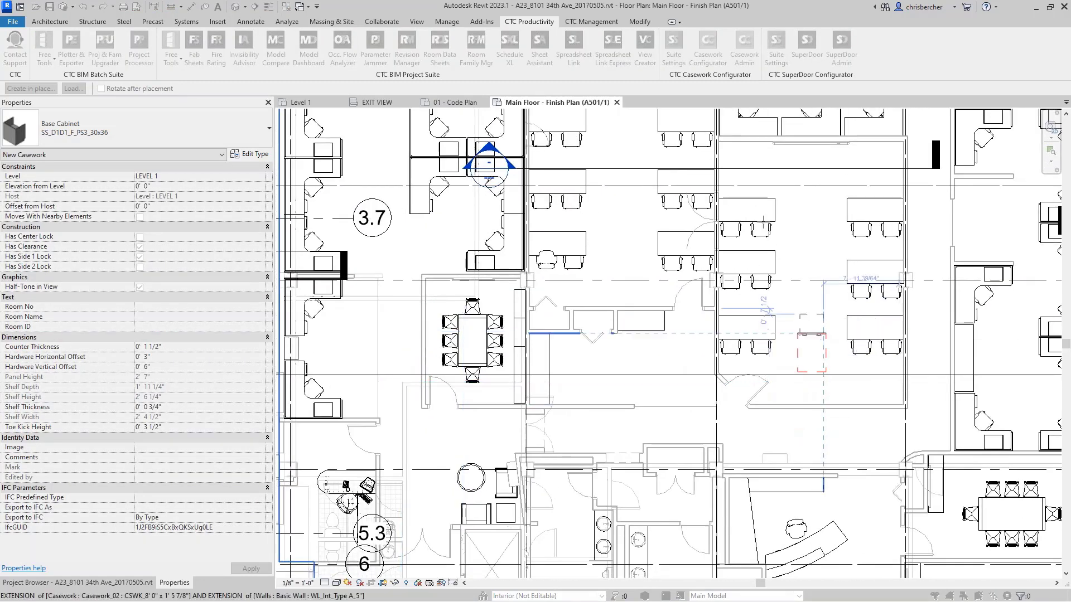
middle_click_drag(776, 246, 717, 291)
scroll(717, 292, "up", 3)
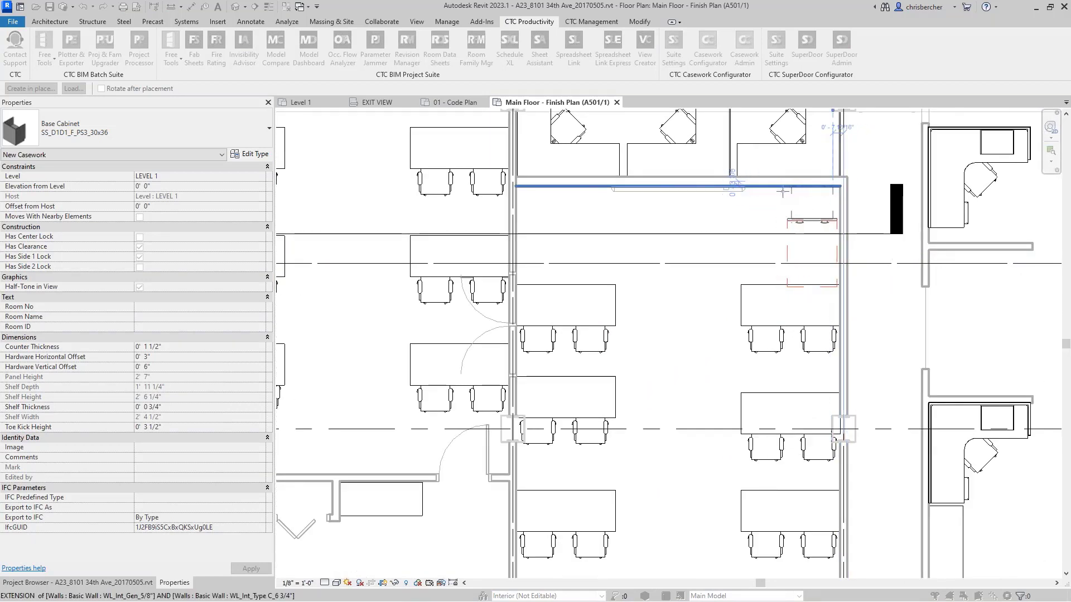
left_click(778, 188)
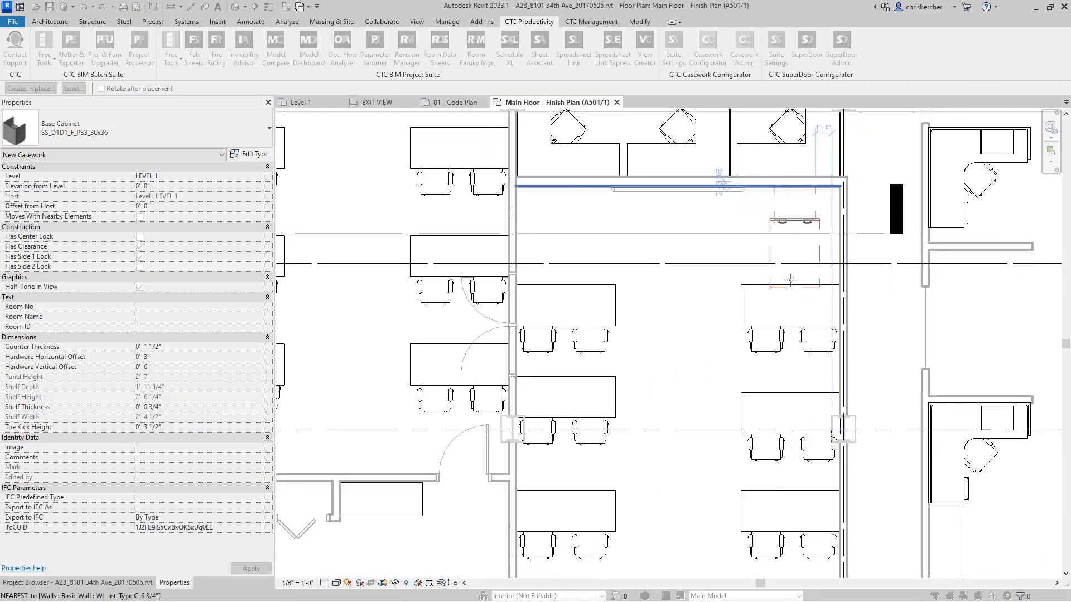
key("Escape")
key("Escape")
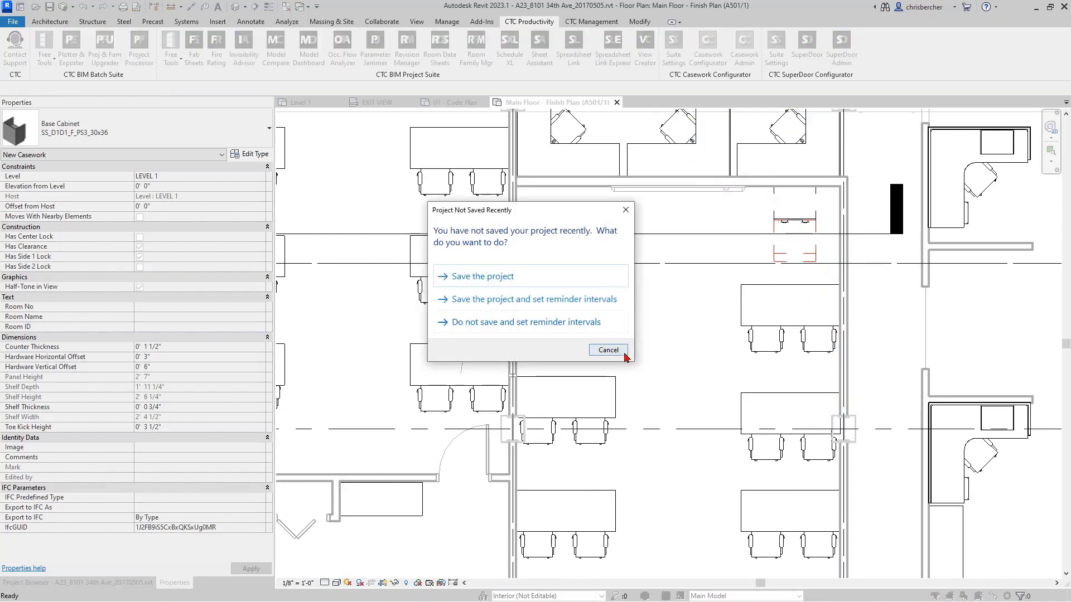
- Dismiss the save reminder without saving and select the placed base cabinet in the floor plan
left_click(607, 349)
scroll(780, 231, "up", 1)
left_click(779, 231)
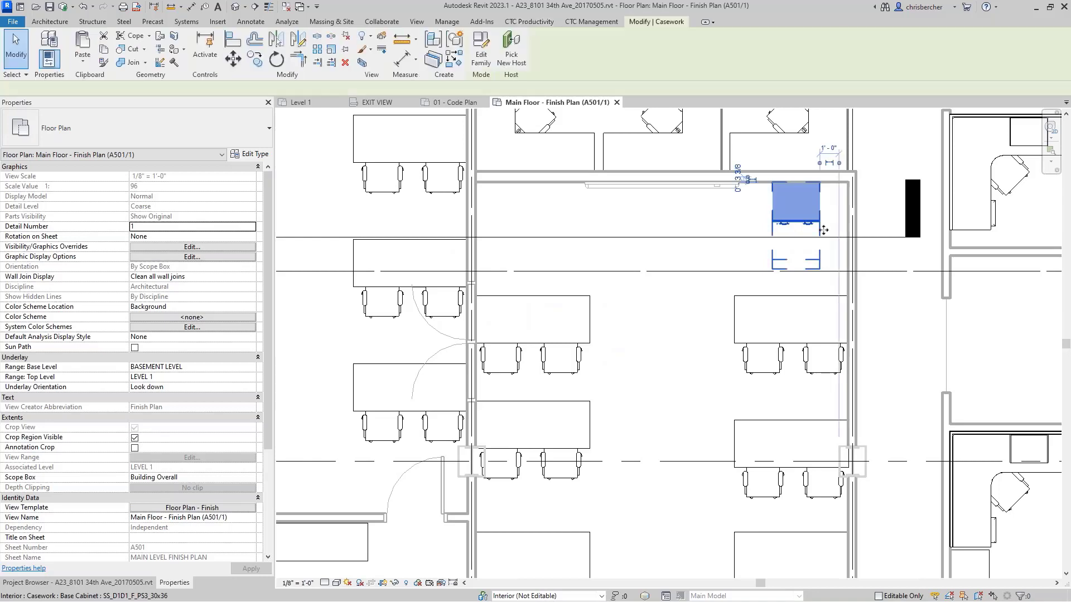
- Examine the placed base cabinet up close in the floor plan and clear its selection
scroll(824, 234, "up", 3)
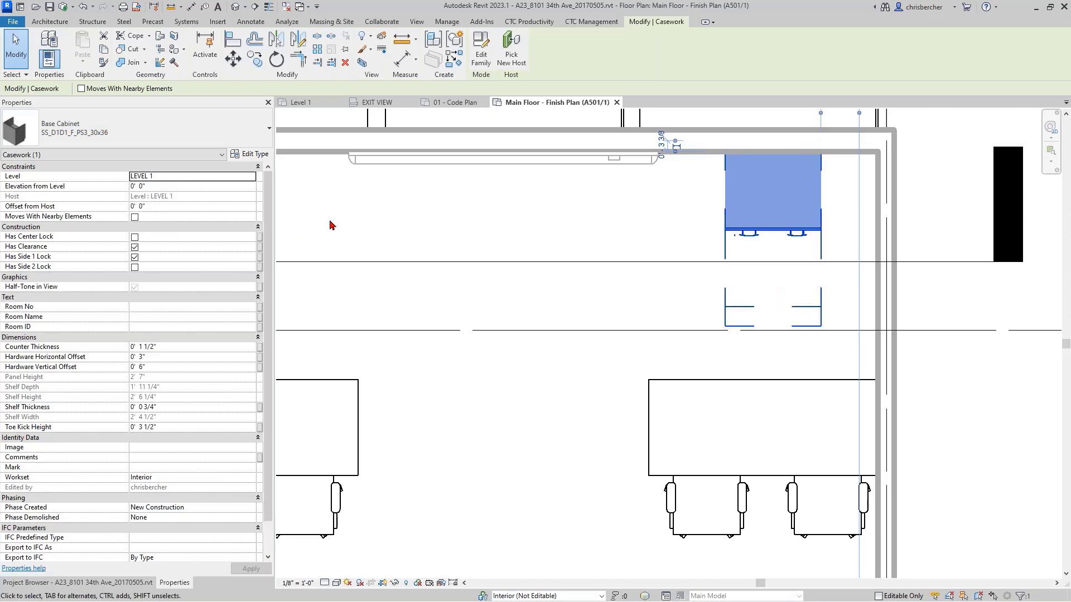
left_click(415, 237)
scroll(654, 207, "down", 2)
middle_click_drag(621, 242, 758, 215)
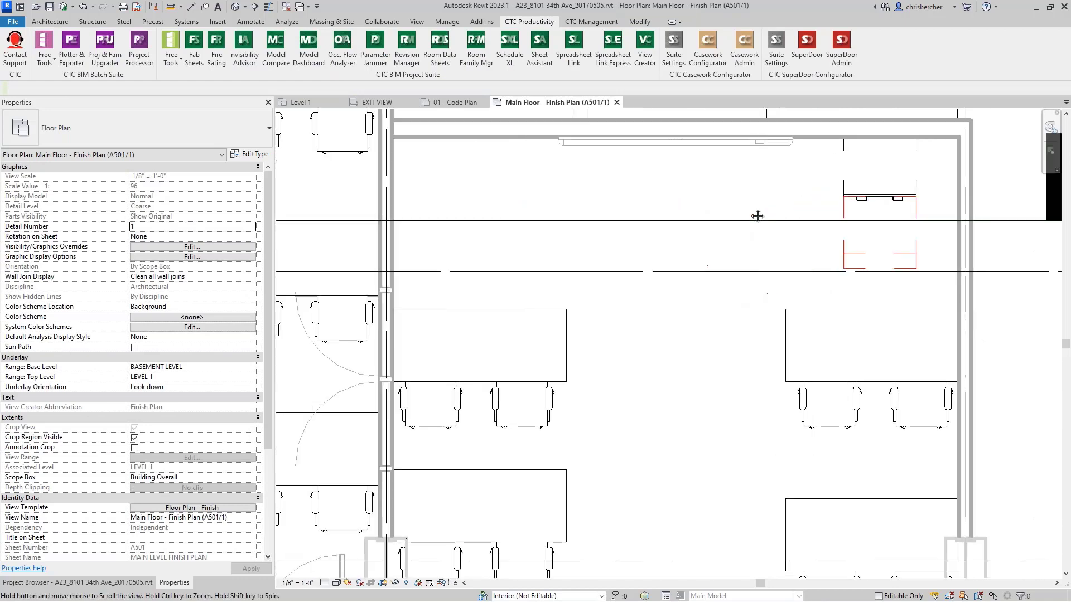
middle_click_drag(666, 374, 649, 365)
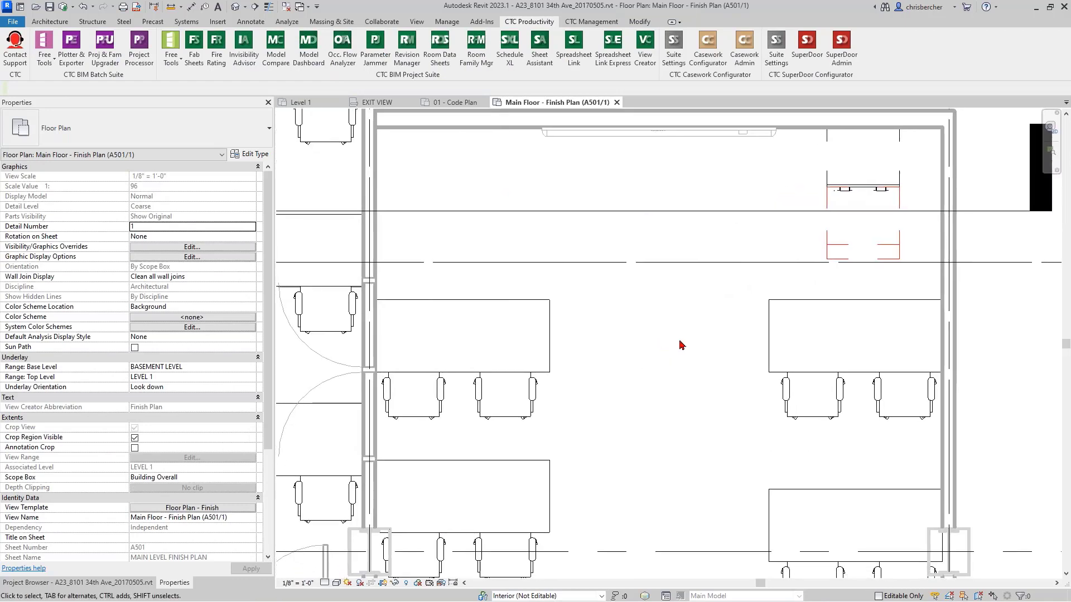
scroll(694, 331, "down", 1)
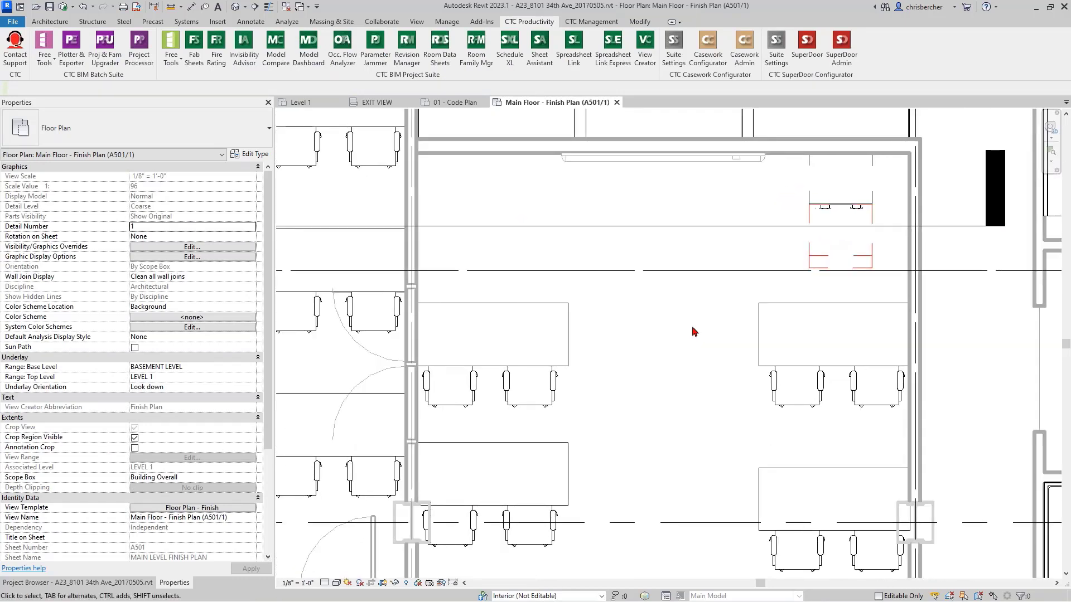
- Open Casework Configurator and preview main casework assemblies, including Base Cabinet Removable Back with Apron, Base Cabinet with Apron and Countertop Support Style 2
left_click(705, 64)
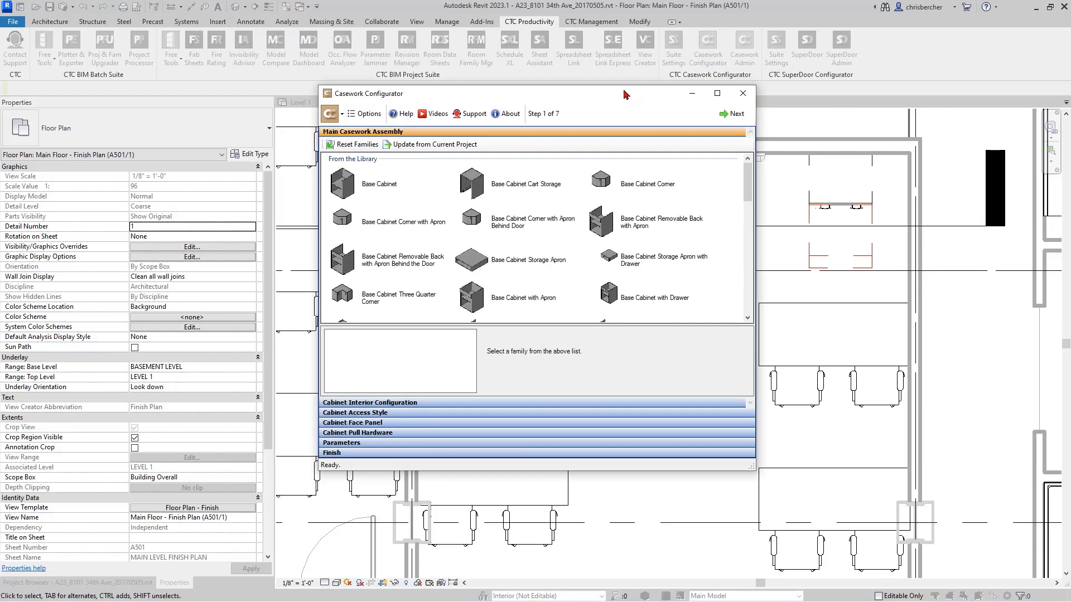
left_click(574, 208)
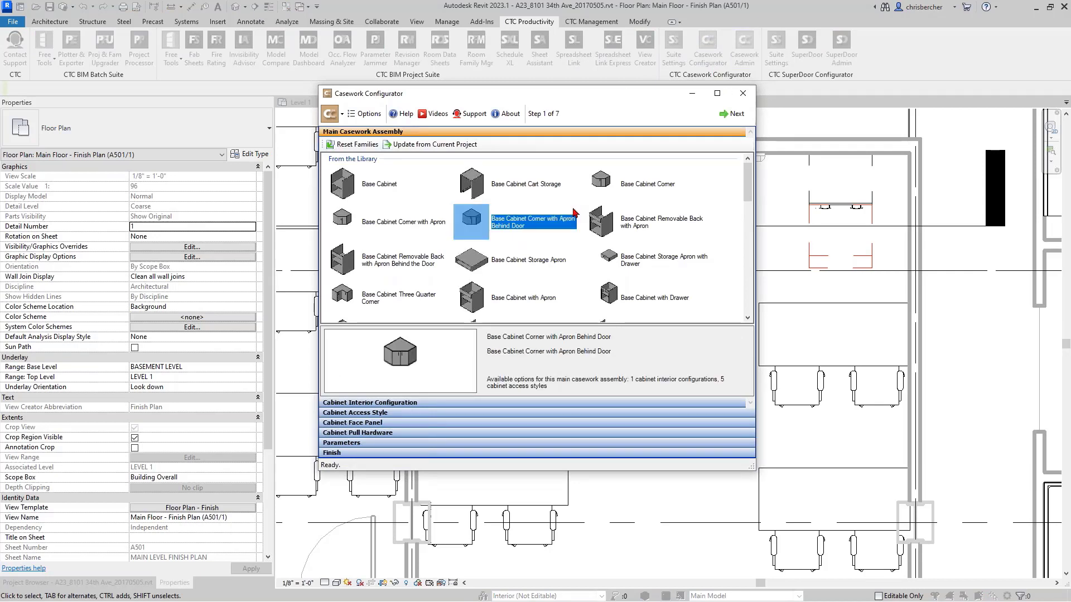
left_click(584, 239)
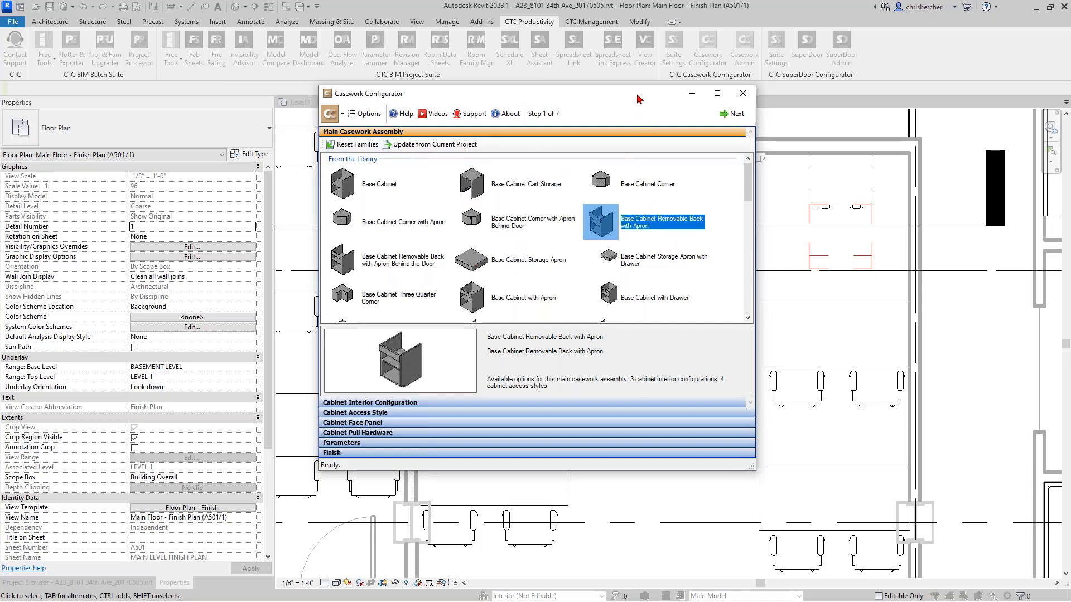
left_click_drag(641, 95, 665, 91)
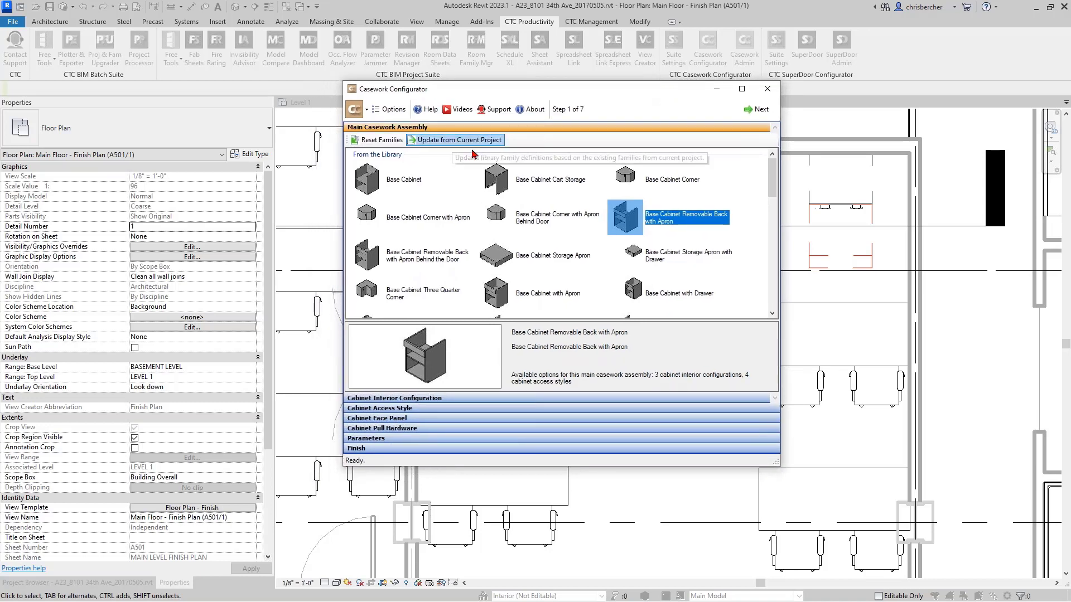
left_click(502, 186)
left_click(572, 306)
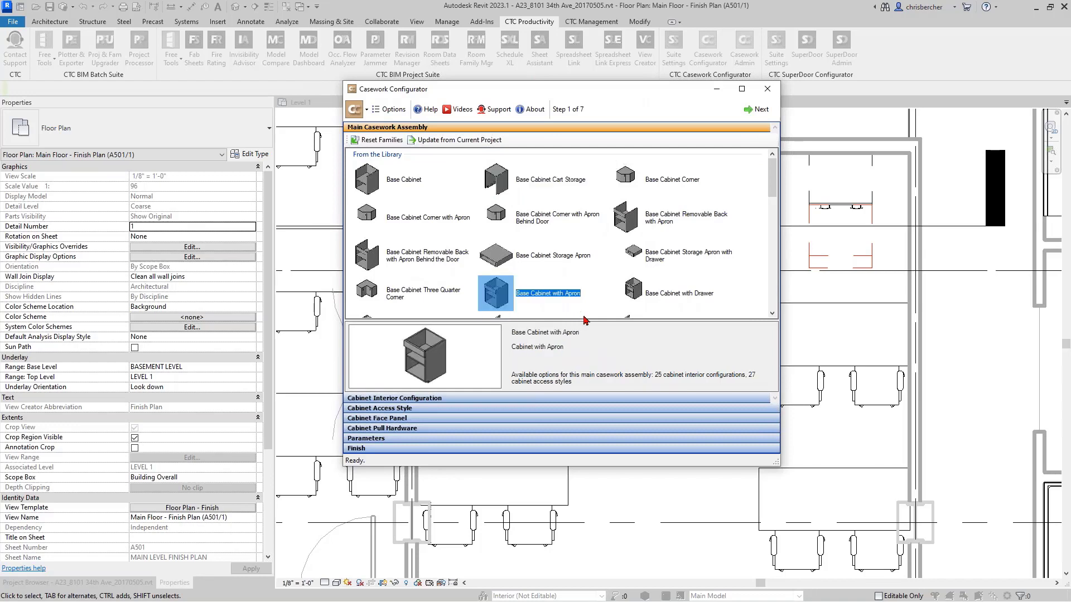
left_click(624, 317)
- Open the configurator's options and review the available fields for building the type name
left_click(390, 110)
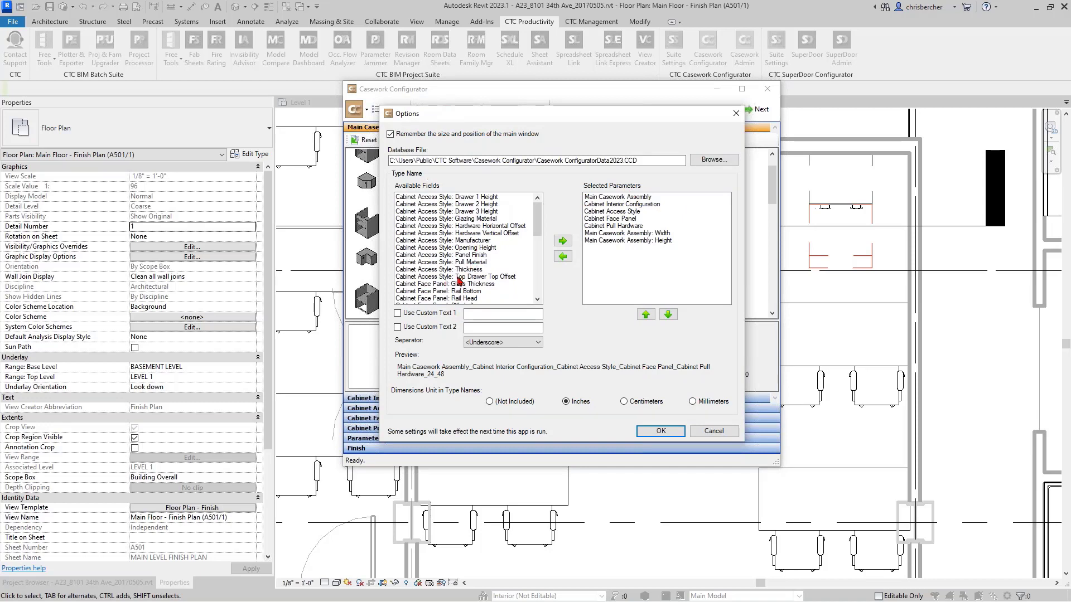
scroll(434, 244, "down", 1)
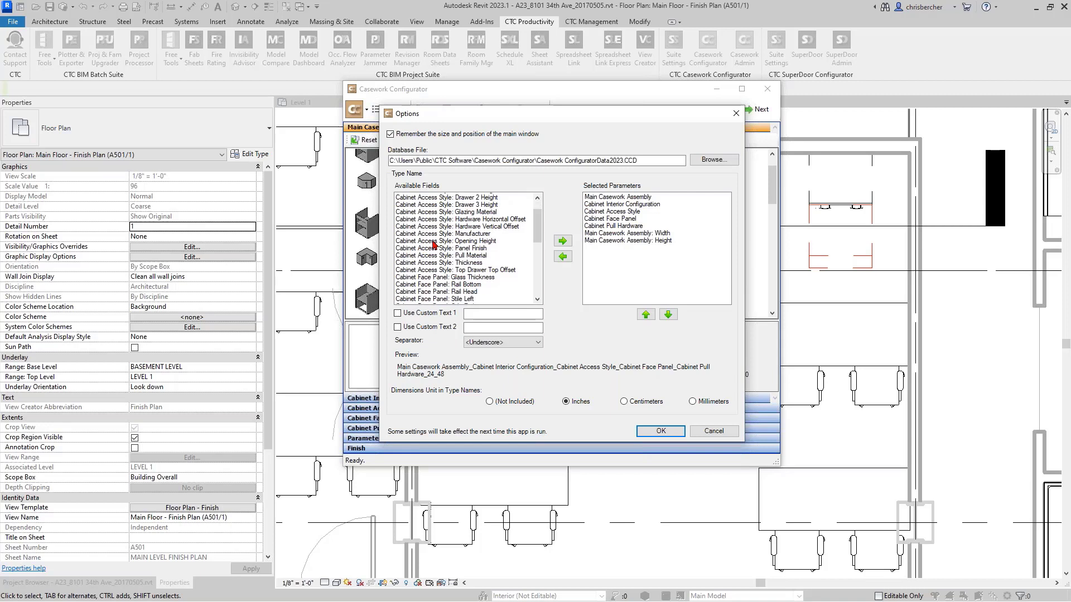
scroll(433, 262, "down", 4)
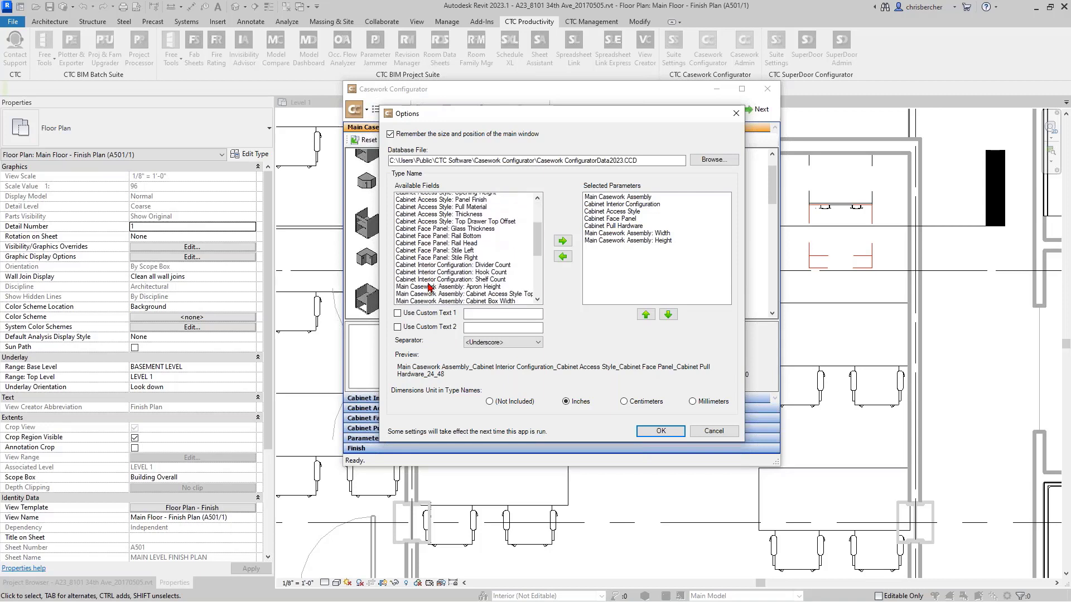
scroll(429, 287, "down", 5)
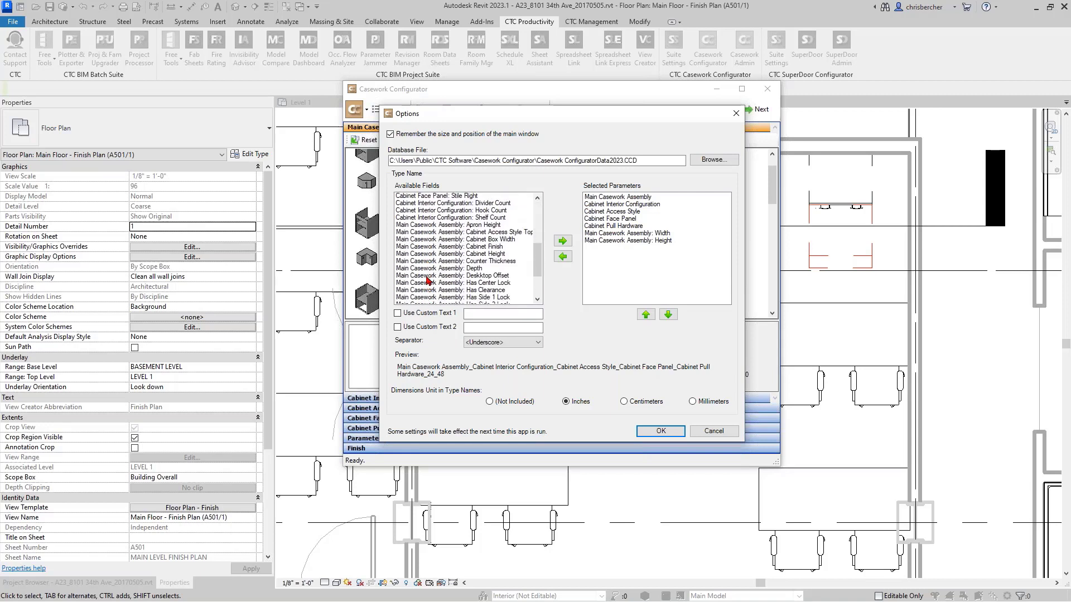
scroll(428, 280, "down", 4)
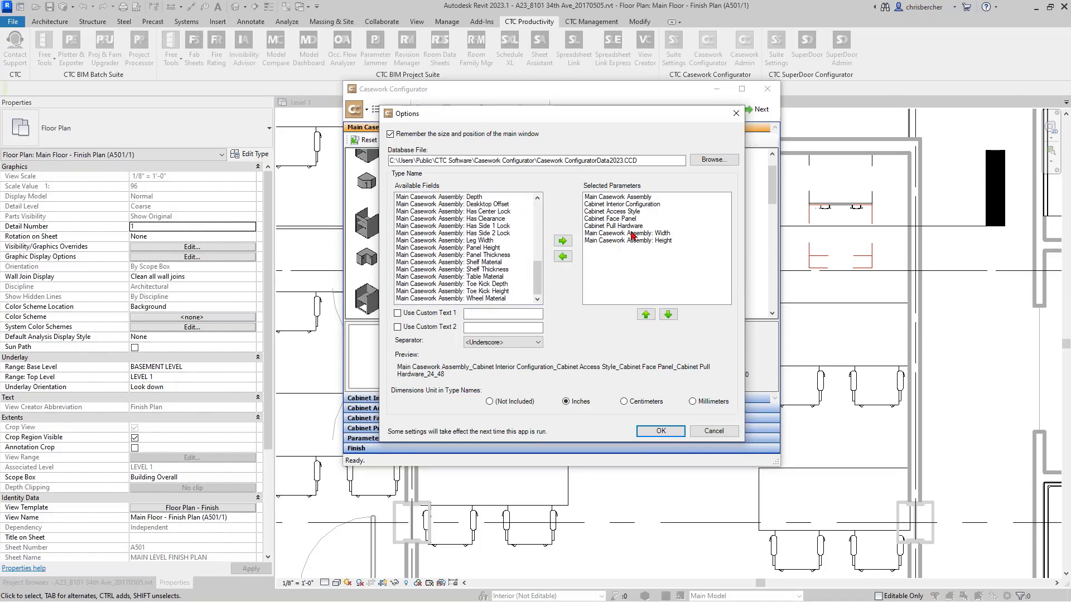
scroll(485, 246, "up", 10)
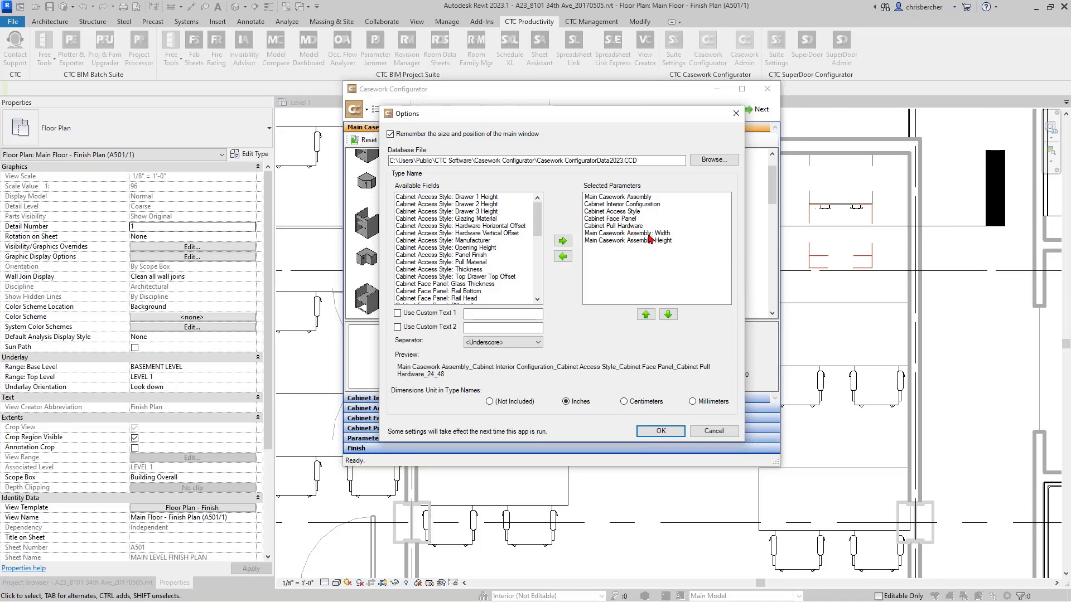
- Remove Main Casework Assembly from the selected type name parameters and look through the available fields again
left_click(630, 242)
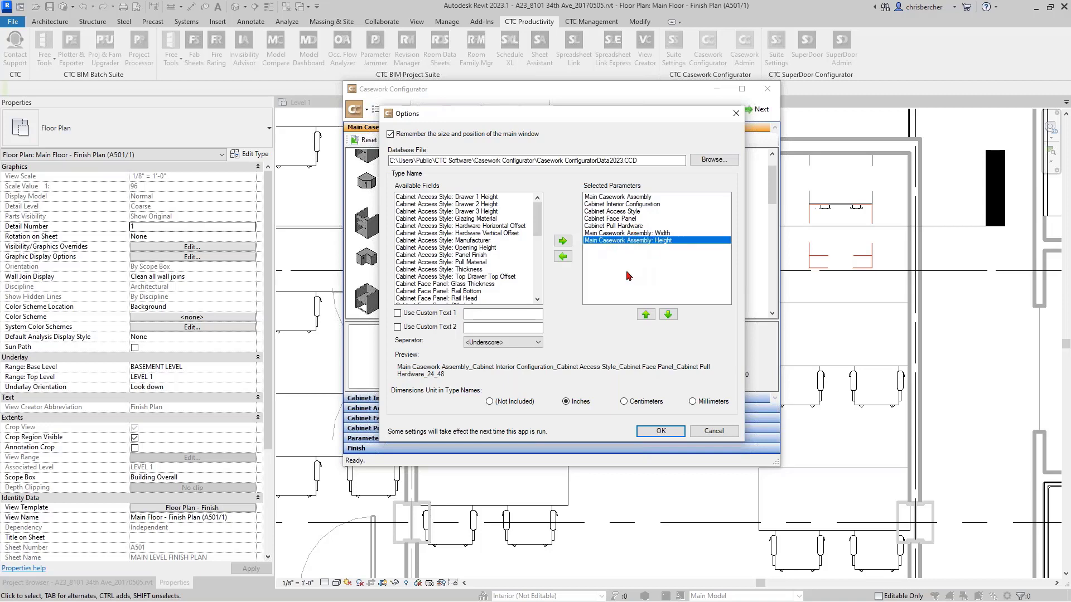
left_click(618, 198)
left_click(562, 257)
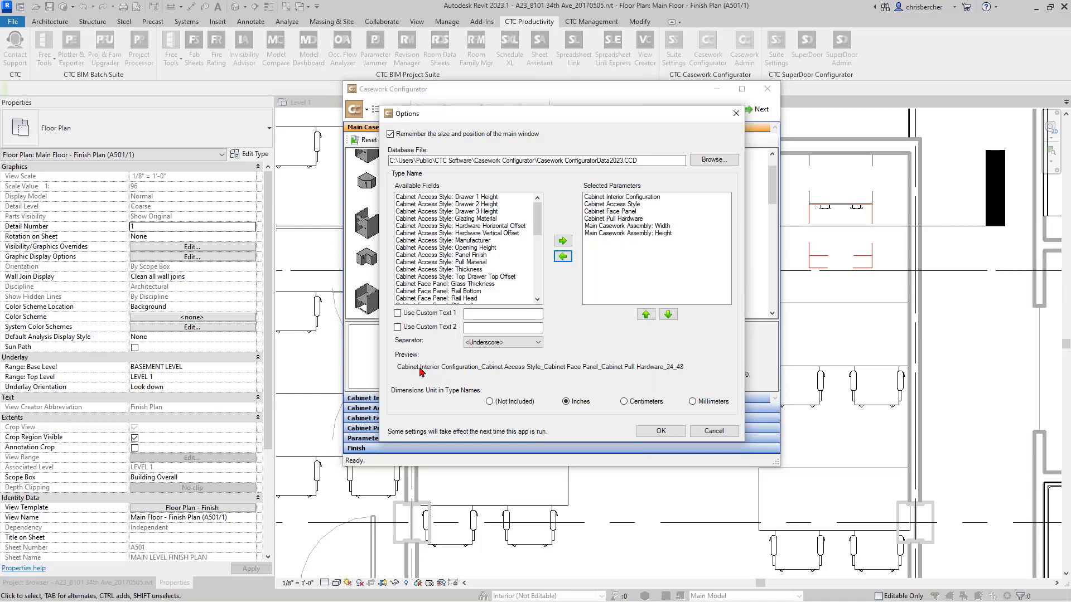
left_click(637, 199)
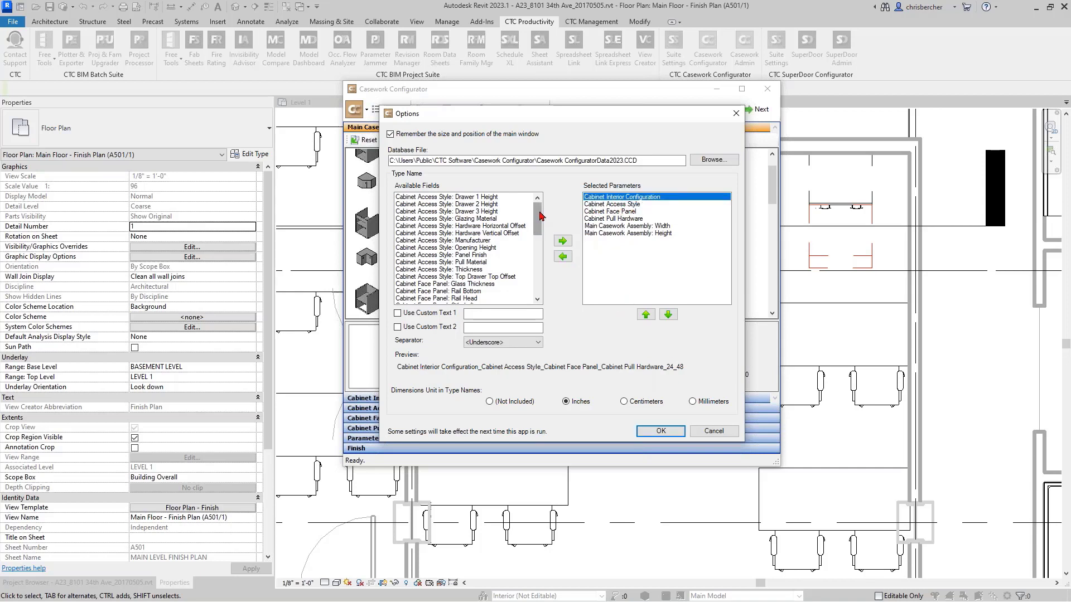
left_click_drag(541, 215, 537, 232)
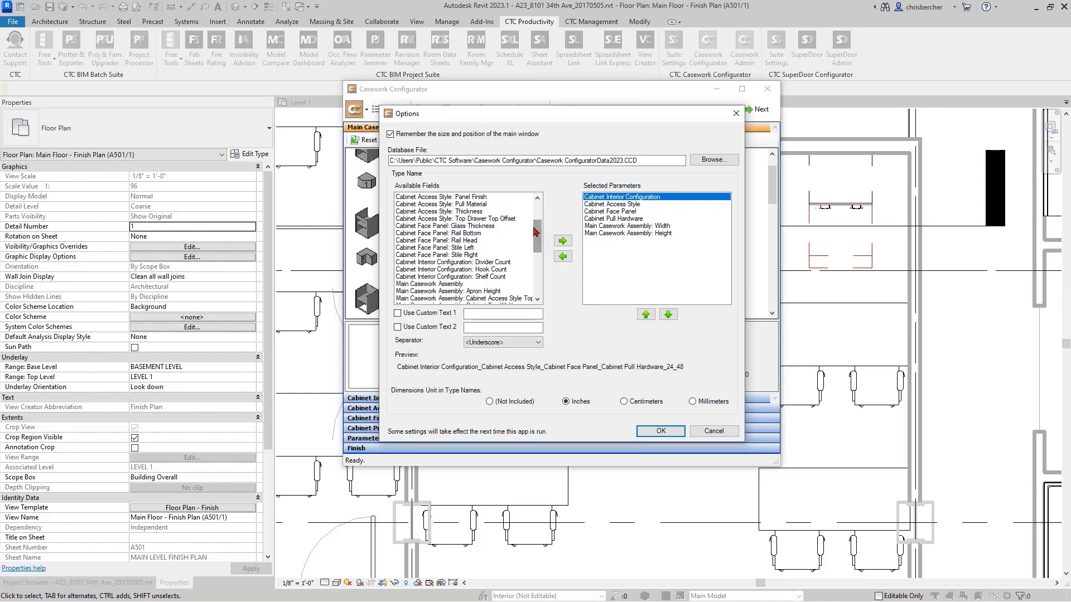
scroll(519, 269, "up", 2)
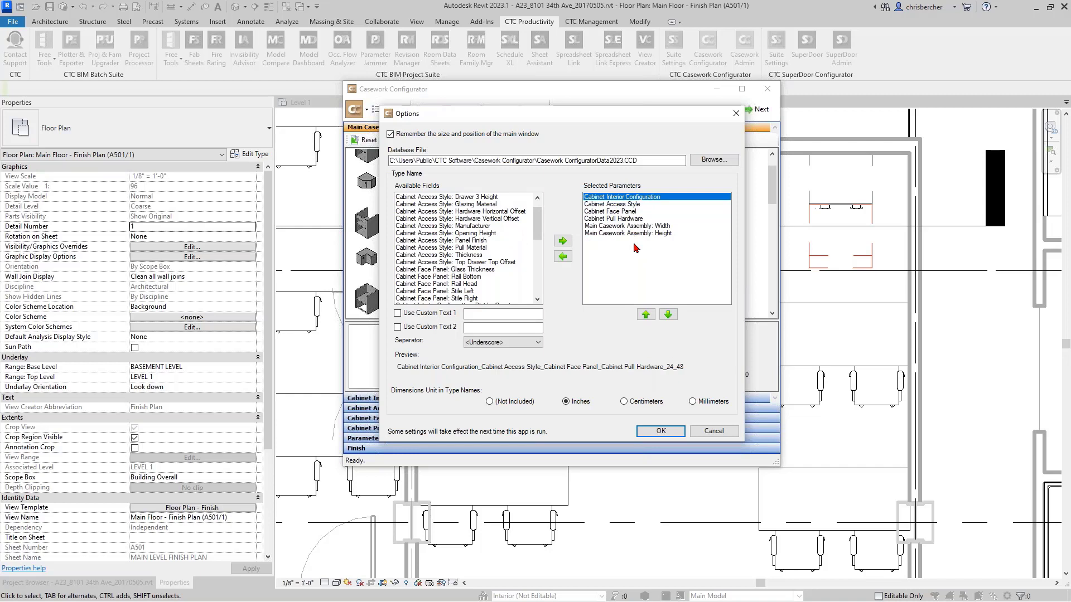
- Reorder the type name parameters so Main Casework Assembly: Width and Height come first, and accept the options
left_click(619, 226)
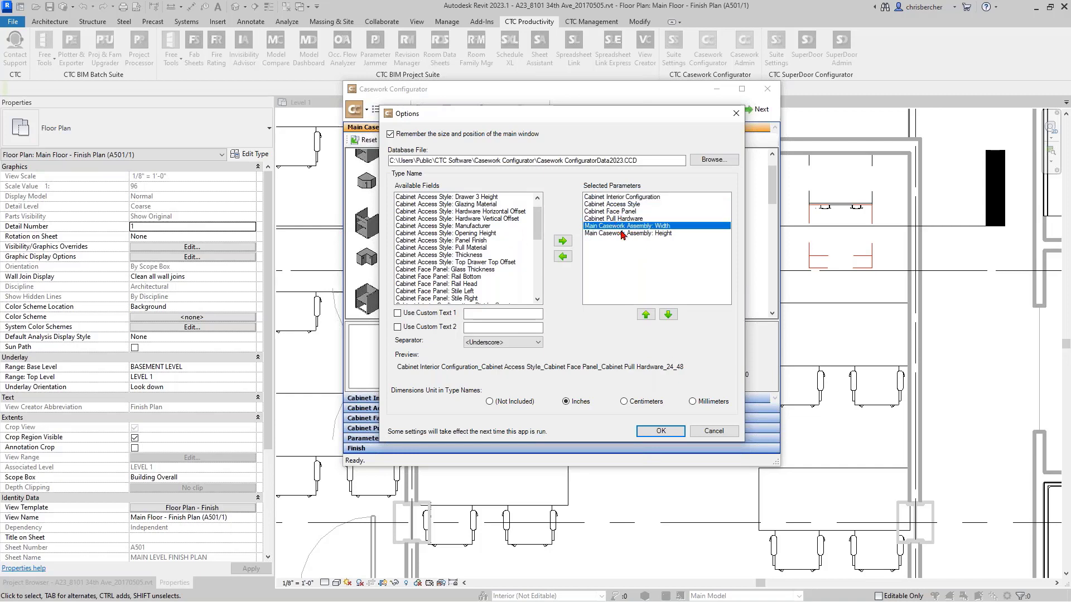
left_click(645, 314)
left_click(645, 315)
left_click(645, 314)
left_click(645, 314)
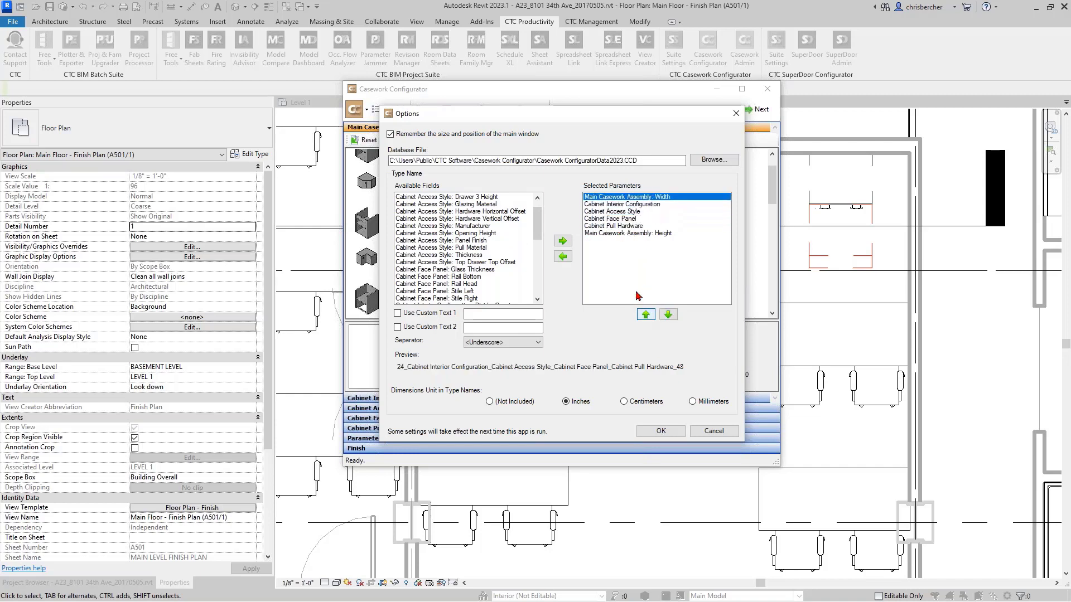
left_click(612, 233)
left_click(645, 314)
left_click(645, 314)
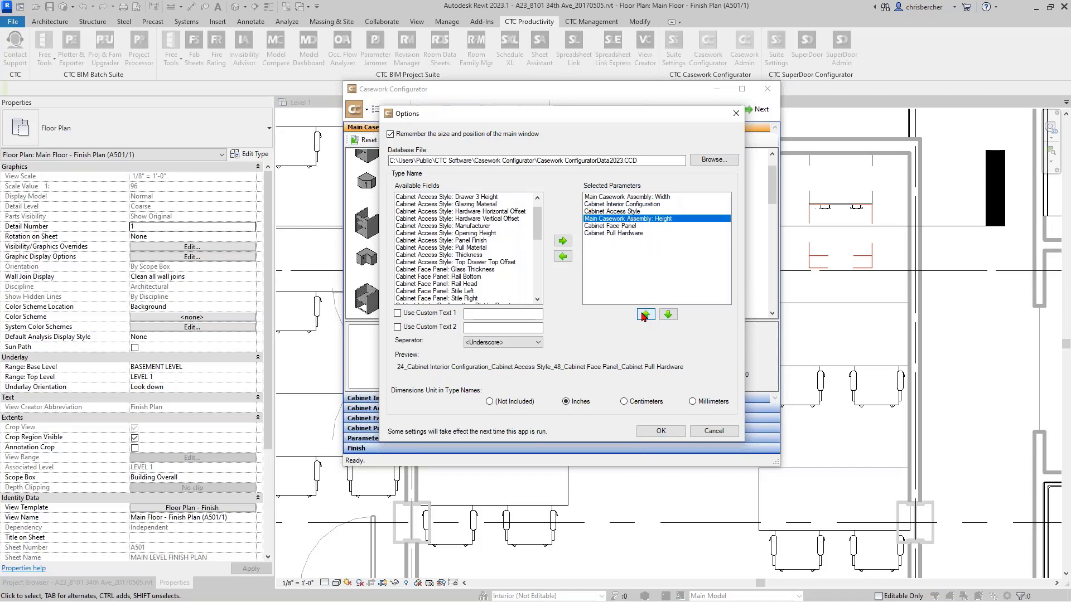
left_click(645, 314)
left_click(645, 315)
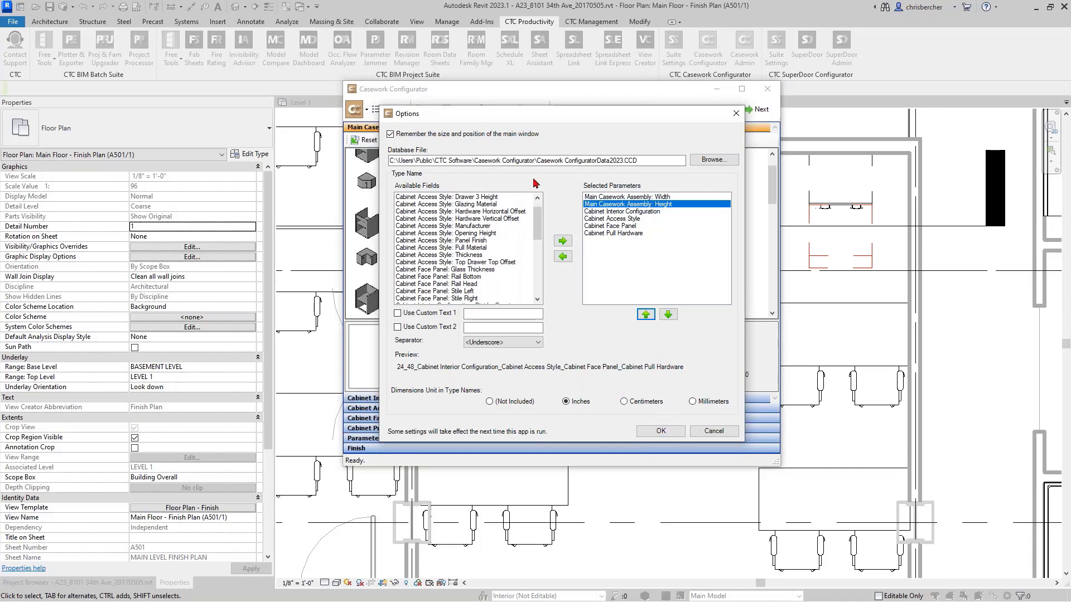
left_click(661, 430)
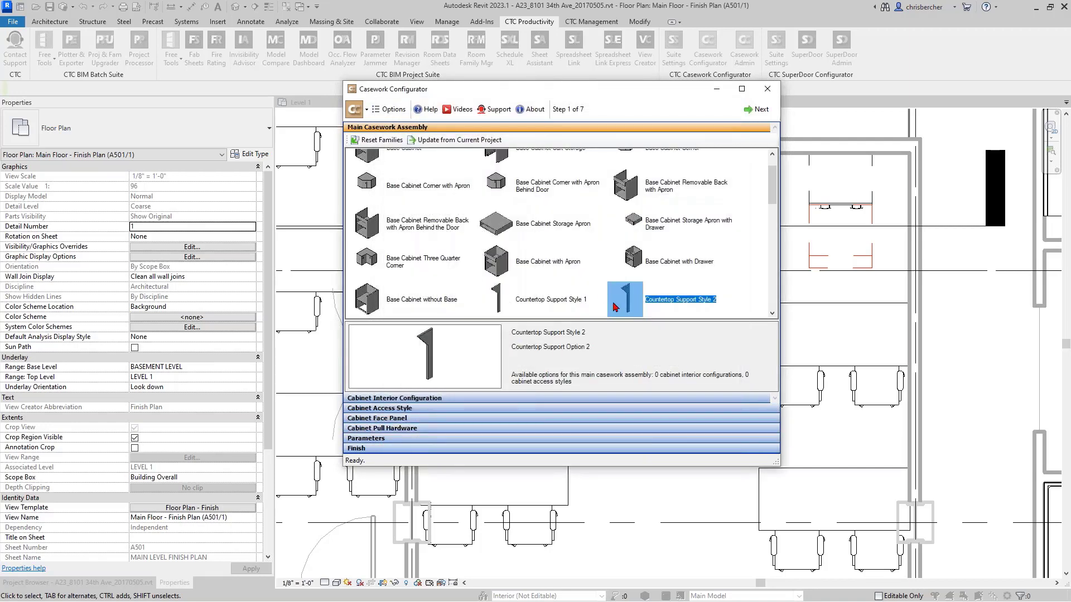
- Preview the Base Cabinet with Drawer and Base Cabinet with Apron assemblies, and close the configurator
left_click(643, 266)
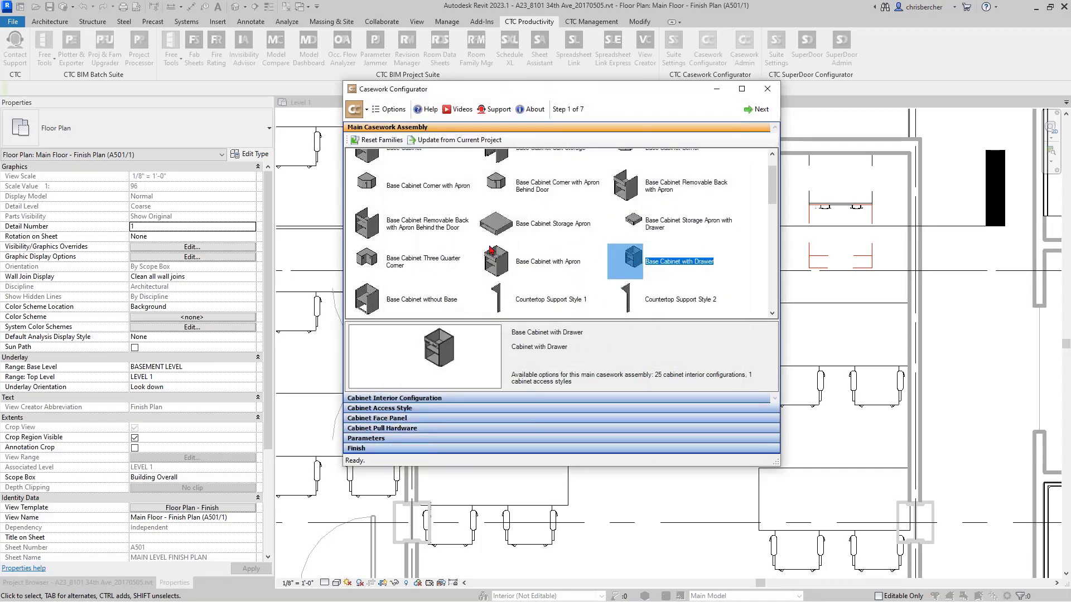
left_click(547, 247)
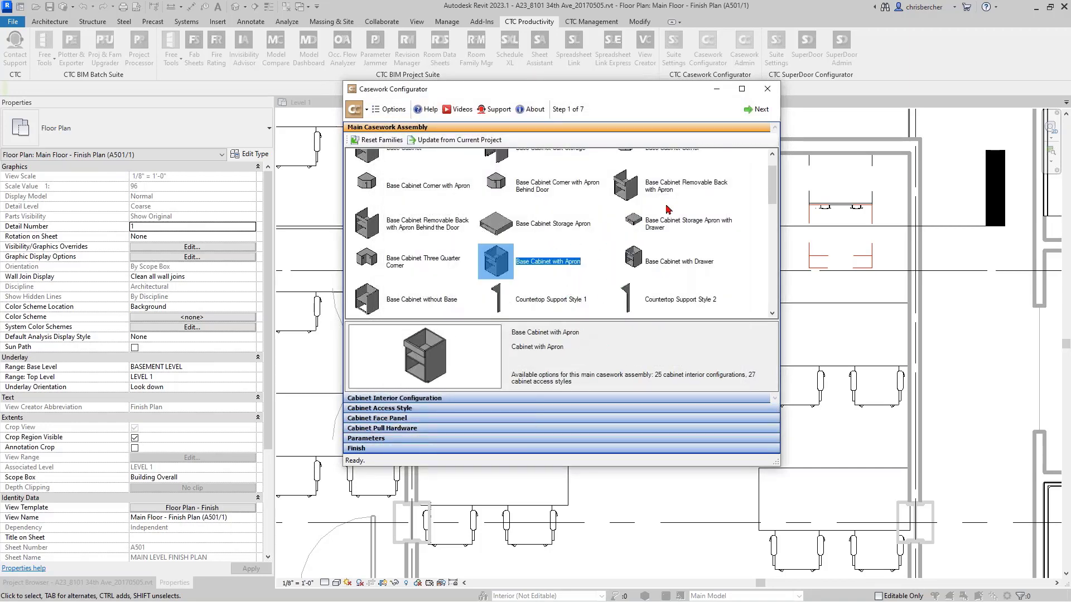
left_click_drag(665, 94, 655, 110)
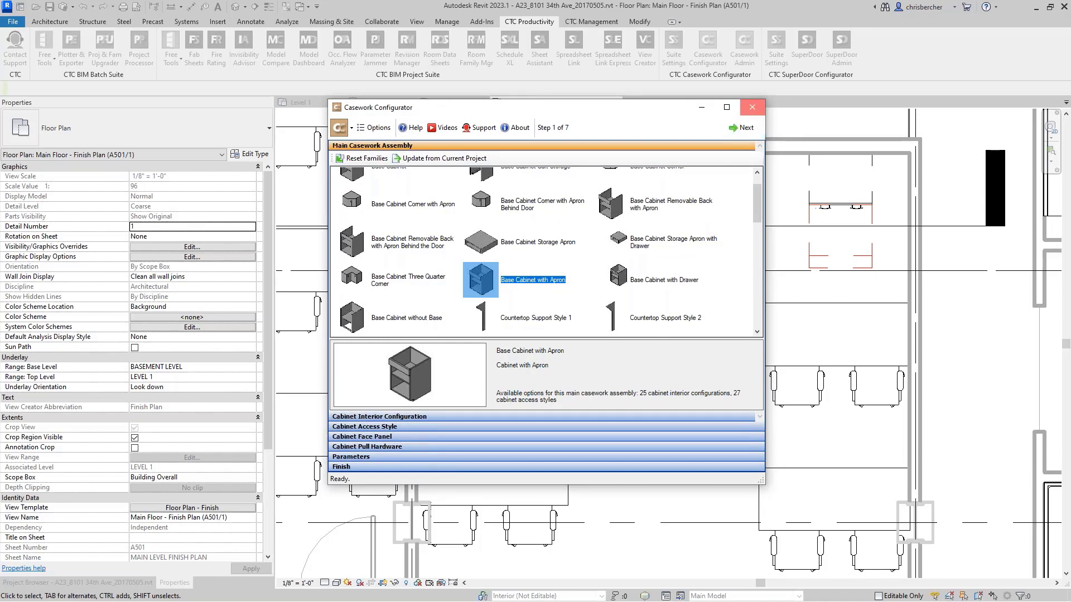
left_click(754, 110)
- Open Casework Admin and dismiss the notice about downloading the latest content
left_click(741, 53)
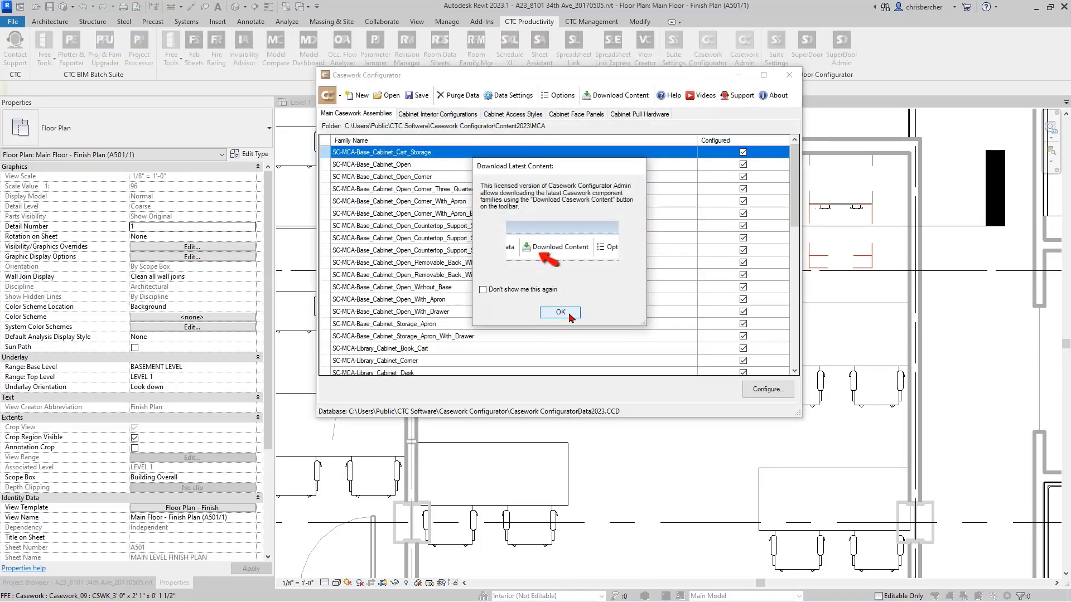
left_click(560, 312)
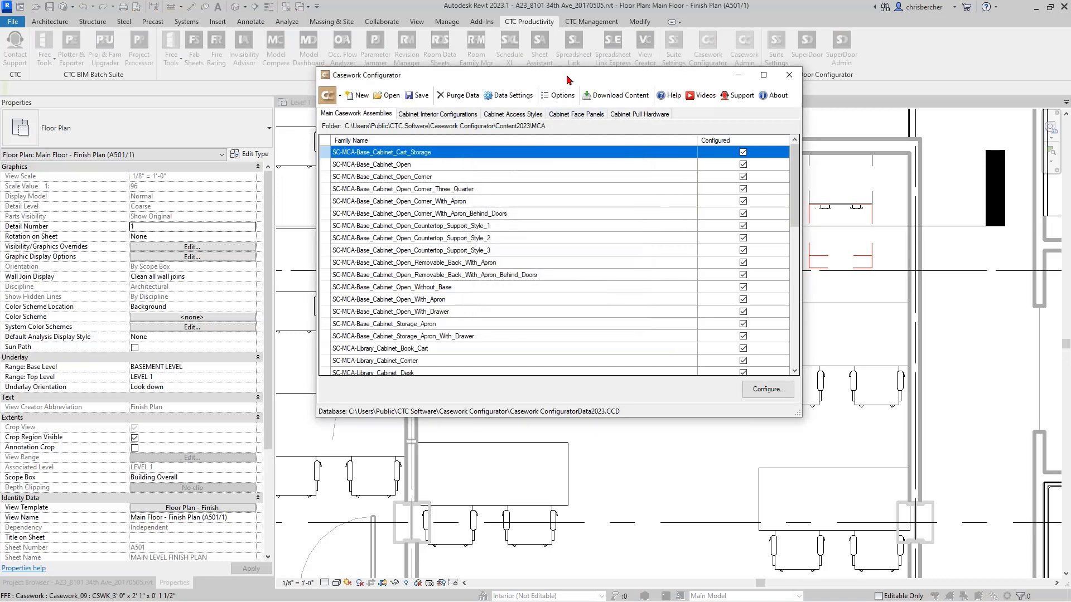
left_click_drag(572, 76, 604, 92)
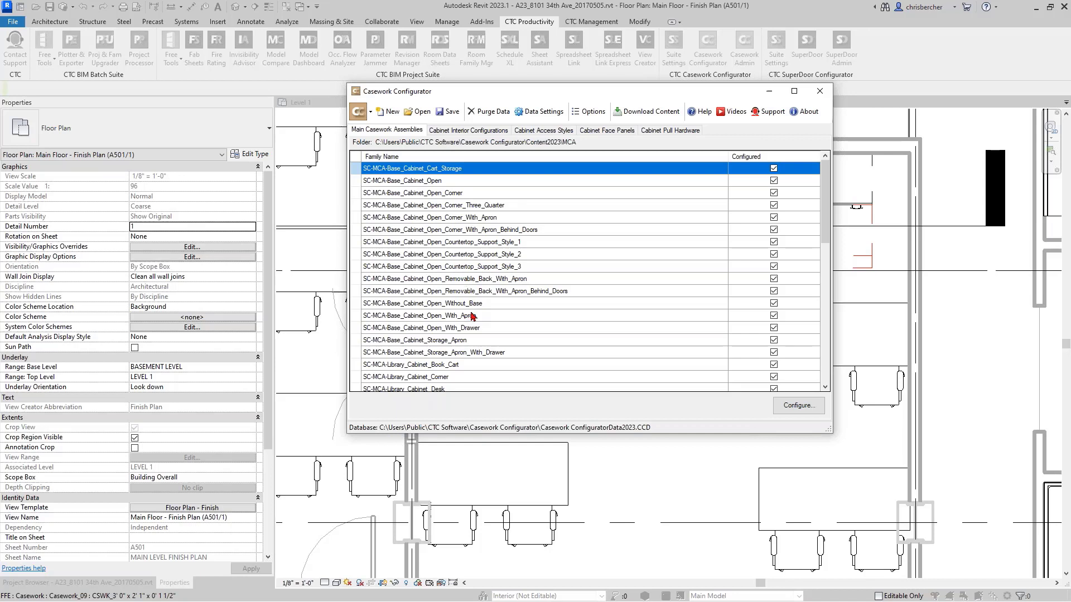
- Open the family configuration of SC-MCA-Library_Cabinet_Corner from the main casework assemblies
scroll(474, 317, "down", 1)
left_click(450, 341)
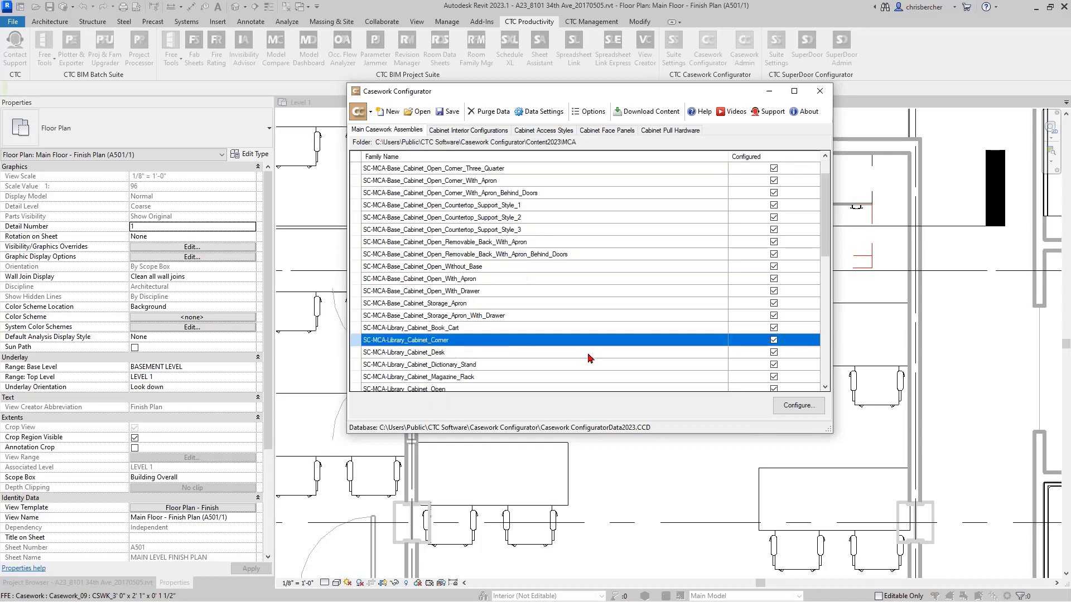
double_click(455, 342)
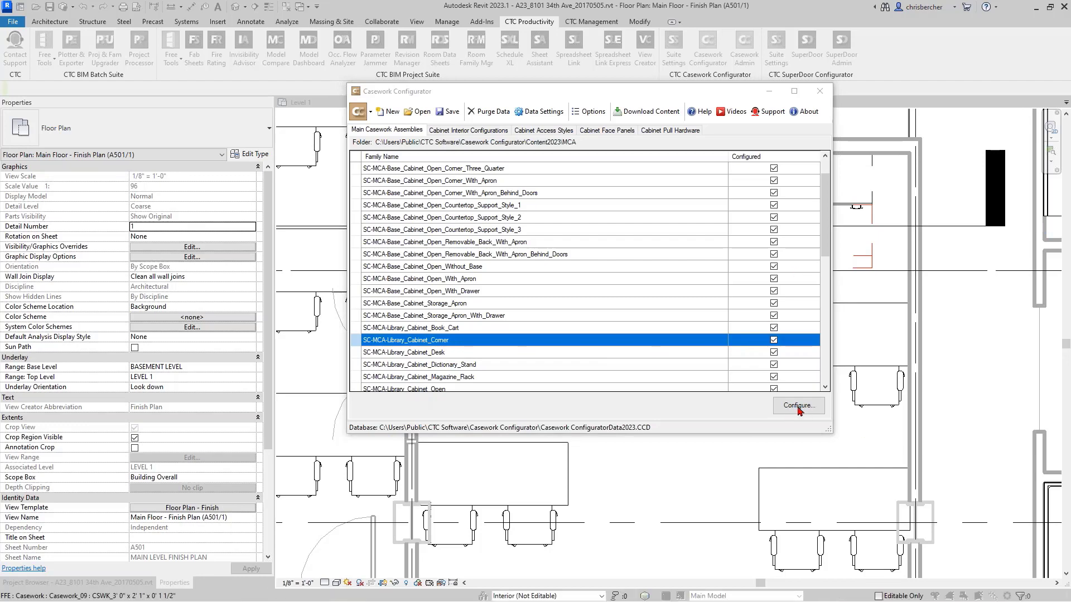
left_click_drag(1070, 149, 647, 114)
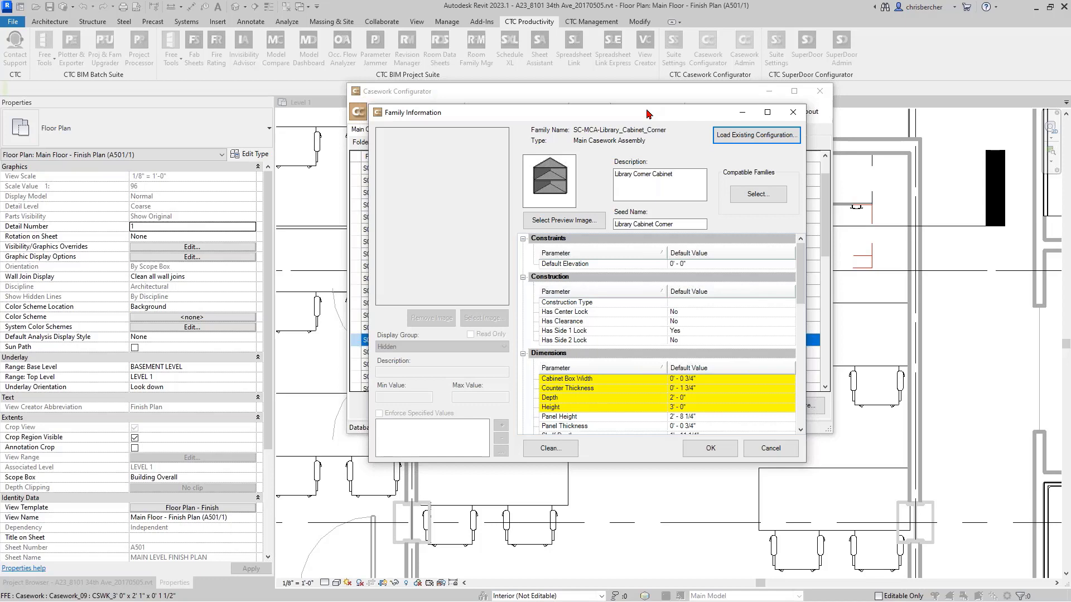
- Change the library corner cabinet family's seed name to CC
left_click_drag(676, 174, 605, 179)
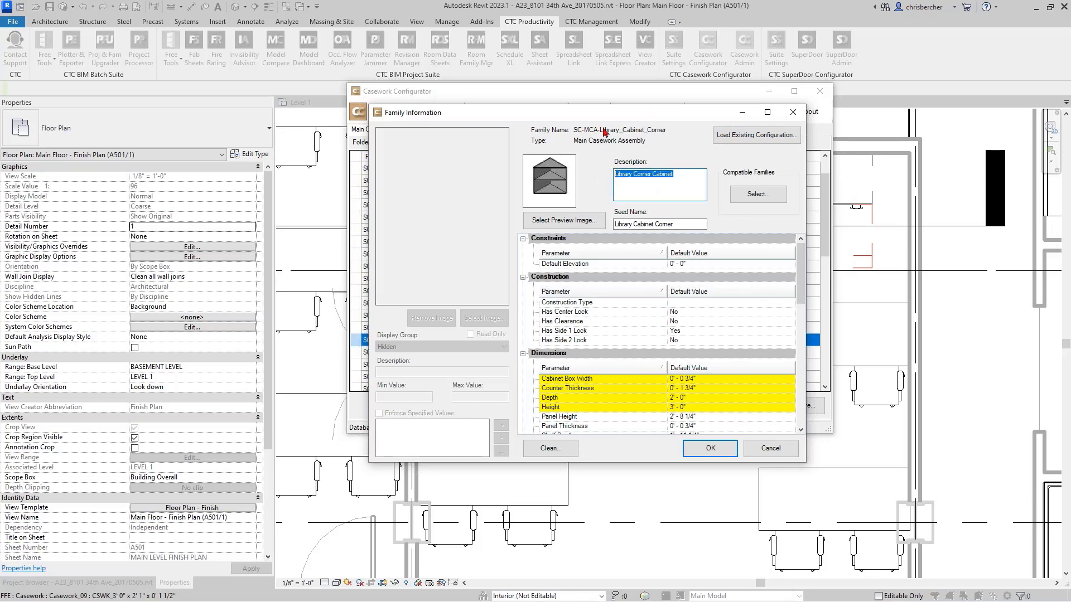
left_click_drag(603, 110, 661, 88)
key("Tab")
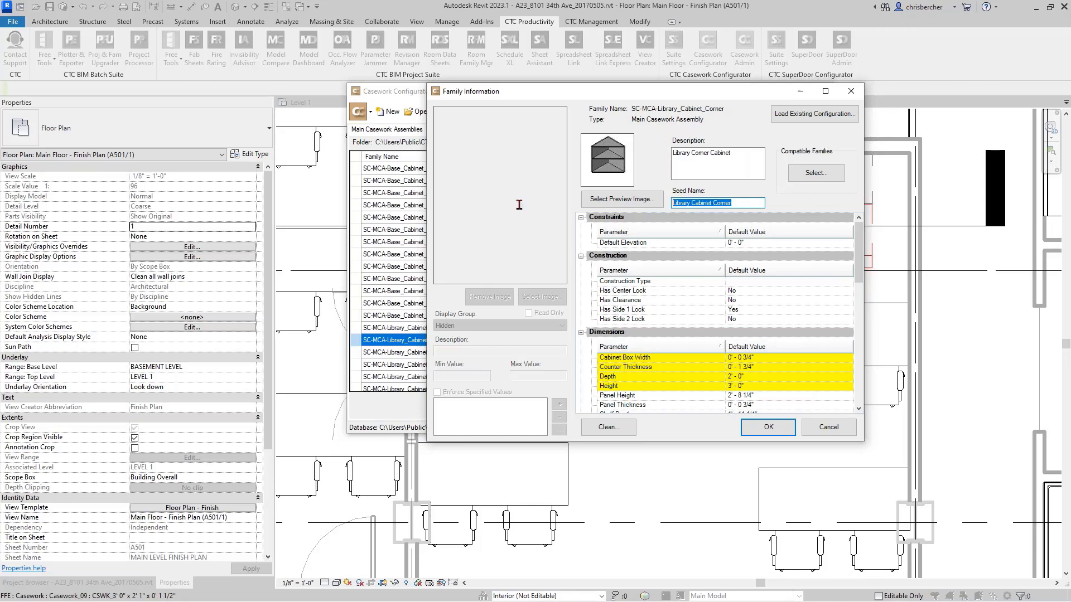
type("CC")
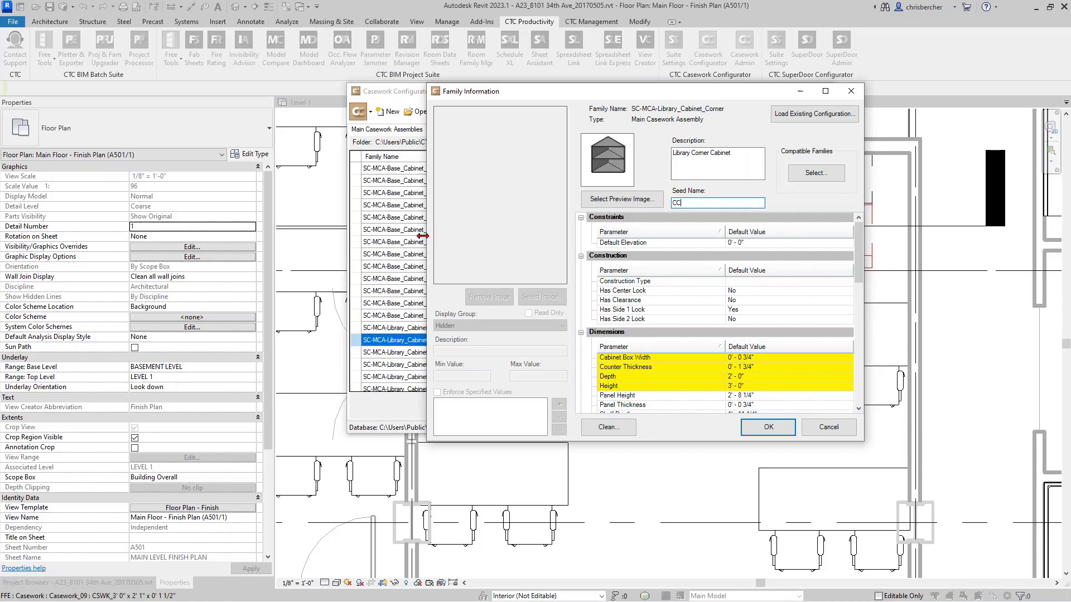
- Examine the configuration of the library corner cabinet's Toe Kick Height, Toe Kick Depth and Width parameters, and look through the full parameter list
left_click(762, 52)
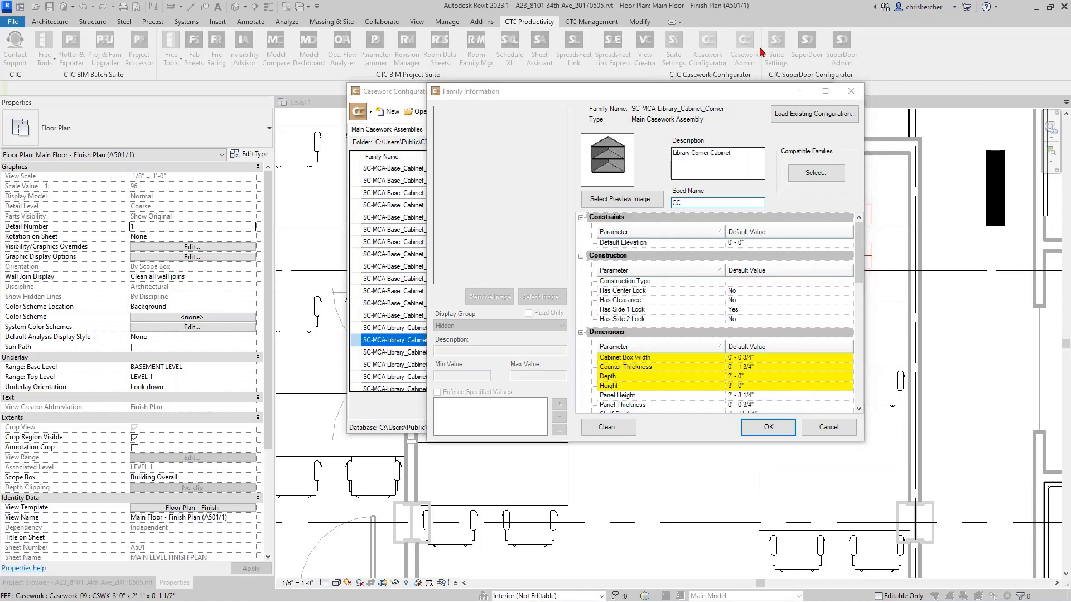
left_click_drag(735, 91, 696, 69)
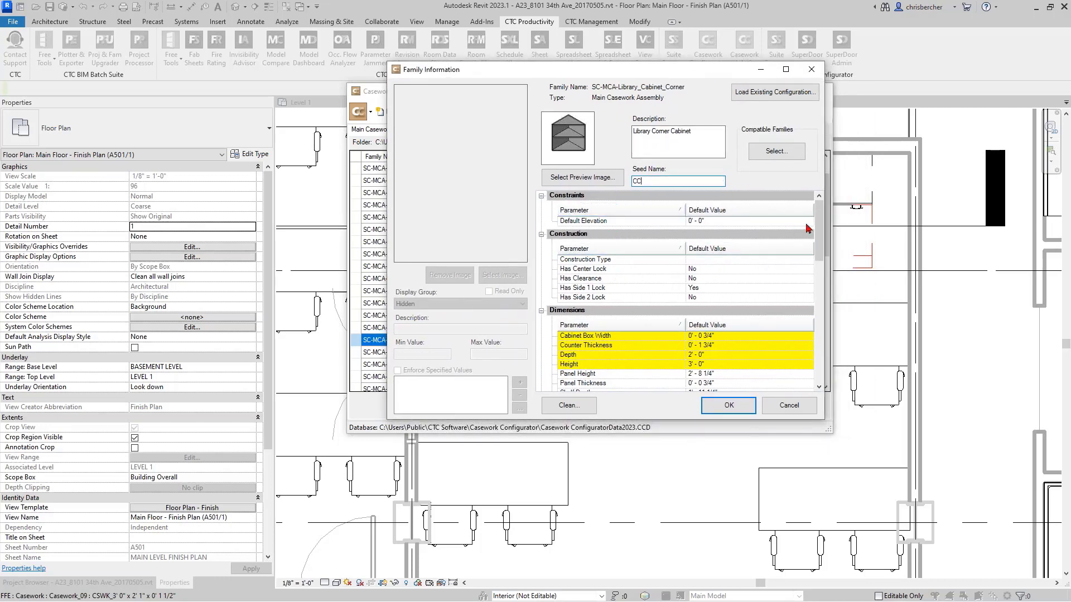
left_click_drag(819, 229, 801, 293)
left_click(625, 267)
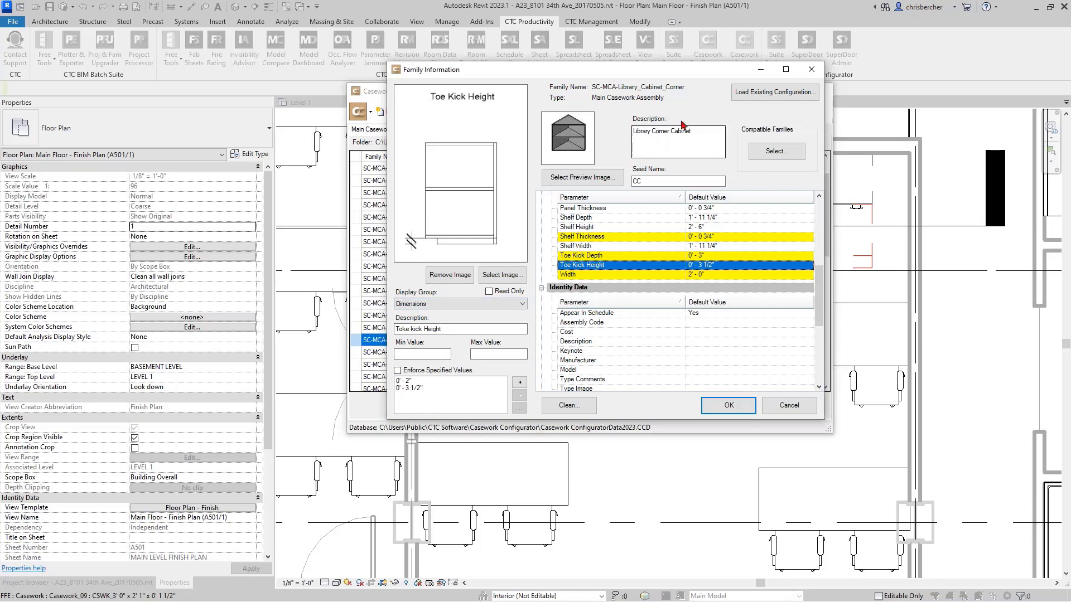
scroll(634, 246, "up", 2)
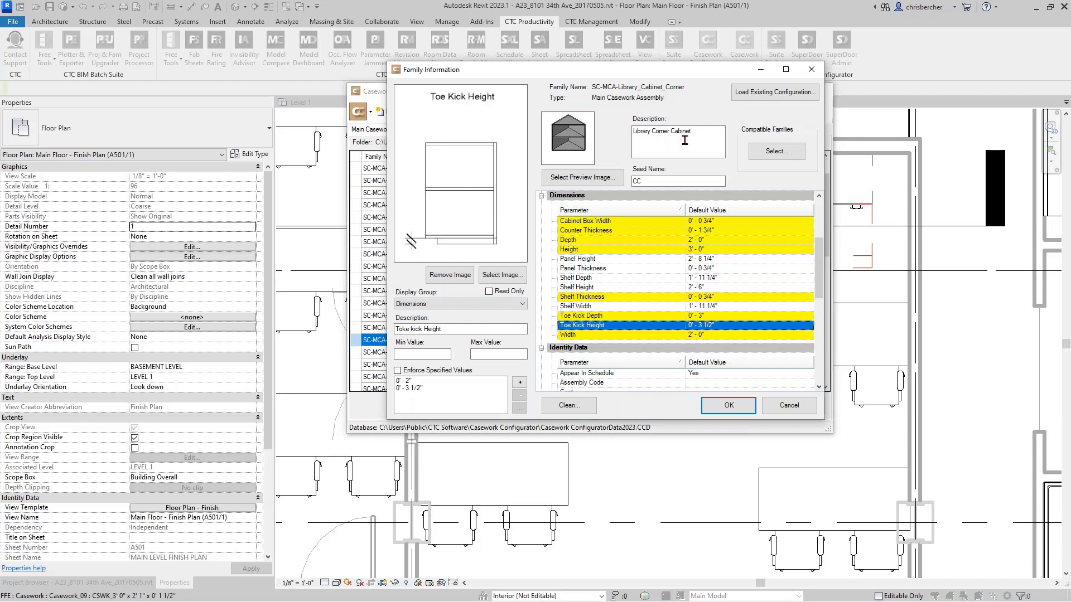
scroll(619, 268, "up", 3)
scroll(620, 300, "down", 1)
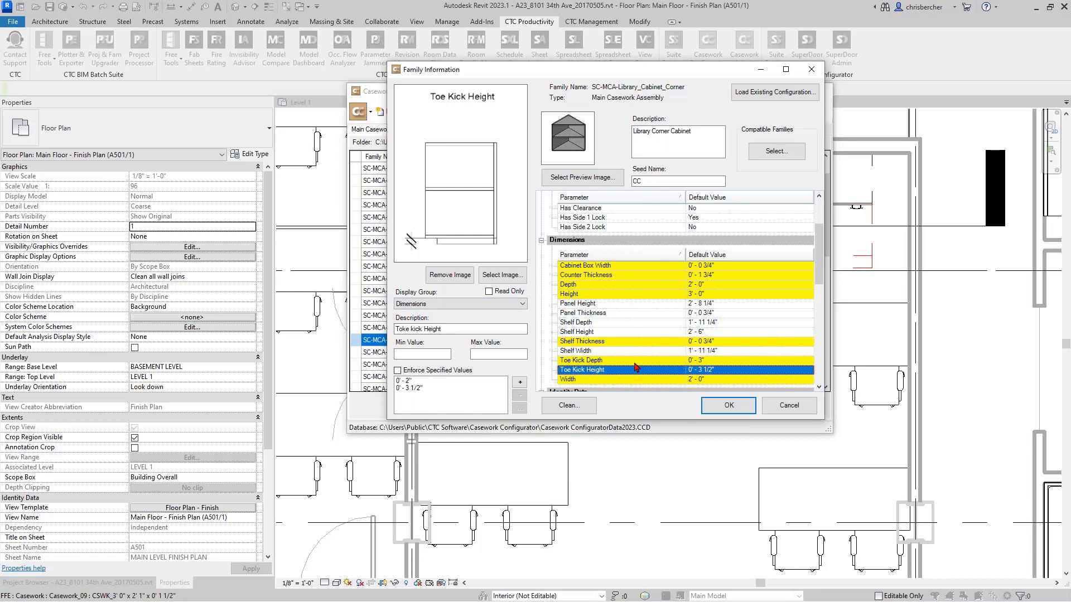
scroll(637, 366, "down", 3)
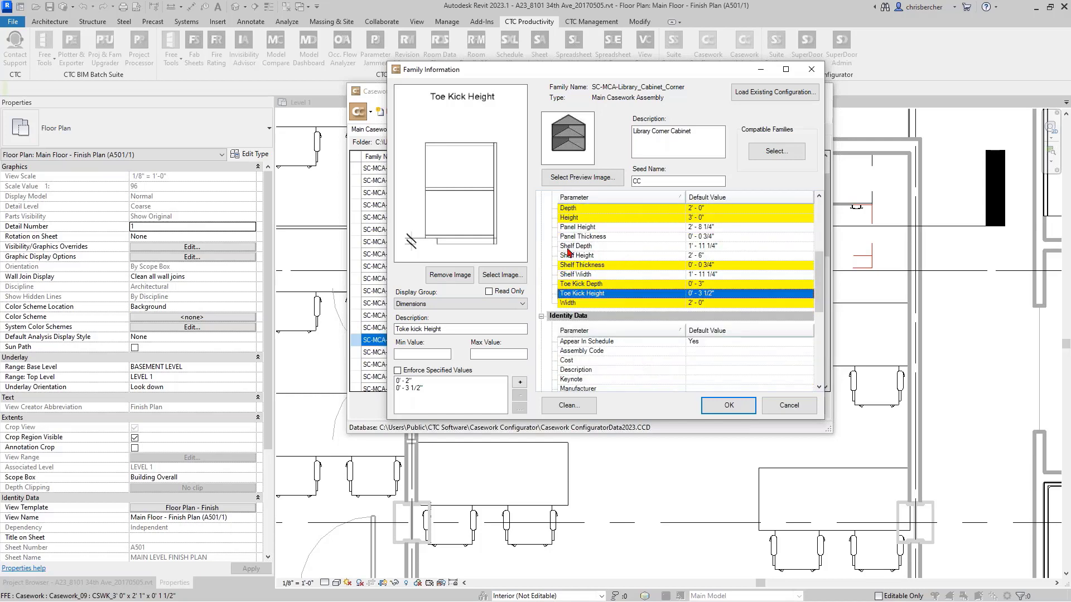
left_click(606, 304)
left_click(626, 285)
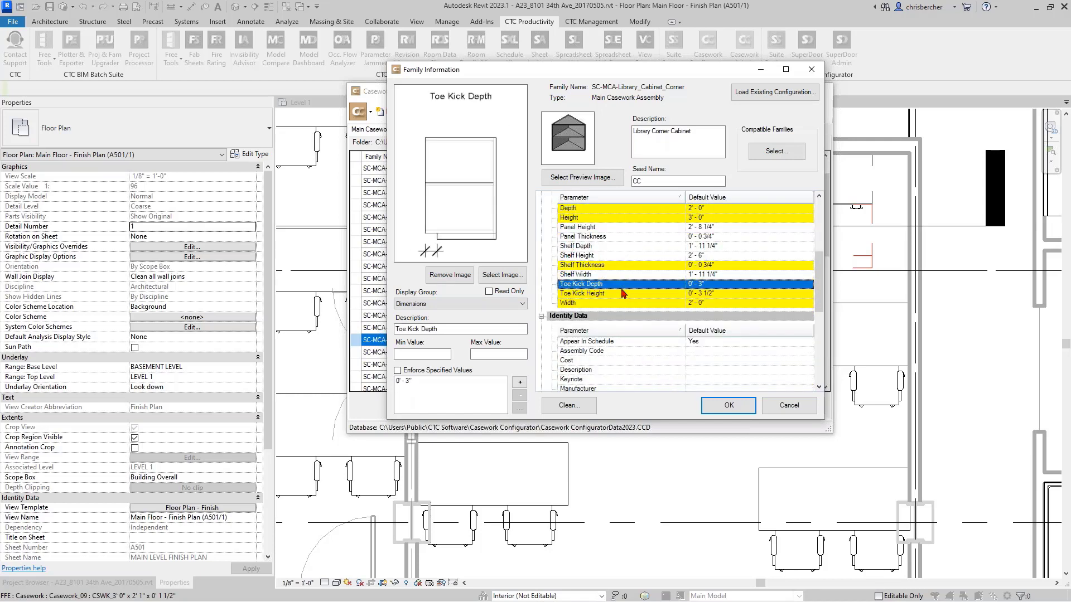
left_click(615, 303)
scroll(602, 312, "down", 6)
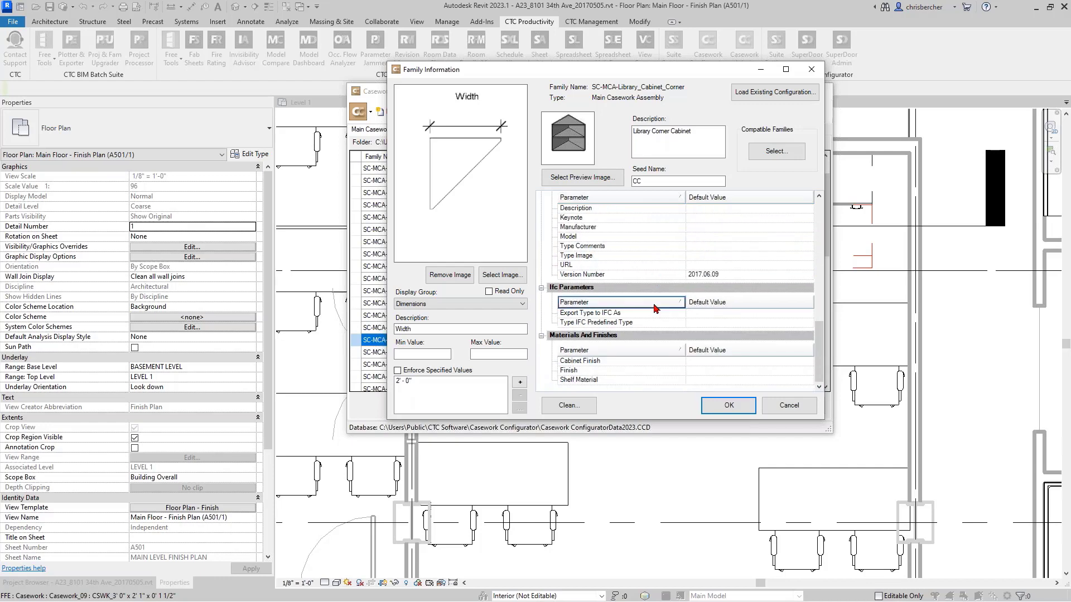
scroll(583, 330, "up", 3)
scroll(584, 330, "up", 6)
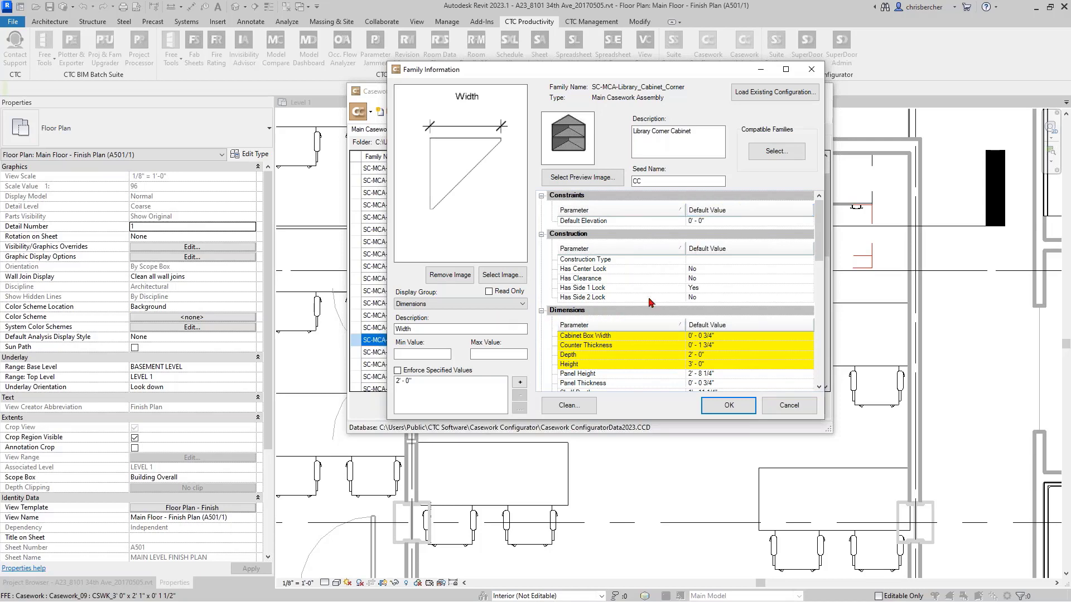
- Assign the library corner cabinet's Has Clearance parameter to the Options display group
left_click(595, 289)
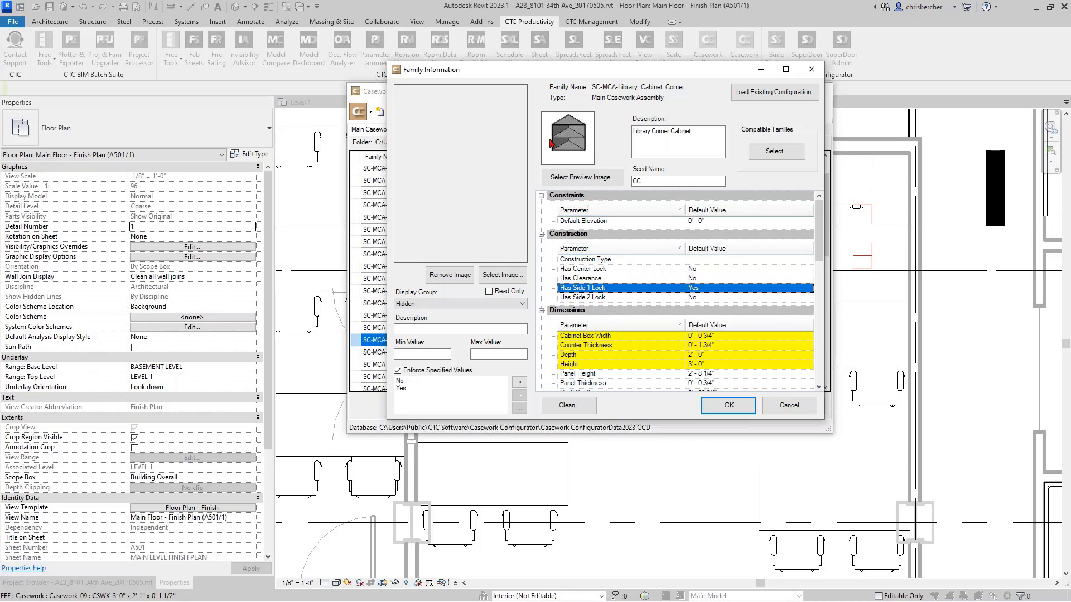
left_click(605, 279)
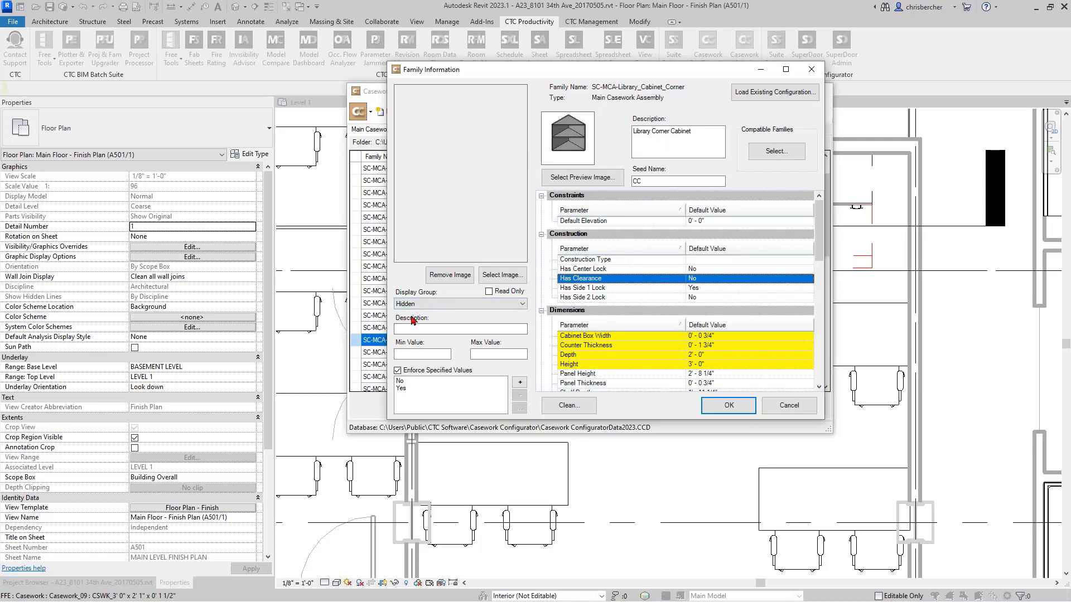
left_click(430, 304)
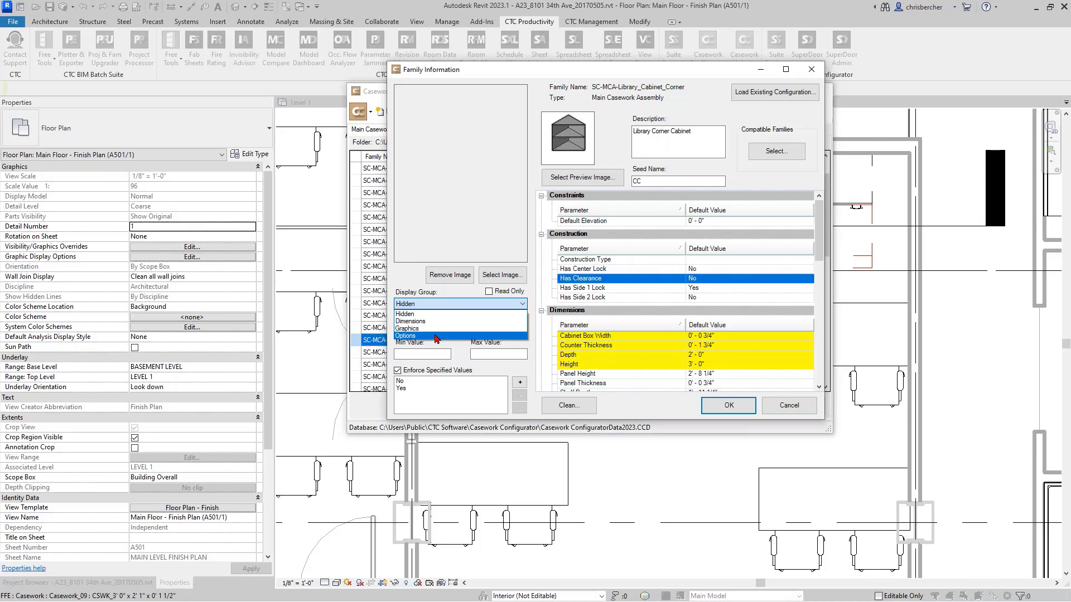
left_click(436, 336)
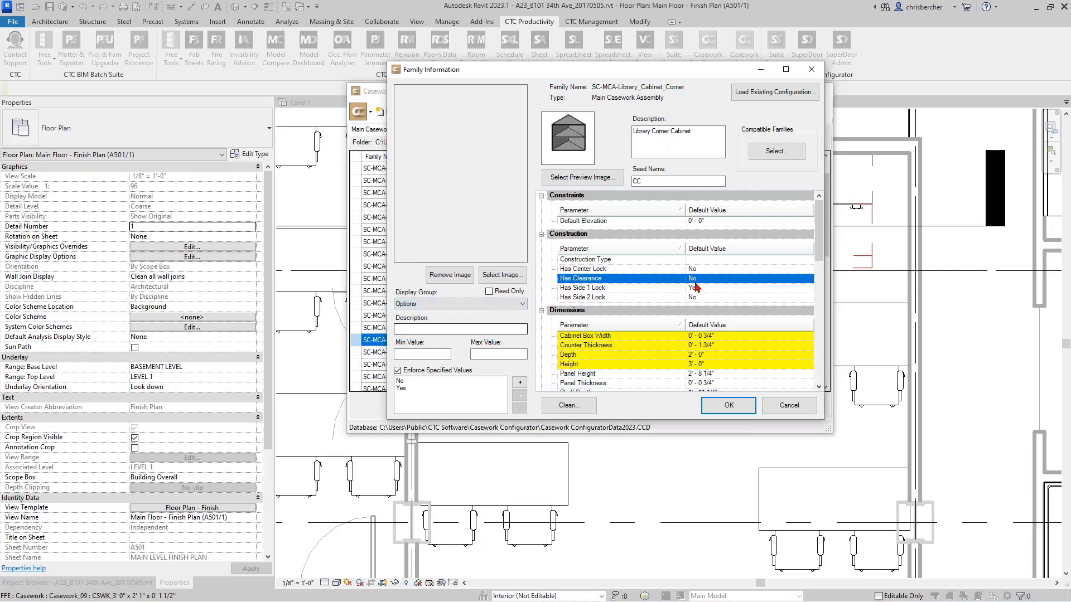
- Inspect the display settings and specified values of the Has Side 1 Lock, Shelf Material and Panel Thickness parameters
left_click(595, 288)
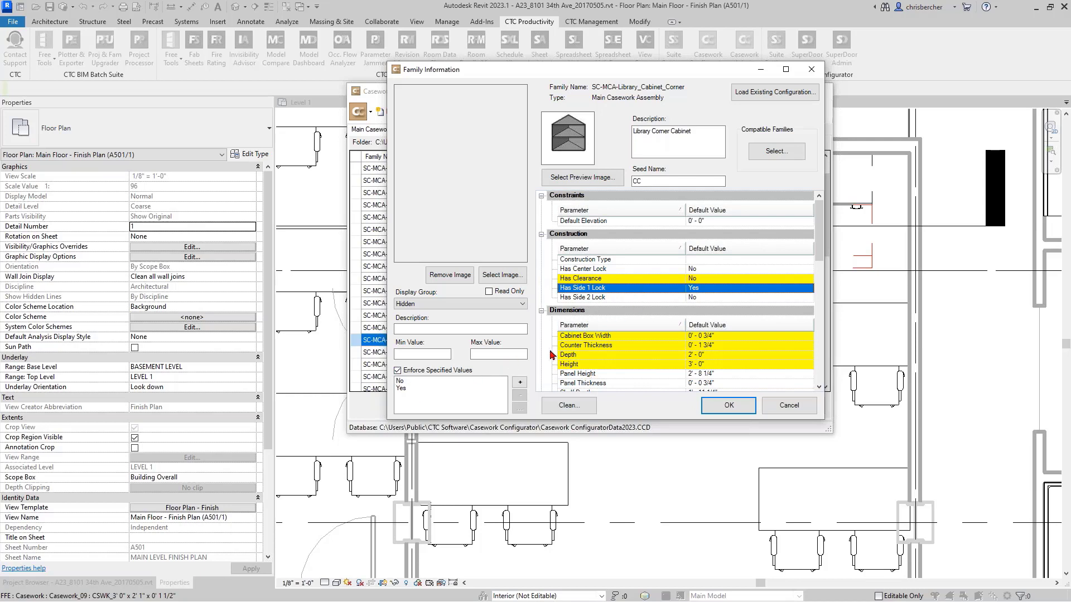
scroll(624, 313, "down", 10)
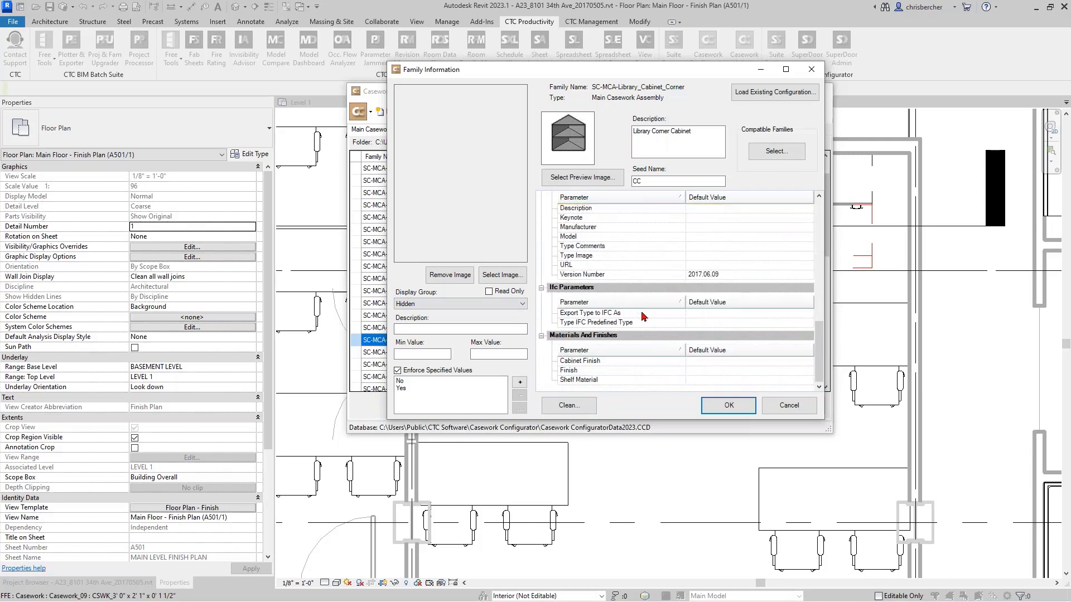
left_click(701, 380)
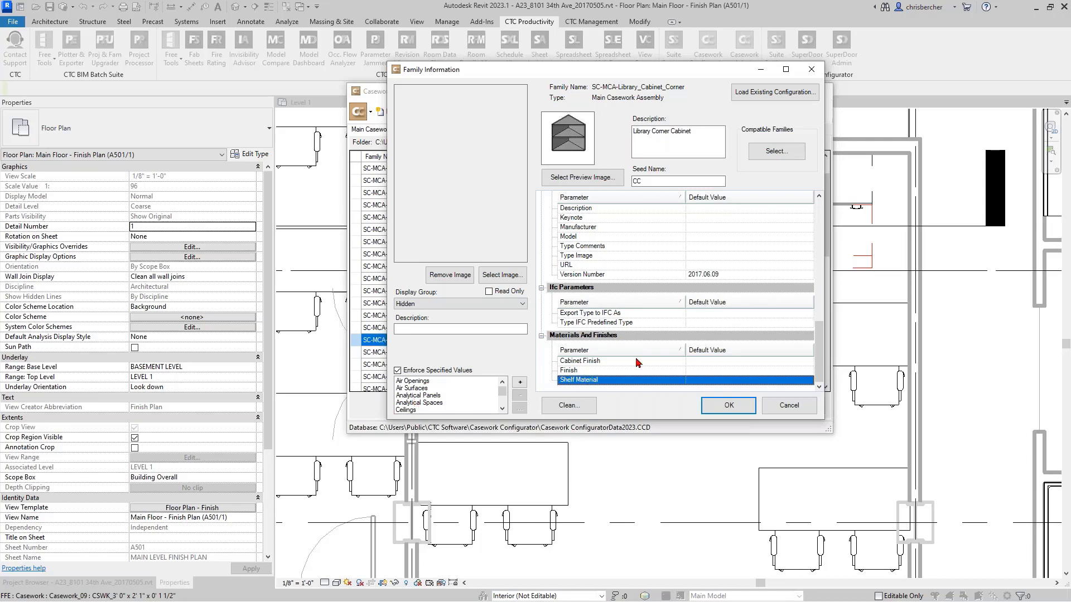
scroll(588, 352, "up", 1)
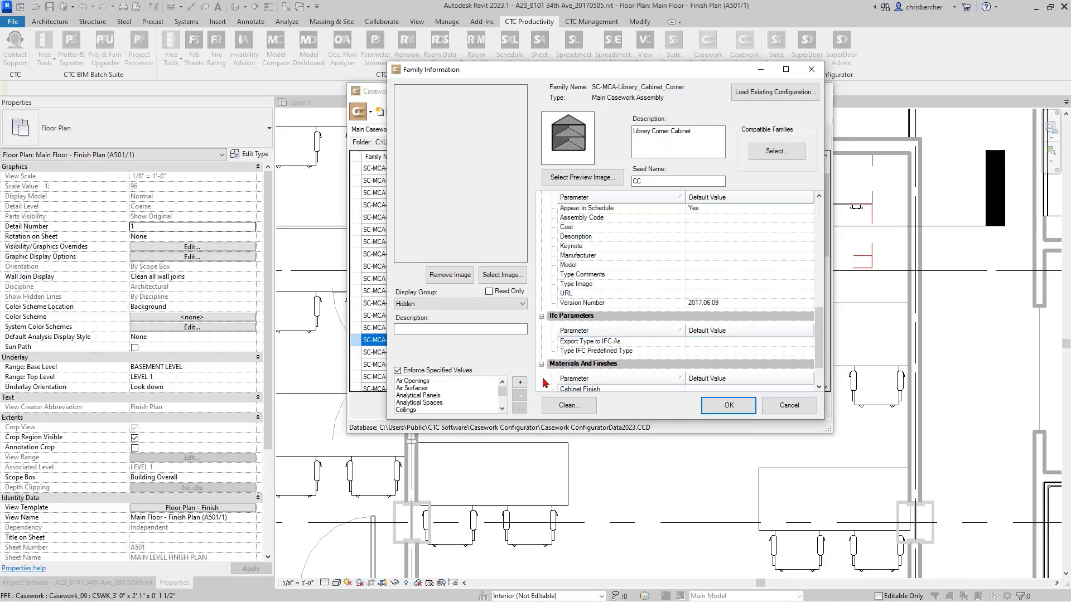
scroll(669, 312, "up", 4)
scroll(700, 293, "up", 1)
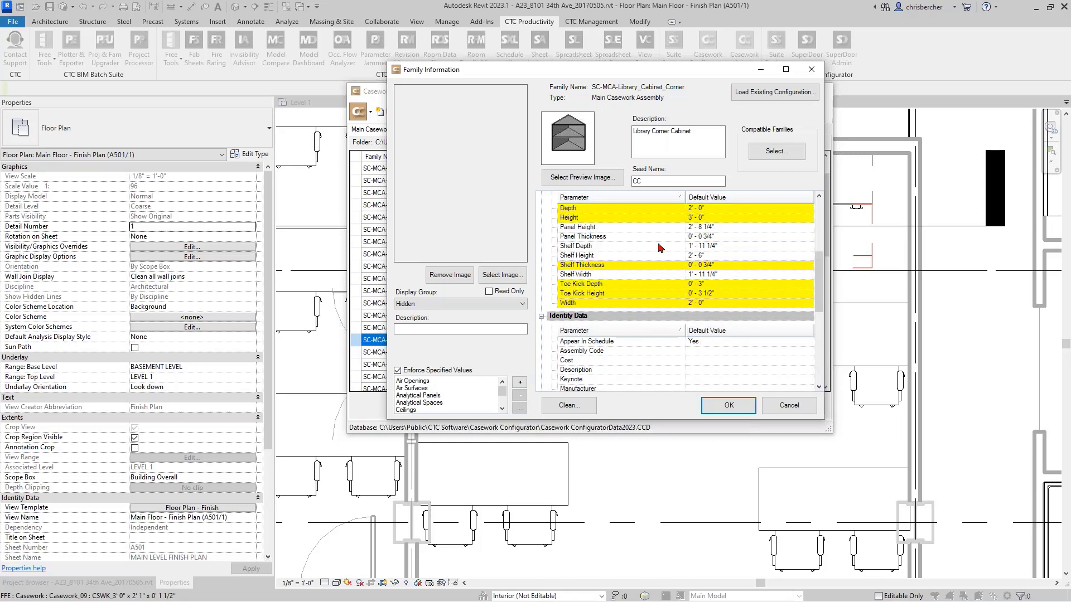
left_click(661, 237)
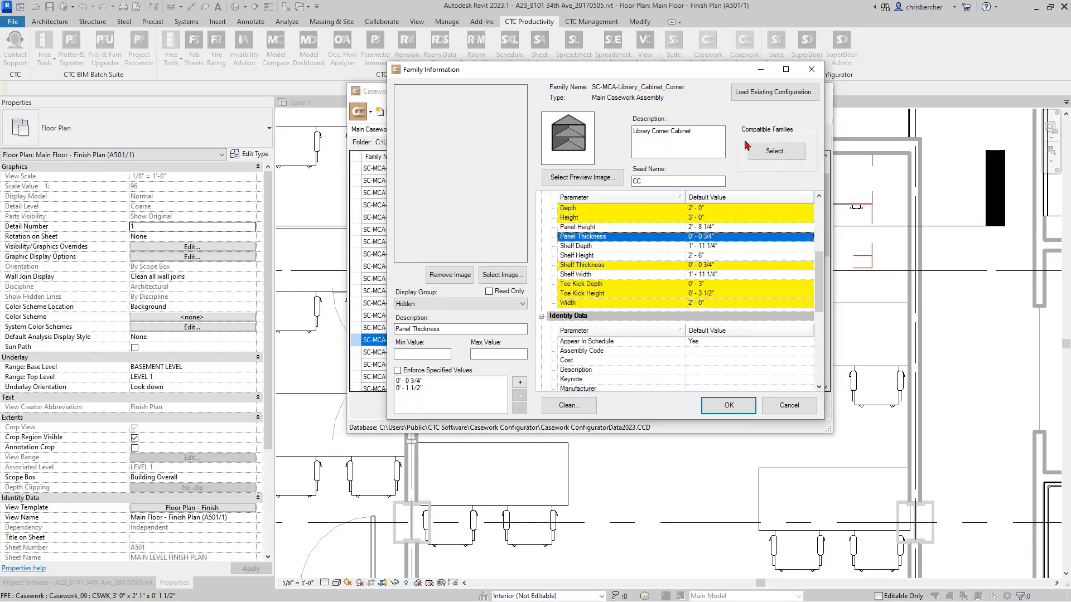
- Review the cabinet interior configurations available as compatible families for the library corner cabinet, and accept the existing selection
left_click(774, 157)
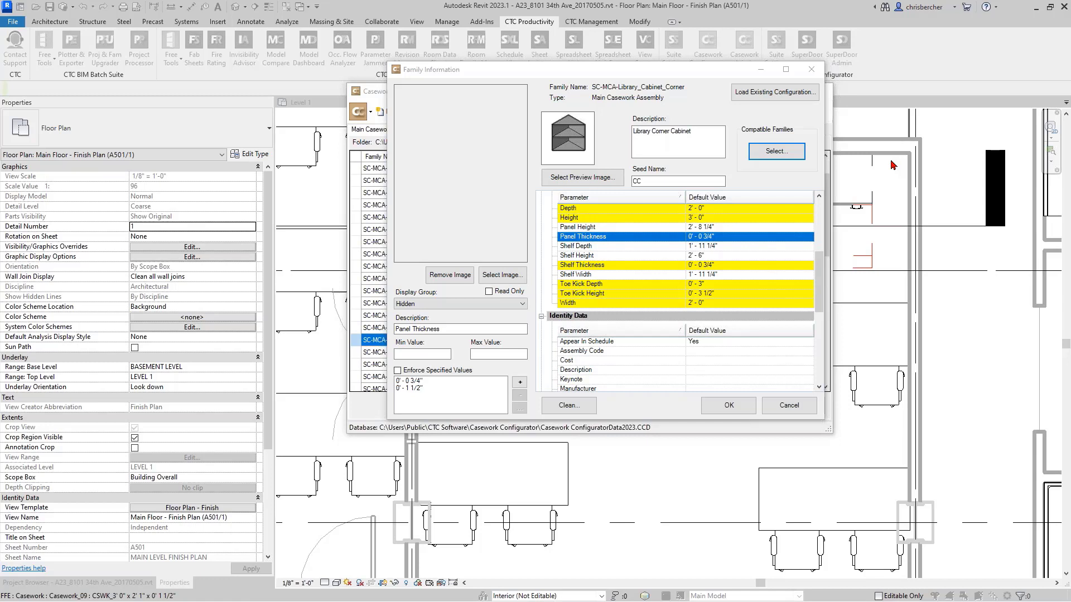
left_click_drag(892, 165, 666, 119)
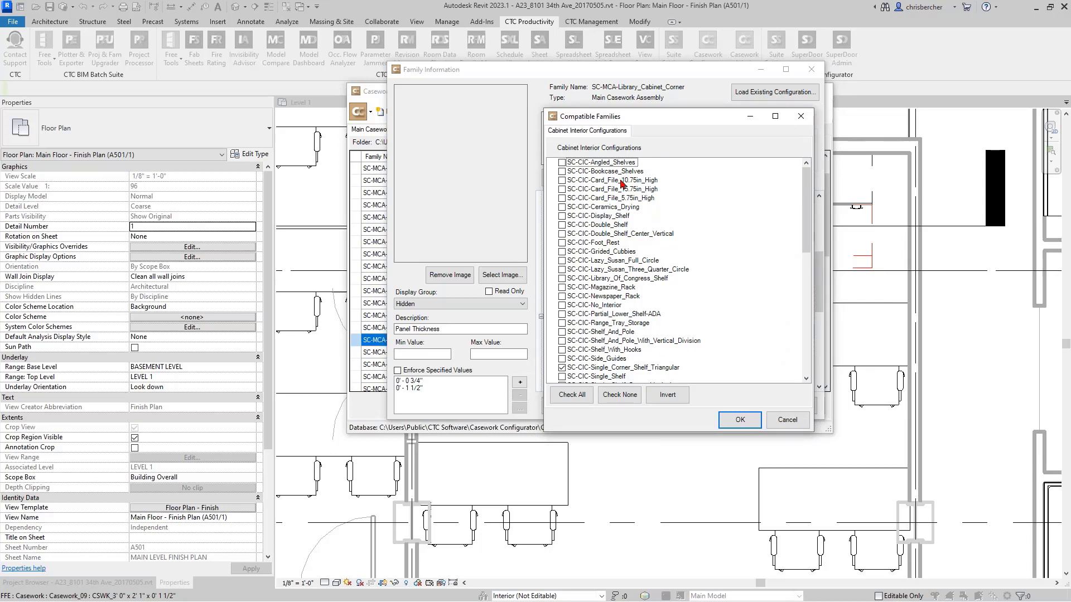
left_click_drag(663, 120, 778, 152)
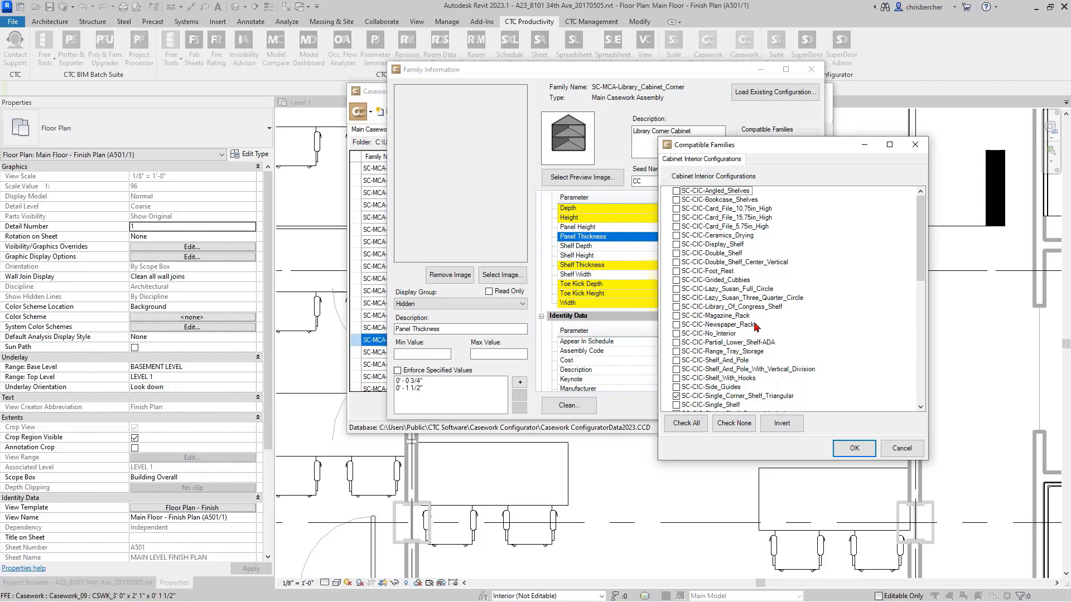
scroll(759, 367, "down", 1)
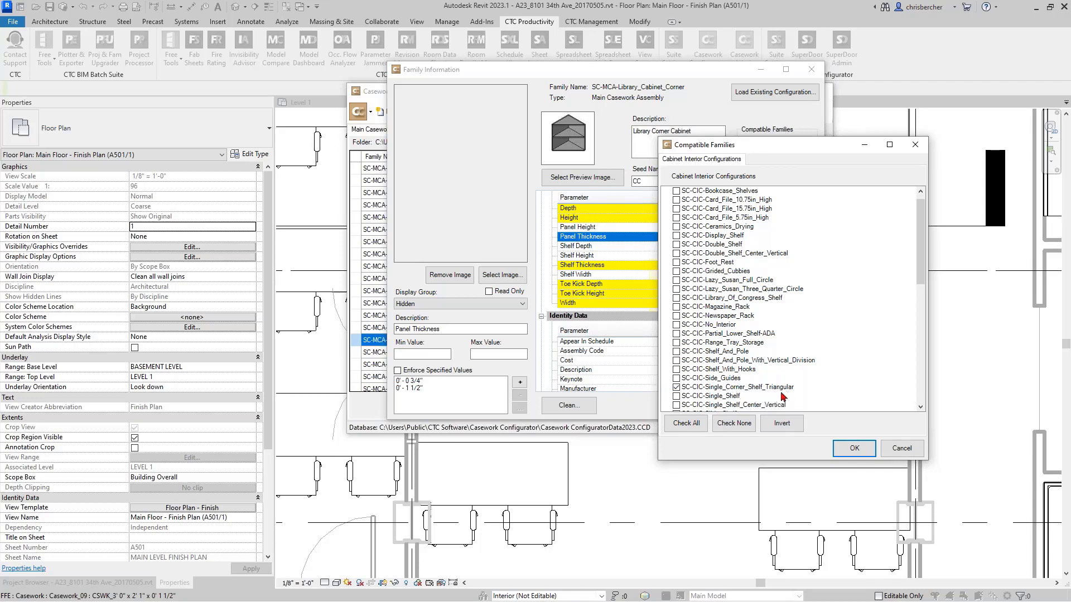
scroll(763, 402, "down", 4)
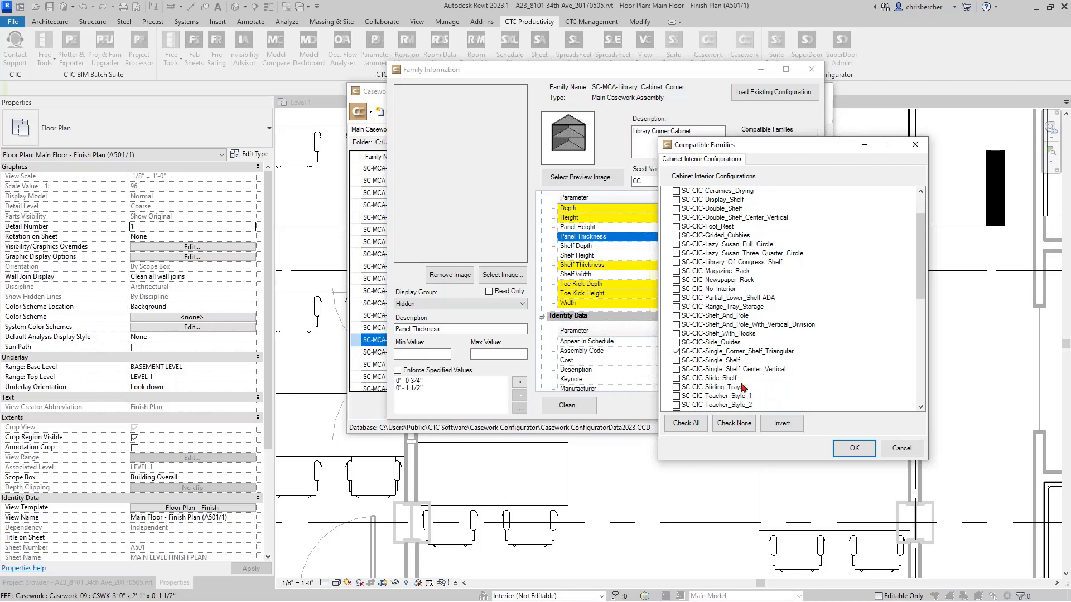
scroll(742, 379, "down", 2)
scroll(738, 334, "down", 2)
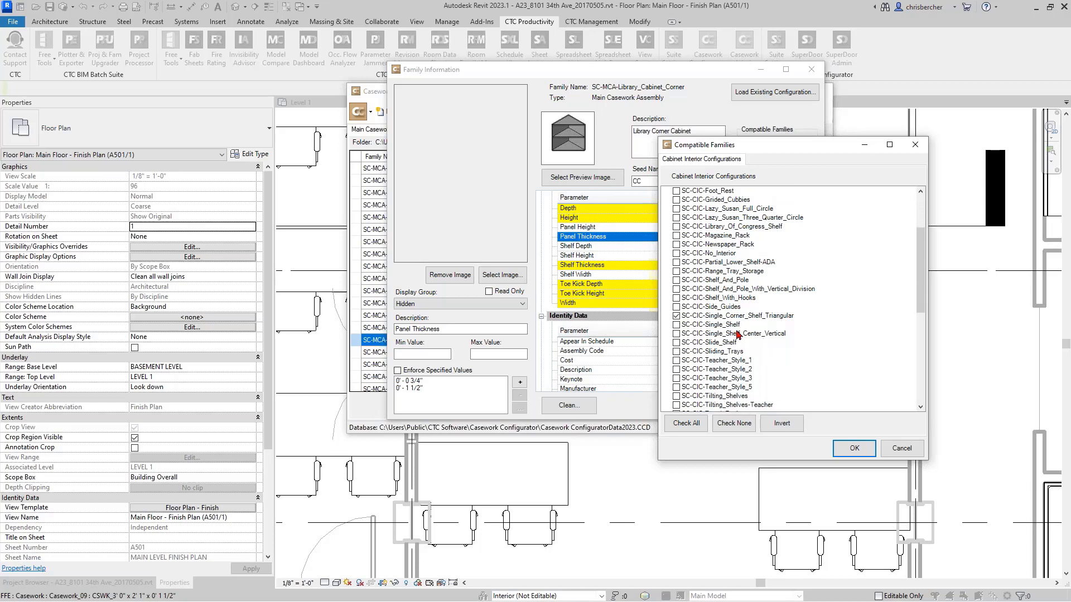
scroll(737, 335, "down", 2)
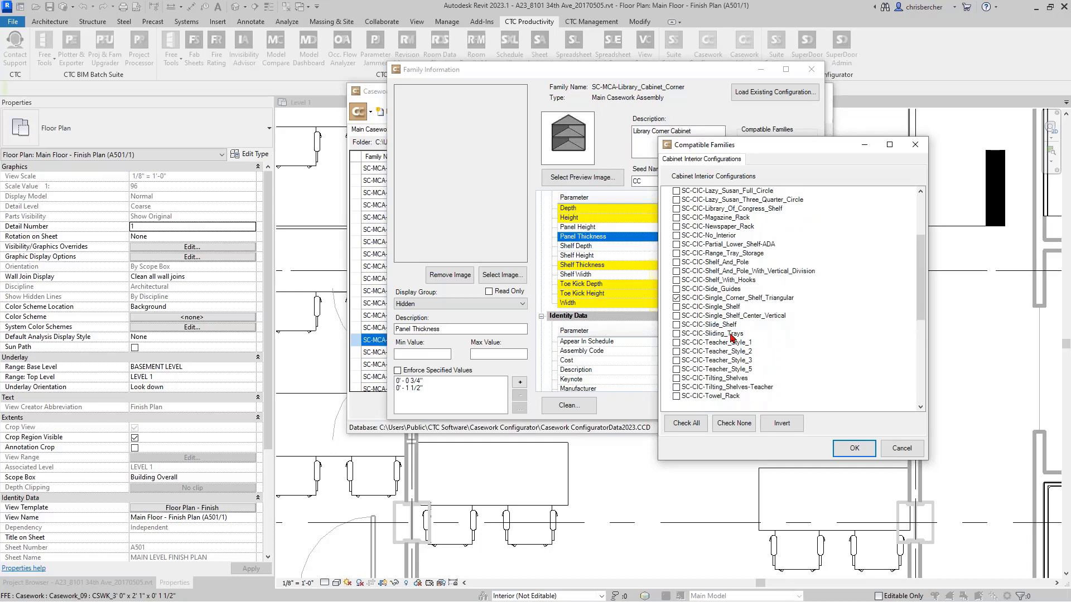
scroll(732, 337, "up", 5)
left_click_drag(814, 147, 824, 176)
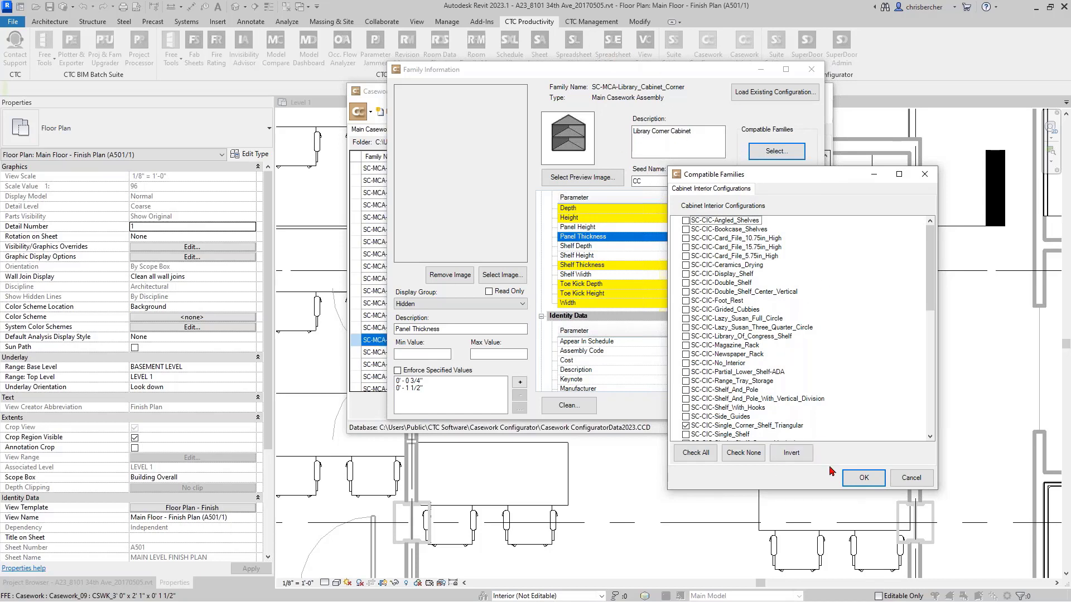
scroll(761, 385, "down", 1)
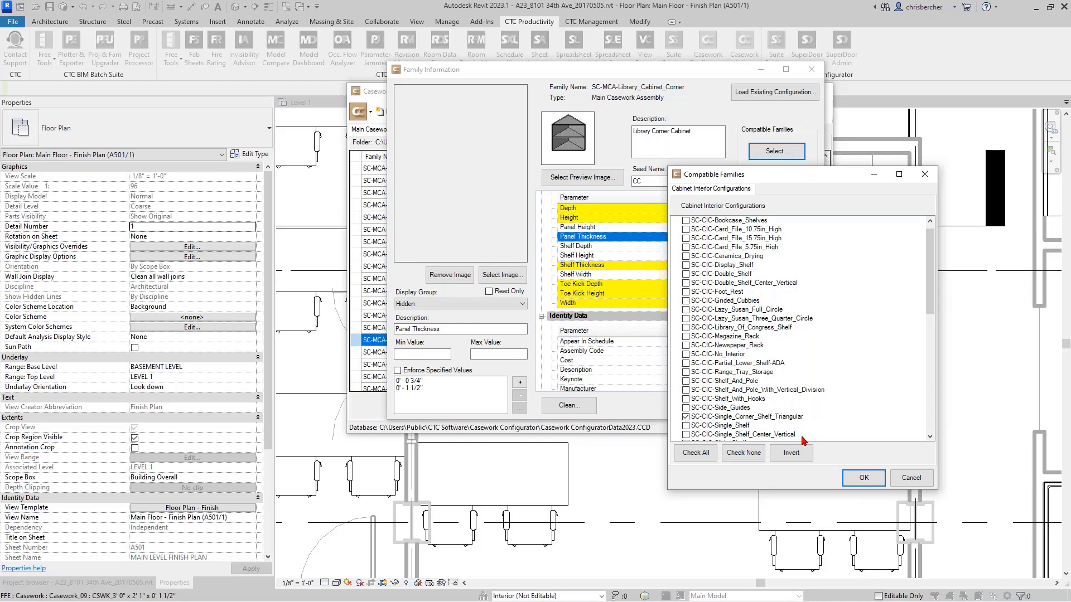
left_click(862, 478)
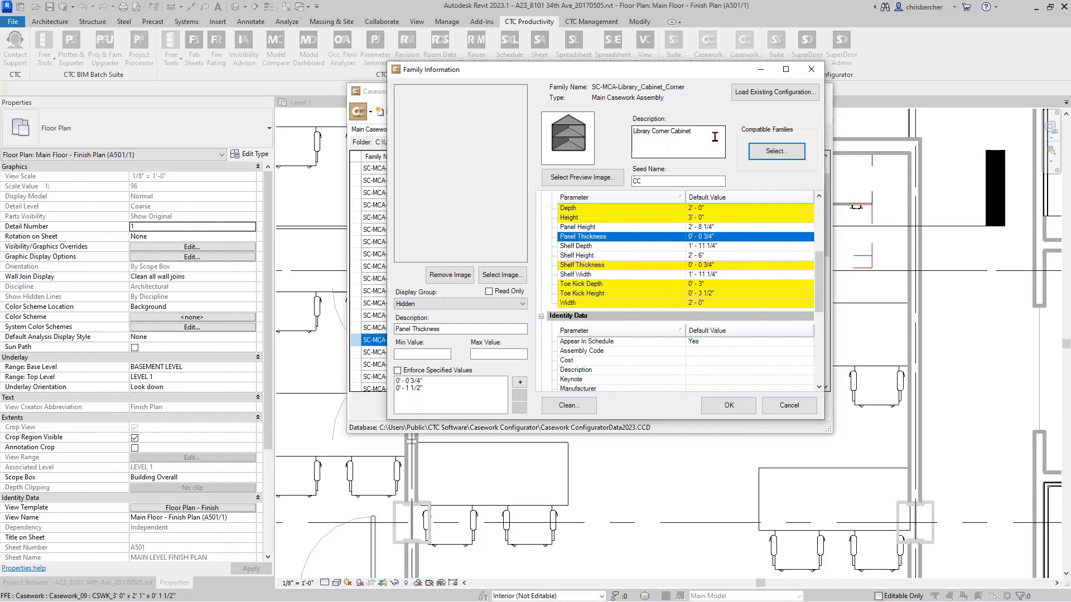
- Accept the library corner cabinet's family information changes and save the casework database
left_click(735, 411)
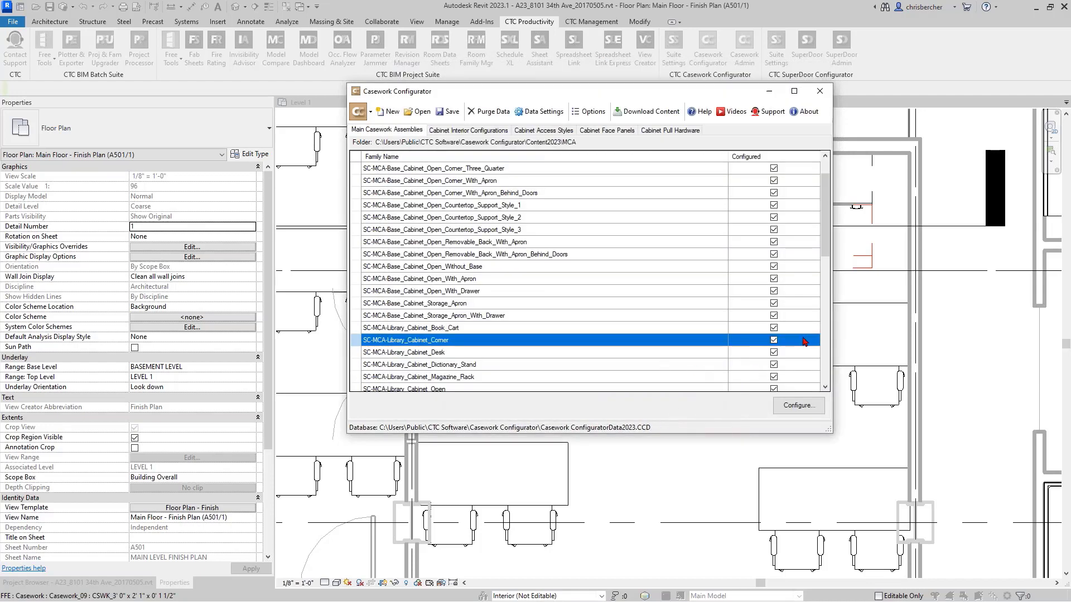
left_click(444, 114)
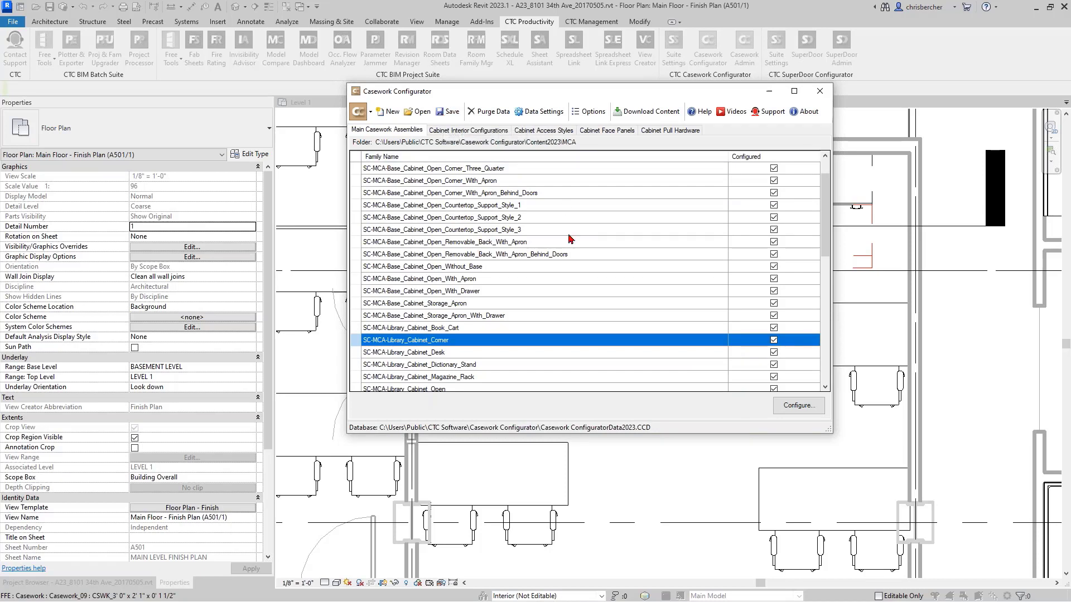
- Look through the main casework assemblies and open the family configuration of SC-MCA-Base_Cabinet_Cart_Storage
scroll(569, 239, "down", 4)
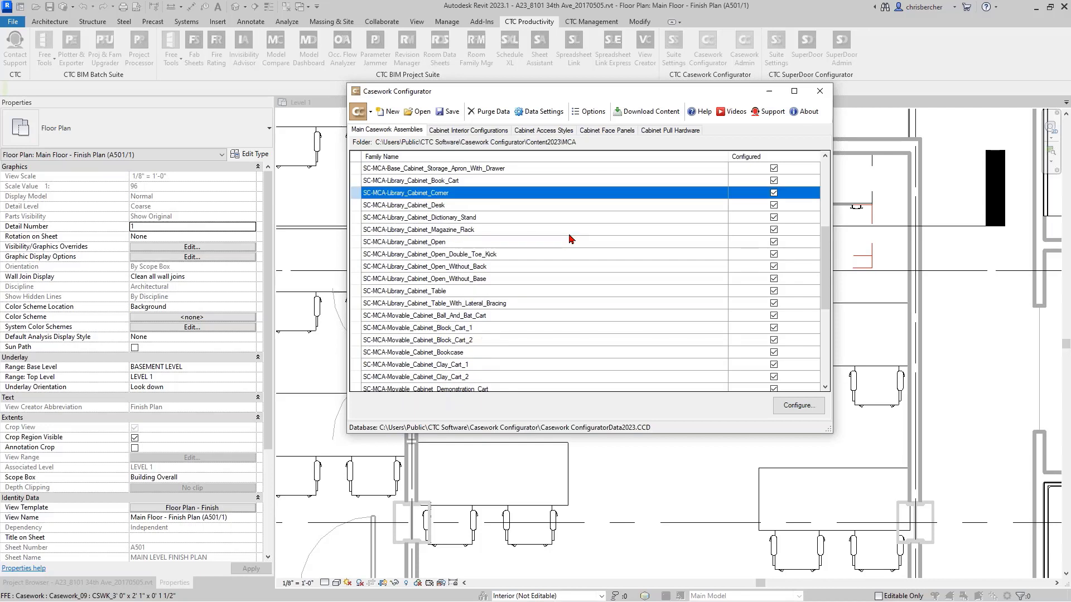
scroll(570, 238, "down", 6)
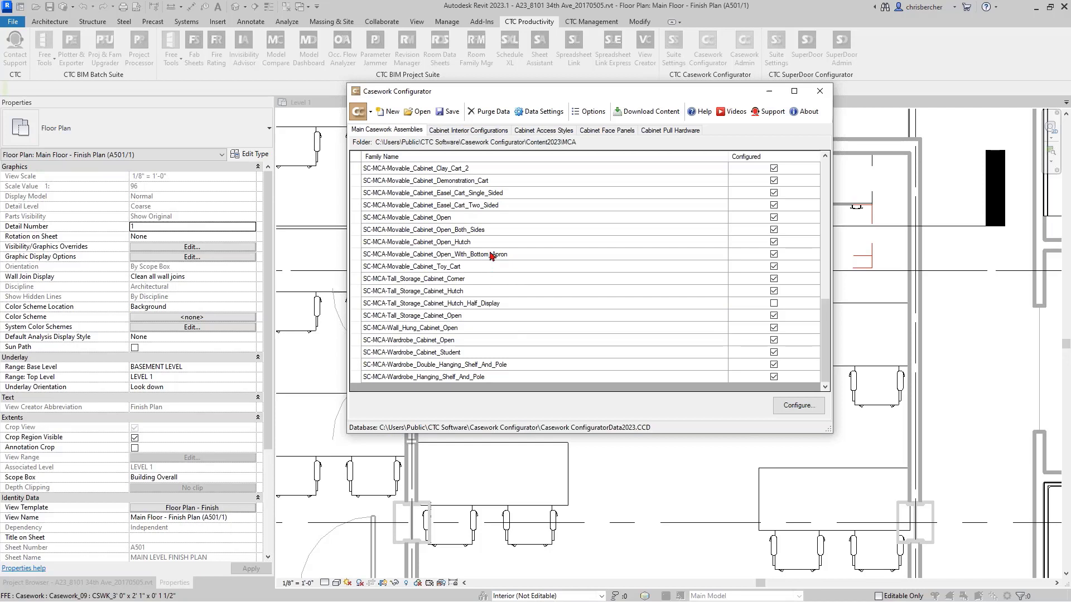
scroll(501, 249, "up", 11)
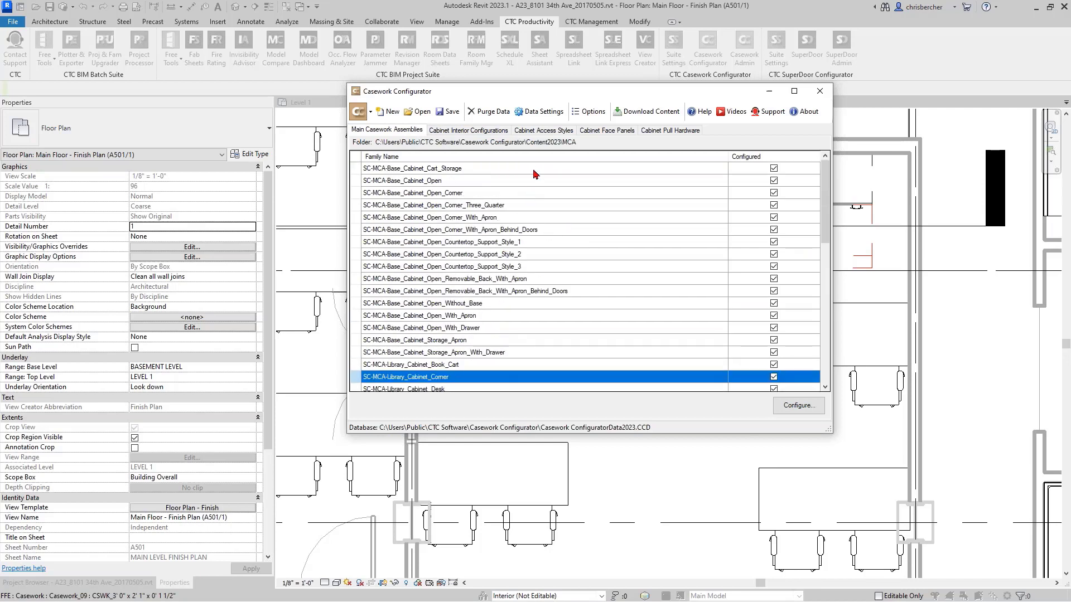
left_click(534, 169)
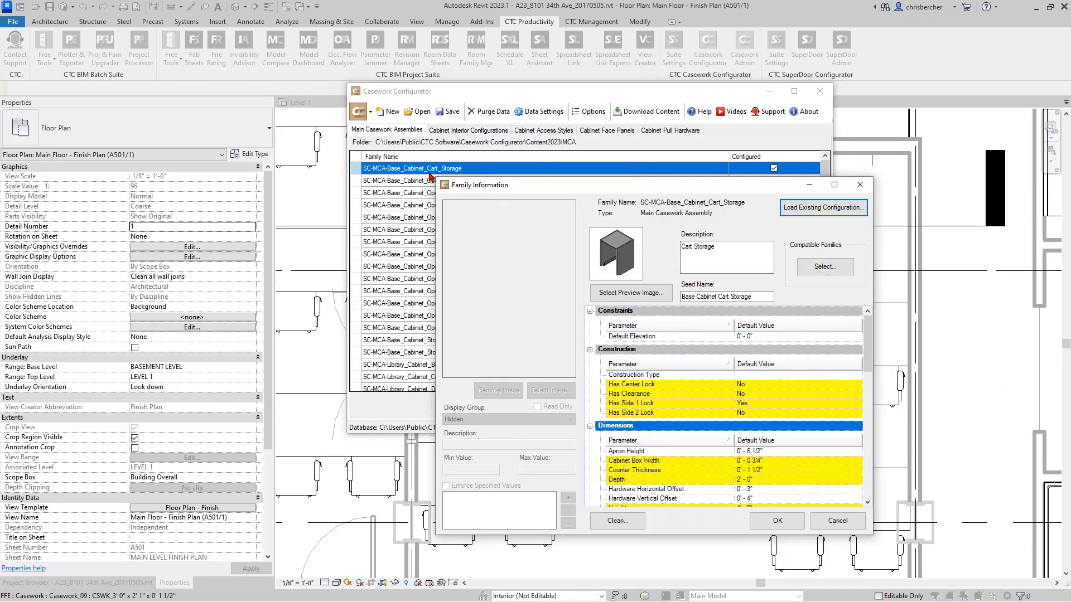
- Review the cabinet interior configurations available as compatible families for the cart storage base cabinet
left_click(835, 267)
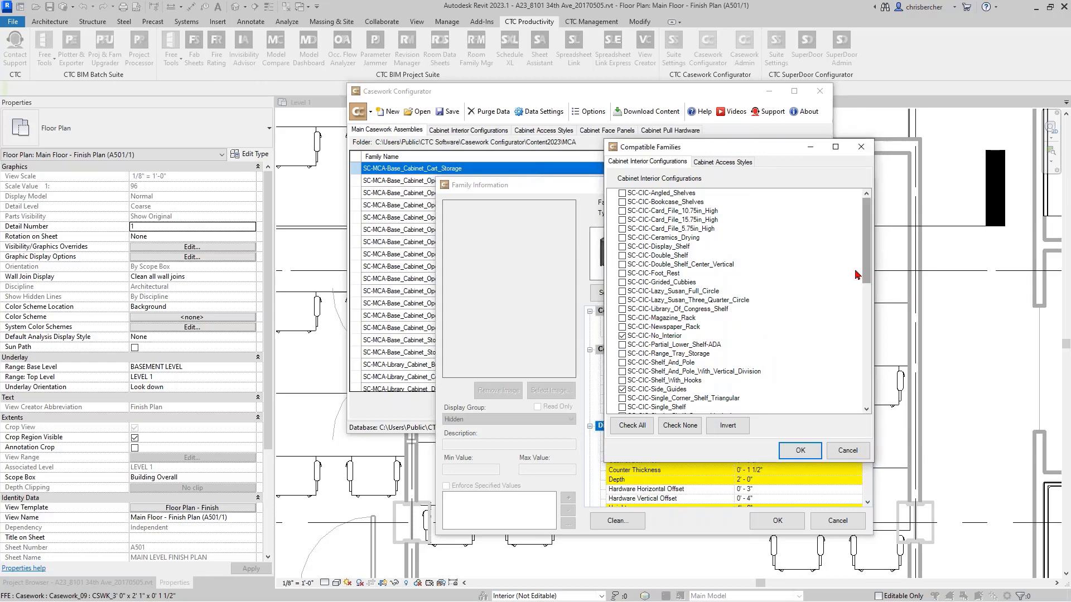
left_click_drag(867, 242, 876, 304)
scroll(709, 256, "up", 6)
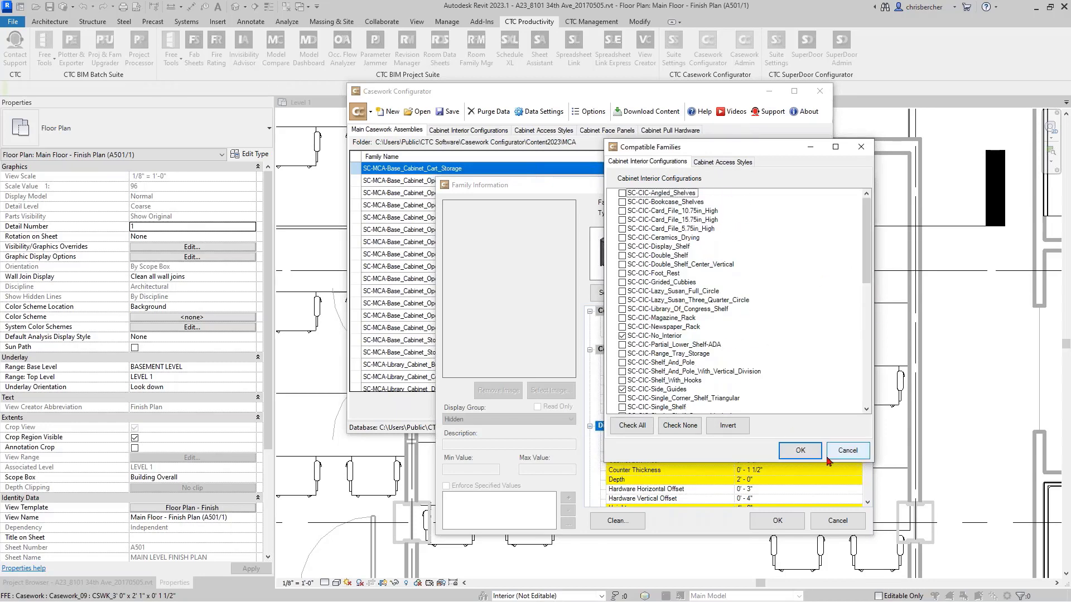
- Toggle SC-CAS-Drawer_2_Door_2 among the cart storage cabinet's compatible access styles and accept the selection
left_click(718, 162)
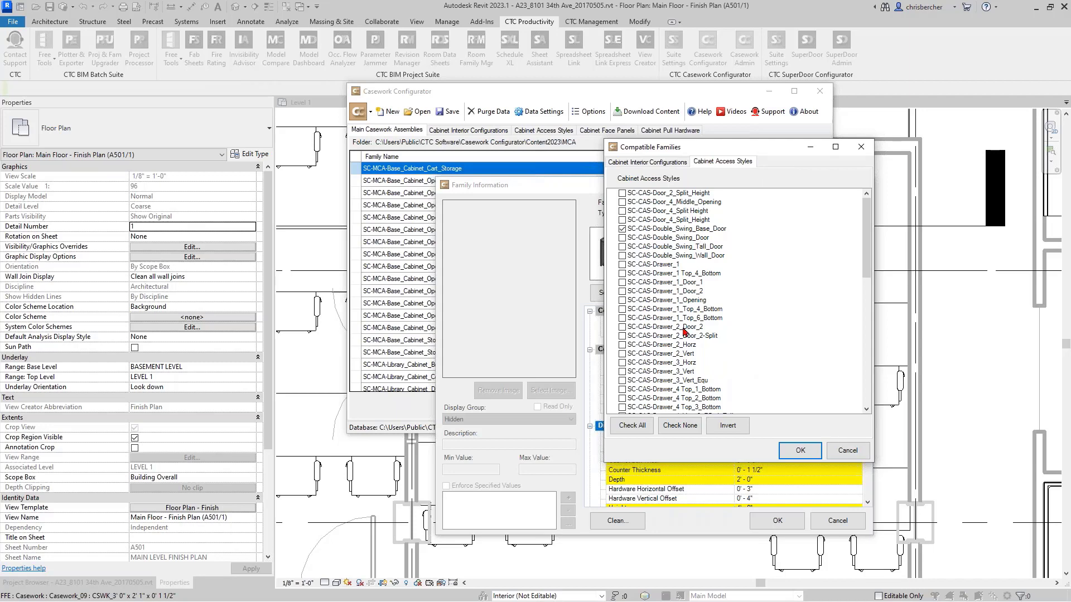
scroll(685, 332, "down", 5)
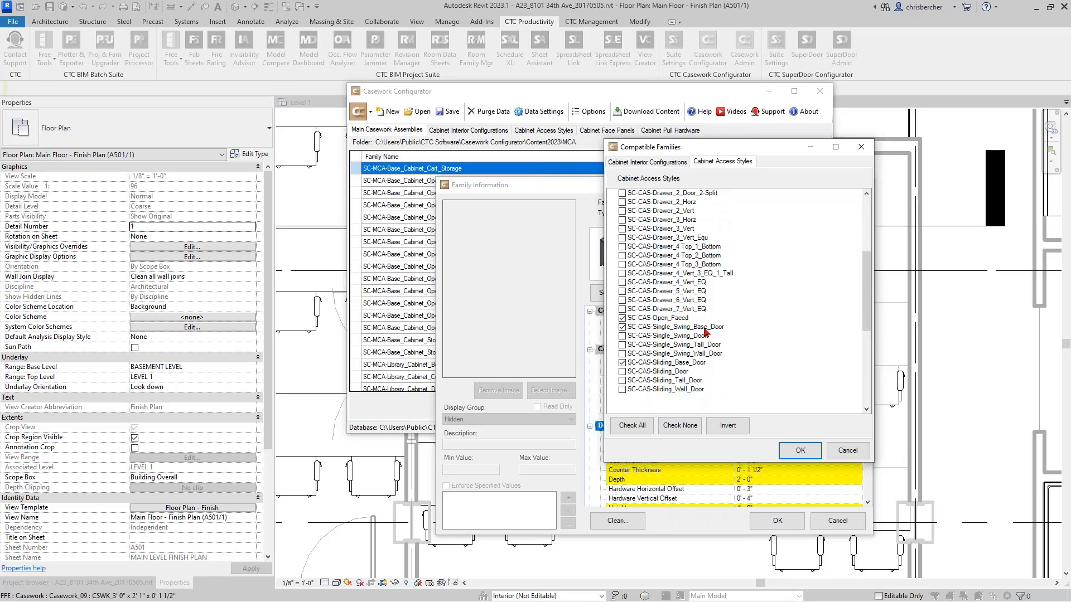
scroll(690, 323, "up", 1)
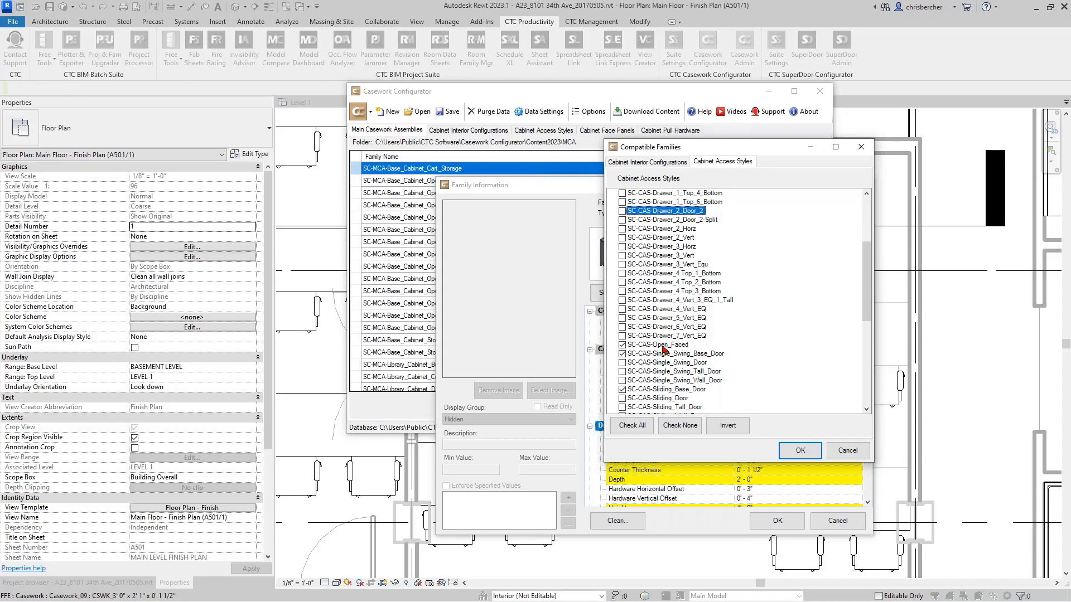
scroll(654, 315, "up", 1)
scroll(672, 262, "up", 2)
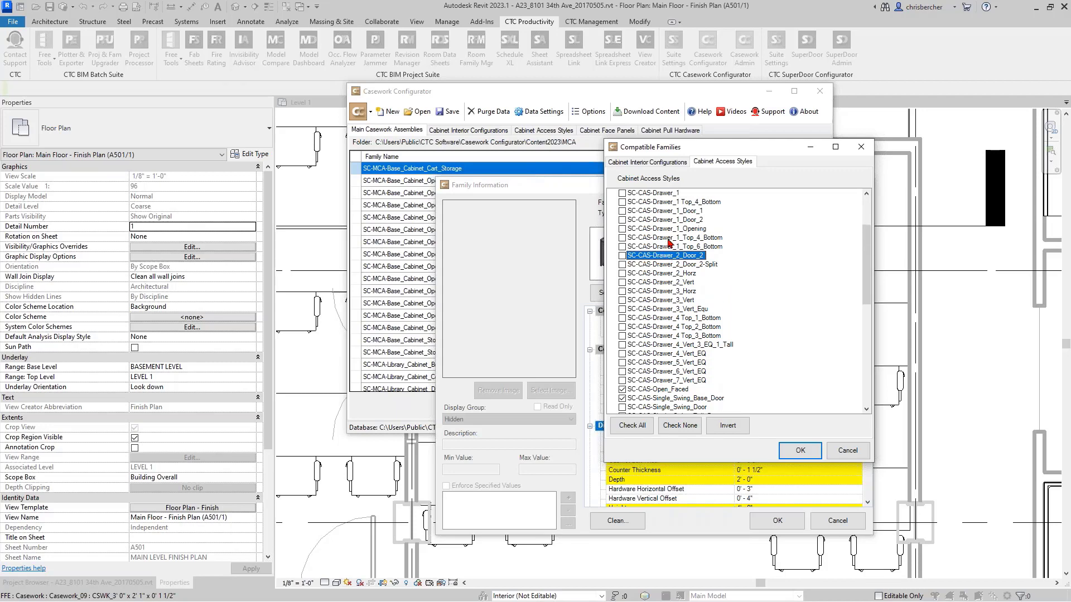
scroll(677, 270, "up", 1)
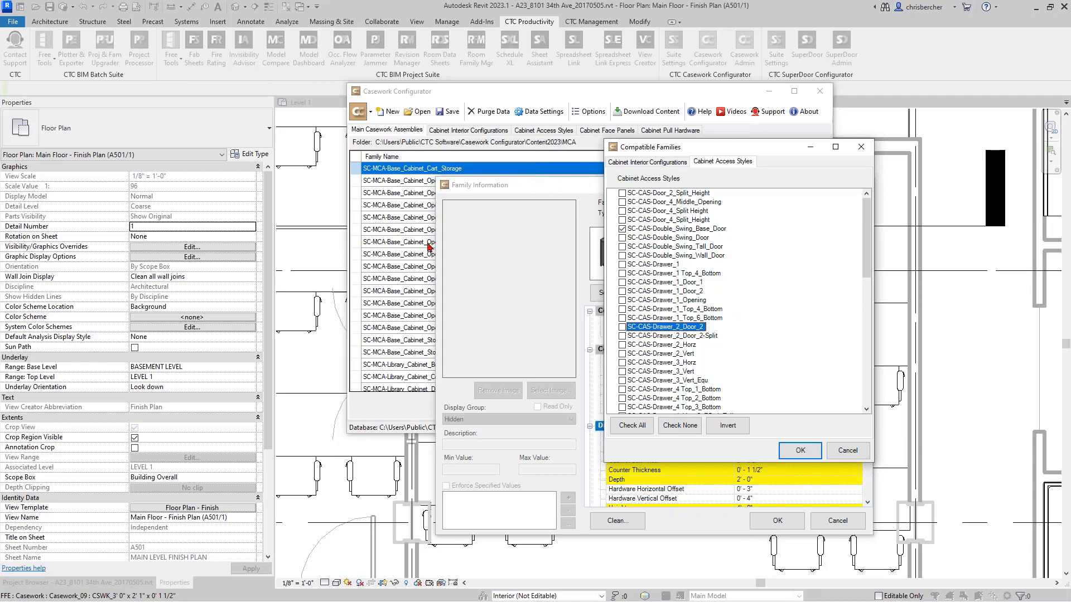
left_click(624, 327)
left_click(812, 453)
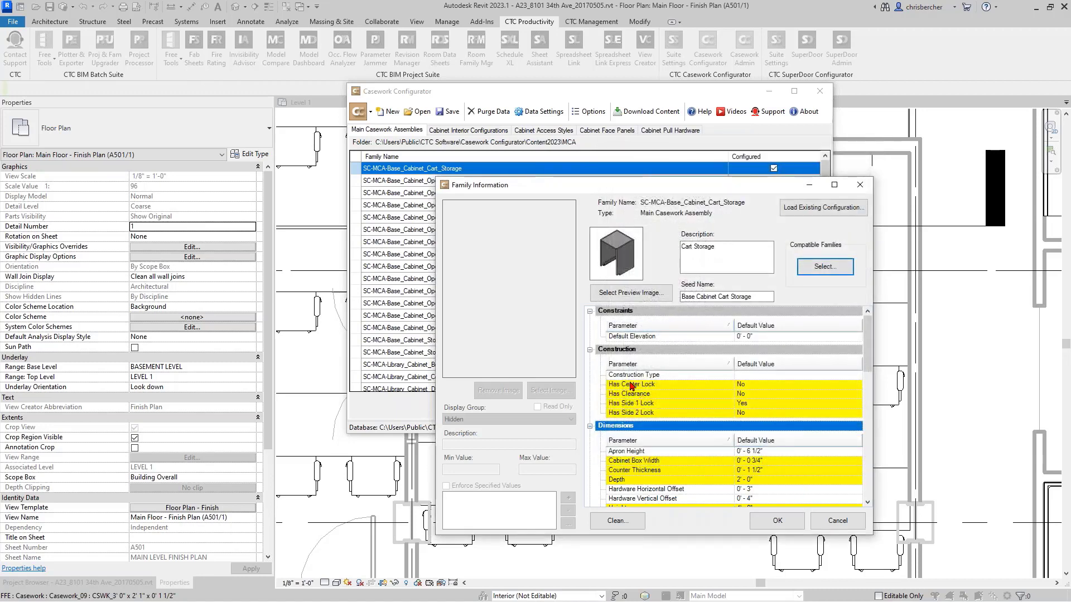
- Inspect the image, display group and specified values of the Has Side 2 Lock and Depth parameters
scroll(674, 349, "down", 3)
scroll(661, 372, "up", 3)
left_click(633, 413)
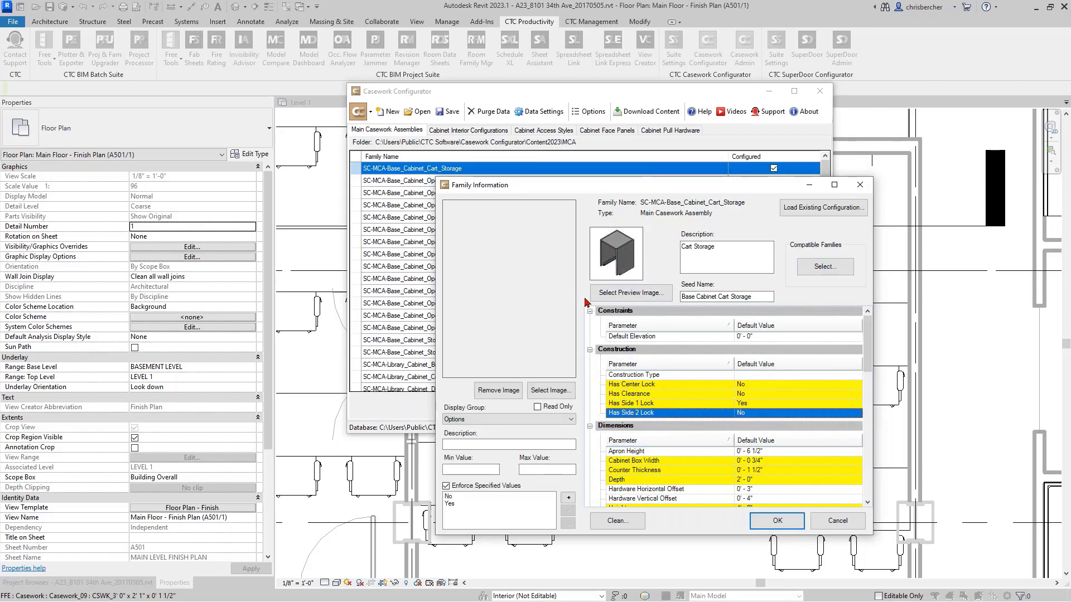
left_click(647, 479)
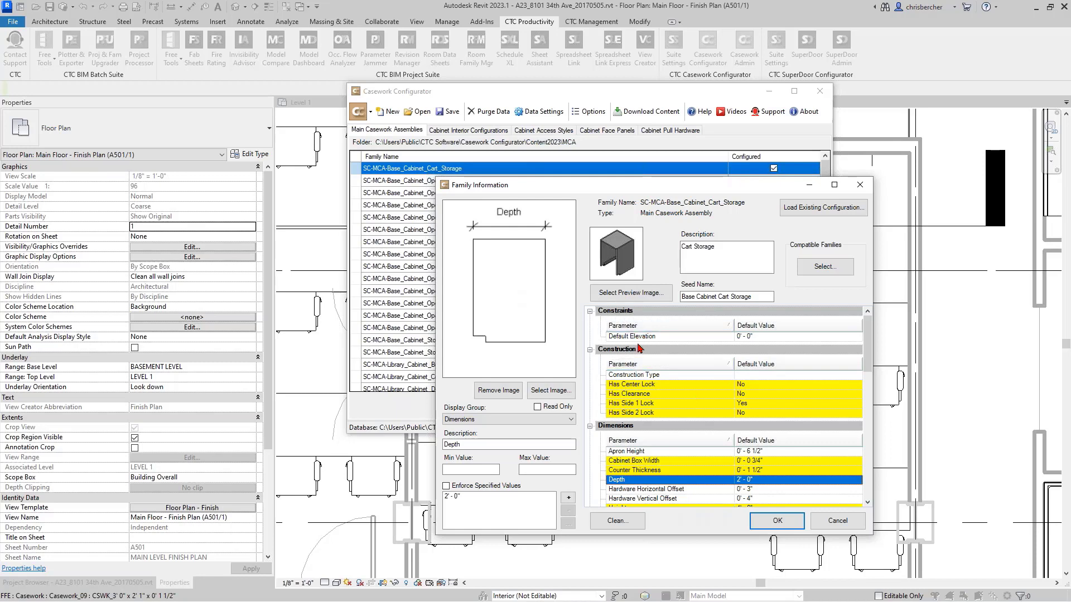
scroll(641, 440, "down", 2)
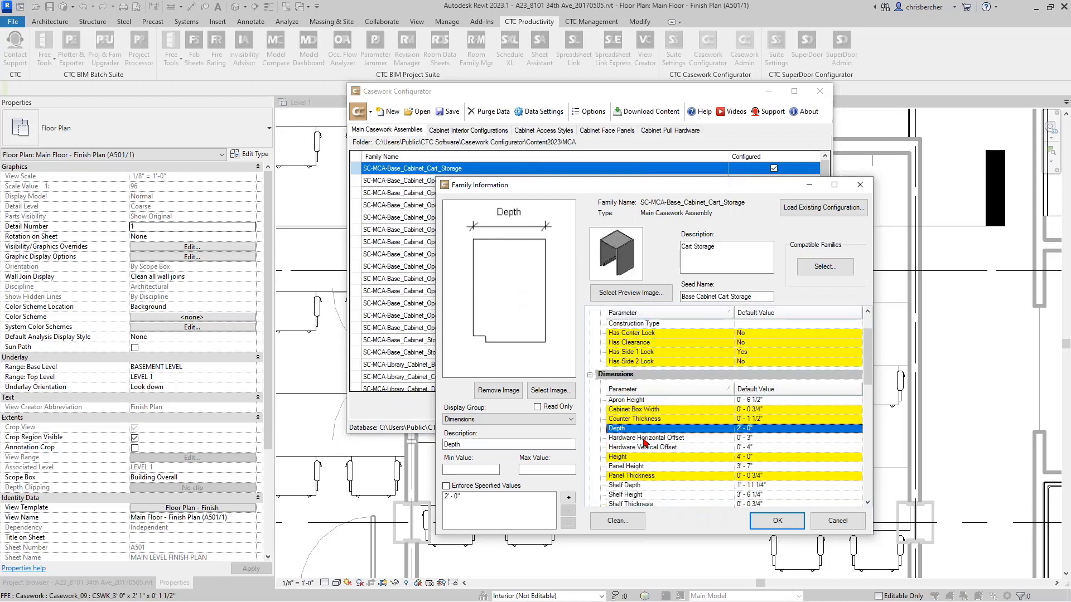
- Browse the images and display groups available for the Apron Height parameter, leaving both without making a choice
left_click(634, 402)
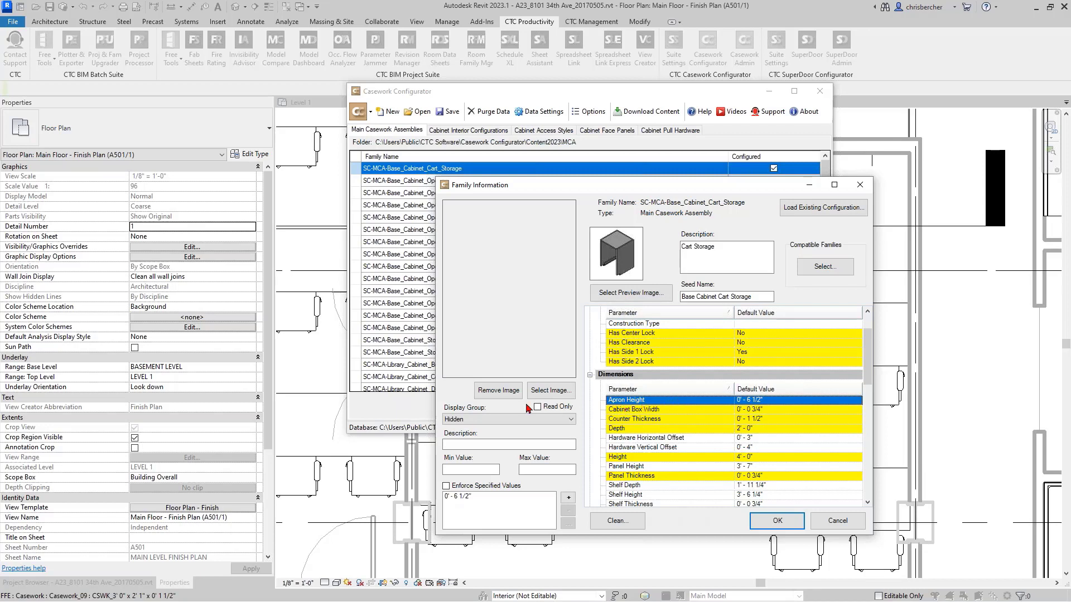
left_click(550, 390)
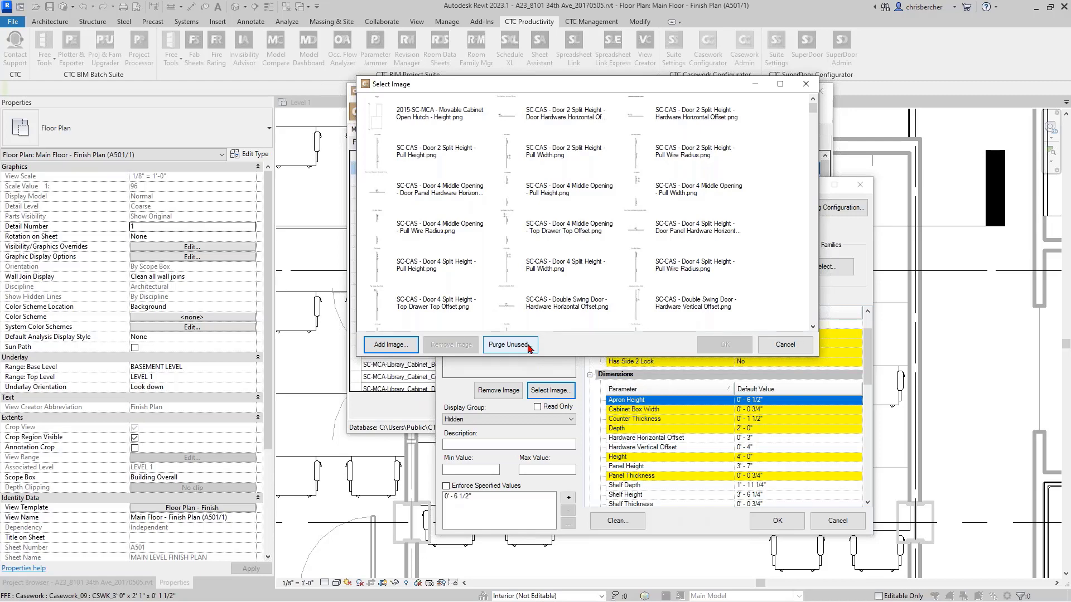
scroll(585, 223, "down", 10)
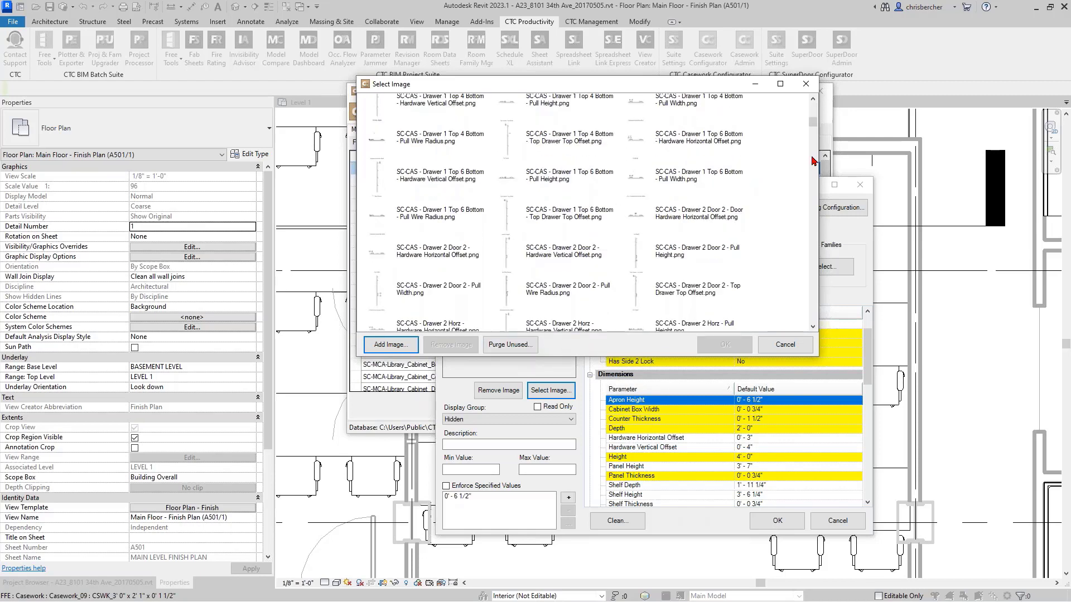
left_click_drag(814, 126, 812, 202)
scroll(570, 248, "down", 5)
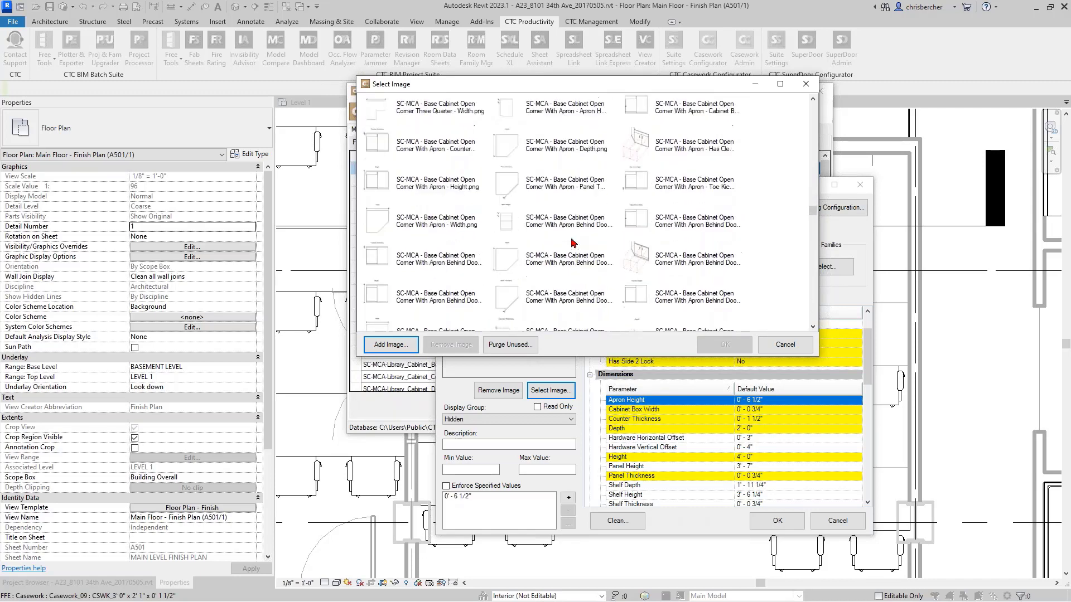
scroll(573, 243, "down", 5)
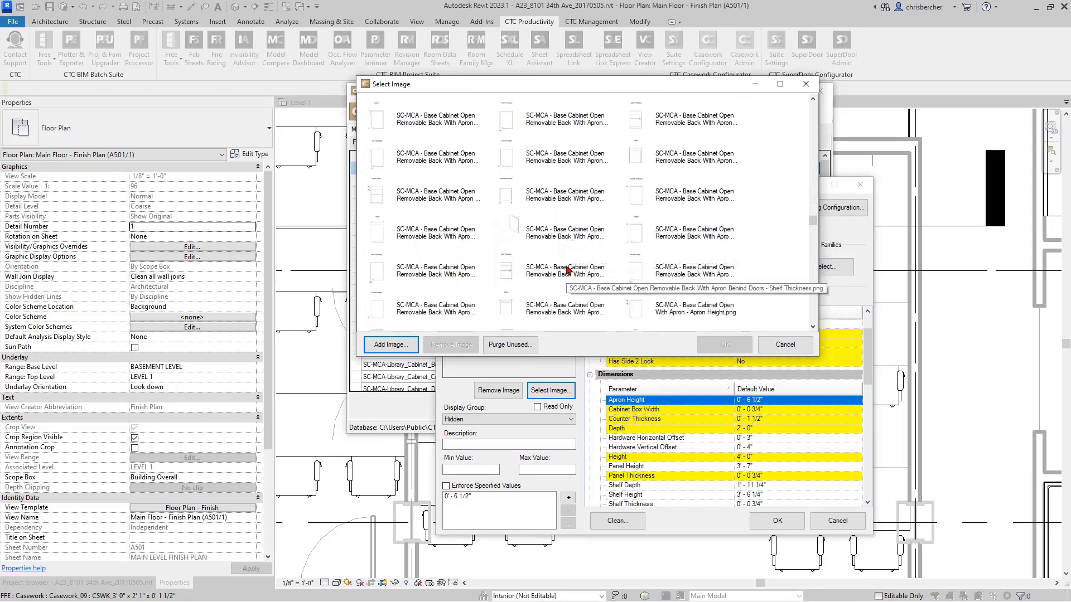
left_click(783, 343)
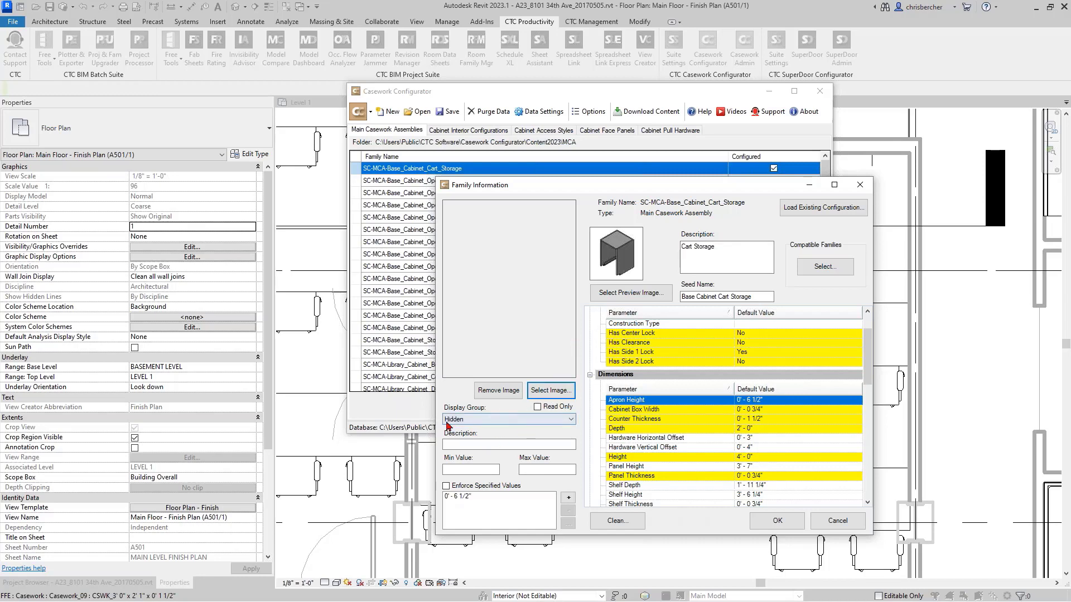
left_click(496, 419)
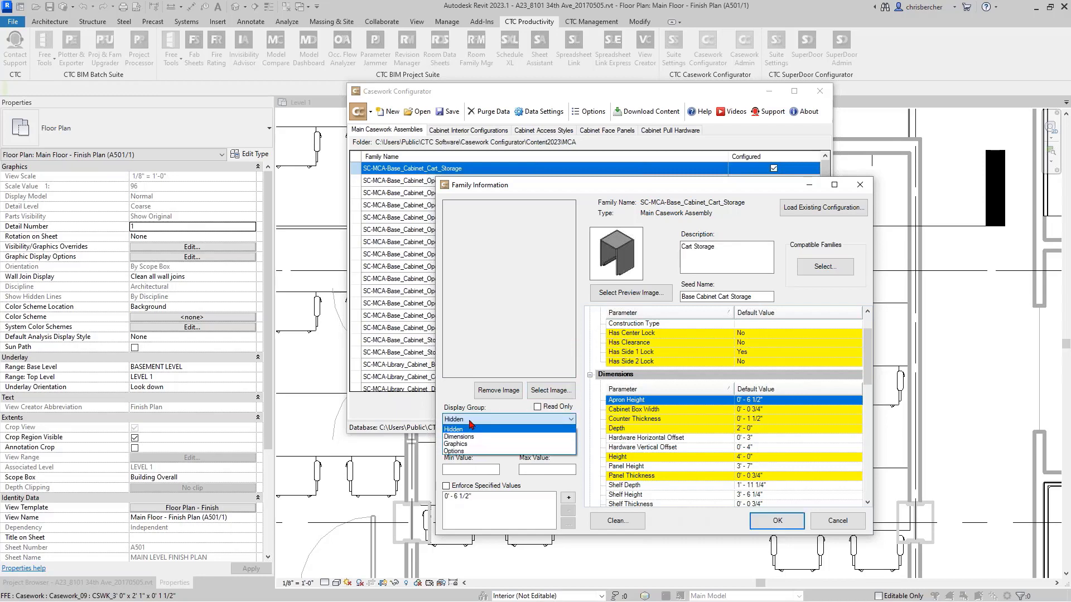
left_click(462, 395)
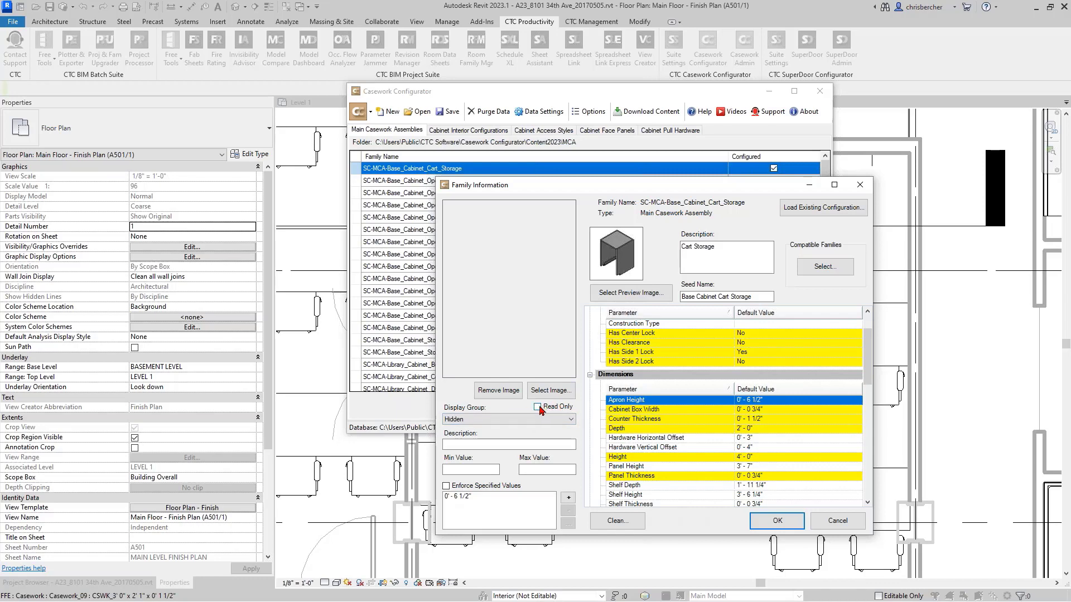
- Assign the Hardware Horizontal Offset and Hardware Vertical Offset parameters to the Dimensions display group as read-only
left_click(715, 438)
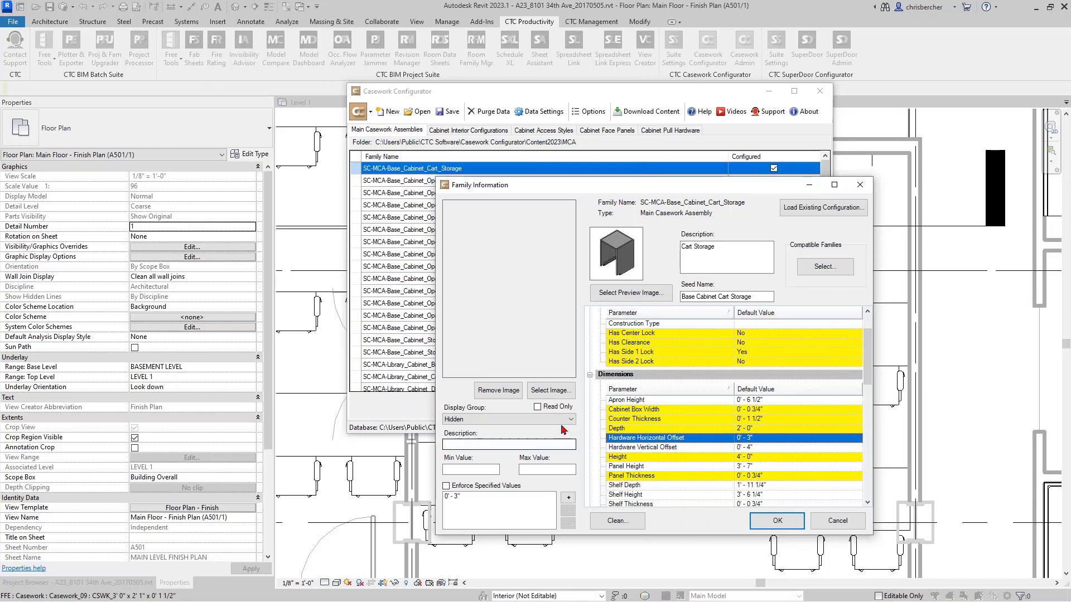
left_click(507, 419)
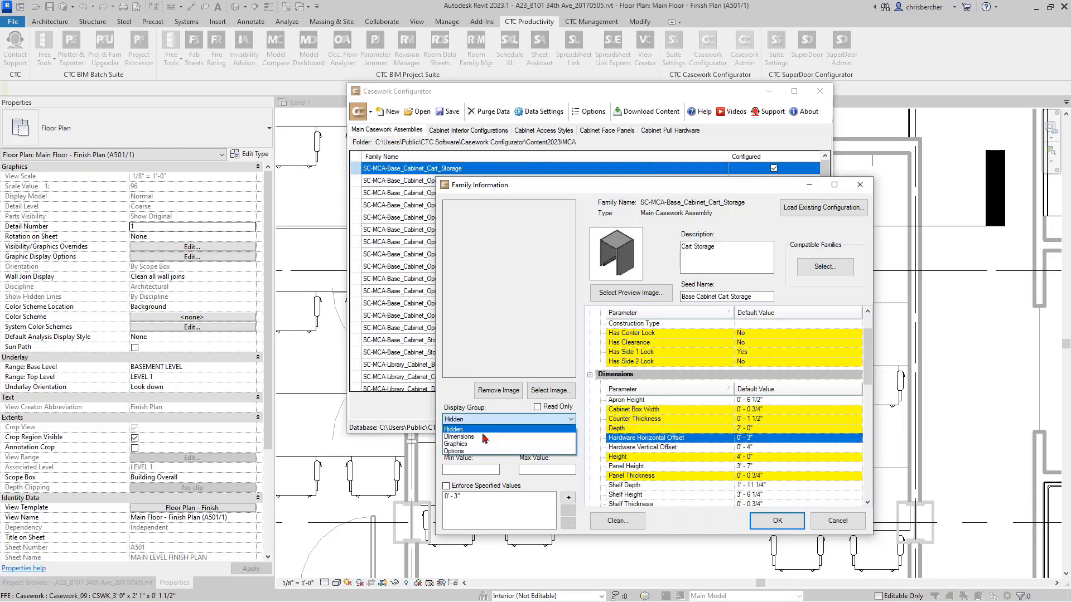
left_click(485, 439)
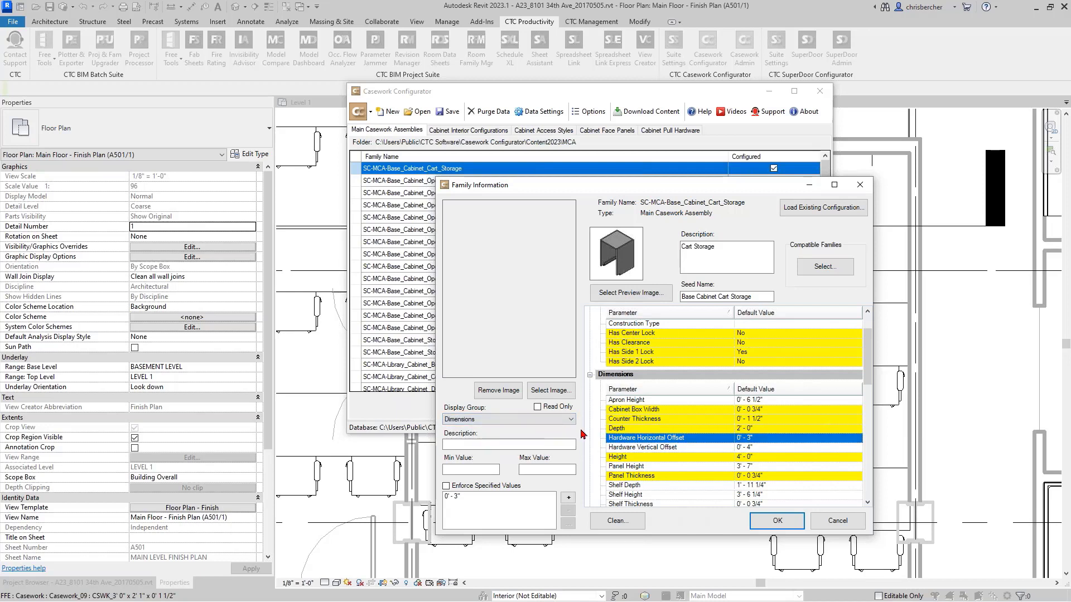
left_click(644, 447)
left_click(471, 420)
left_click(462, 437)
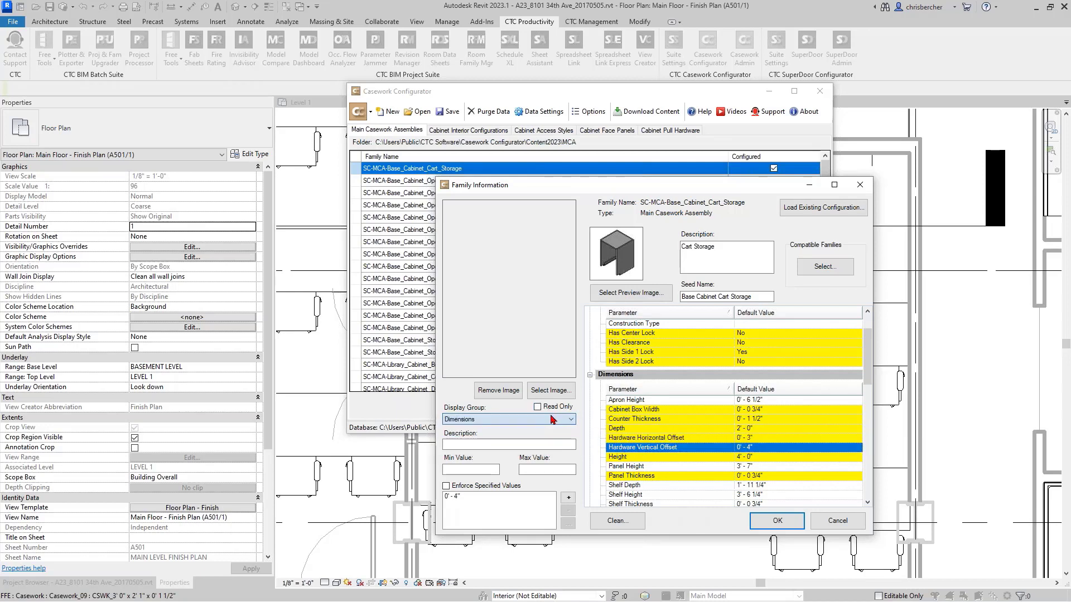
left_click(537, 406)
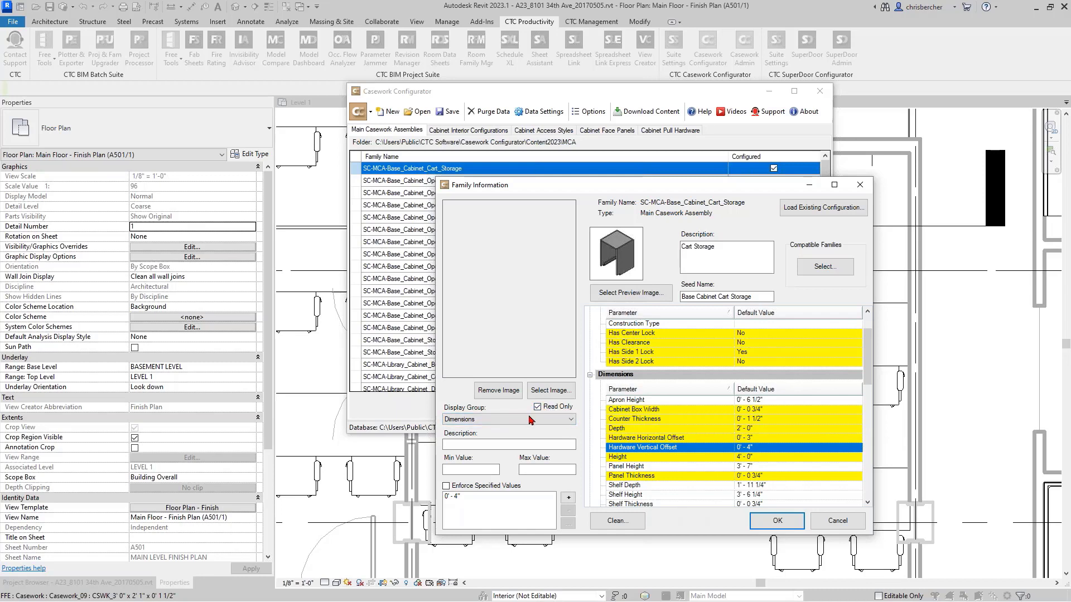
- Return both hardware offset parameters to the Hidden display group, clear Read Only for the vertical one, and accept the family information
left_click(506, 419)
left_click(497, 430)
left_click(626, 440)
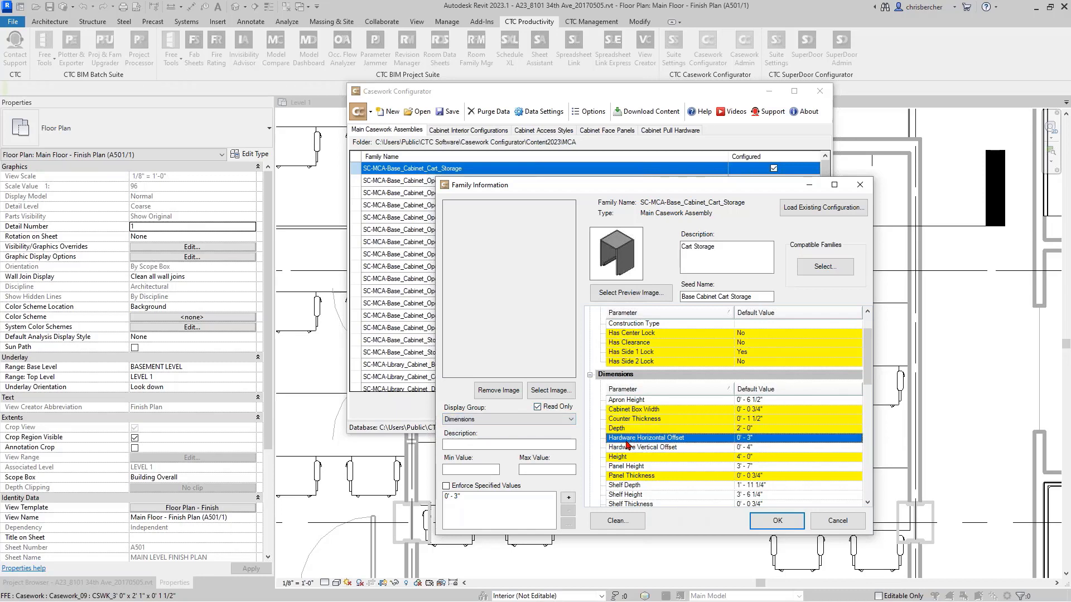
left_click(506, 419)
left_click(490, 439)
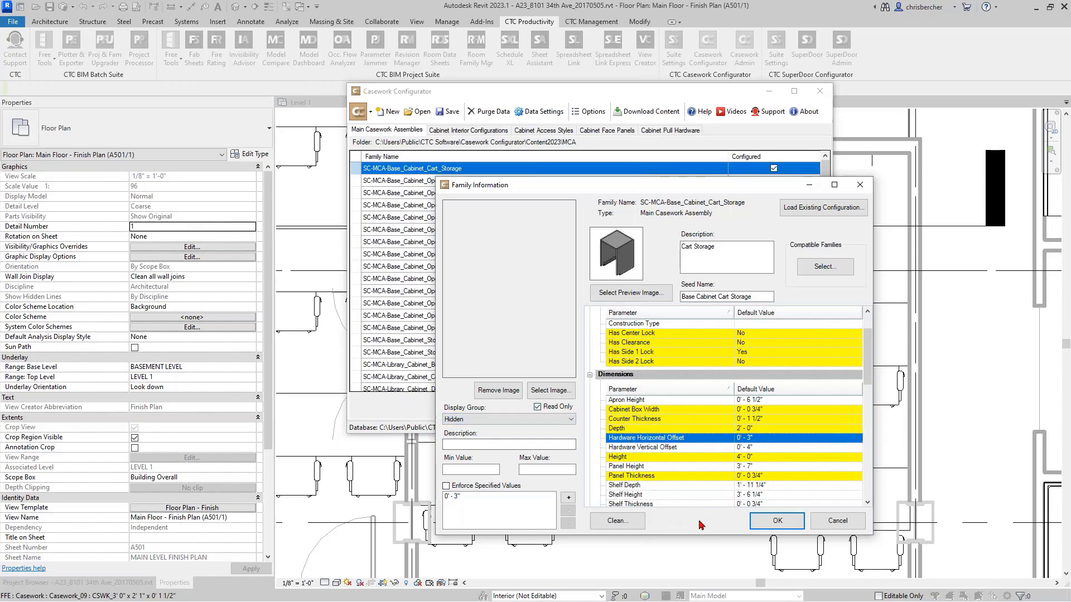
left_click(692, 448)
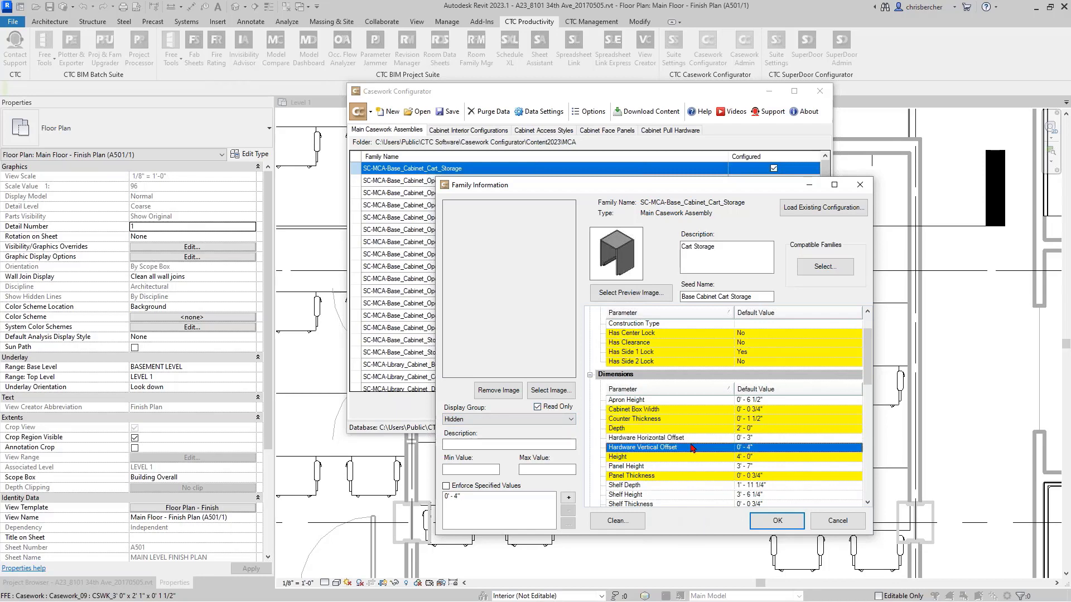
left_click(537, 407)
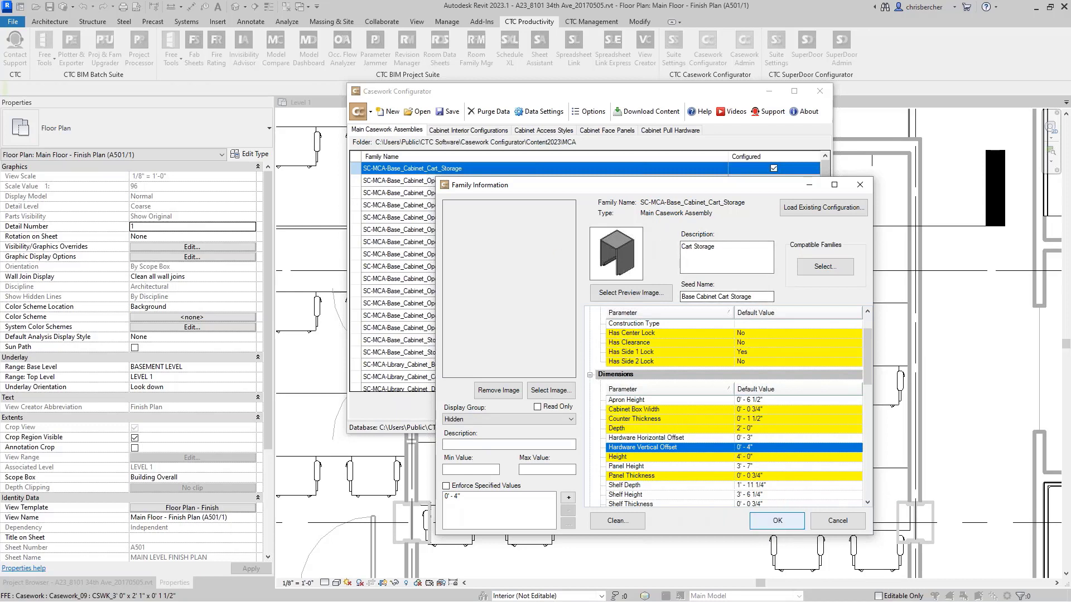
left_click(785, 526)
- Set the seed name of the SC-CIC-Single_Shelf cabinet interior configuration to SS and accept the change
left_click(452, 129)
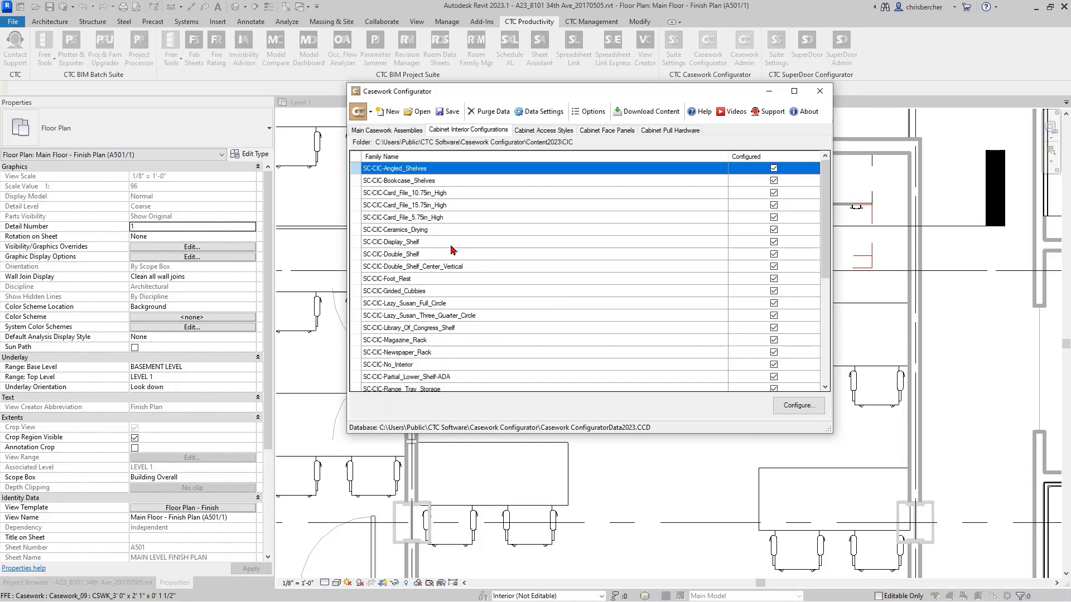
scroll(469, 249, "down", 4)
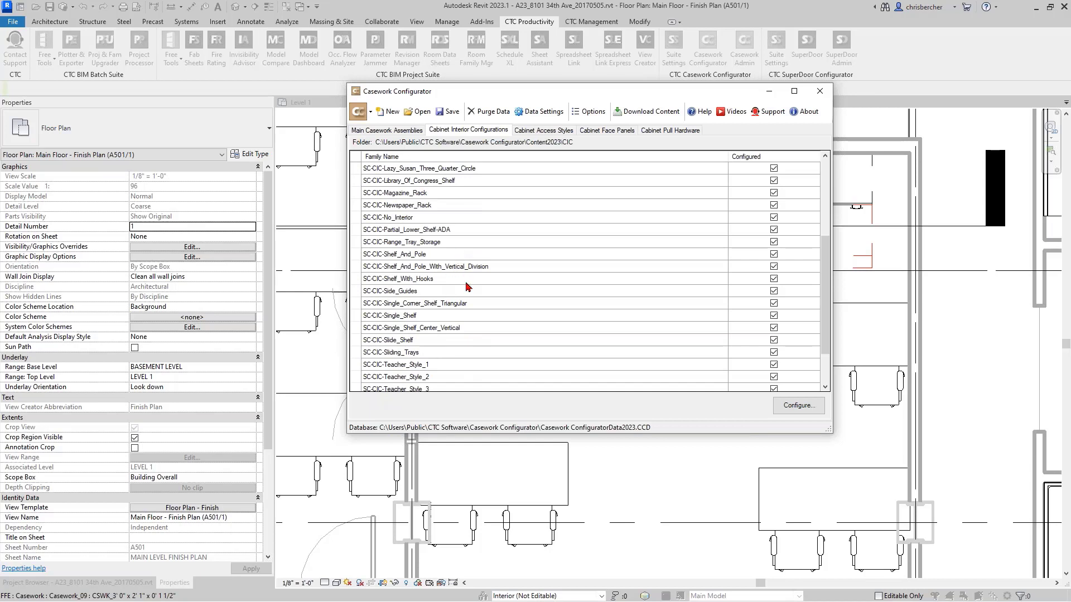
left_click(493, 316)
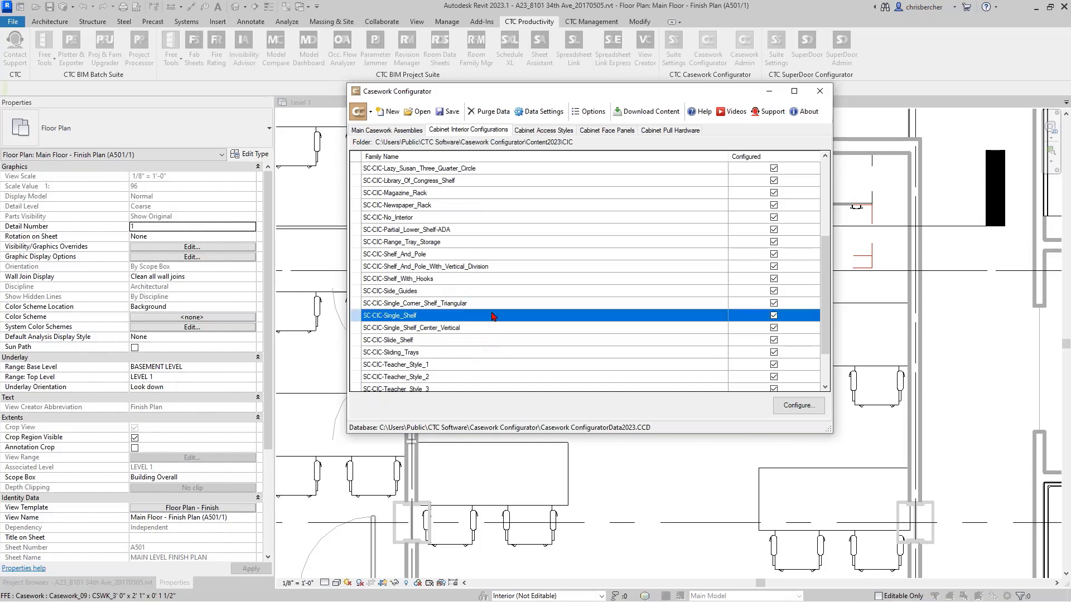
double_click(546, 319)
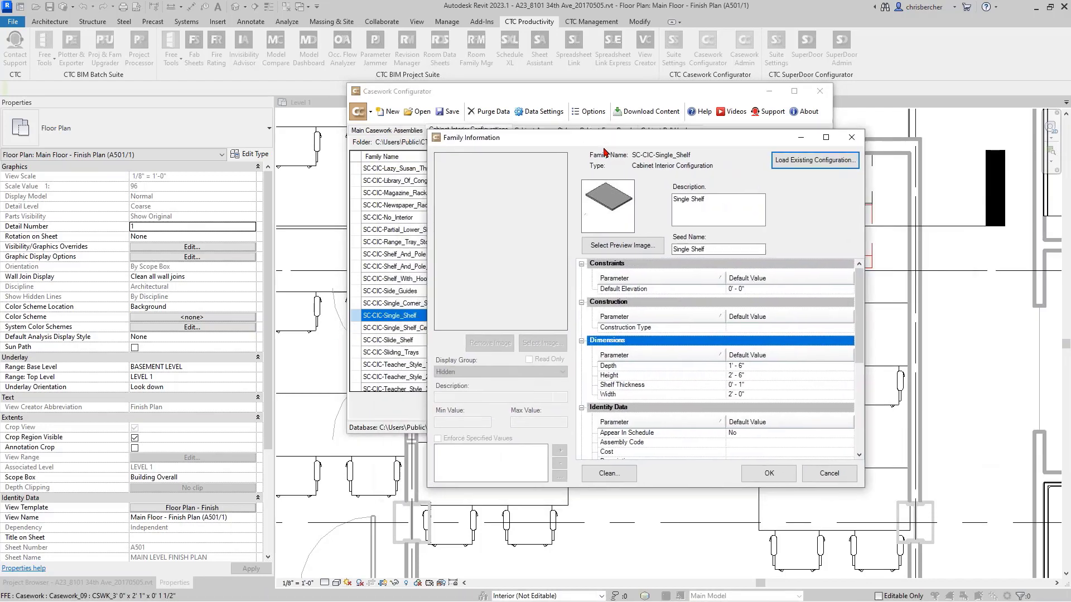
key("Tab")
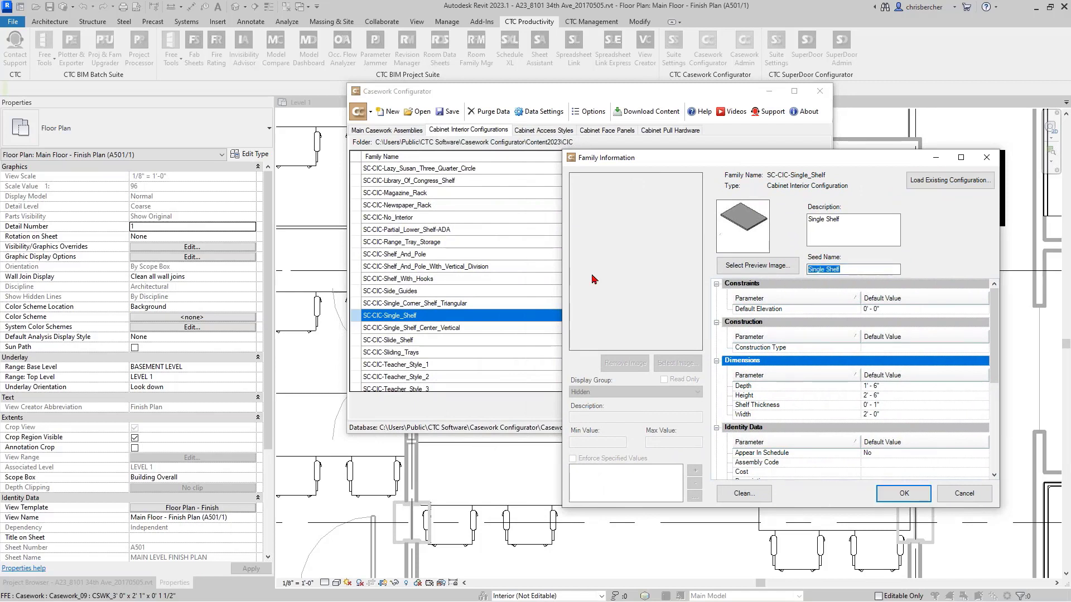
type("SS")
left_click(904, 494)
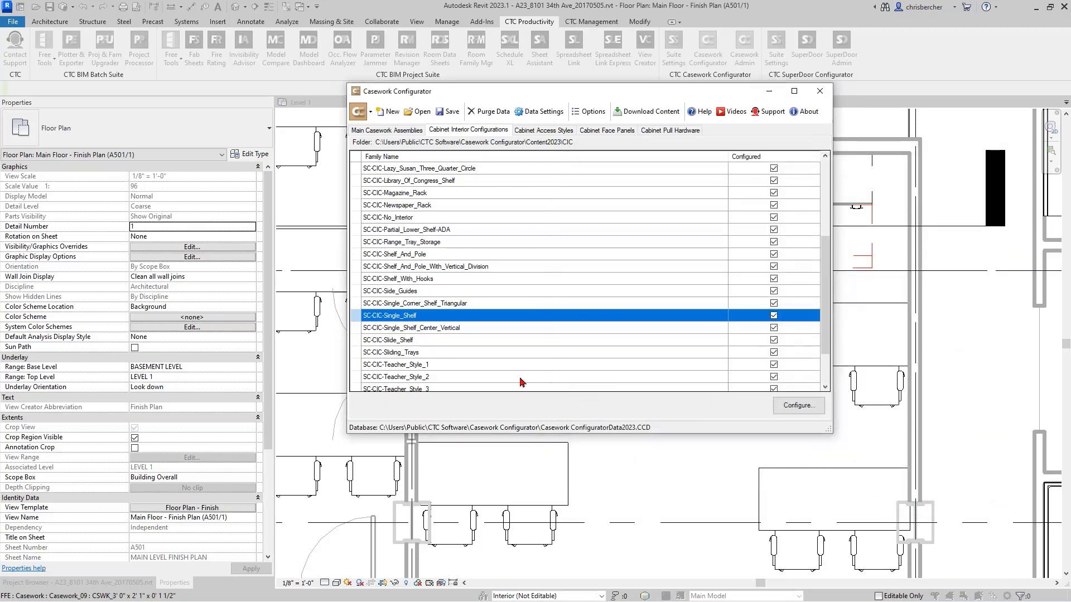
- Set the seed name of the SC-CIC-Single_Shelf_Center_Vertical cabinet interior configuration to SS_CV
left_click(470, 331)
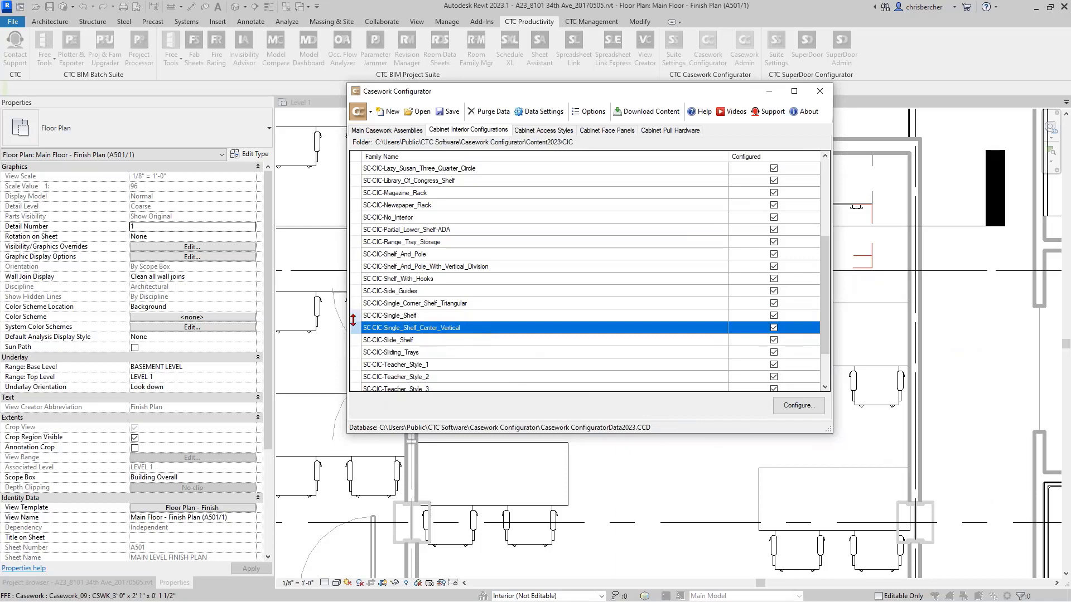
double_click(451, 328)
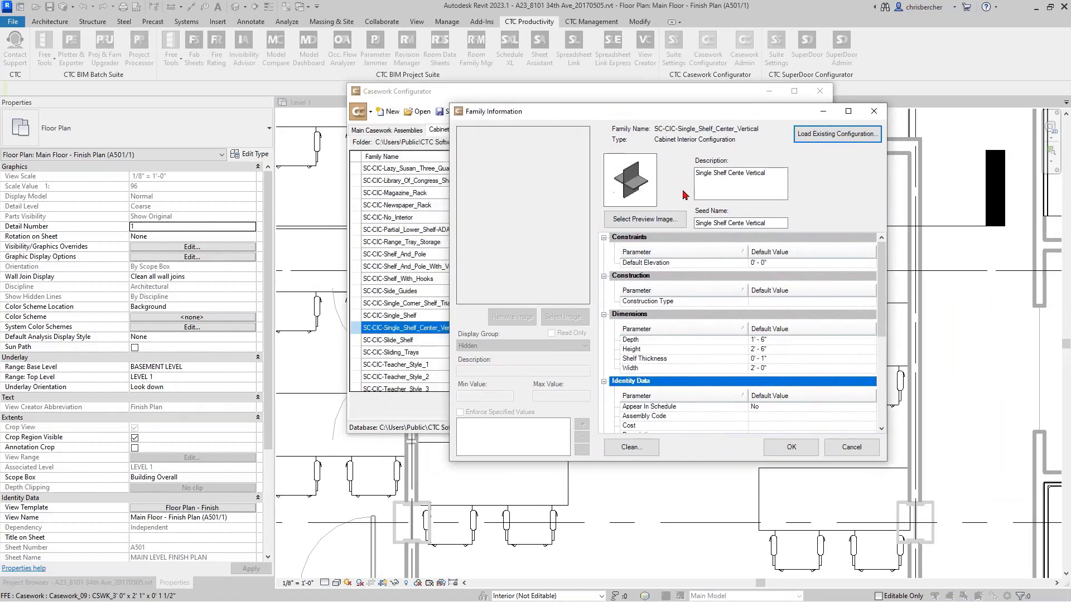
key("Tab")
key("Tab")
type("SS")
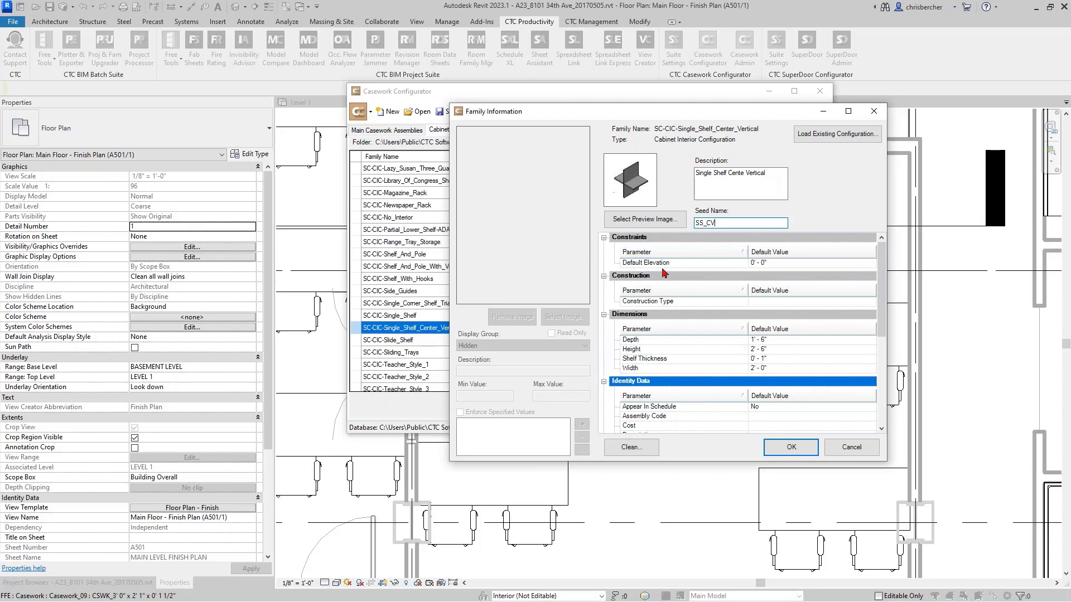
- Correct the configuration's description to Single Shelf Center Vertical and accept the family information
left_click_drag(735, 223, 618, 229)
left_click(743, 174)
type("r")
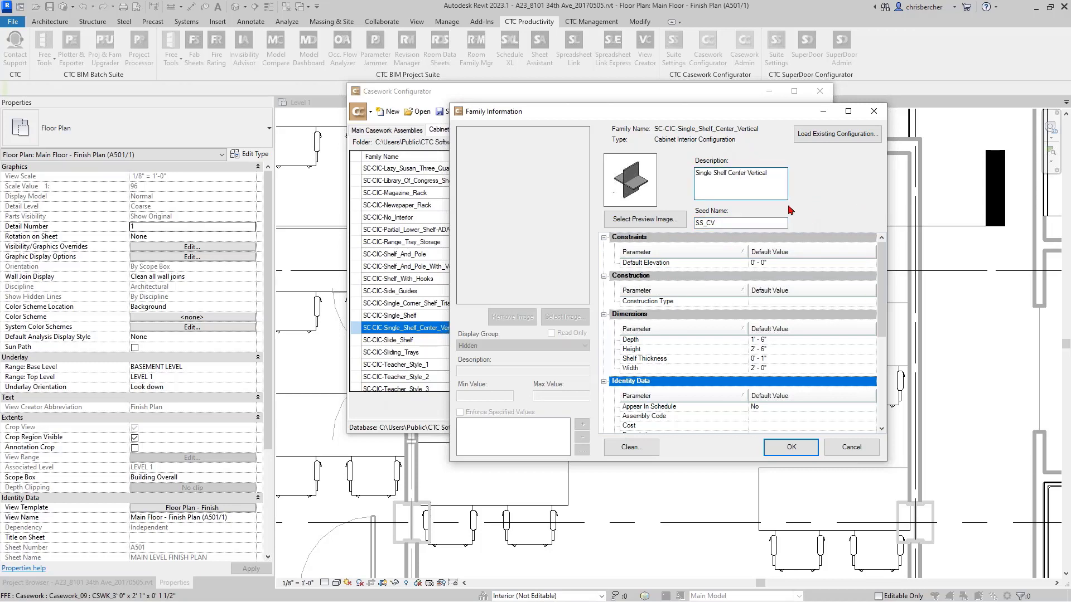
double_click(748, 173)
left_click(798, 442)
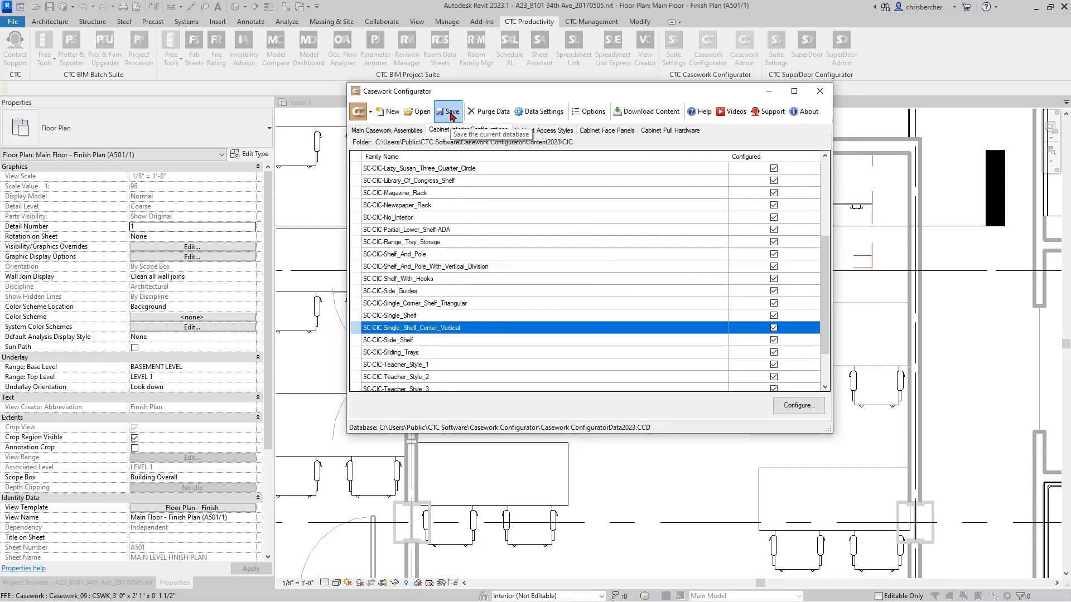
- Replace the seed name of the SC-CAS-Drawer_1_Door_1 cabinet access style with a short code beginning with D1 and accept it
left_click(543, 130)
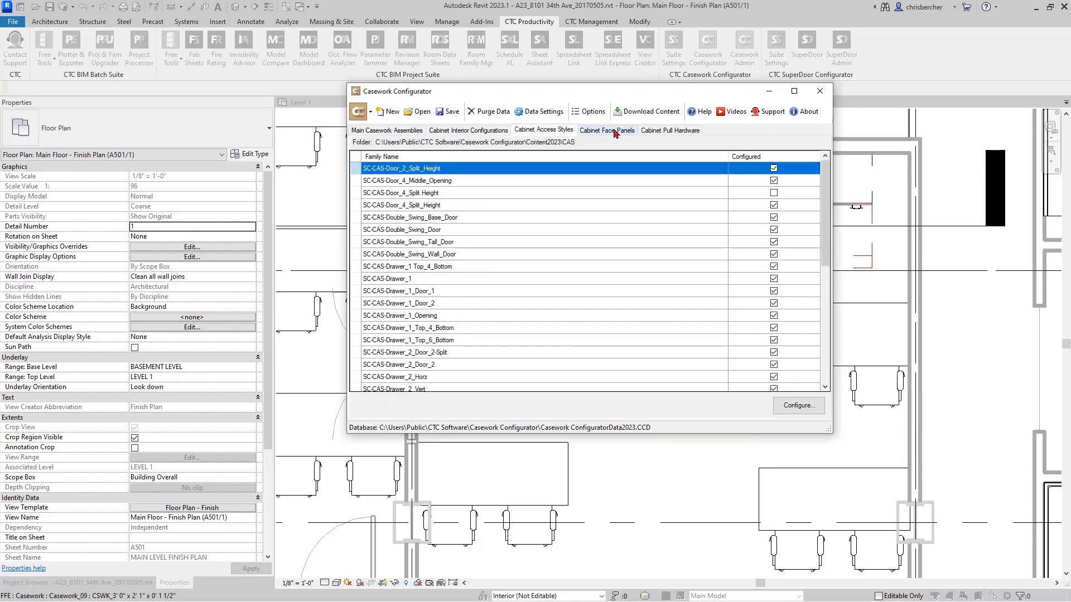
left_click(458, 291)
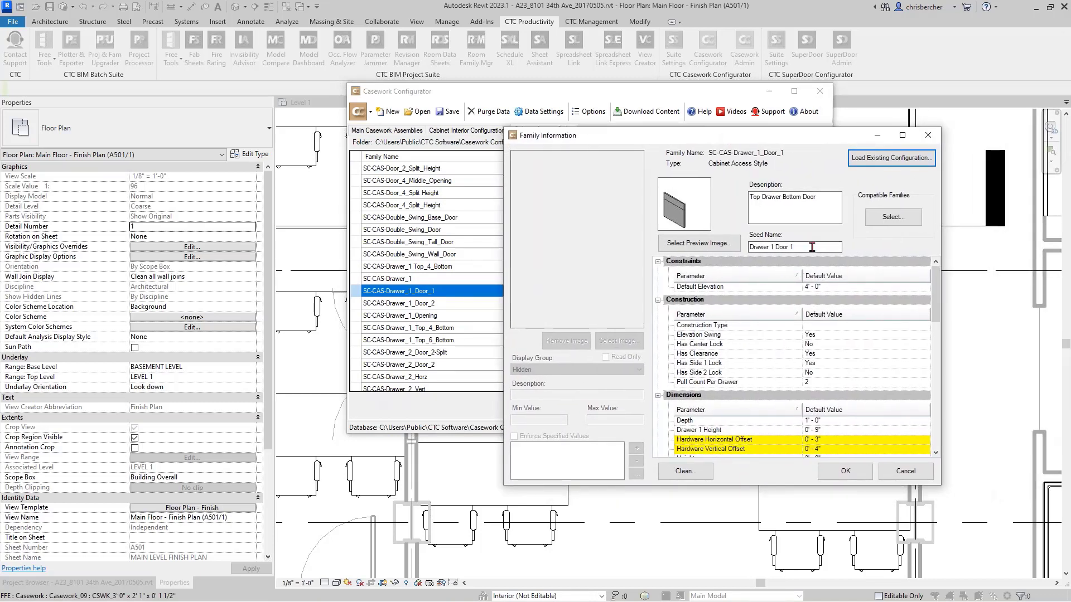
left_click_drag(812, 247, 747, 247)
type("1D1")
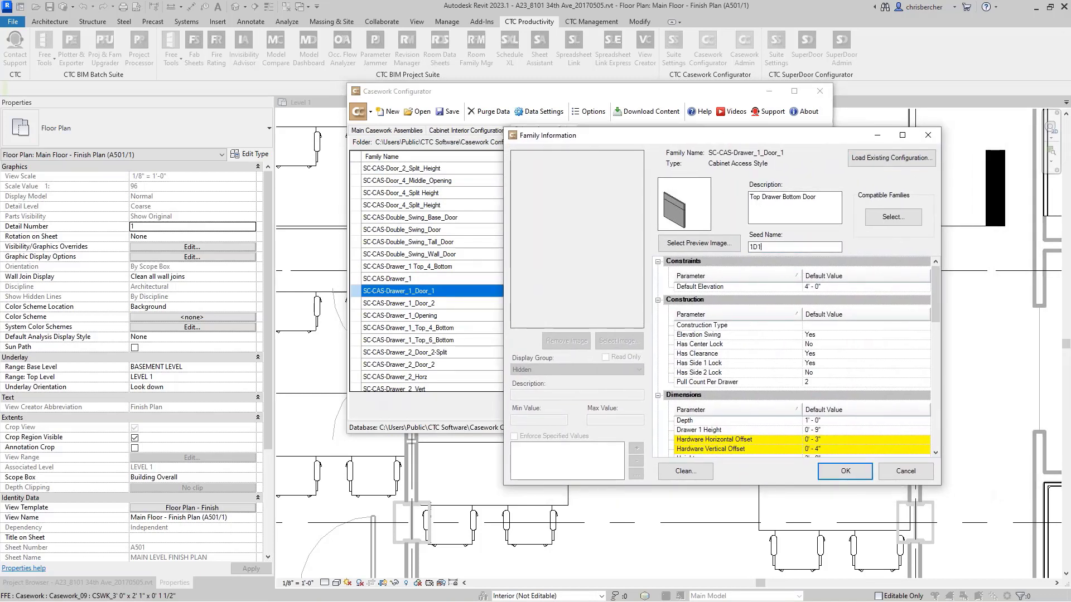
key("BackSpace")
key("BackSpace")
key("BackSpace")
type("D11D")
left_click(845, 471)
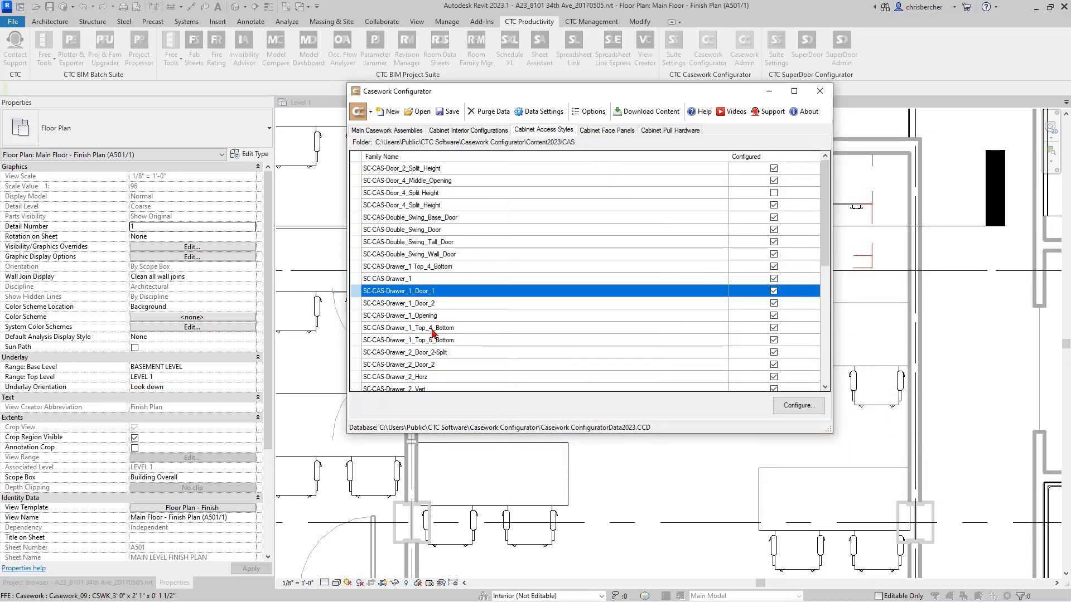
- Set the seed name of the SC-CFP-Flush_Panel cabinet face panel to F and accept the change
left_click(607, 130)
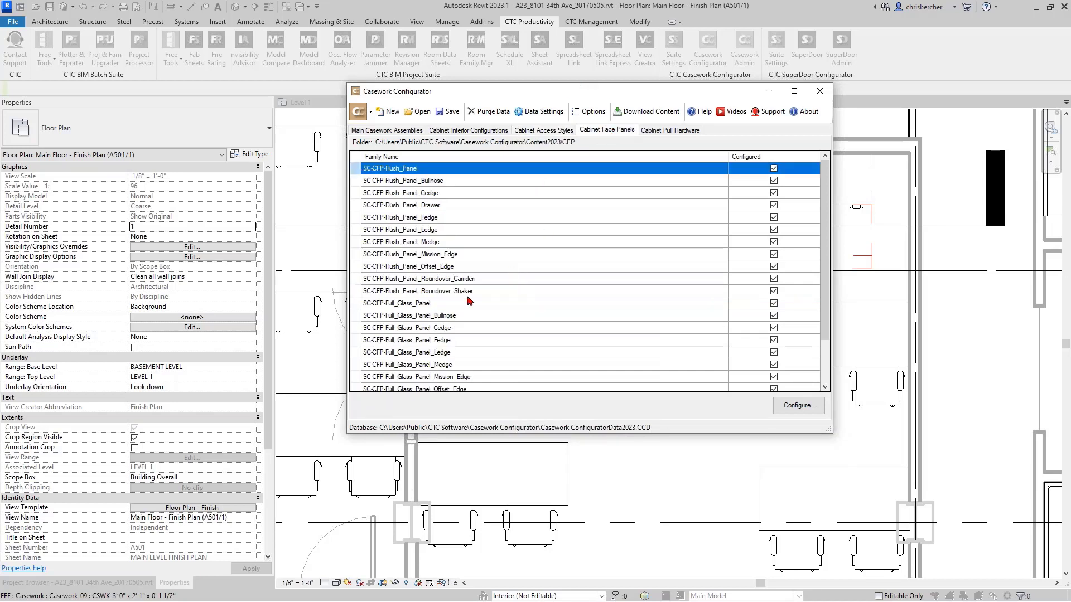
double_click(448, 169)
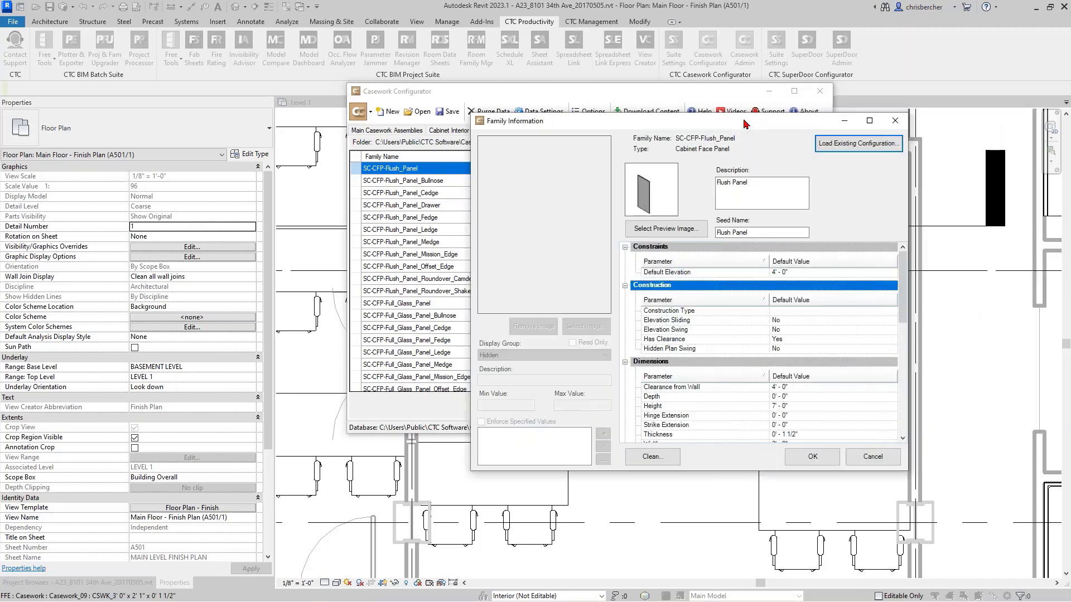
type("F")
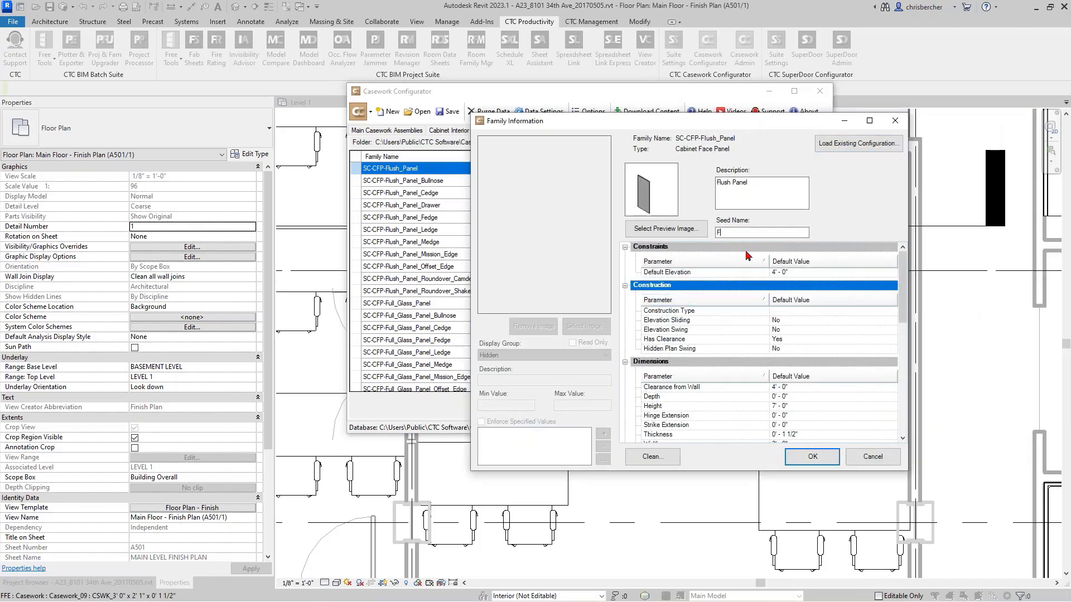
left_click(815, 455)
- Replace the seed name of the SC-CFP-Full_Glass_Panel face panel with an abbreviation beginning with F and accept it
double_click(481, 306)
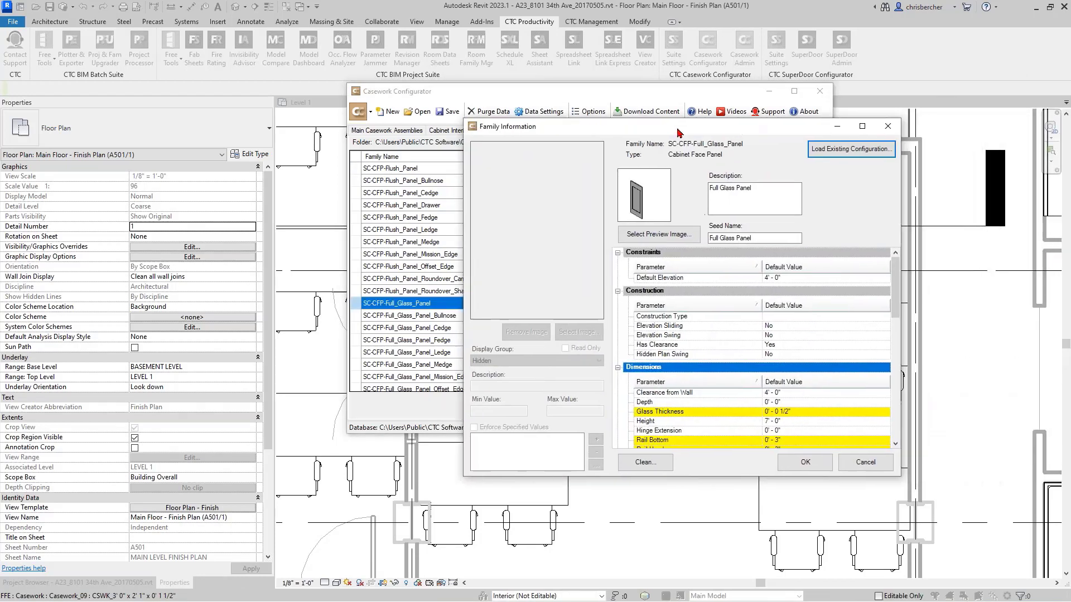
type("FG")
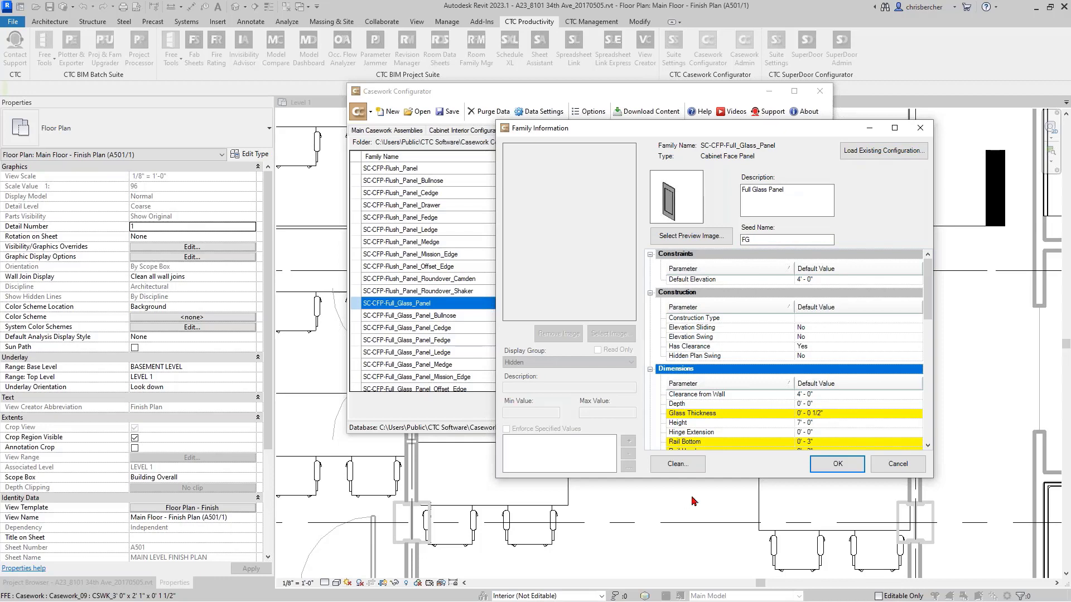
left_click(816, 463)
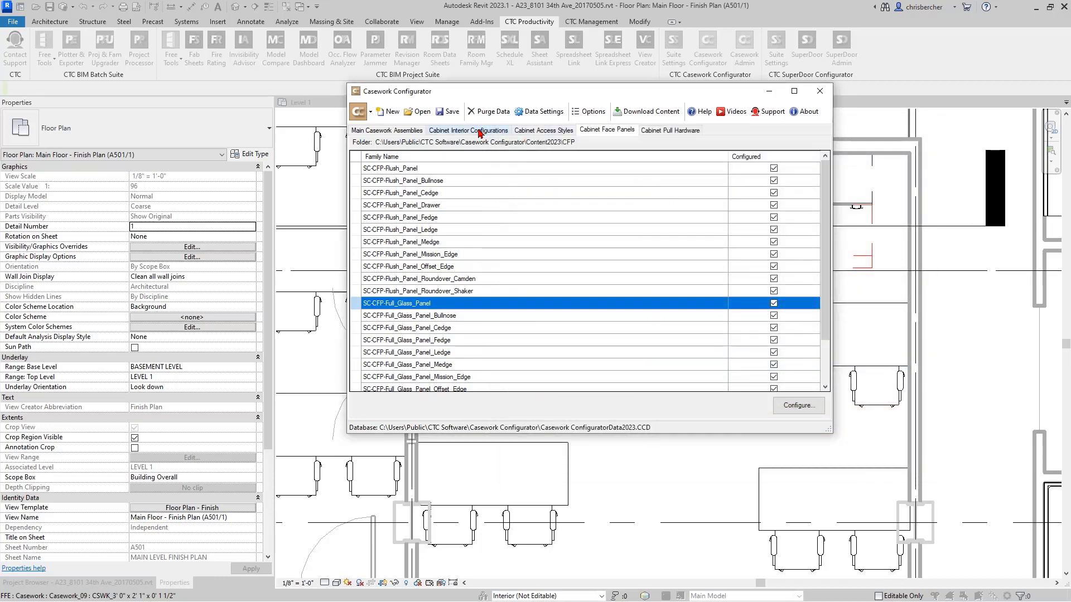
- Set the seed name of the SC-CAS-Drawer_1_Door_2 cabinet access style to D1D2 and accept the change
left_click(532, 130)
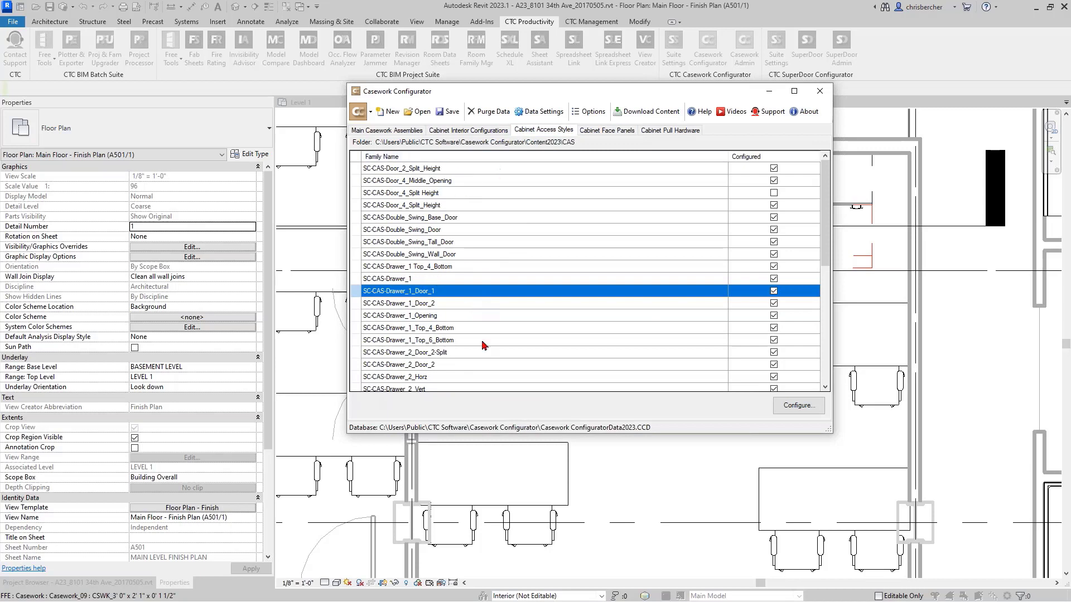
left_click(472, 305)
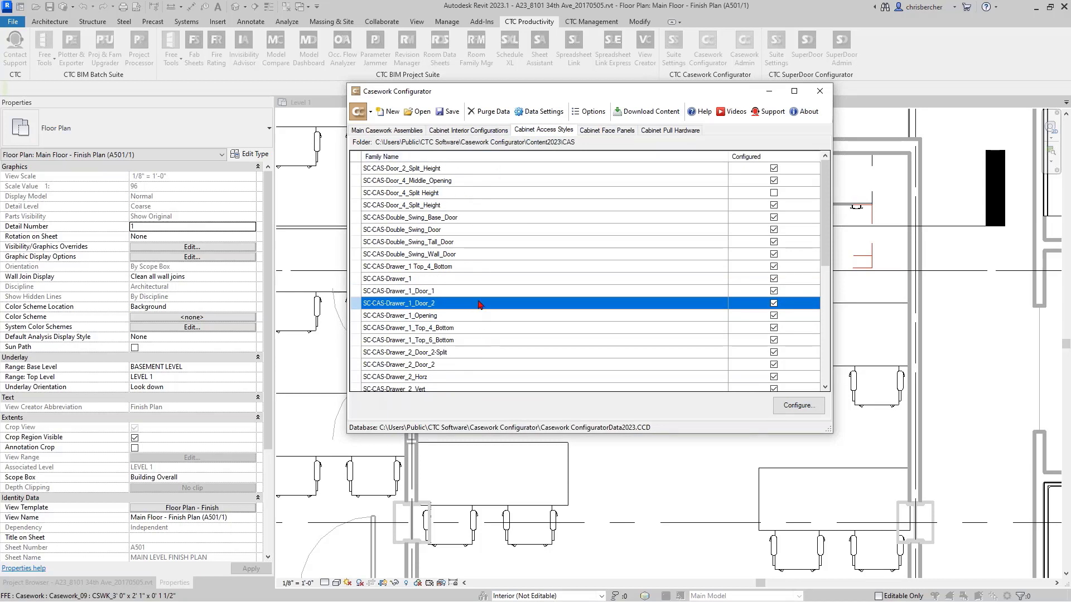
double_click(479, 301)
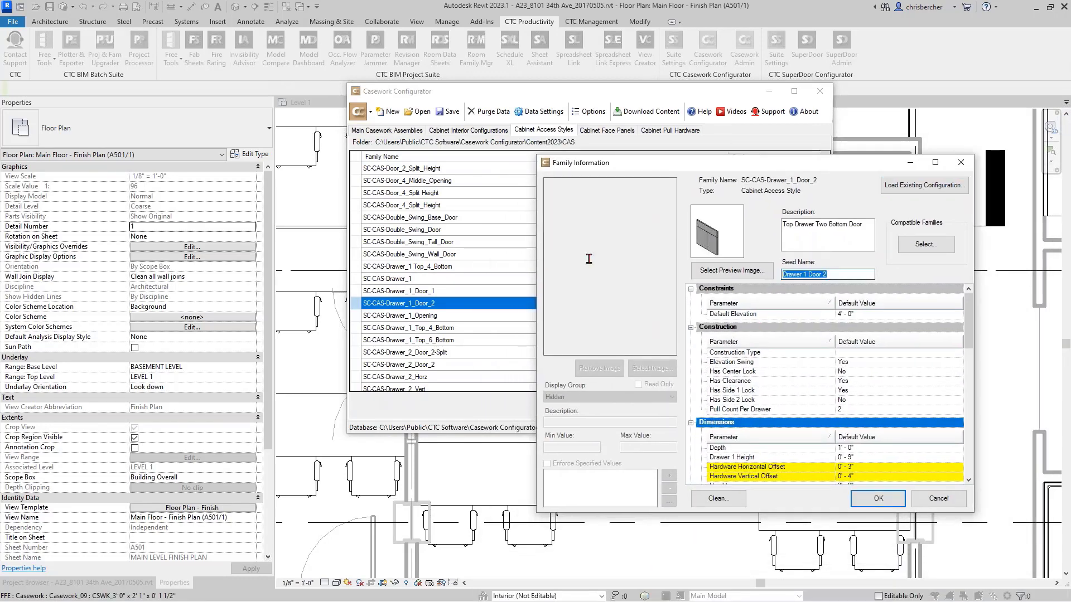
type("D1D2")
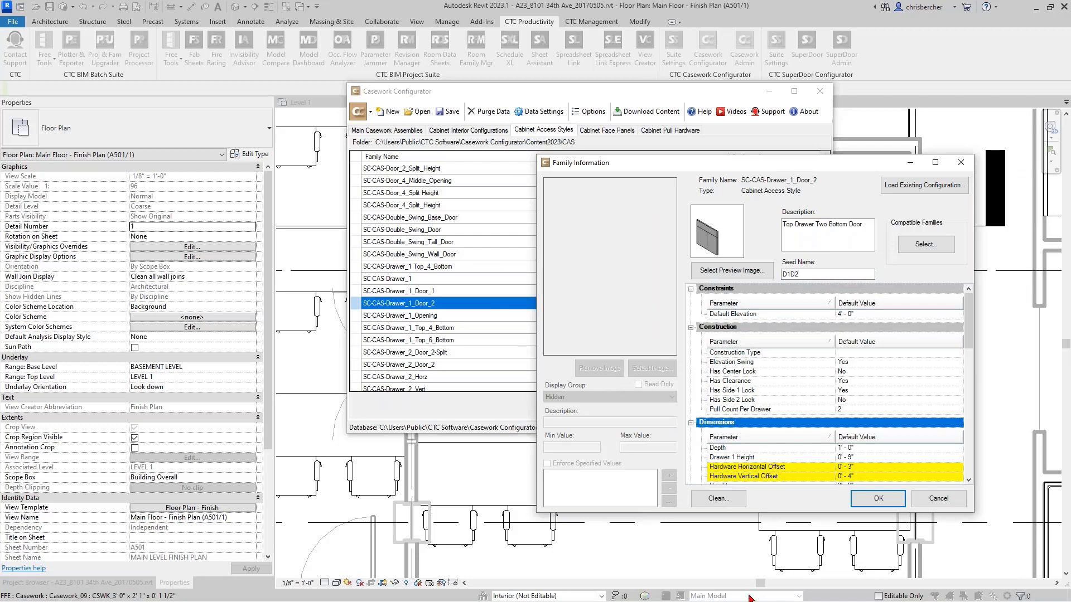
left_click(878, 498)
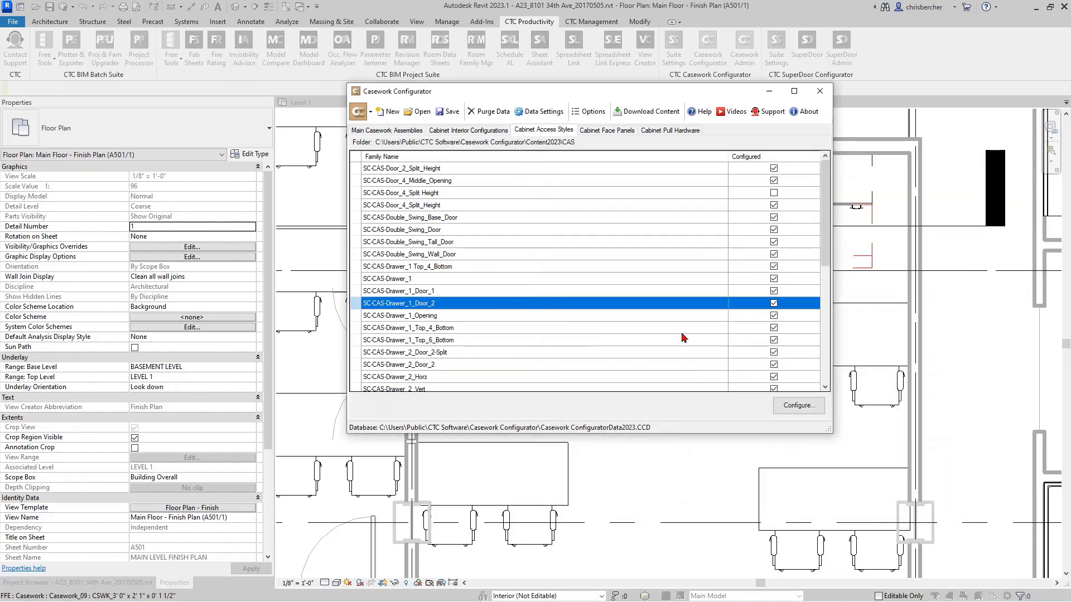
- Replace the seed name of the SC-CPH-Decorative_Pull_Style_3 pull hardware with an abbreviation beginning with P and accept it
left_click(675, 131)
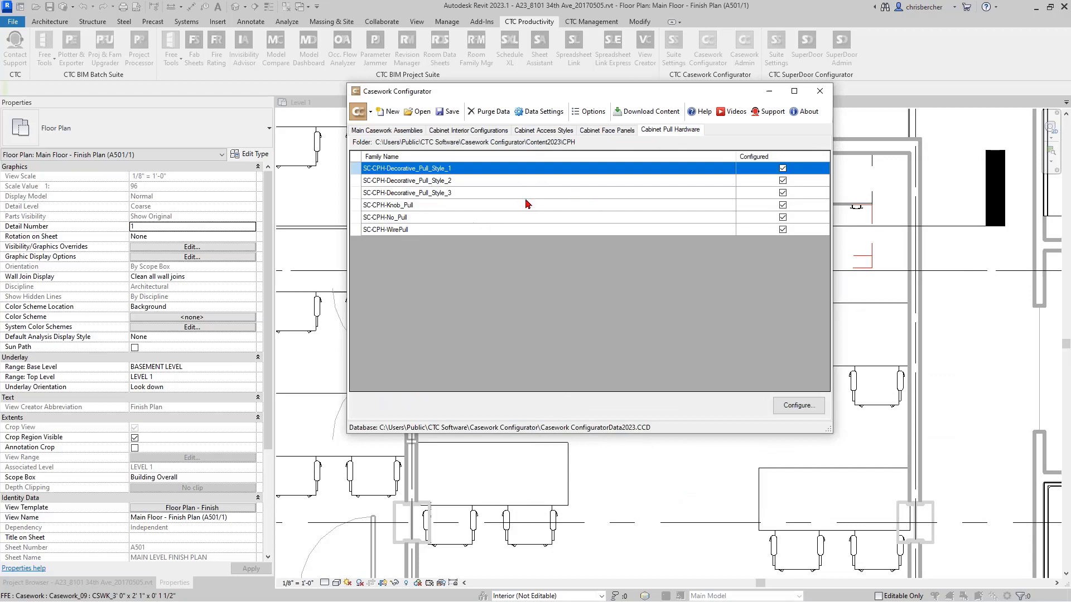
left_click(664, 193)
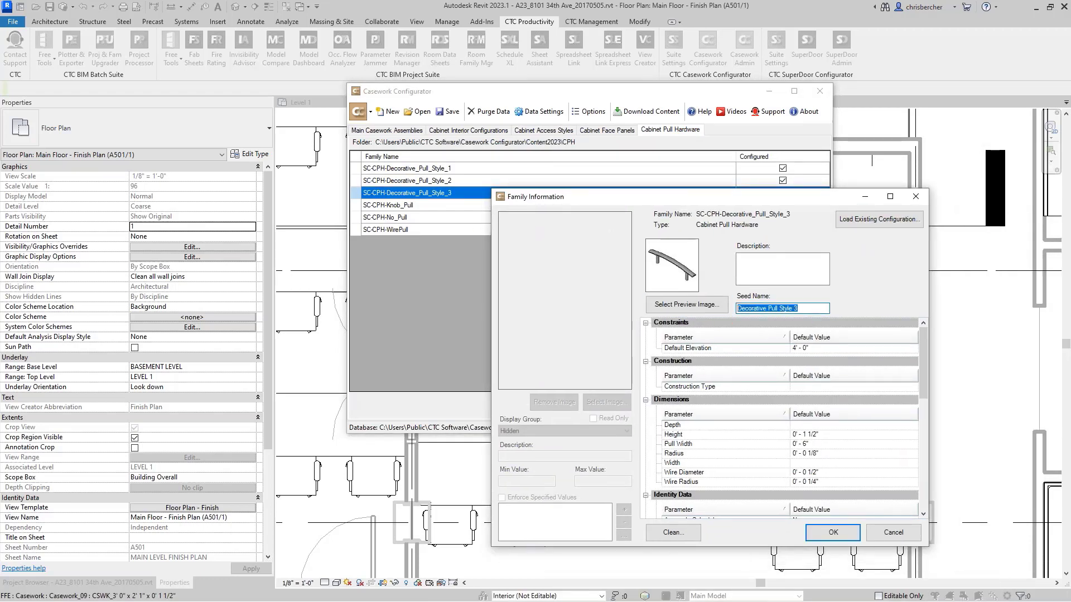
type("PS3")
left_click(826, 531)
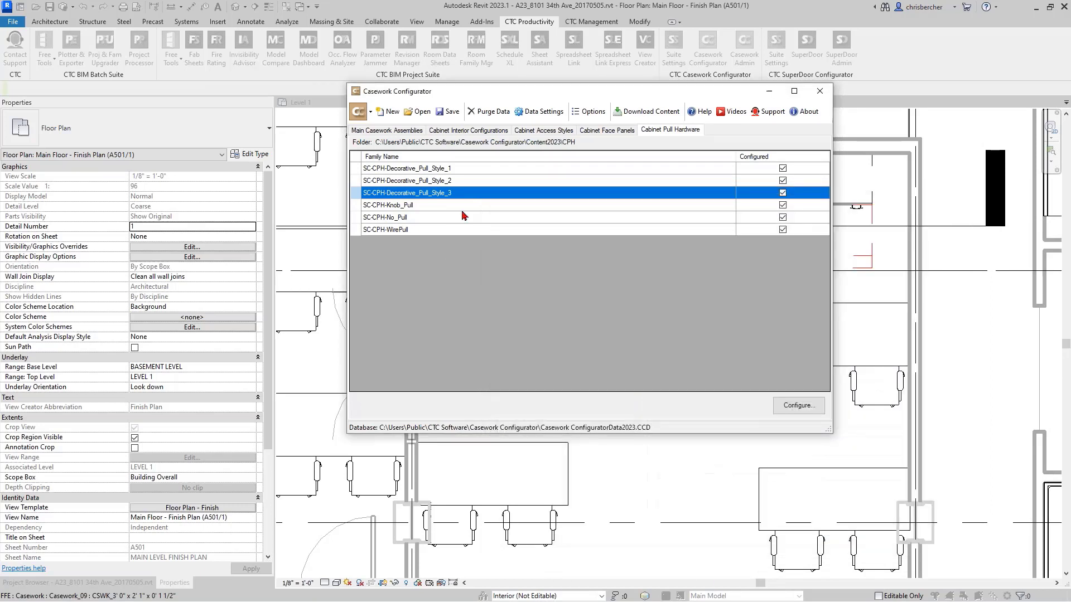
- Set the seed name of the SC-CPH-Decorative_Pull_Style_2 pull hardware to PS2, accept it, and save the casework database
double_click(528, 185)
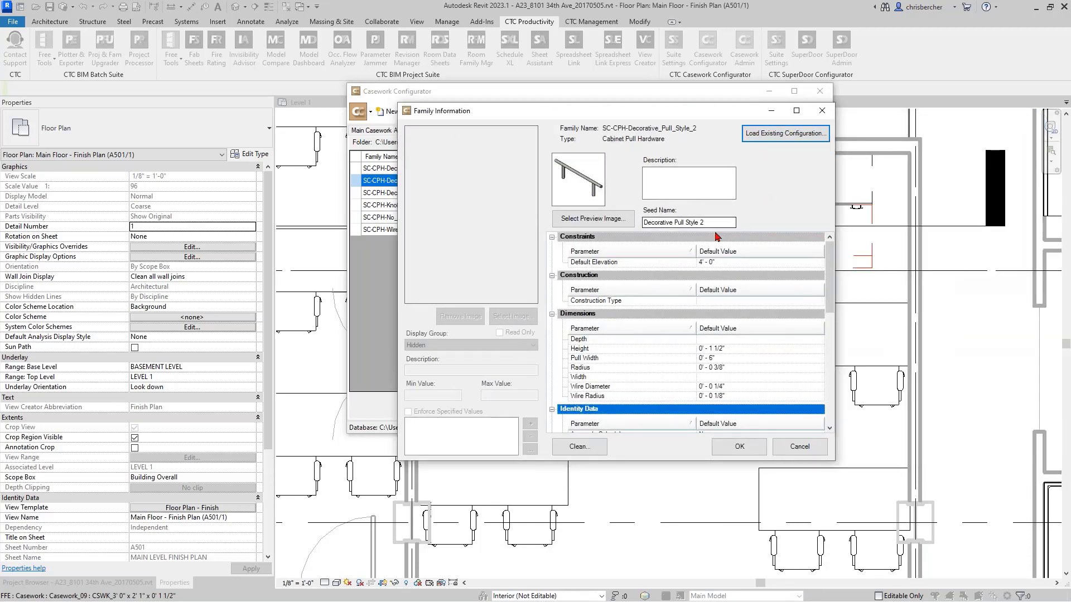
left_click(718, 223)
type("PS2")
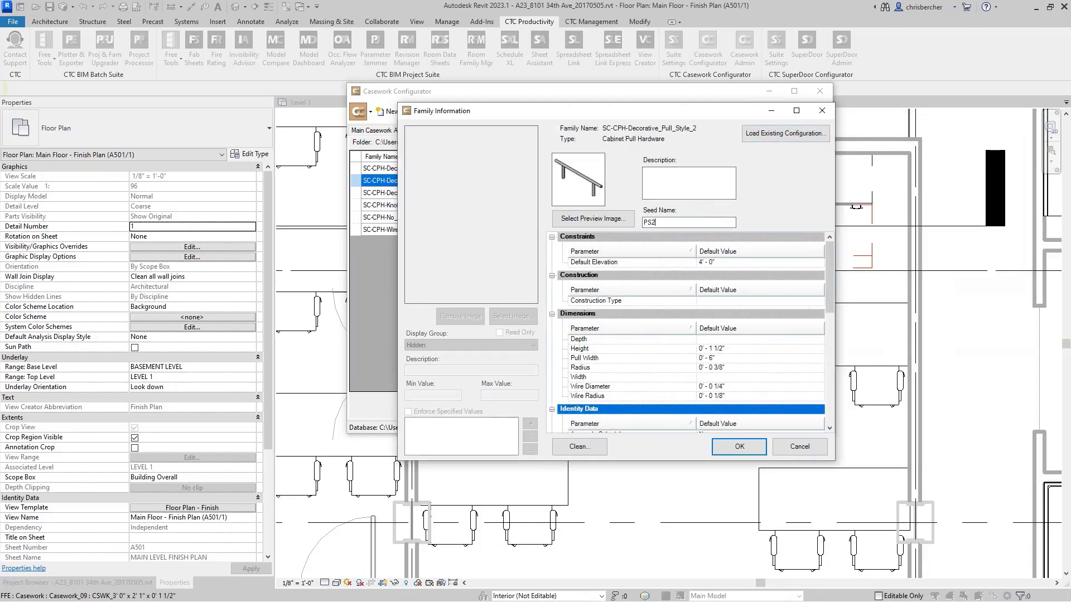
left_click(739, 447)
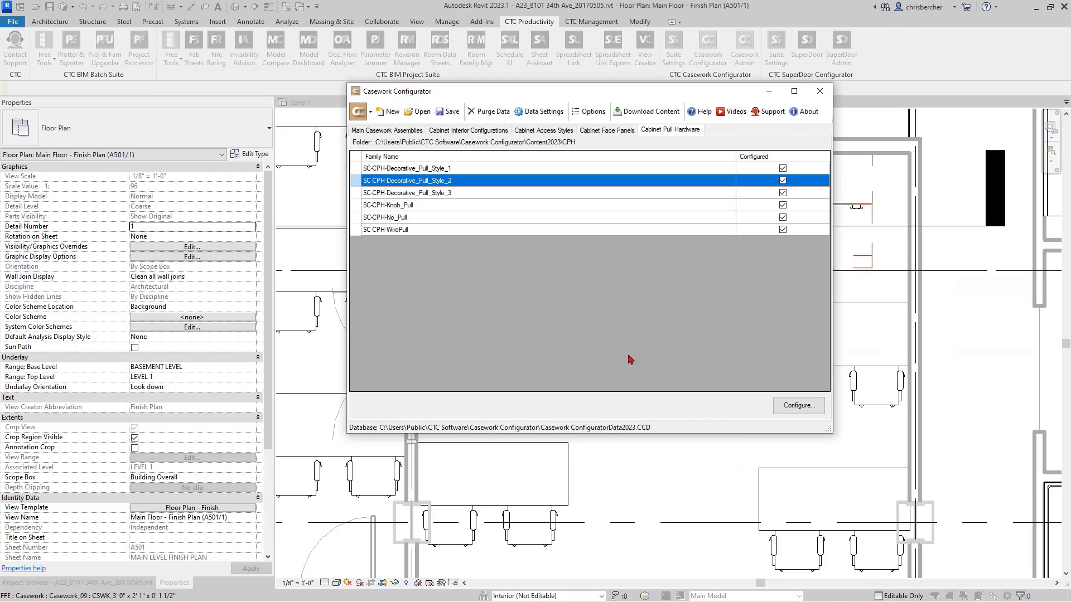
left_click(445, 115)
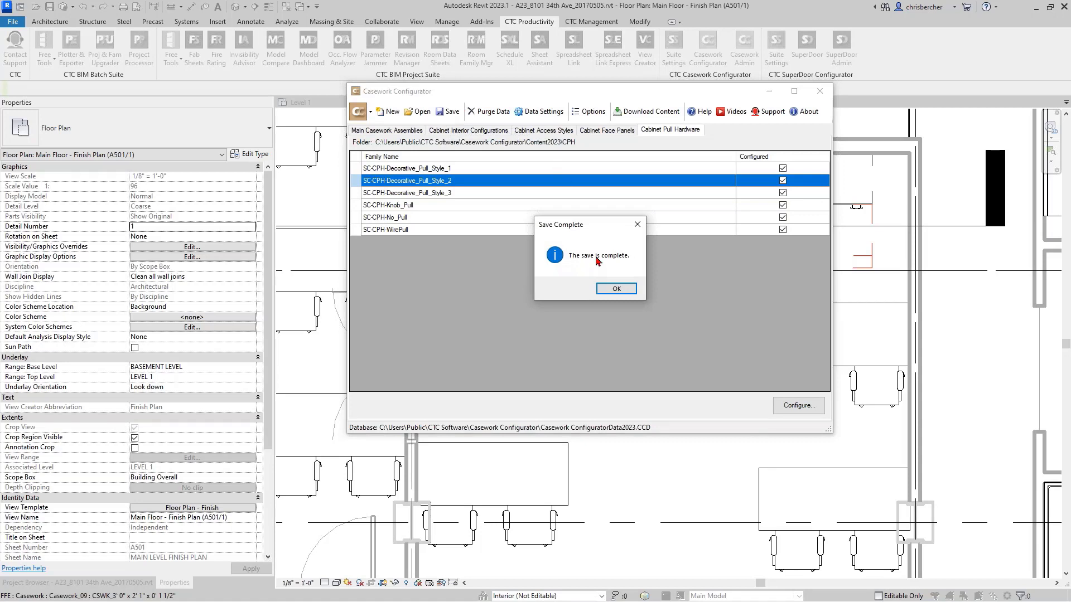
left_click(616, 288)
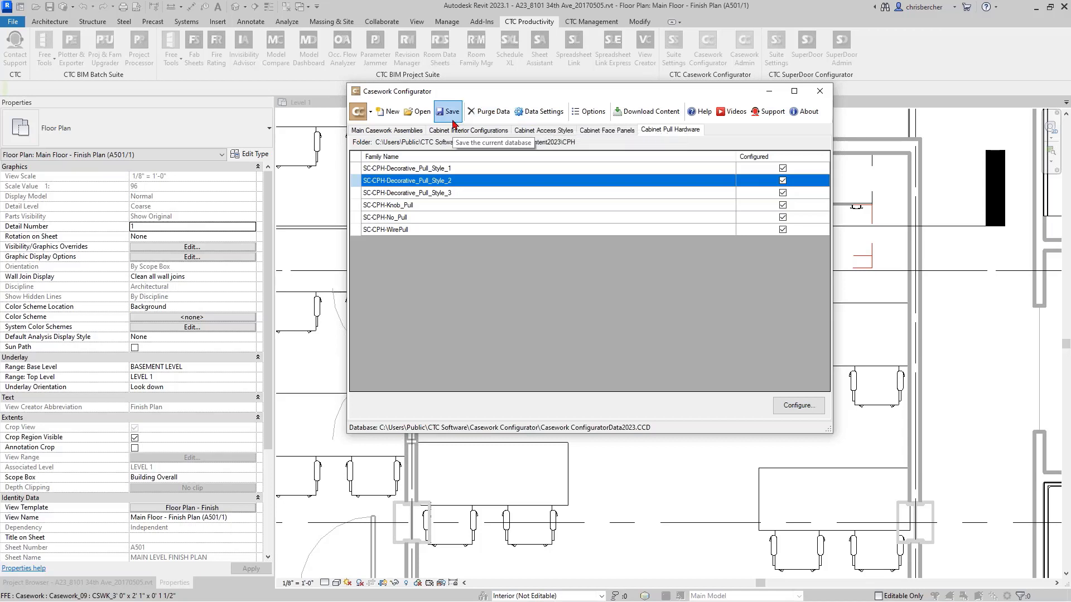
- Check the configurator's window and download-reminder options and leave them without changes
left_click(591, 111)
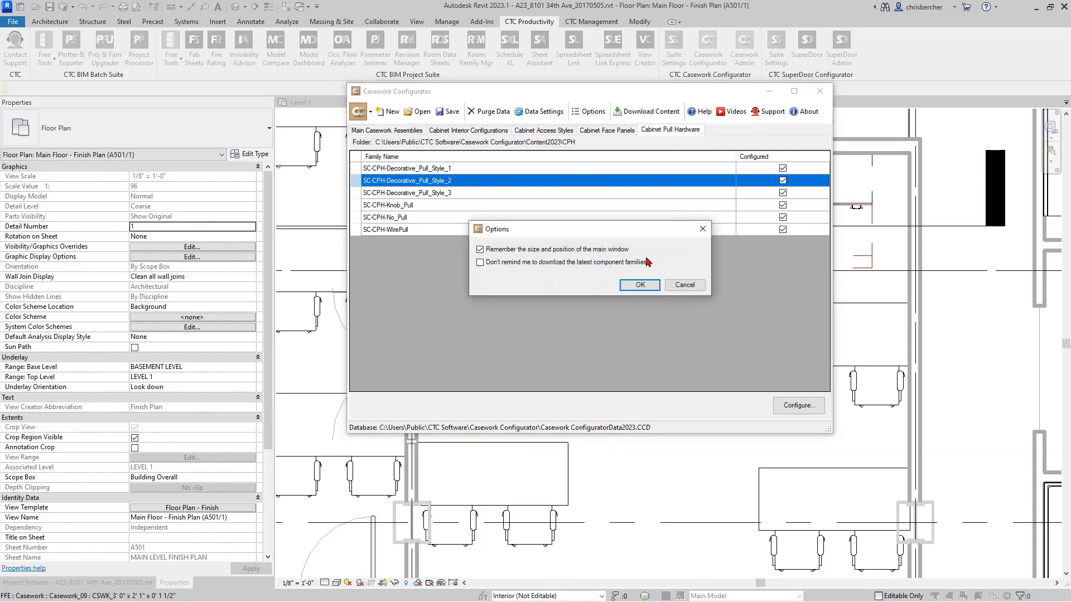
left_click(694, 285)
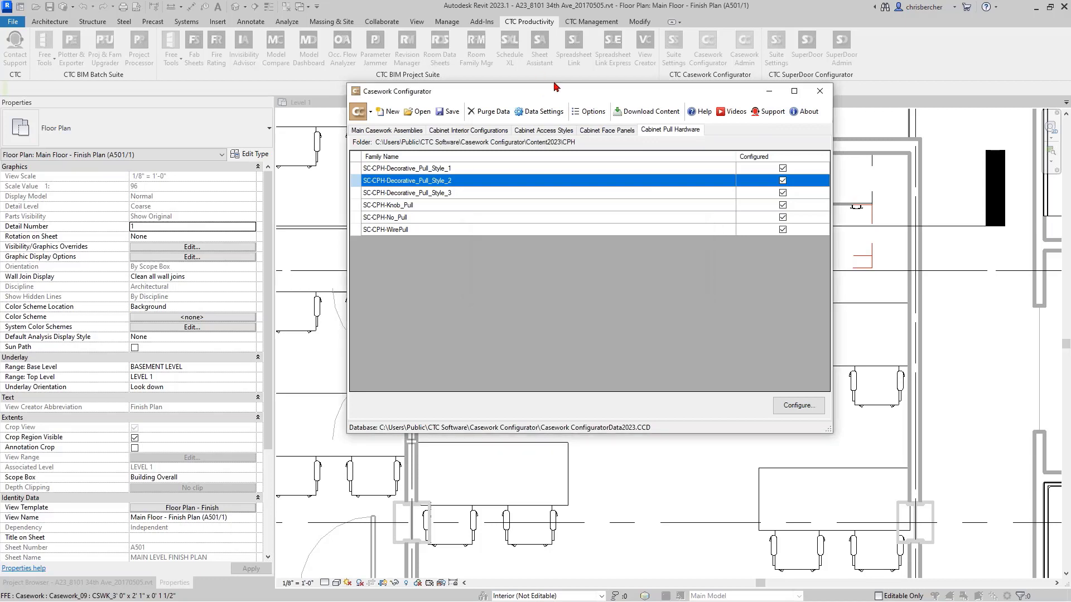
- In the data settings, rename the Group3 parameter display group as Materials and make it visible
left_click(543, 112)
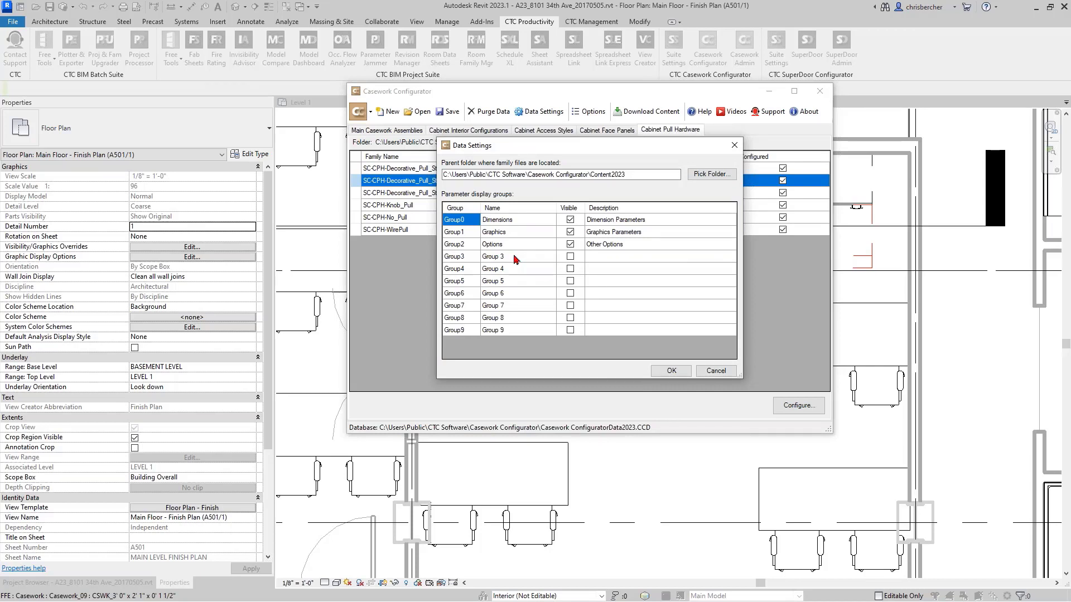
left_click(524, 221)
left_click(533, 233)
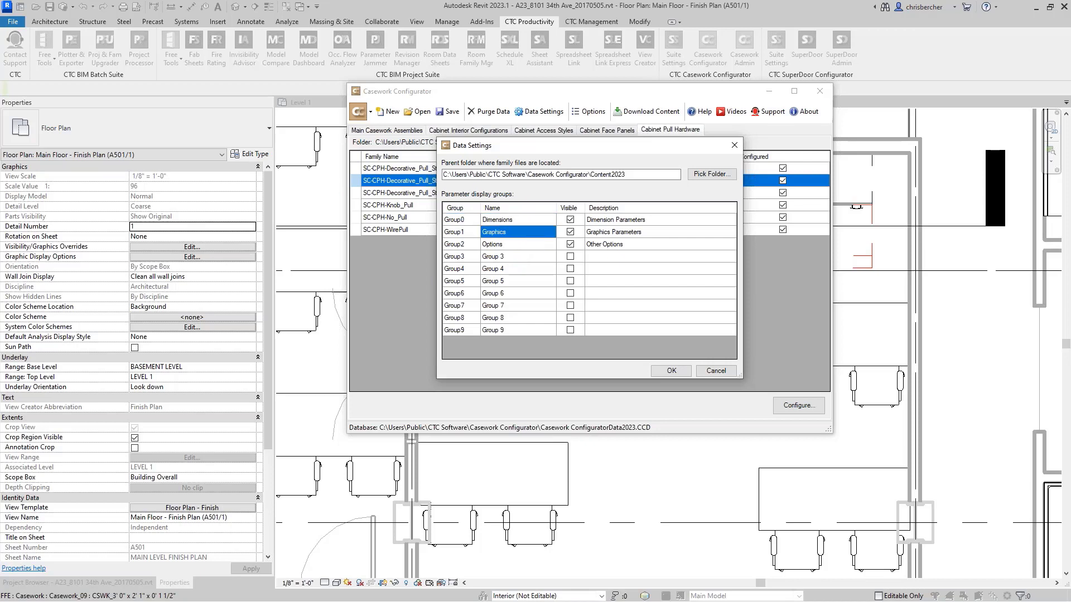
left_click(534, 245)
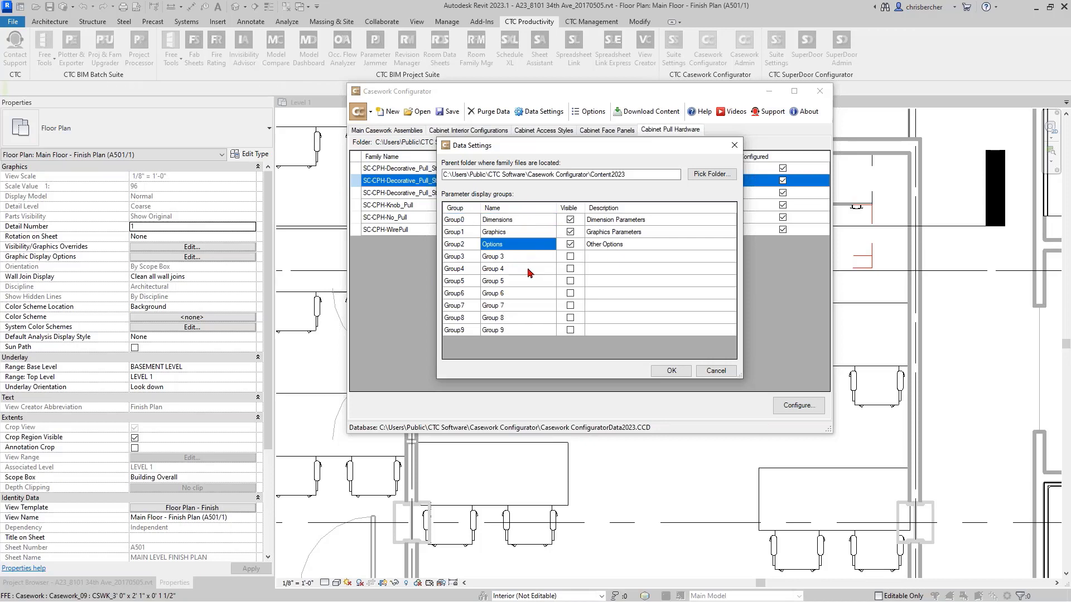
left_click(527, 258)
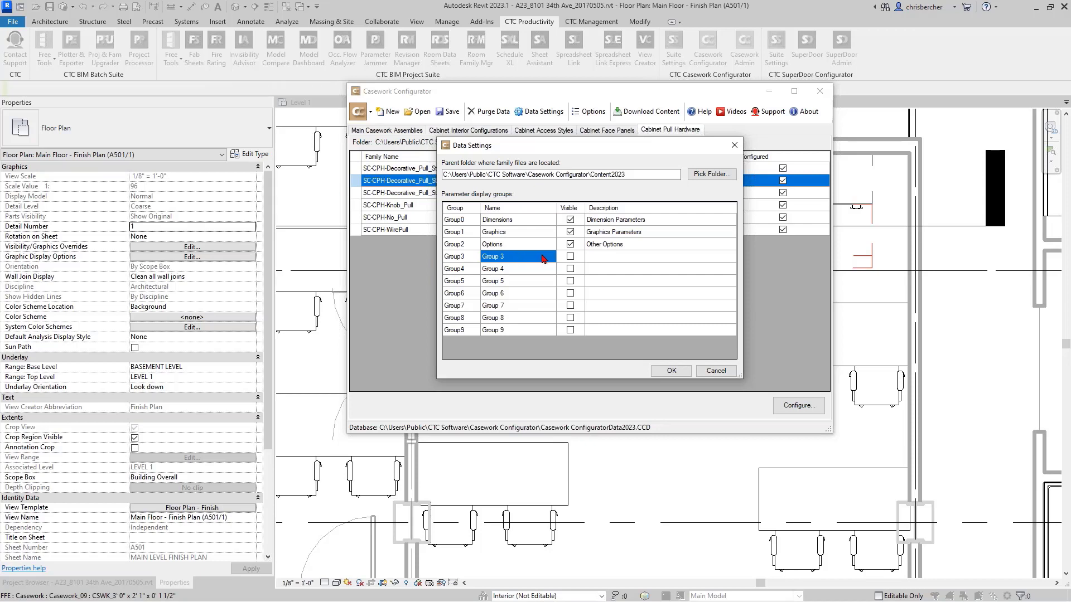
left_click(544, 259)
type("Matrerials")
left_click(571, 258)
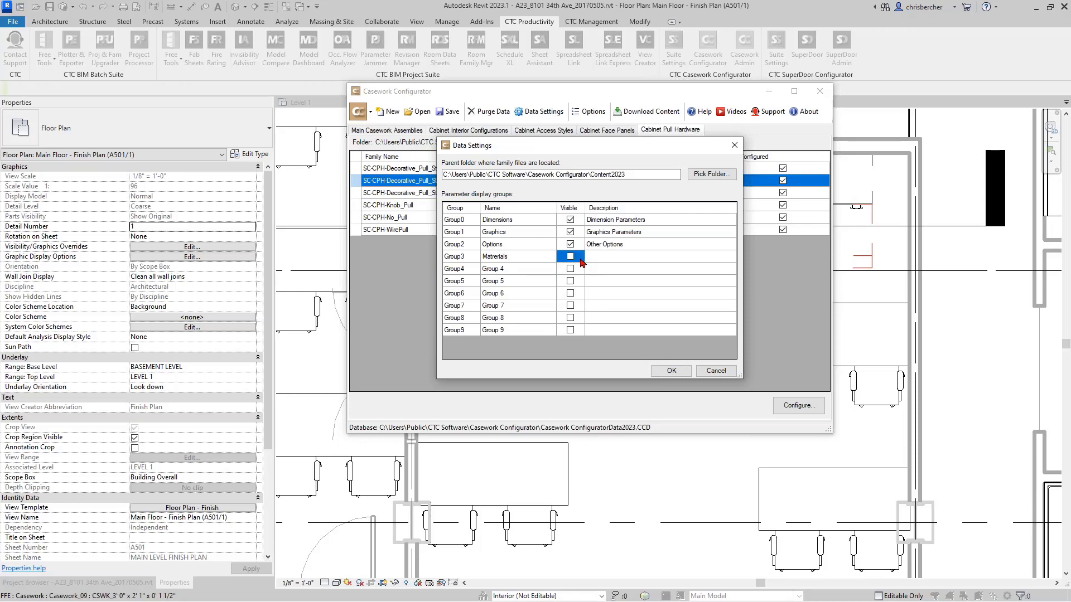
left_click(615, 259)
left_click(615, 259)
- Give the Materials display group the description Material Parameters and accept the data settings
left_click(503, 258)
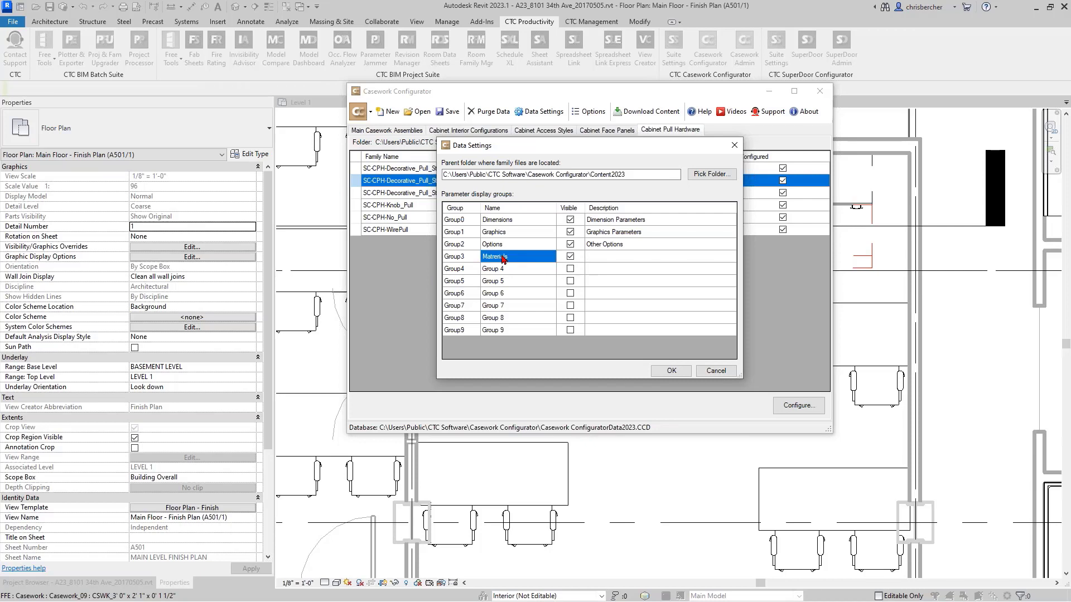
left_click(503, 259)
left_click(491, 257)
left_click(628, 258)
left_click(629, 258)
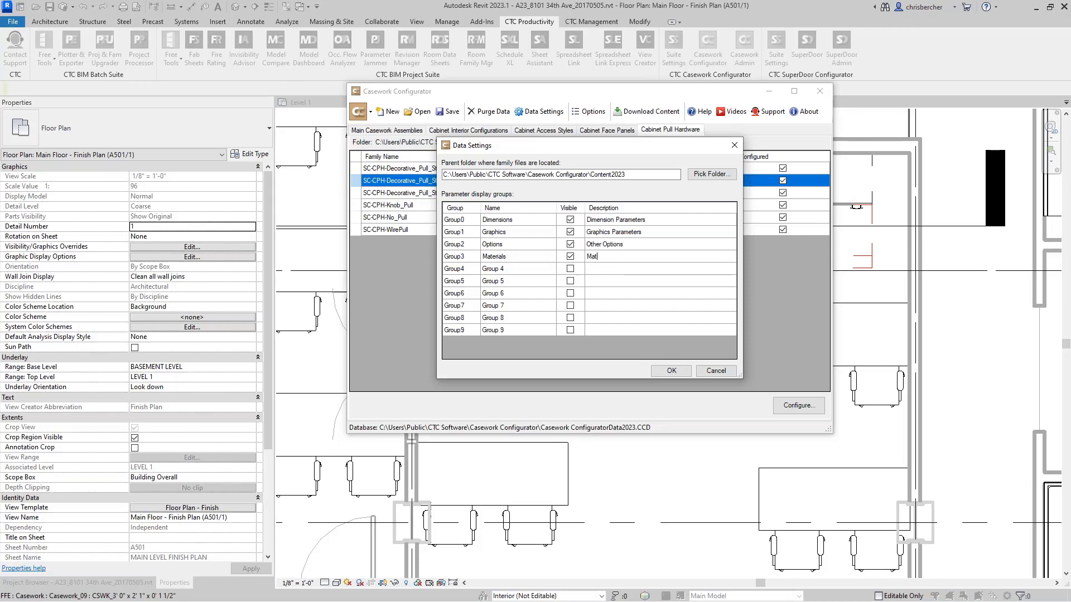
type("Material Parame5ters")
left_click(460, 259)
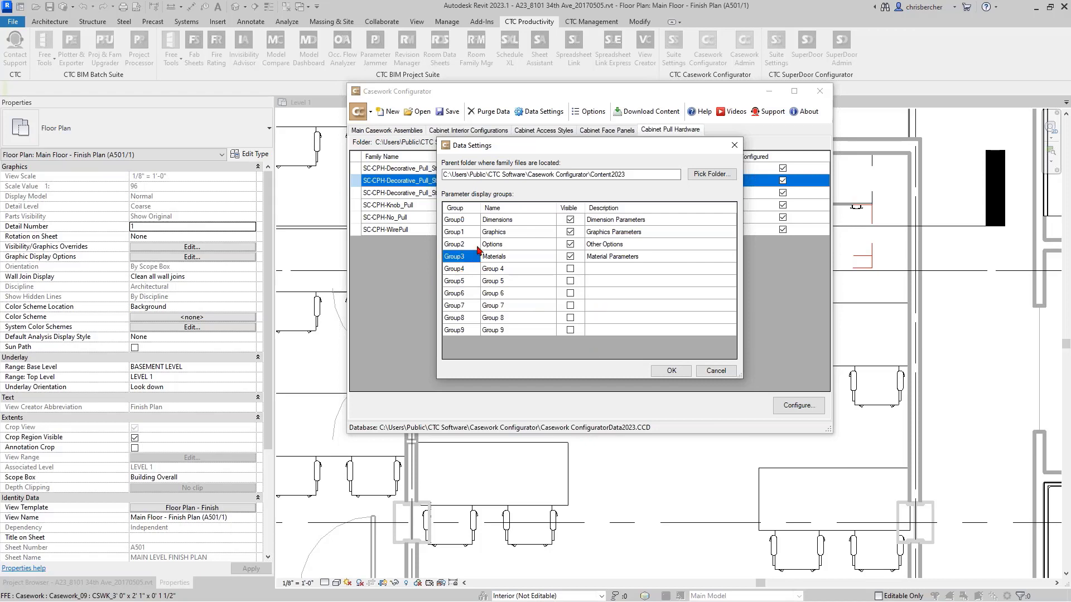
left_click(671, 371)
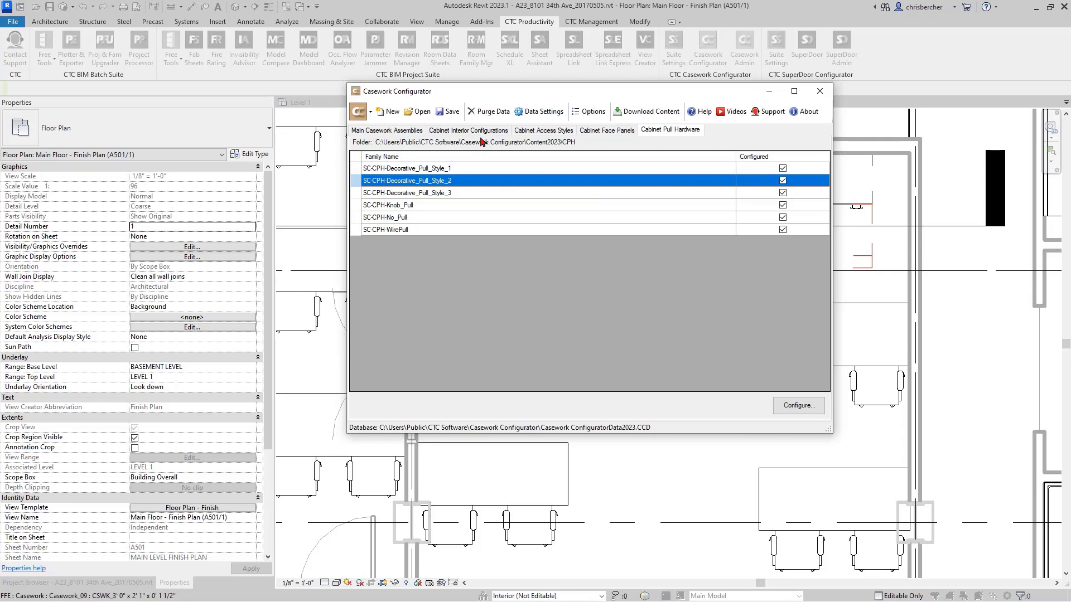
- In the SC-CFP-Full_Glass_Panel face panel configuration, assign the Glazing Material parameter to the Materials display group
left_click(607, 130)
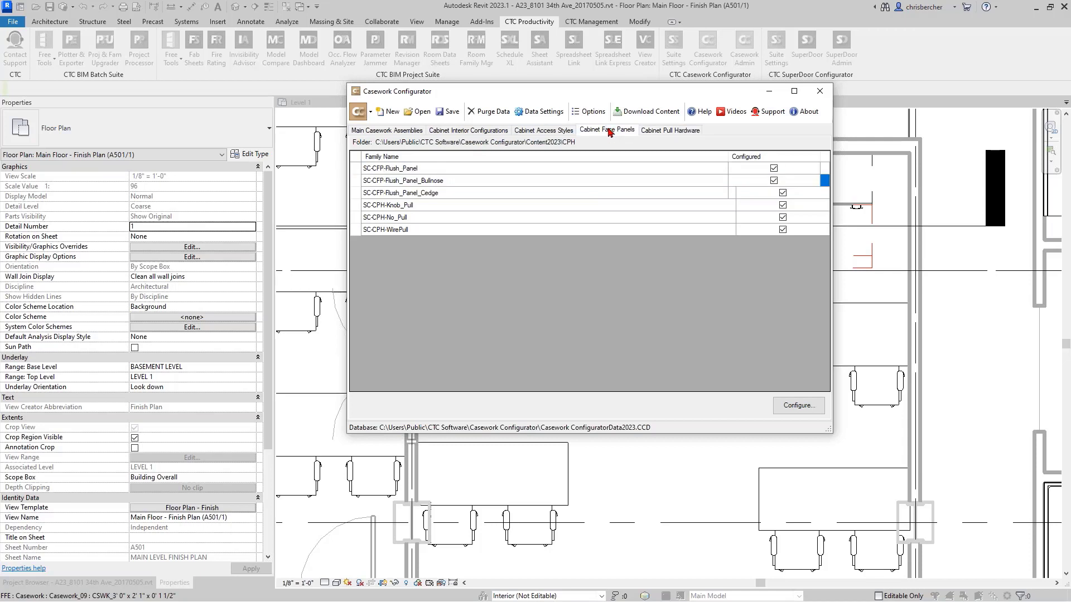
double_click(457, 302)
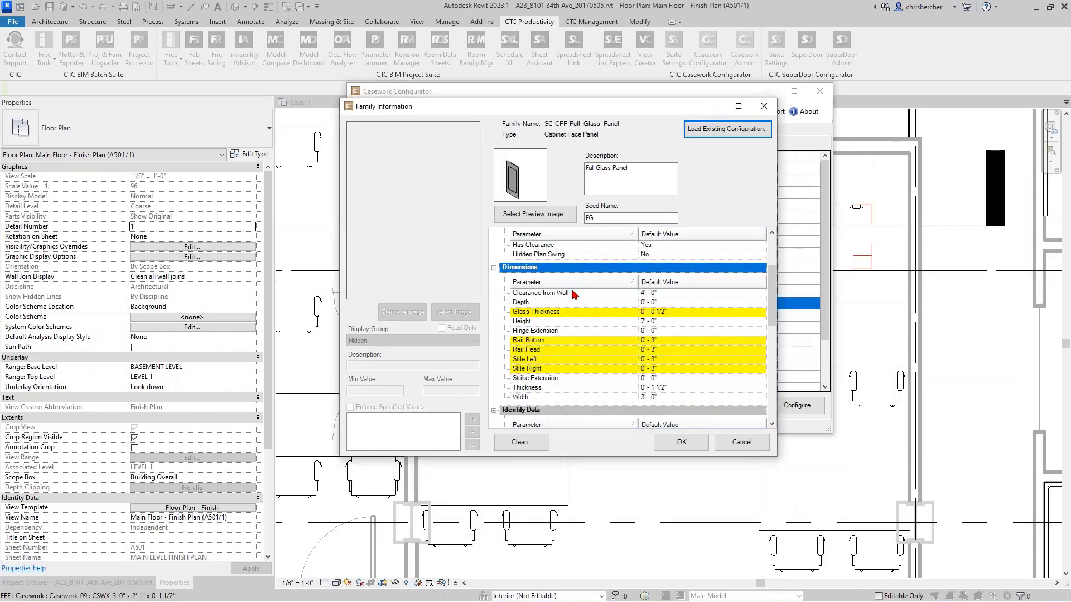
scroll(591, 332, "down", 10)
scroll(592, 365, "down", 2)
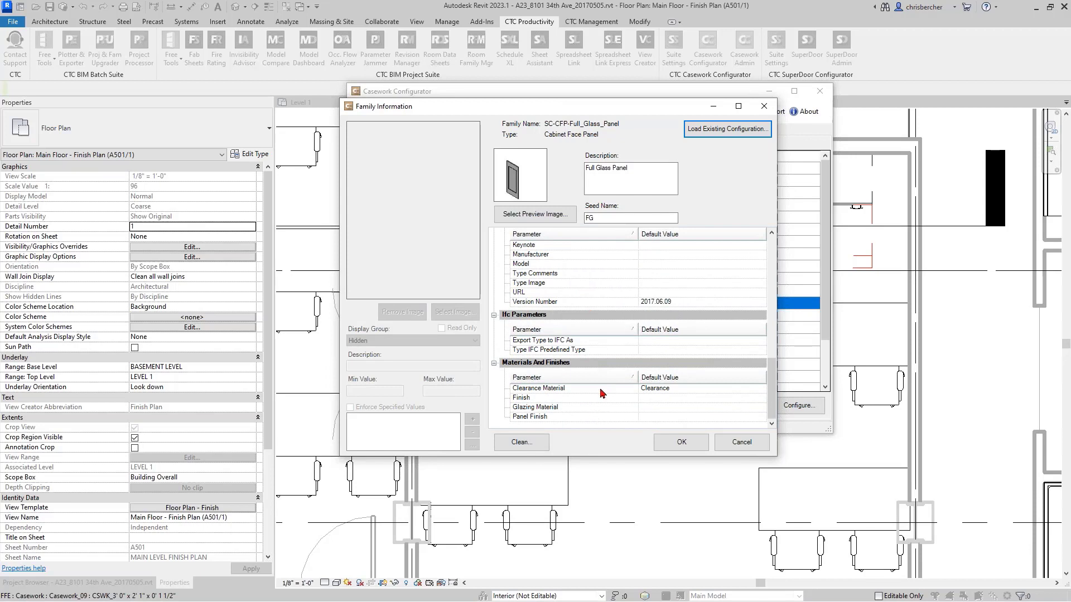
left_click(554, 398)
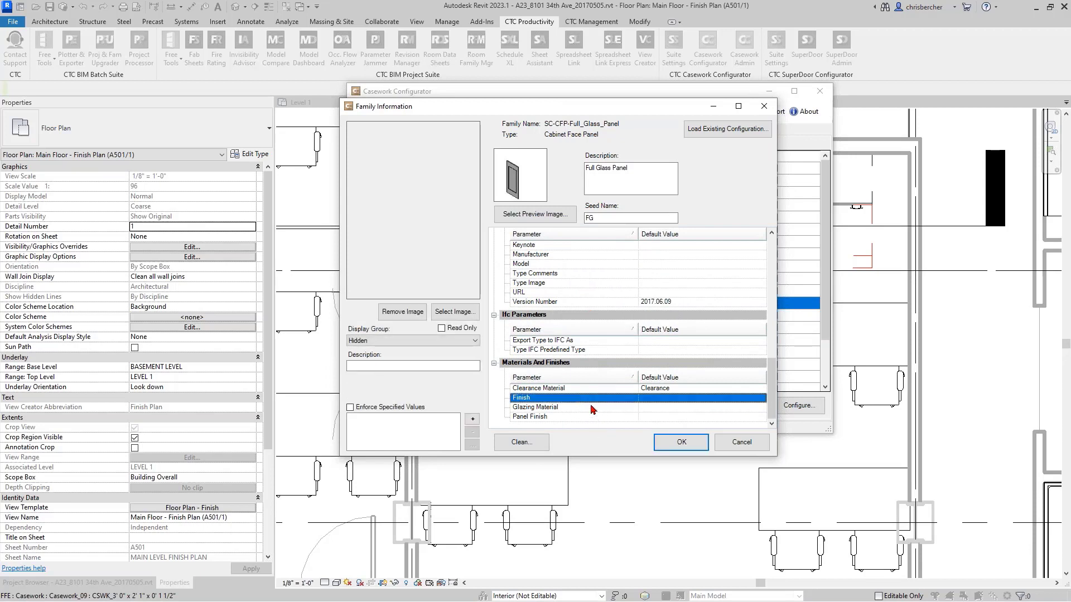
left_click(593, 408)
left_click(377, 339)
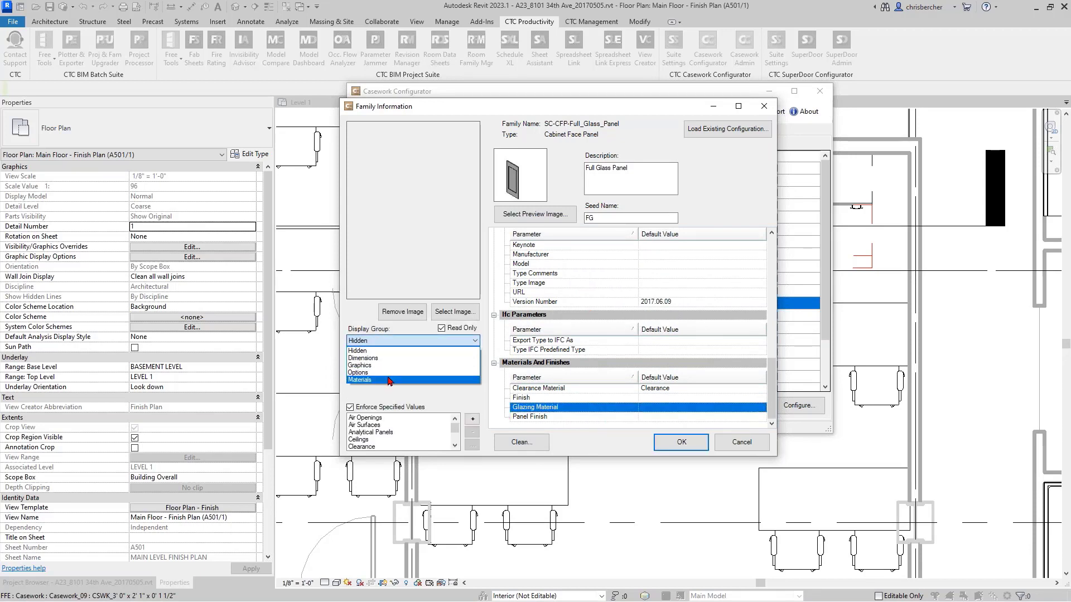
left_click(388, 379)
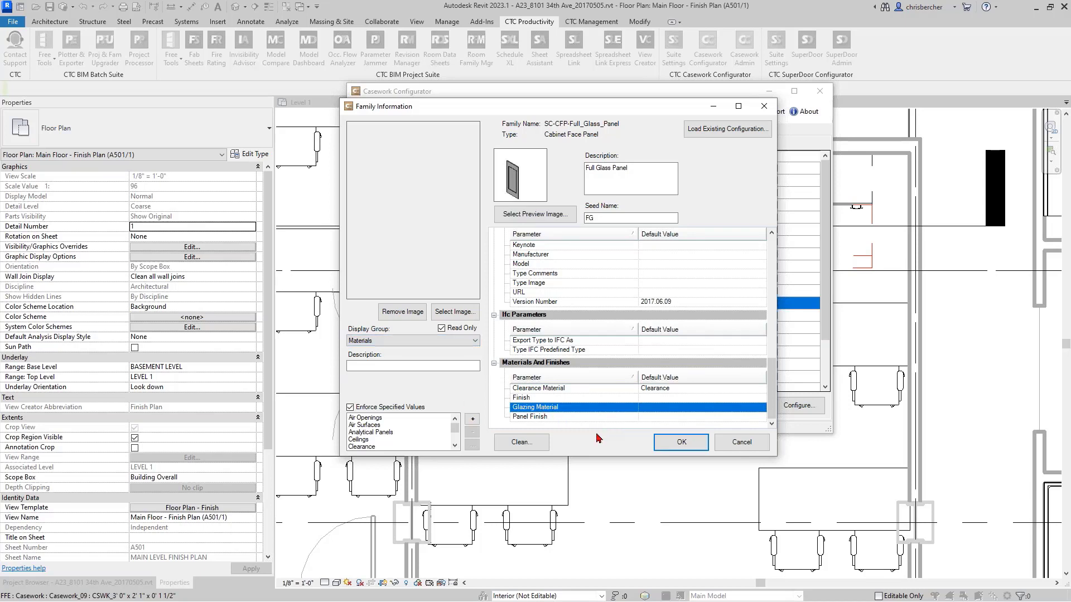
- Assign the face panel's Panel Finish parameter to the Materials display group
left_click(571, 417)
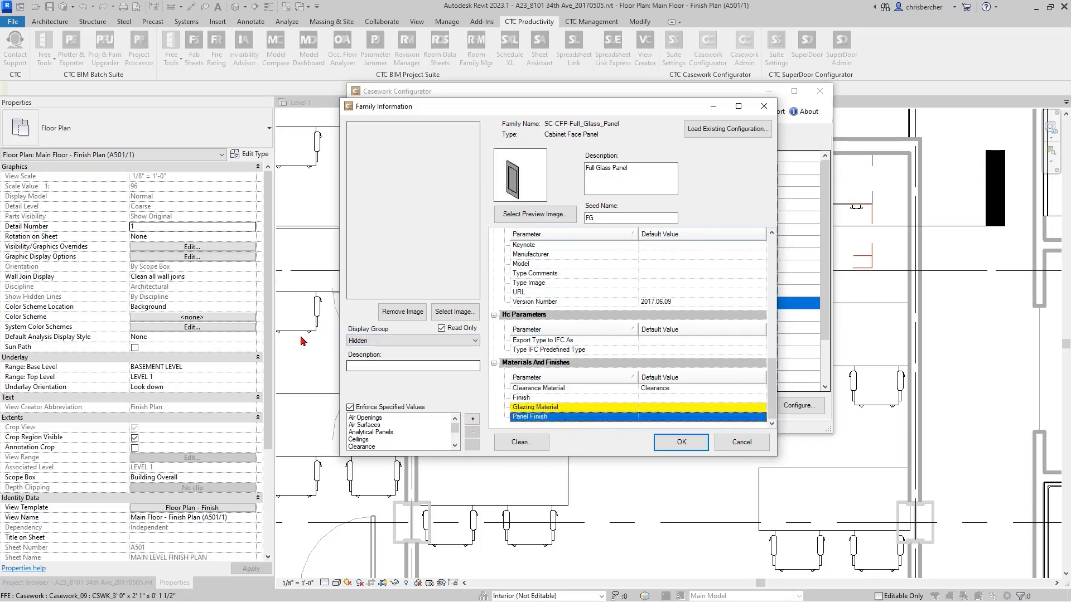
left_click(372, 342)
left_click(373, 380)
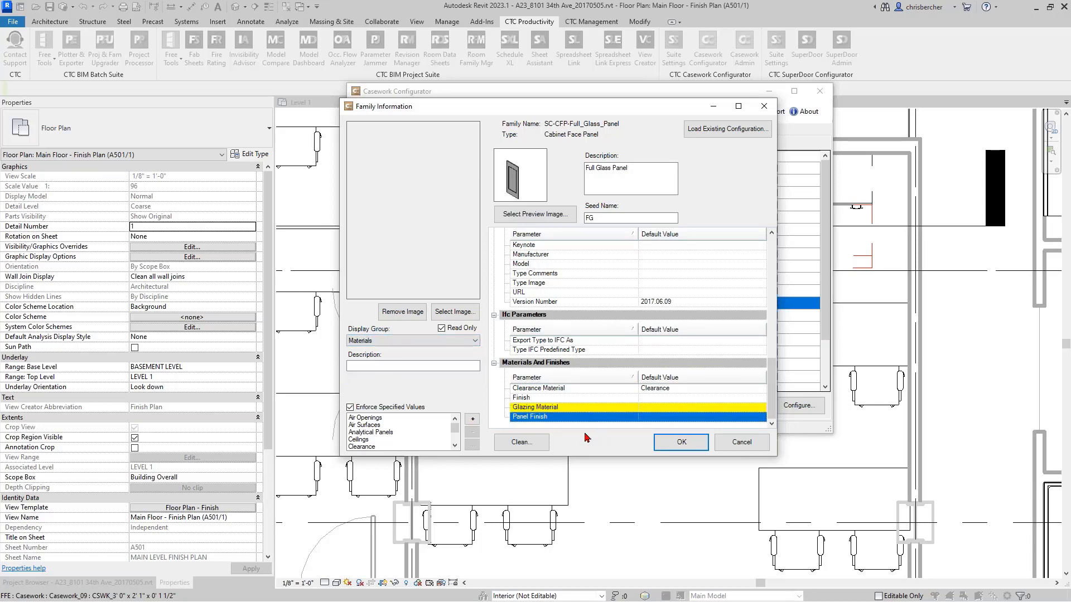
- Reverse the sort order of the family's parameter list and switch it back
left_click(554, 377)
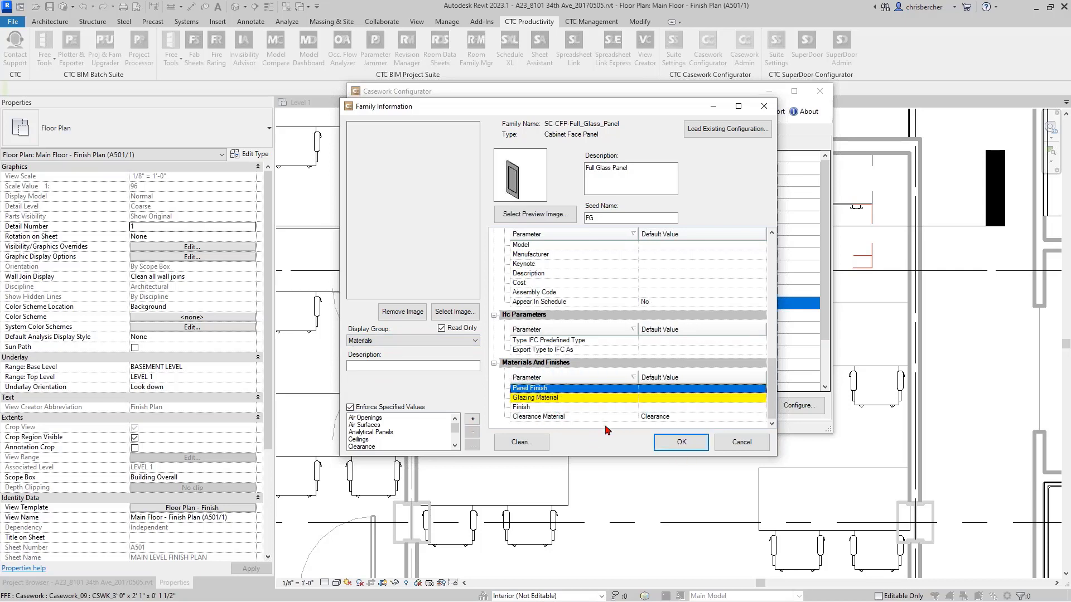
left_click(561, 377)
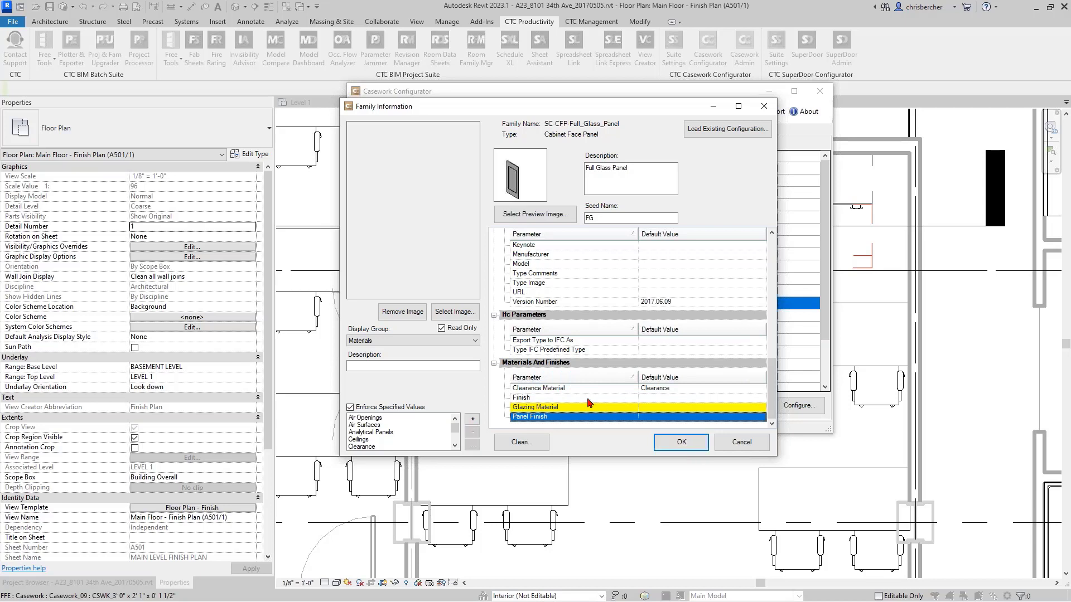
left_click(585, 378)
left_click(587, 379)
- Accept the face panel configuration, save the casework database and close the configuration window
left_click(697, 441)
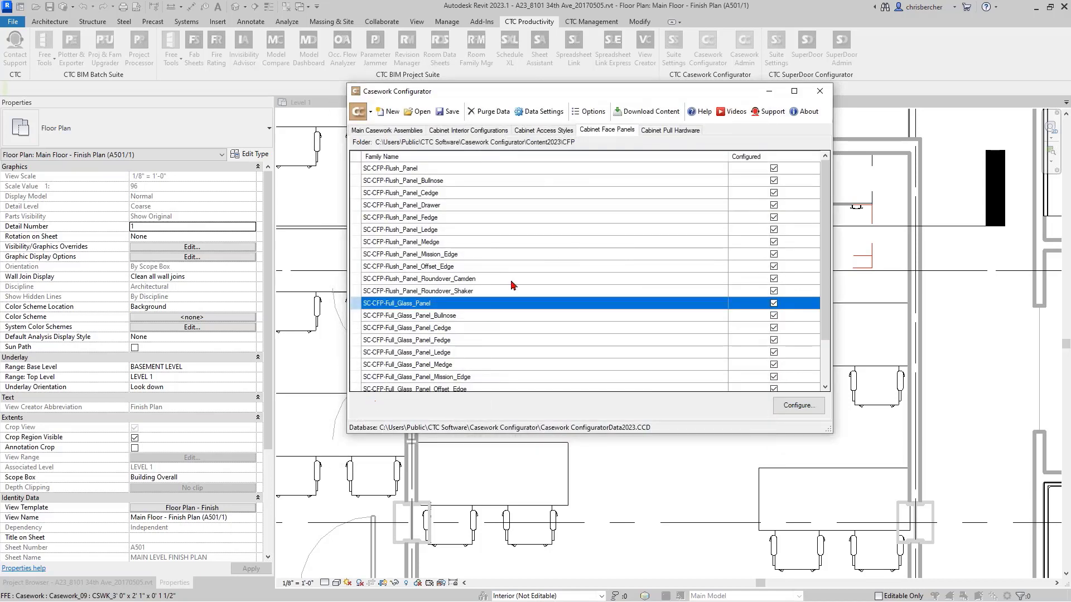
left_click(448, 113)
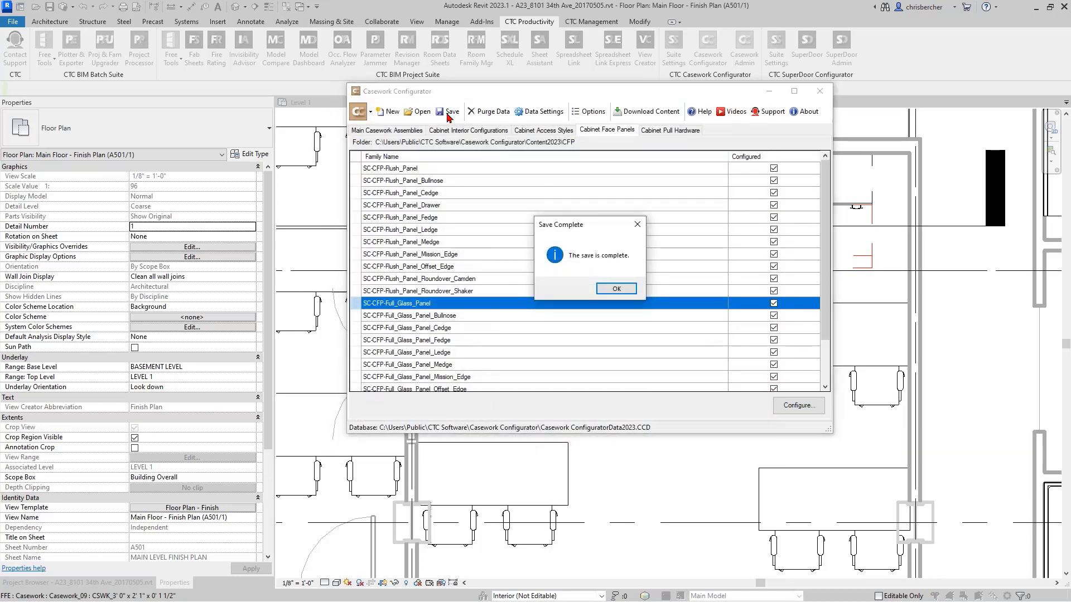
left_click(621, 289)
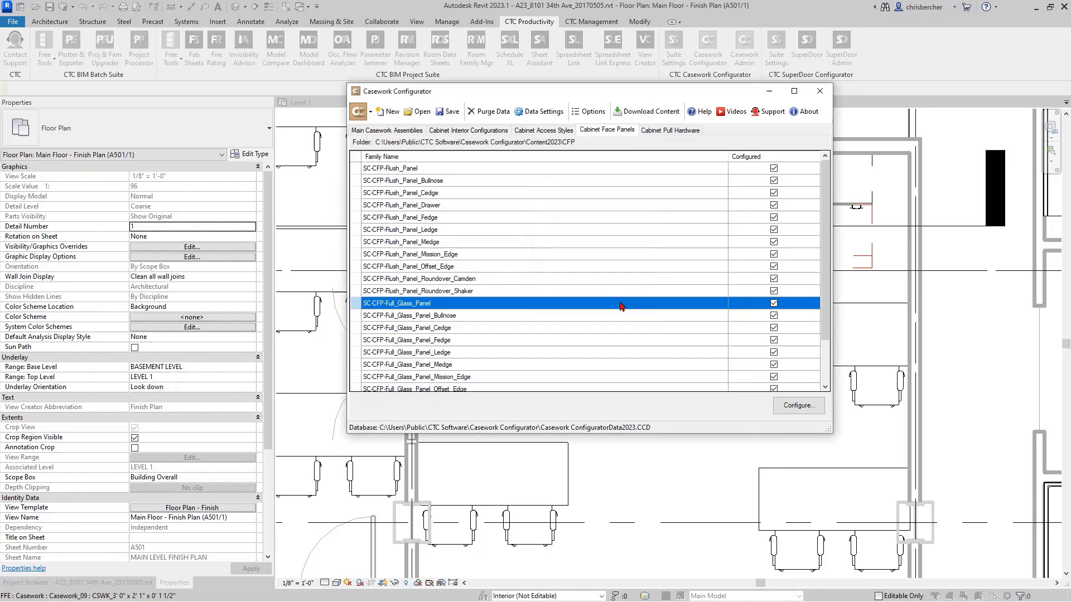
left_click(820, 91)
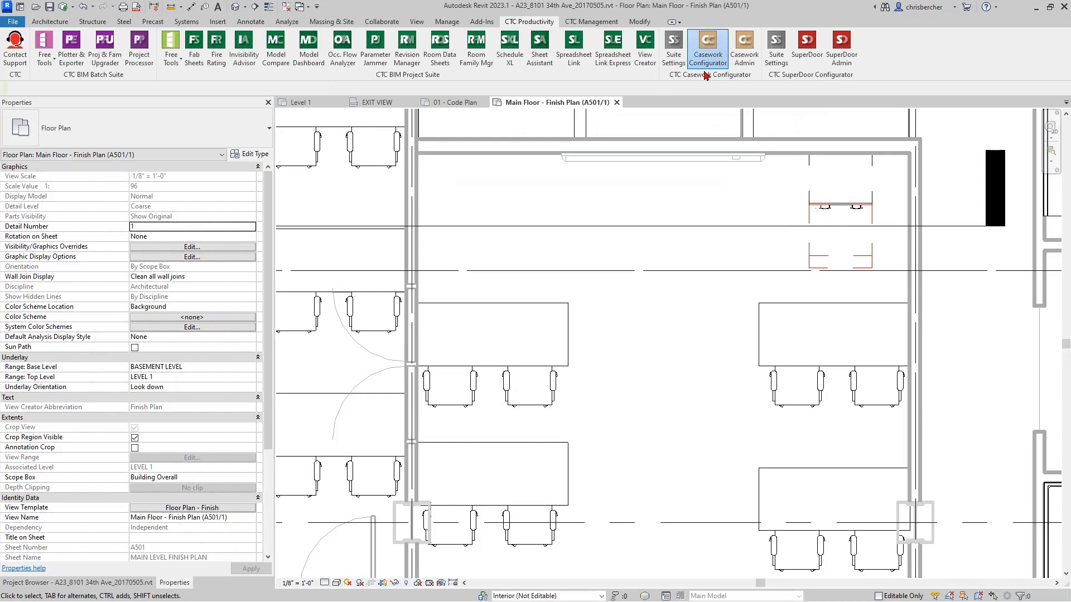
- Start a new casework configuration and choose Wall Hung Cabinet as the main casework assembly
left_click(707, 61)
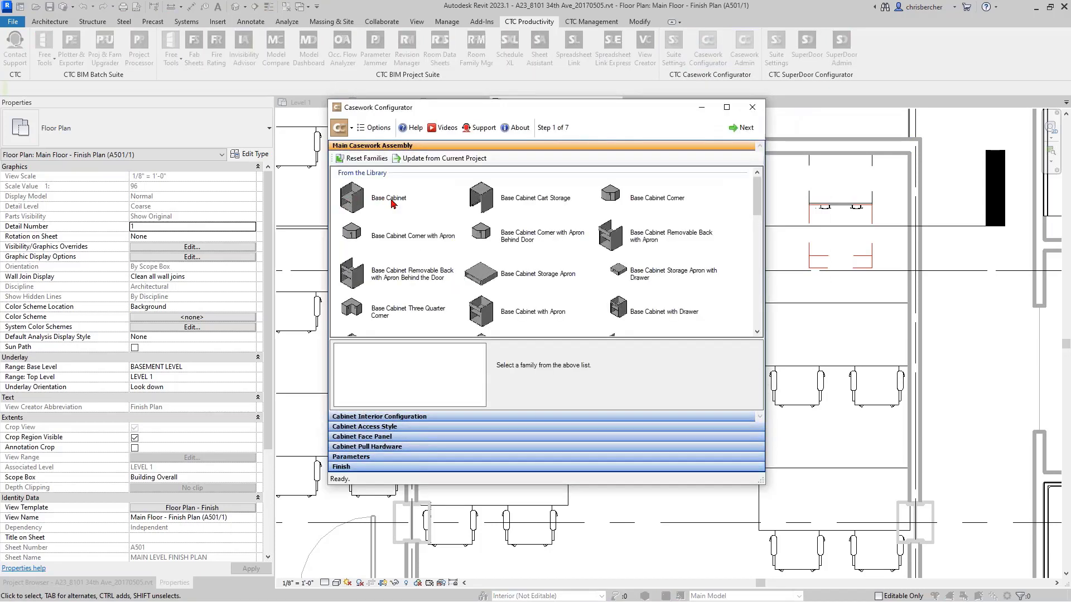
left_click(391, 202)
left_click(491, 232)
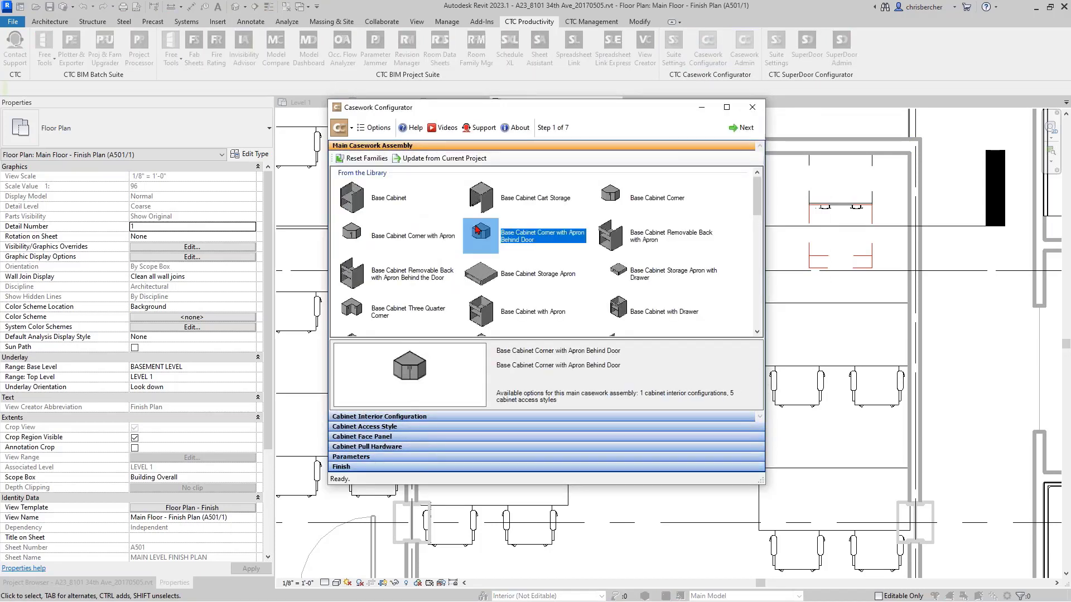
scroll(532, 233, "down", 4)
left_click(531, 232)
scroll(531, 232, "down", 4)
scroll(531, 232, "up", 3)
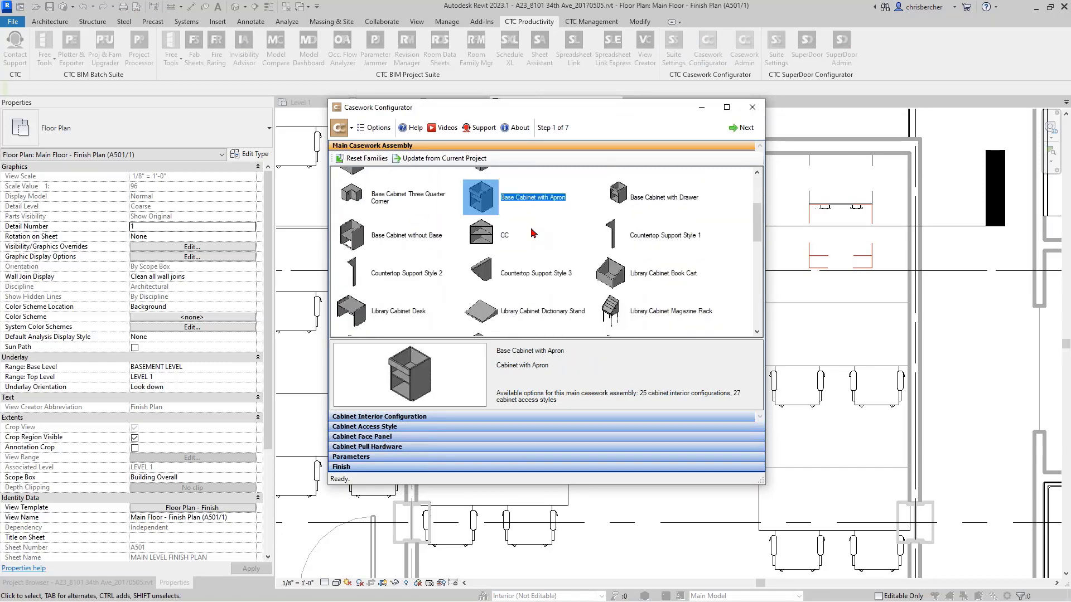
left_click(516, 271)
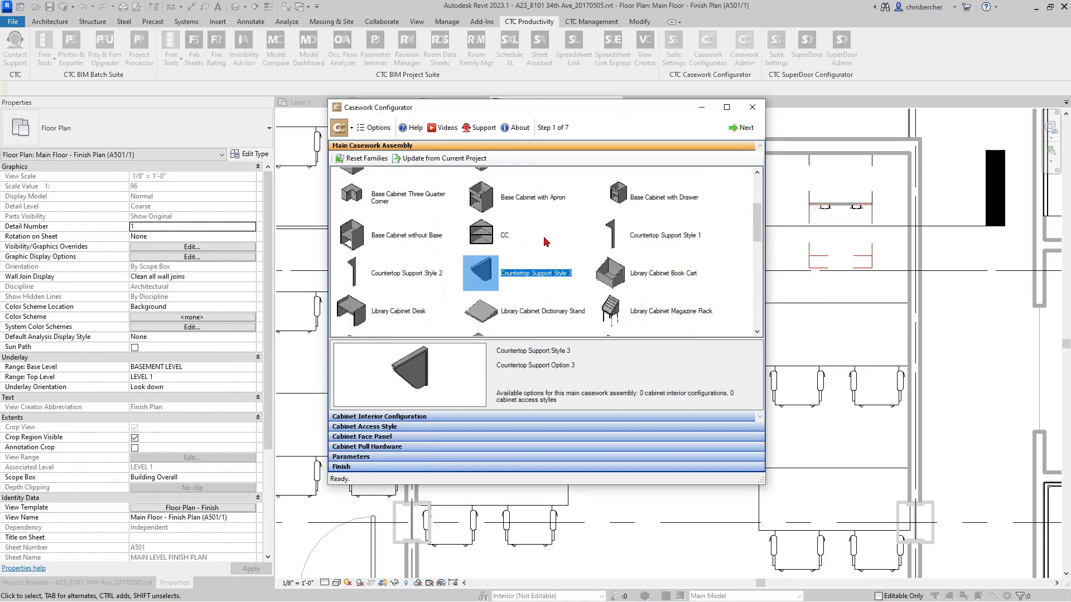
scroll(546, 241, "down", 10)
left_click(609, 236)
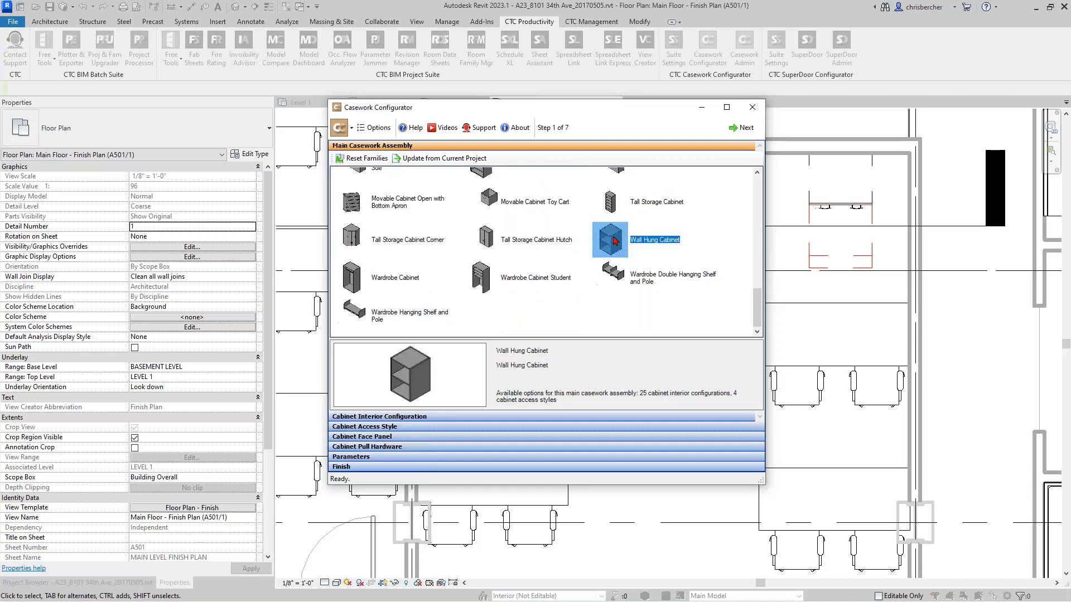
double_click(614, 242)
- Compare the SS and SS_CV options among the wall hung cabinet's interior configurations
scroll(625, 262, "down", 5)
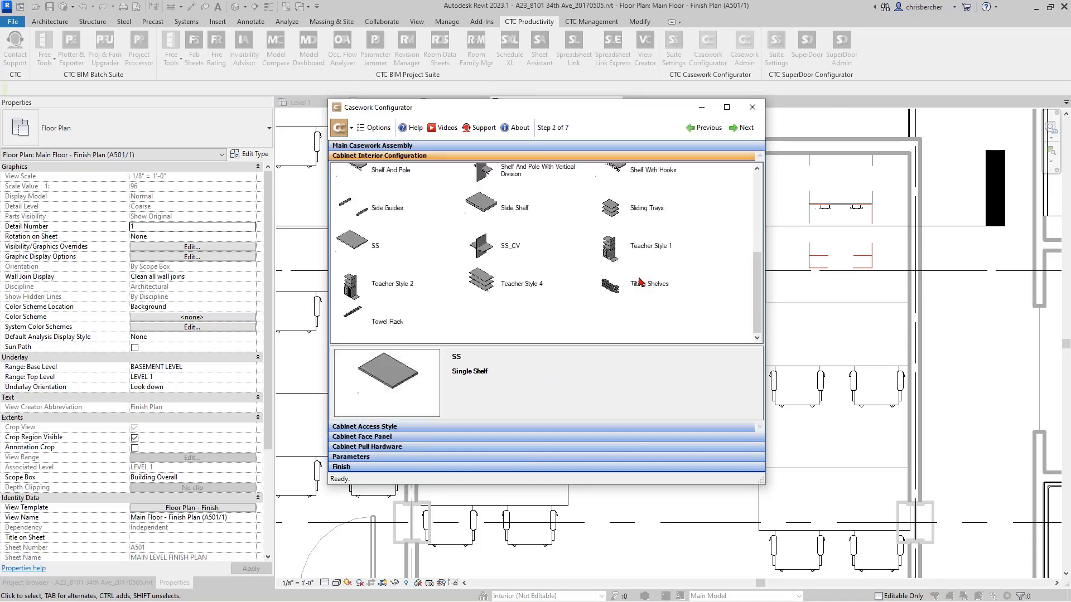
left_click(637, 281)
left_click(526, 274)
scroll(525, 269, "up", 1)
left_click(525, 270)
left_click(376, 333)
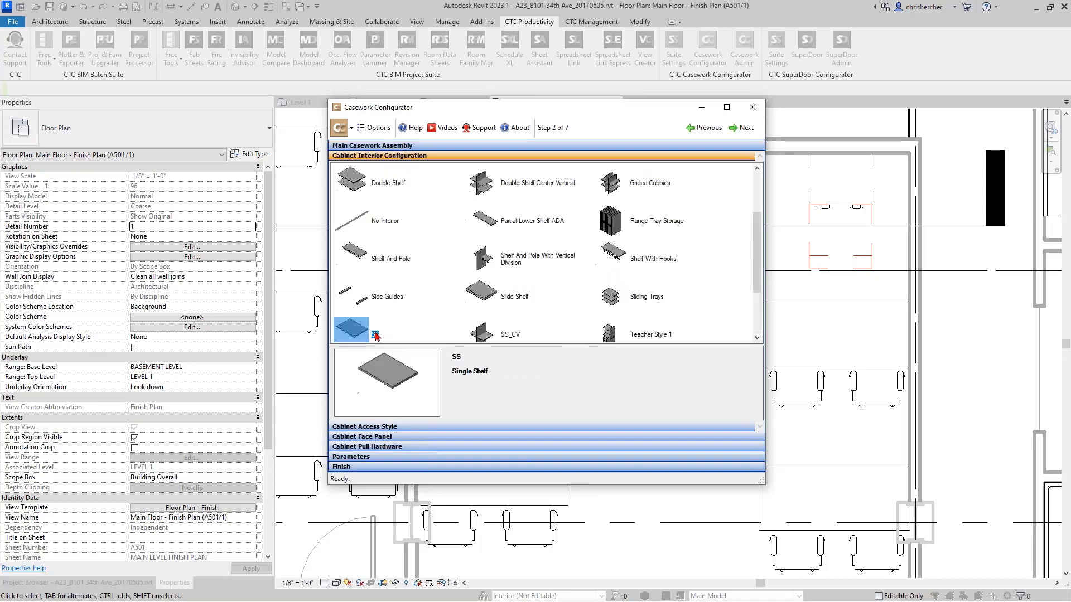
left_click(468, 297)
scroll(468, 298, "down", 1)
left_click(462, 254)
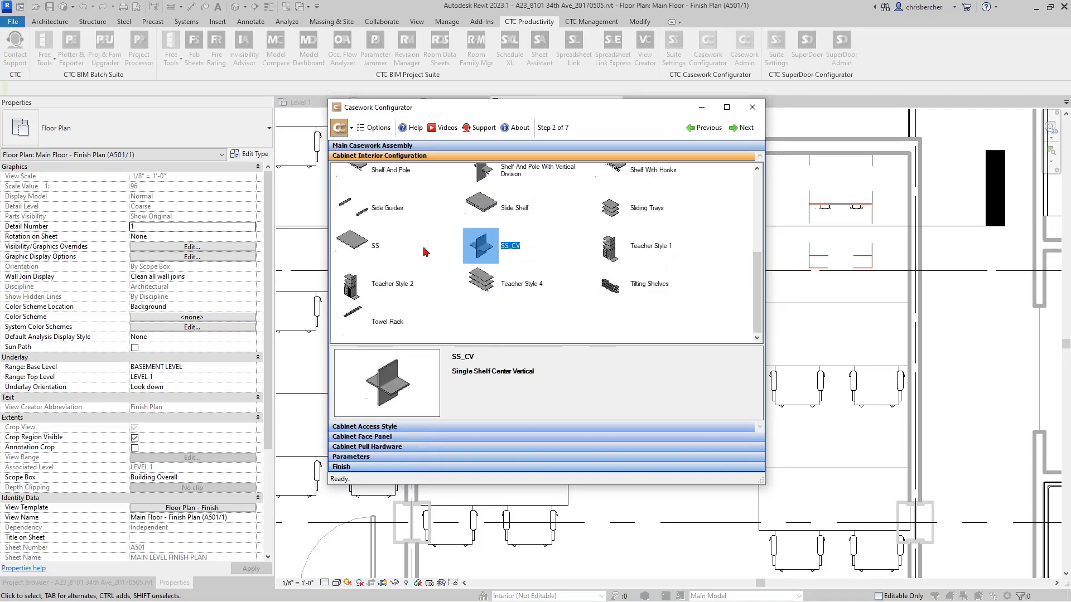
left_click(368, 251)
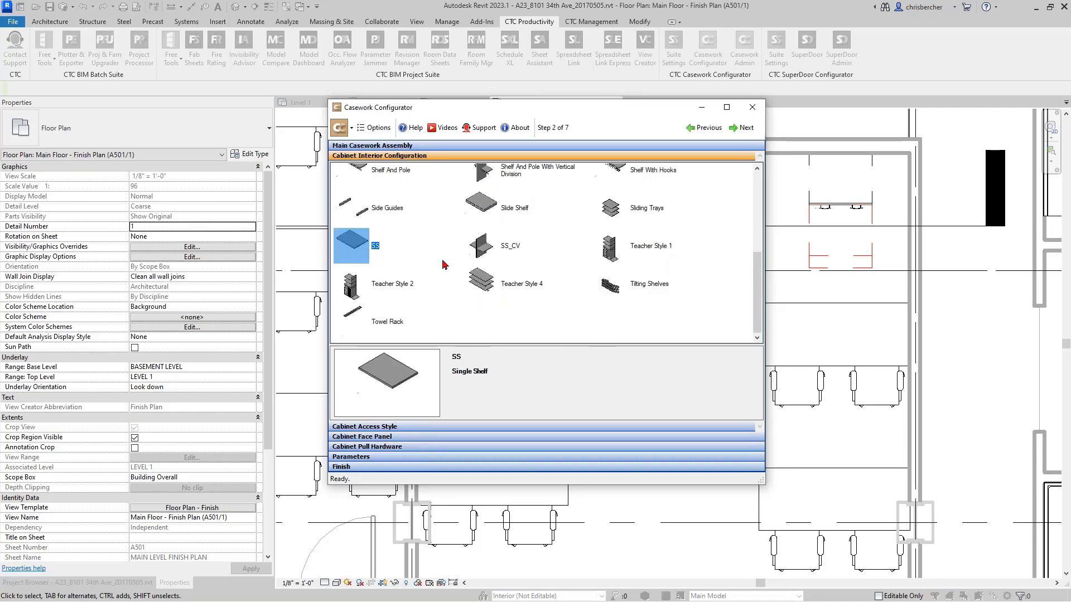
left_click(479, 248)
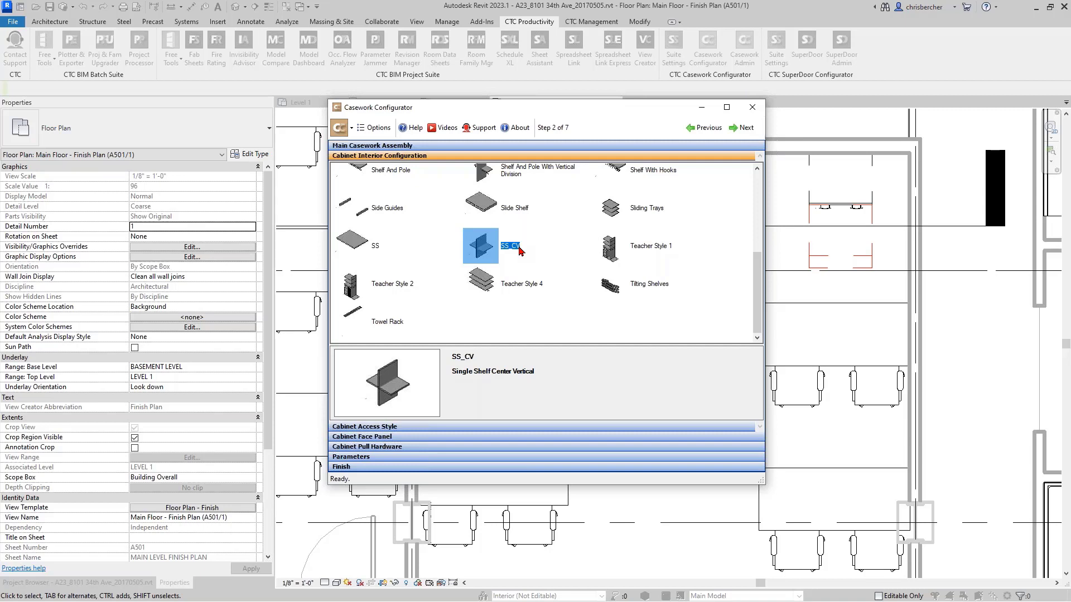
- Compare Teacher Style 4 and SS with SS_CV, and choose SS_CV as the cabinet interior configuration
left_click(504, 285)
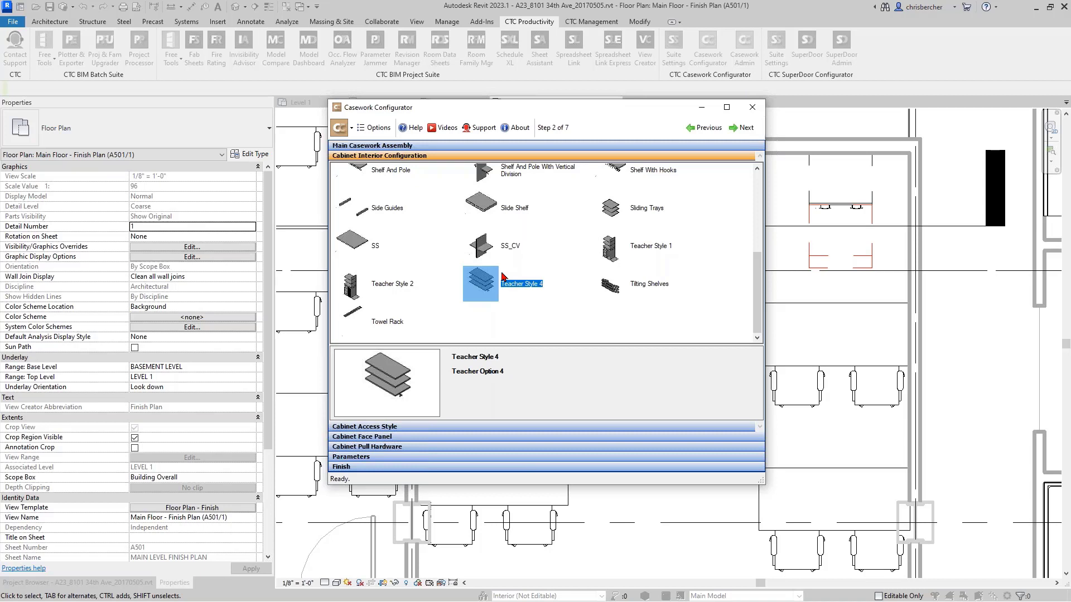
left_click(384, 247)
left_click(505, 248)
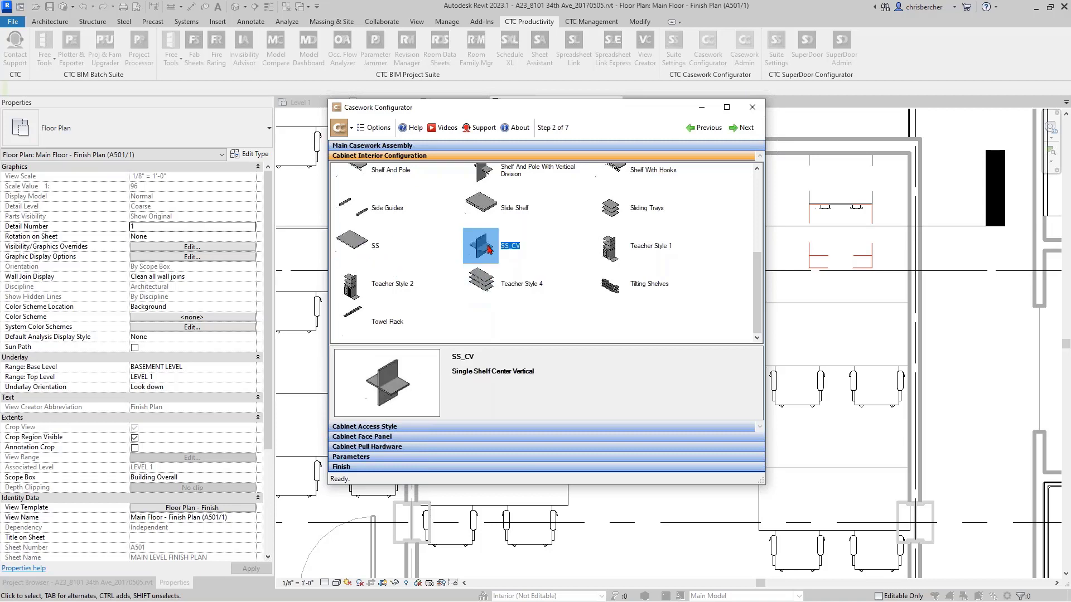
double_click(488, 248)
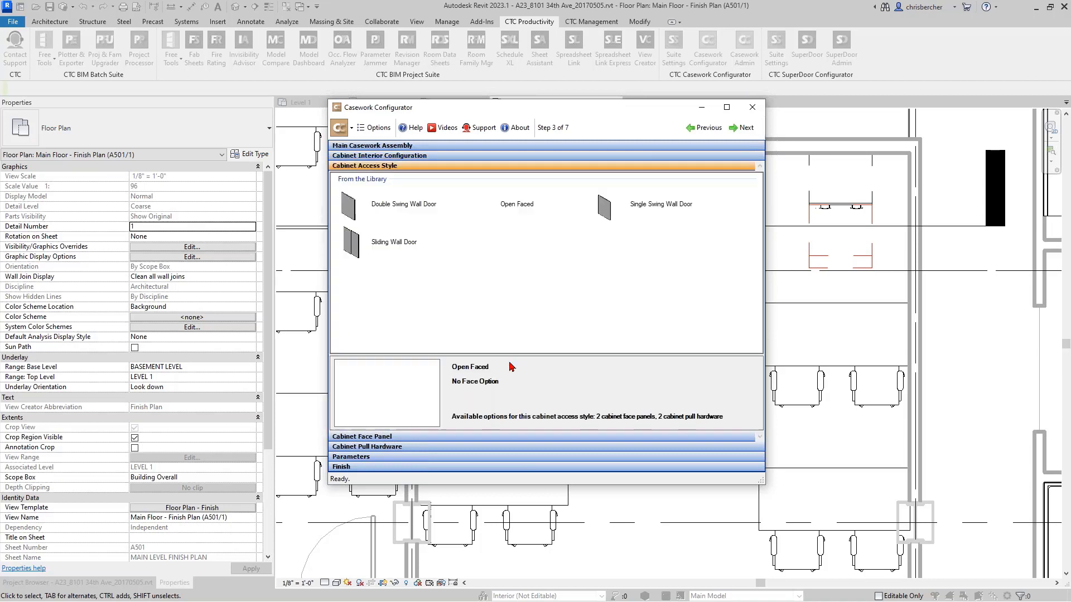
- Compare the available cabinet access styles and choose Double Swing Wall Door
left_click(370, 241)
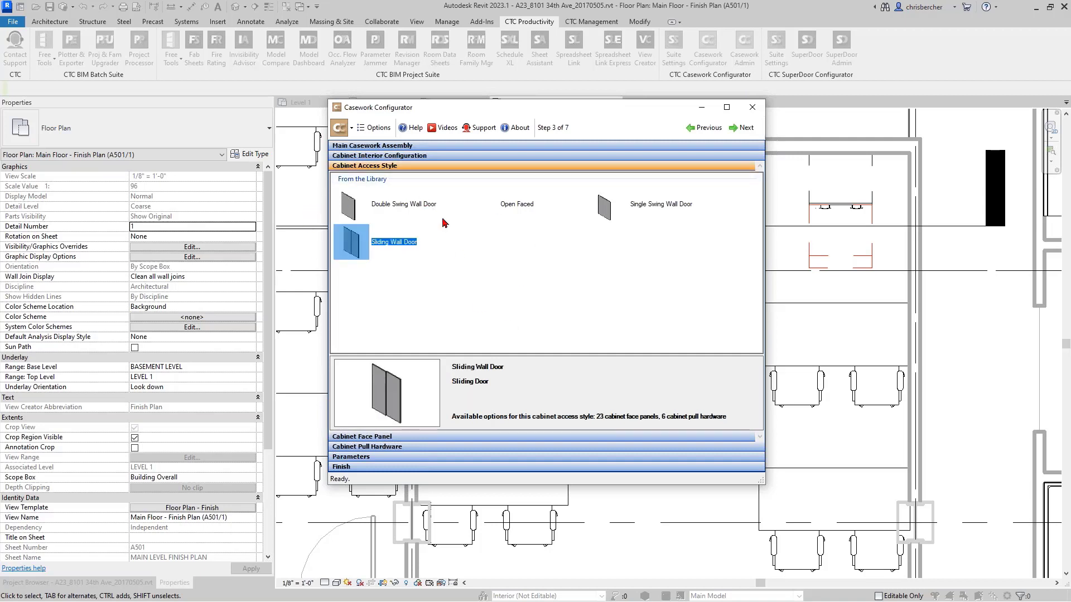
left_click(479, 203)
left_click(636, 214)
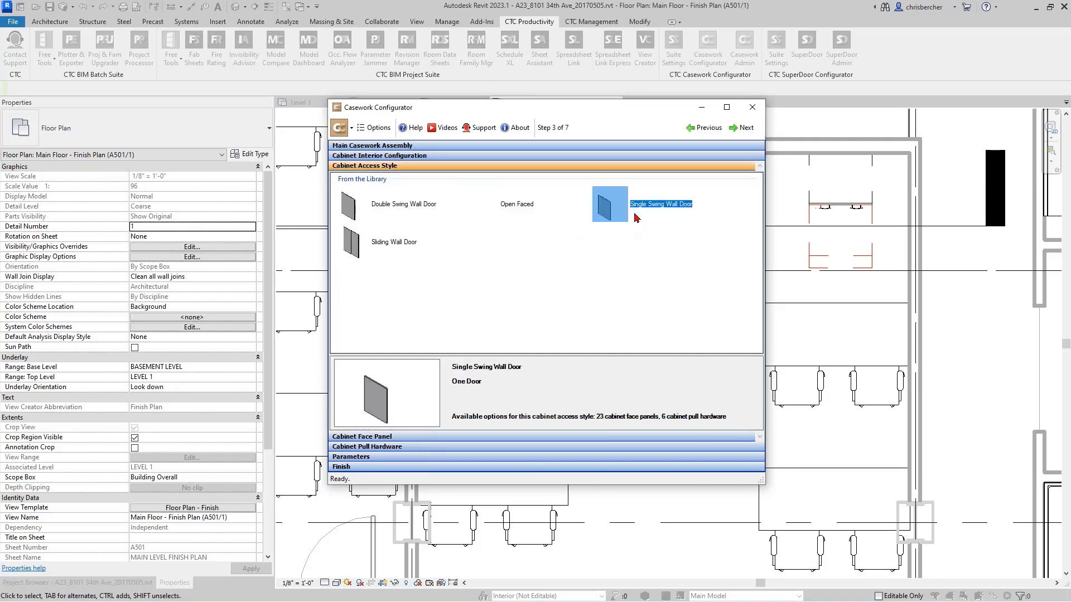
left_click(410, 245)
left_click(393, 207)
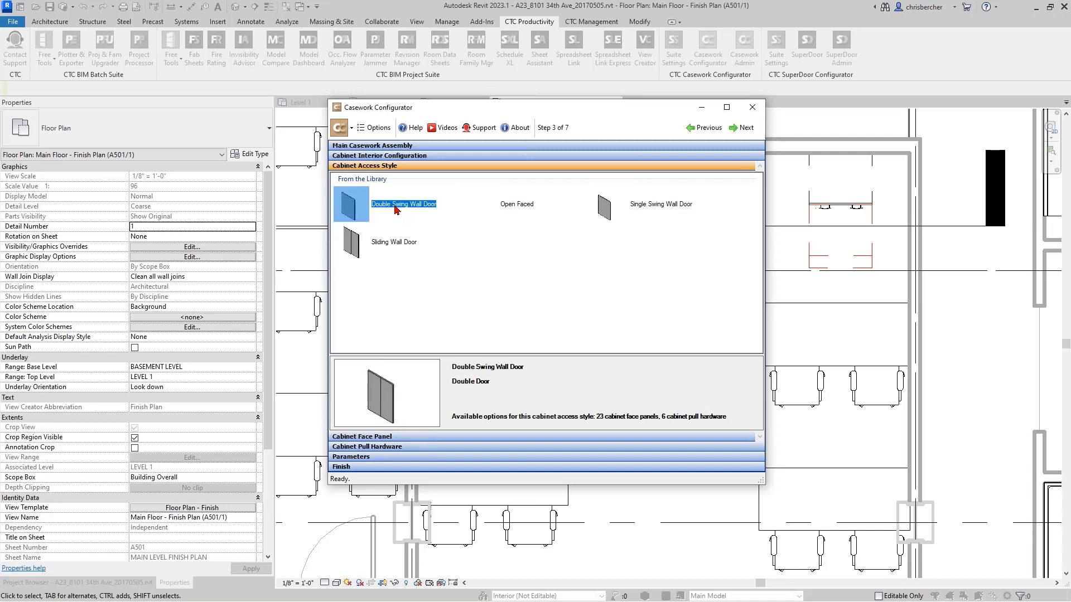
double_click(394, 207)
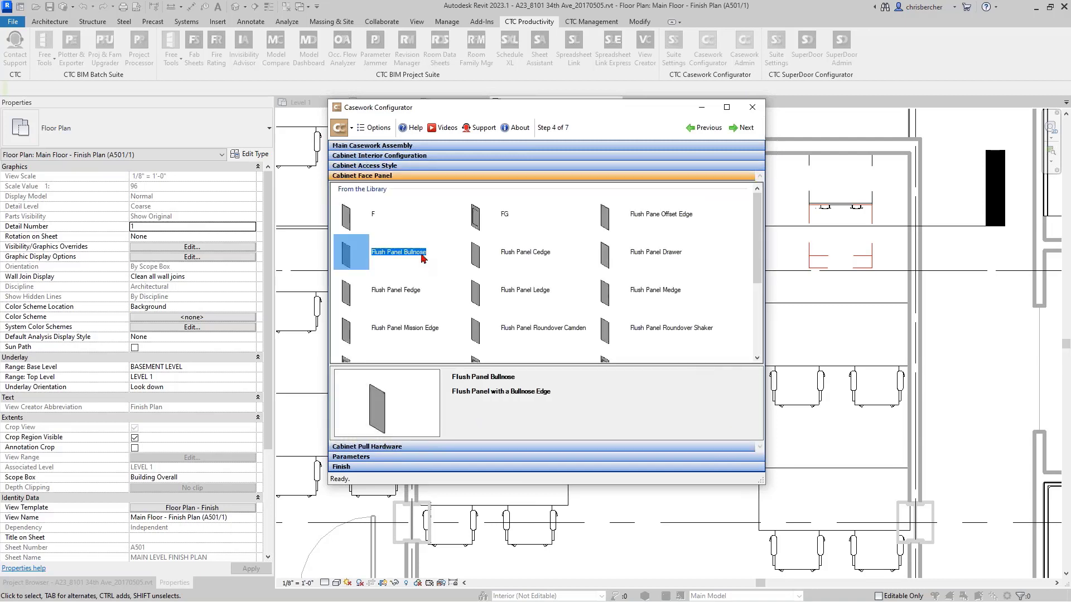
- Choose FG as the cabinet face panel and PS2 as the pull hardware
left_click(382, 223)
left_click(491, 216)
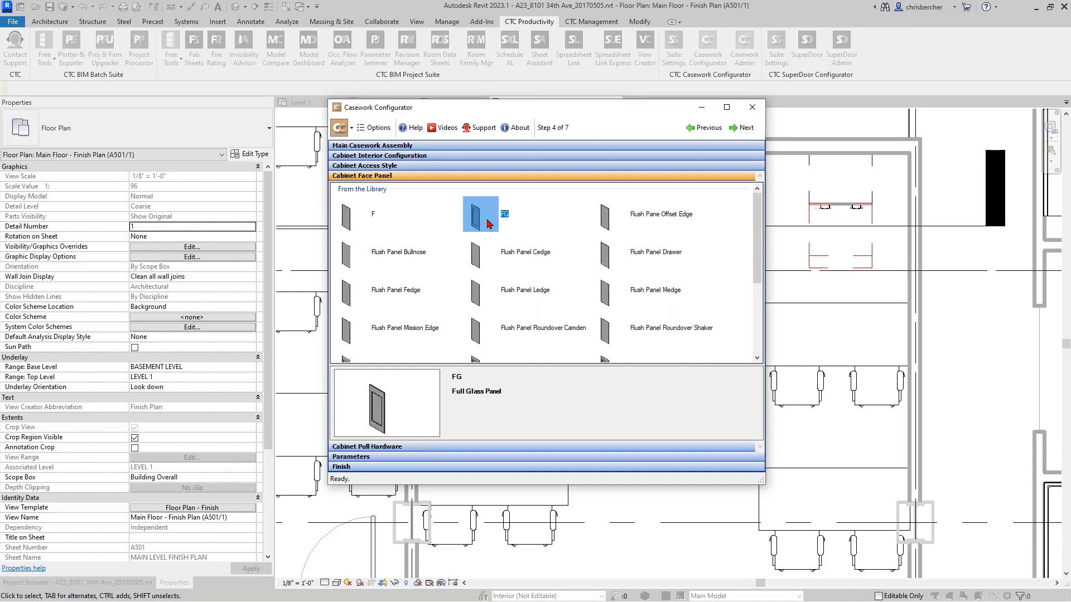
double_click(487, 223)
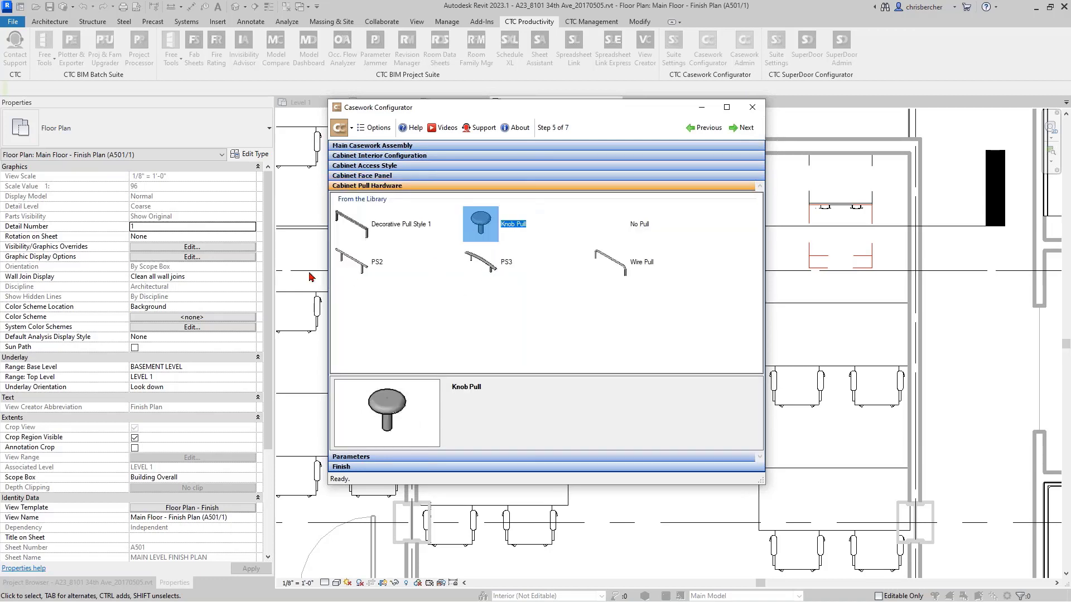
left_click(367, 269)
double_click(367, 268)
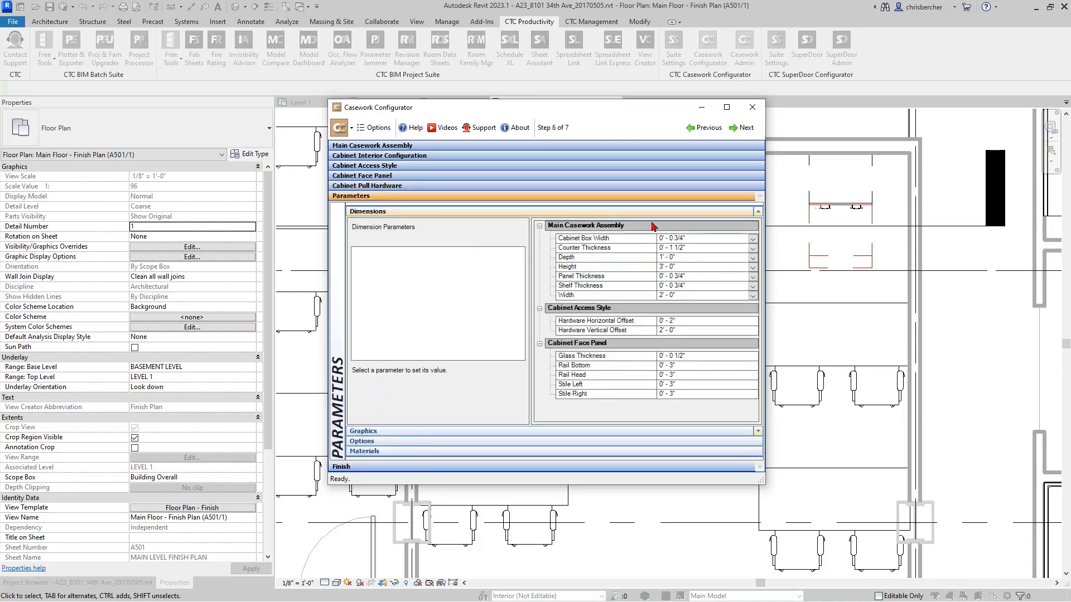
- Set the main casework assembly's Width to 4' - 0" using its predefined sizes
left_click(707, 295)
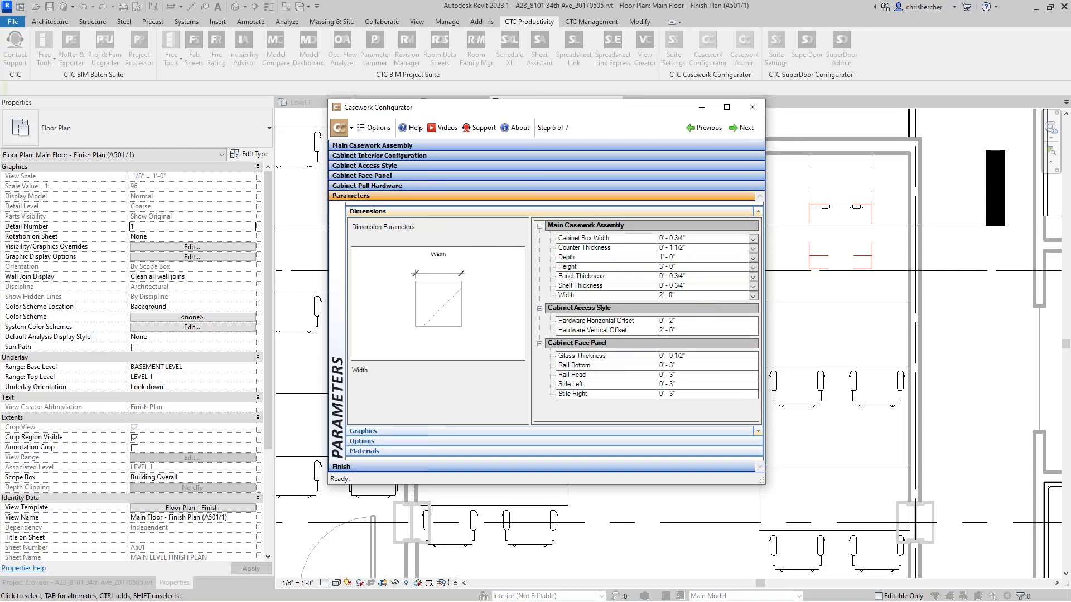
left_click_drag(696, 297, 628, 296)
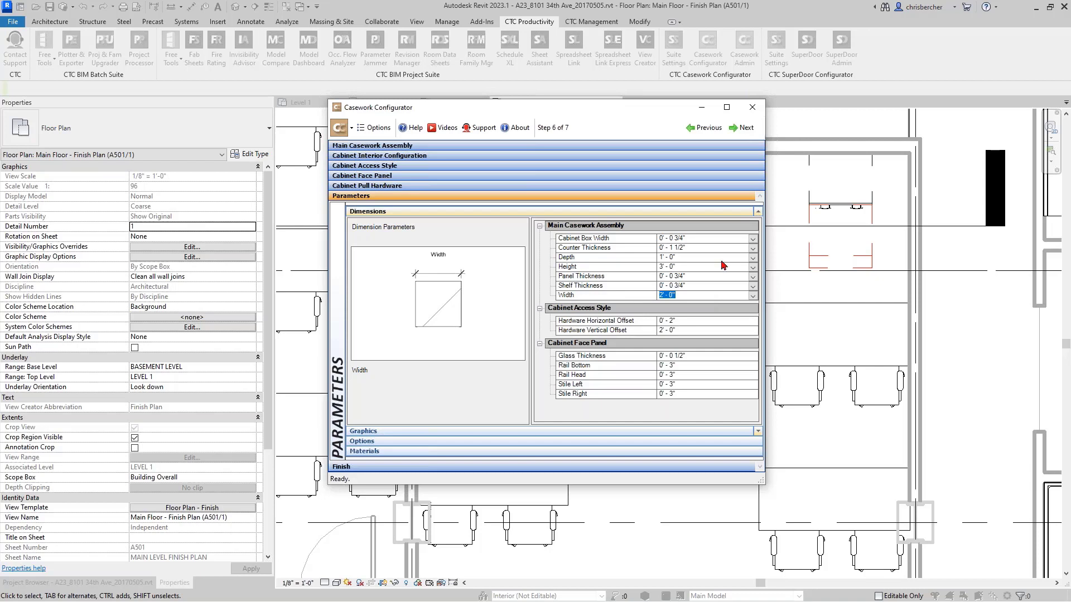
left_click(752, 295)
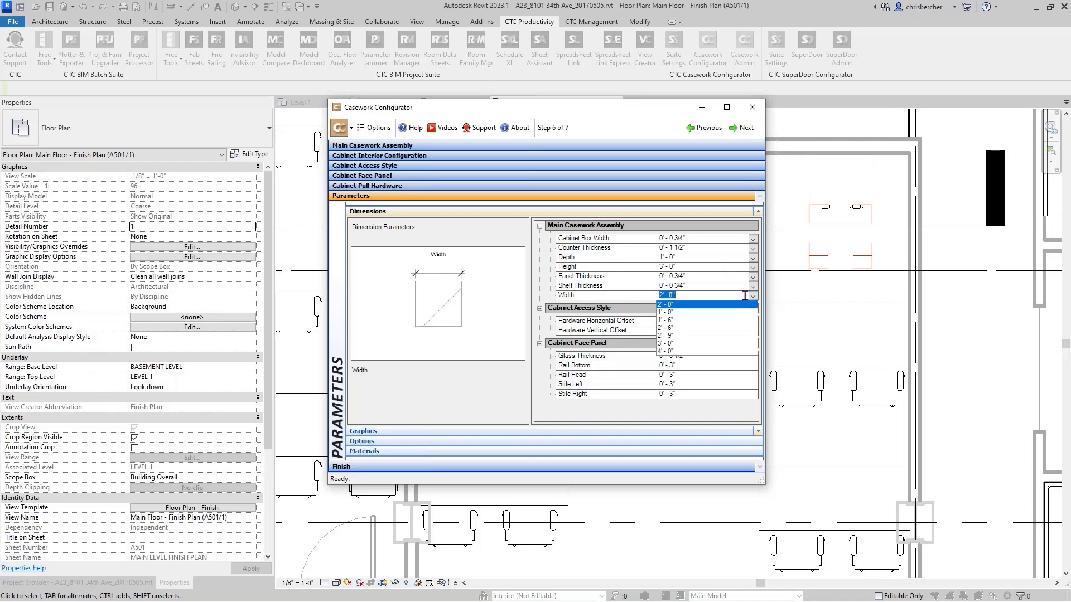
left_click(684, 352)
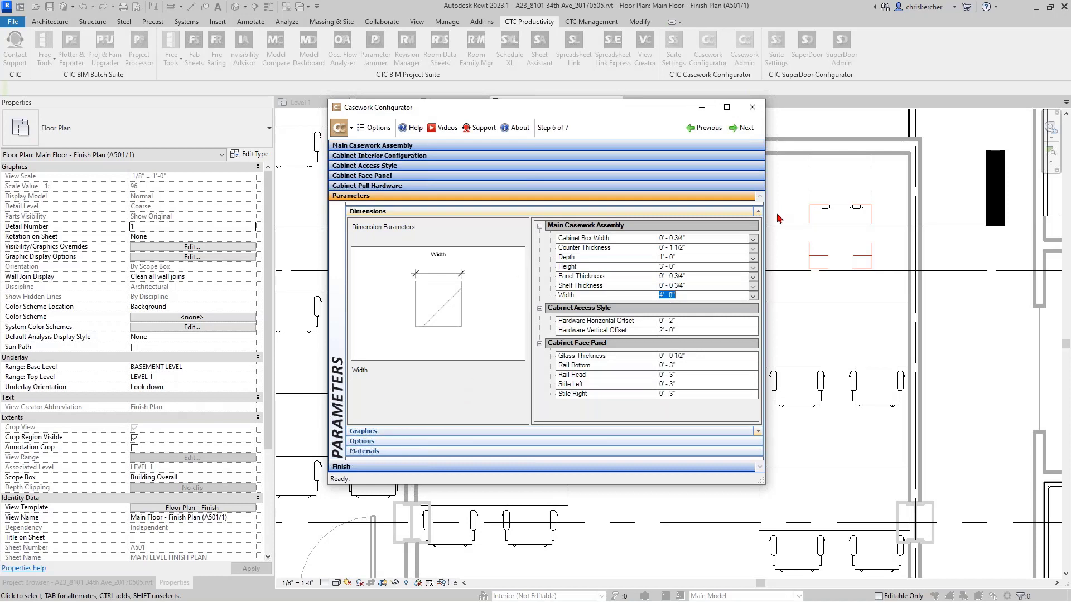
- Examine the Glazing Material and Panel Finish parameters of the cabinet face panel
left_click(377, 452)
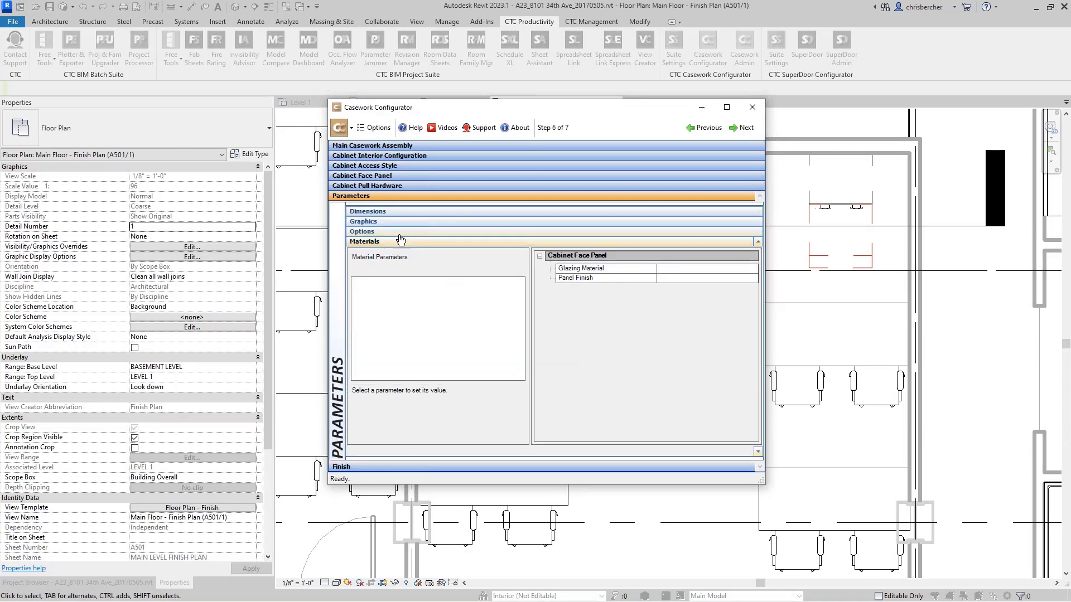
left_click(628, 269)
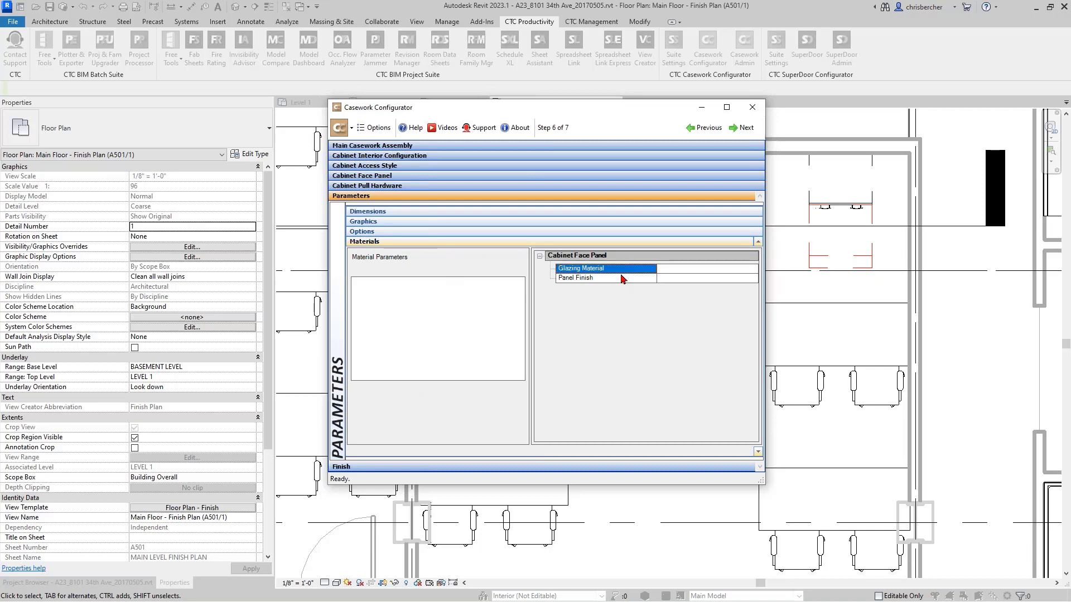
left_click(719, 270)
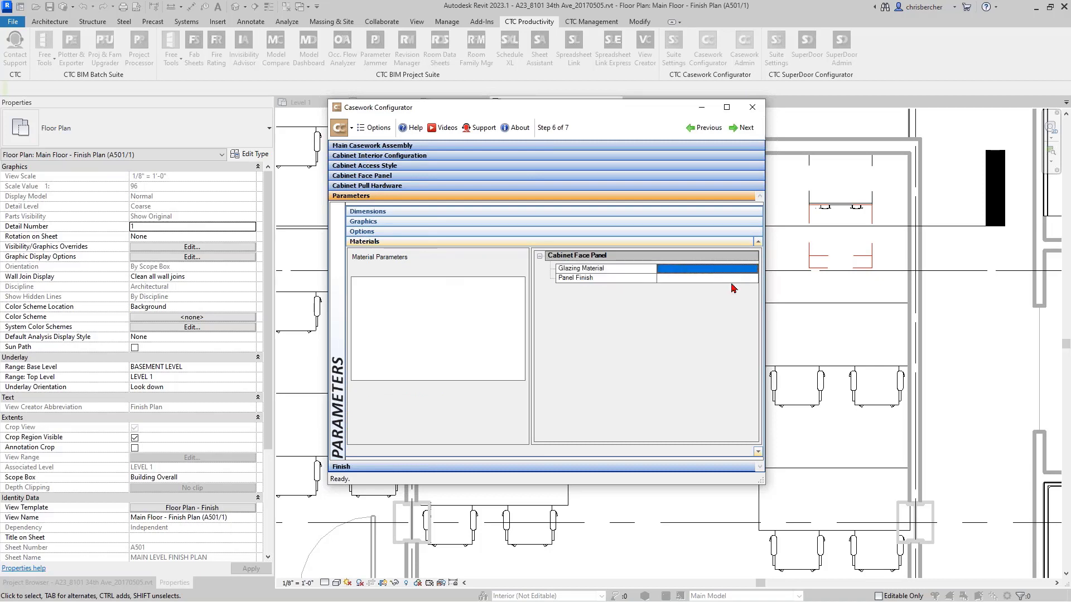
left_click(733, 278)
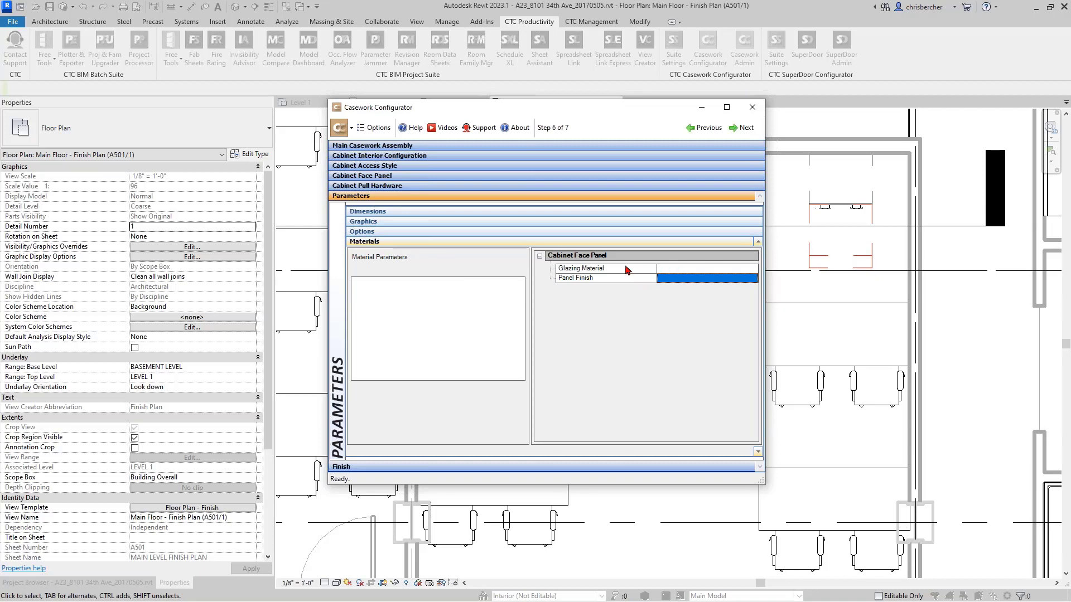
left_click(712, 271)
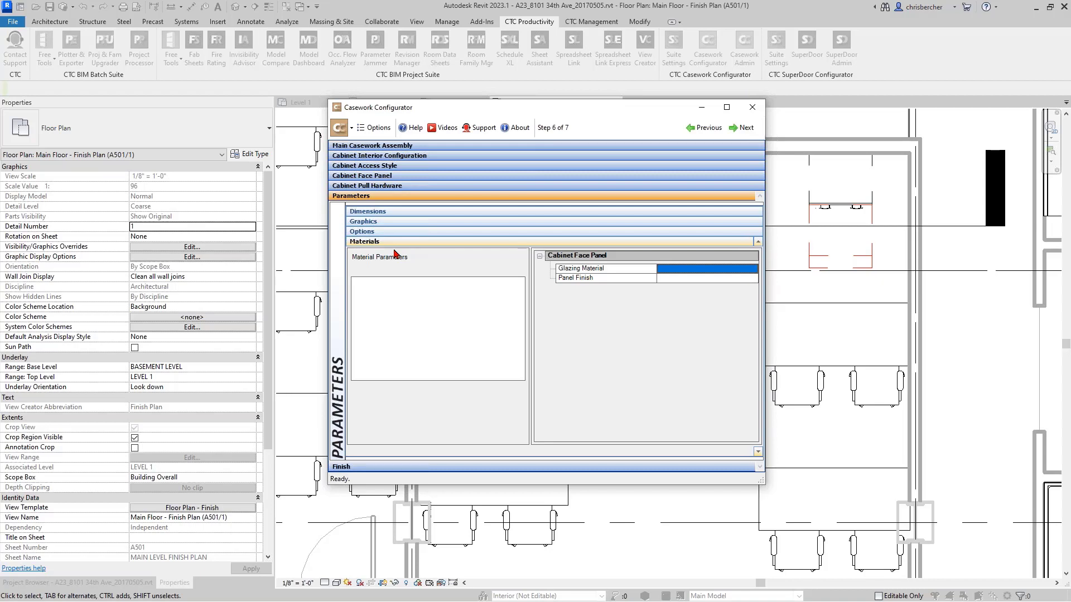
- Go to the final configuration step and review the main assembly name and each component part of the type name
left_click(473, 467)
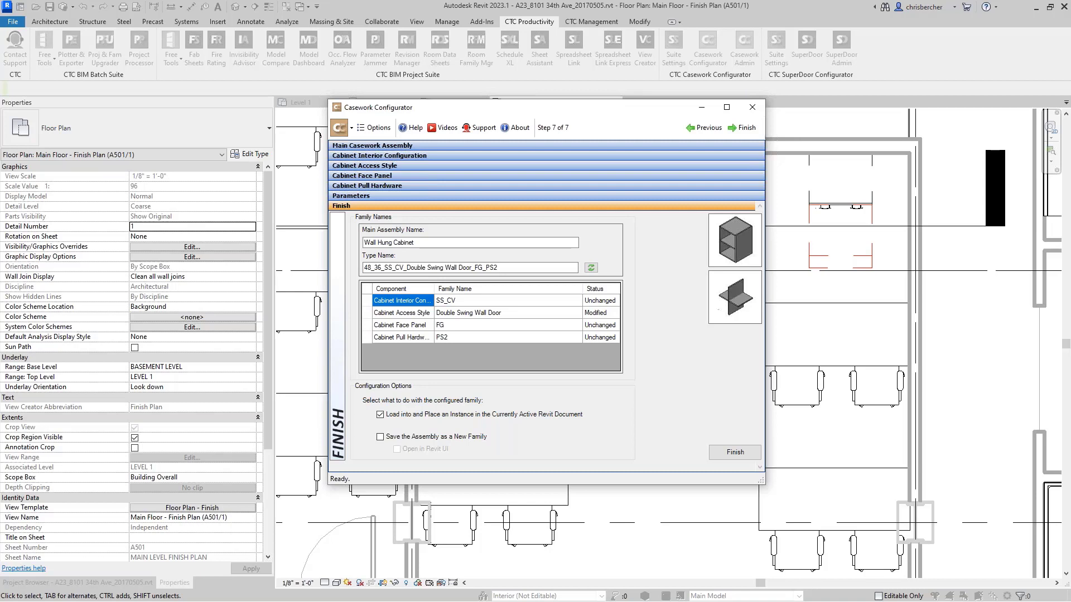
left_click_drag(384, 268, 352, 268)
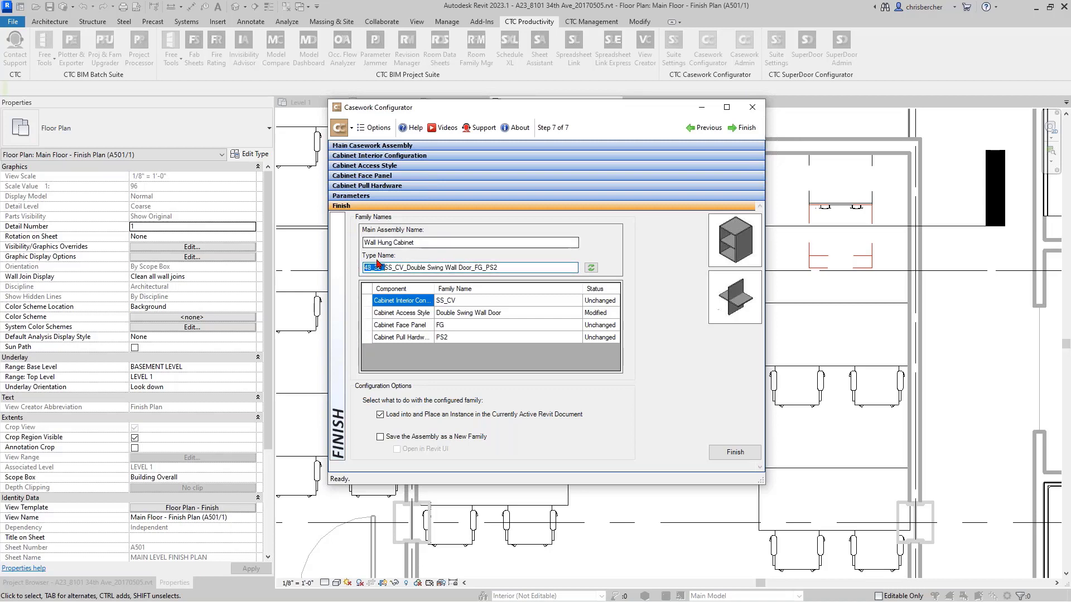
left_click_drag(383, 268, 403, 266)
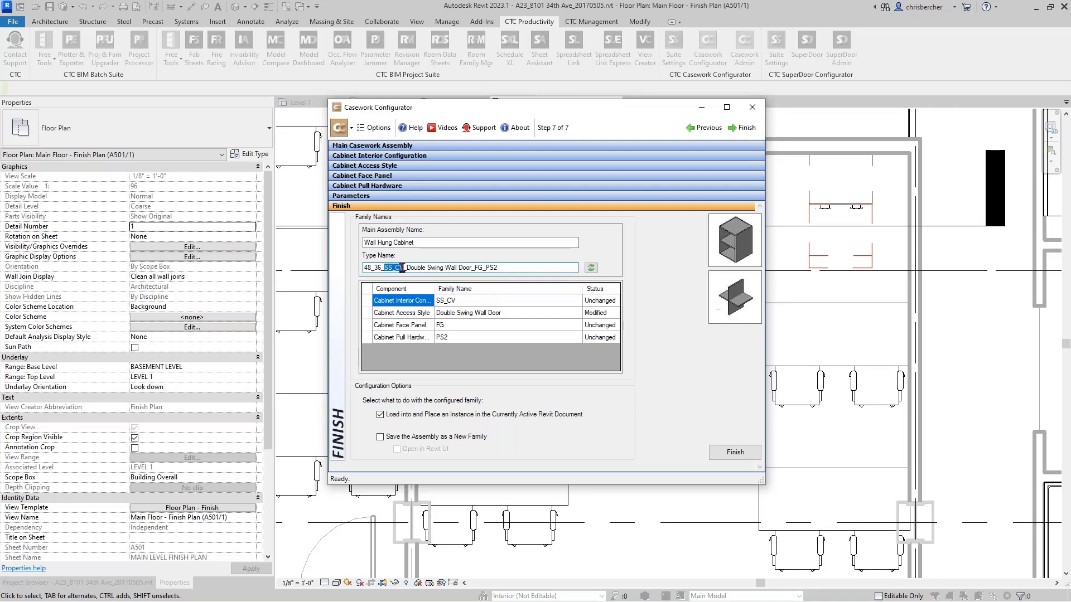
left_click_drag(406, 268, 485, 267)
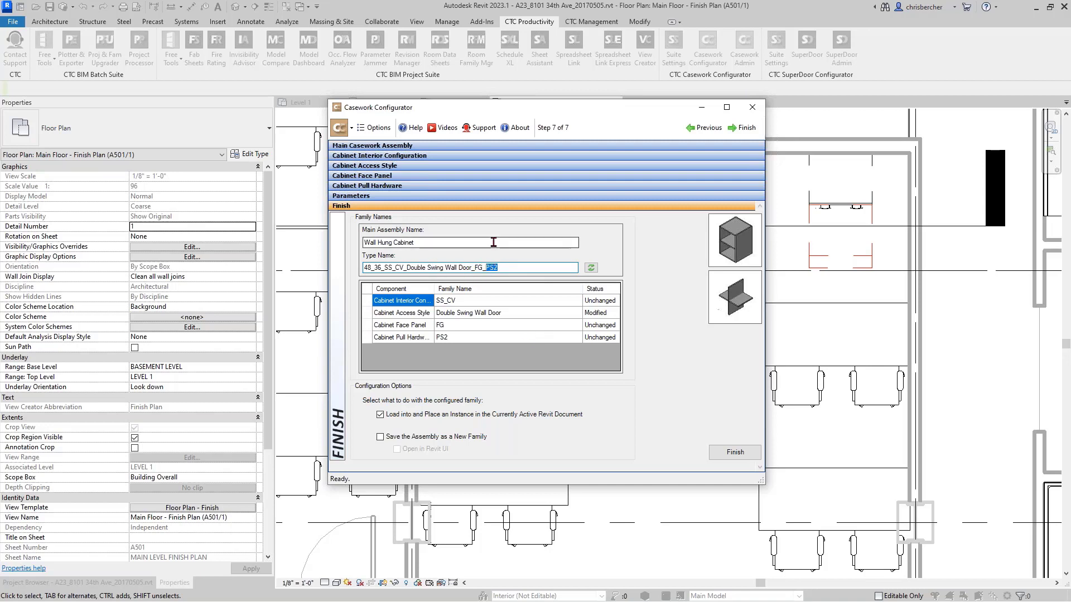
left_click_drag(442, 243, 278, 244)
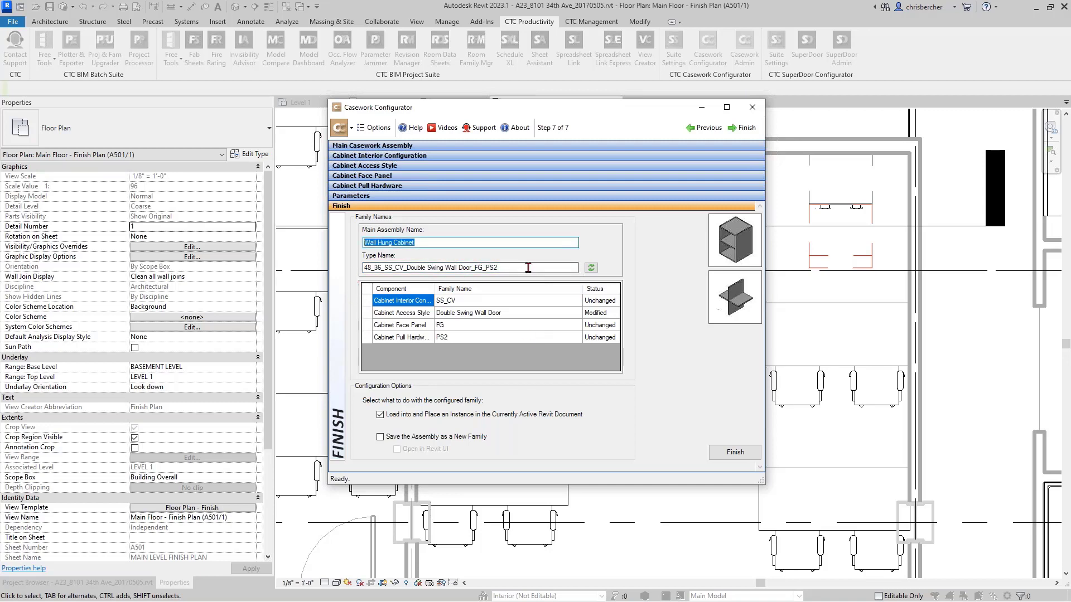
left_click_drag(528, 268, 219, 262)
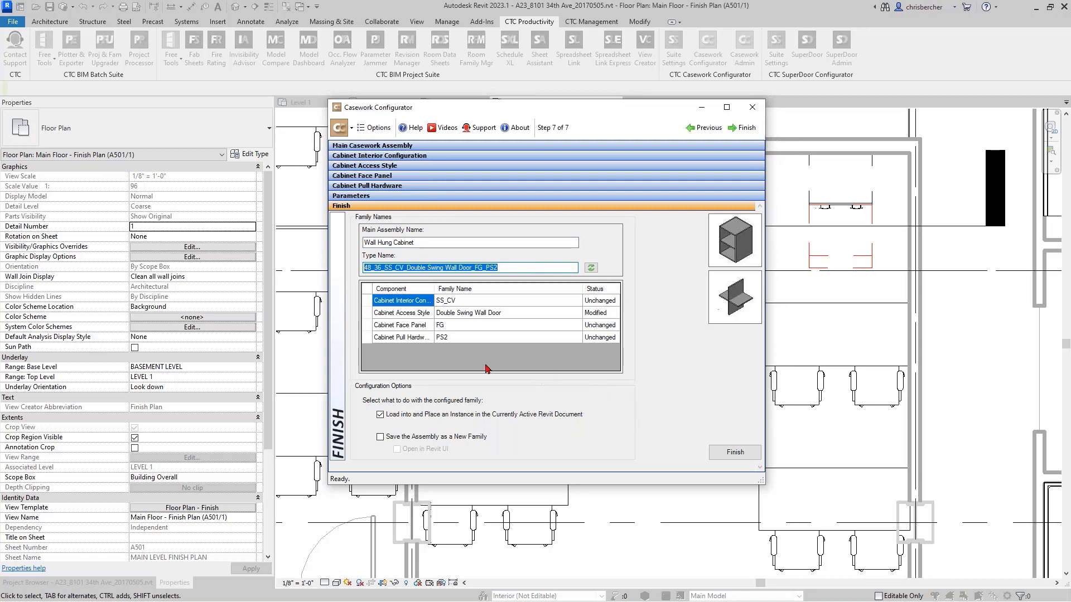
left_click(479, 268)
left_click_drag(472, 268, 406, 269)
- Finish the configuration and place the wall hung cabinet against the room's upper wall near its left corner in the floor plan
left_click(735, 459)
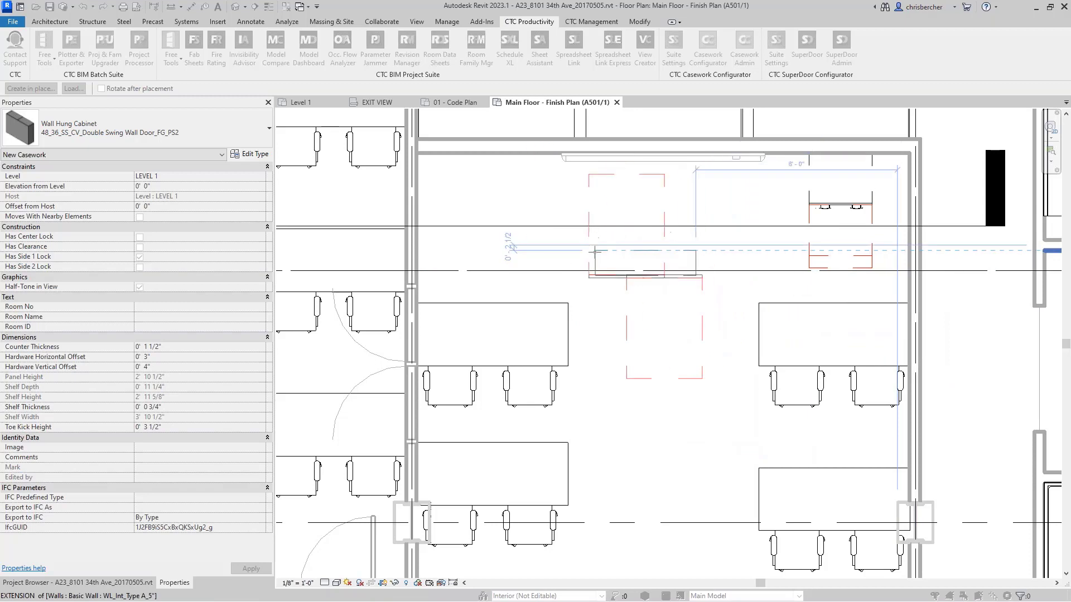
left_click(447, 157)
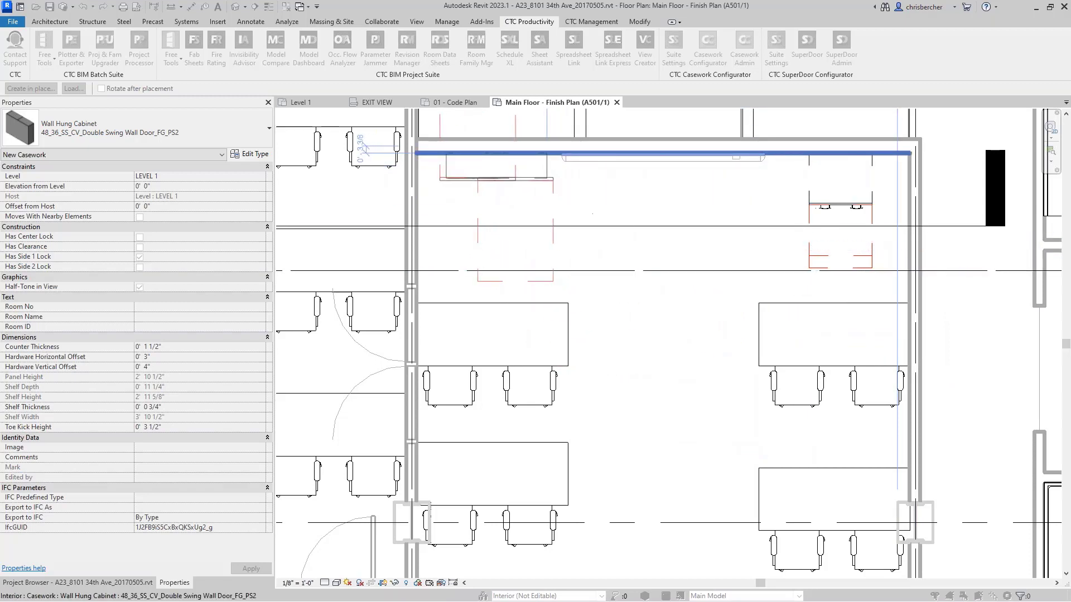
key("Escape")
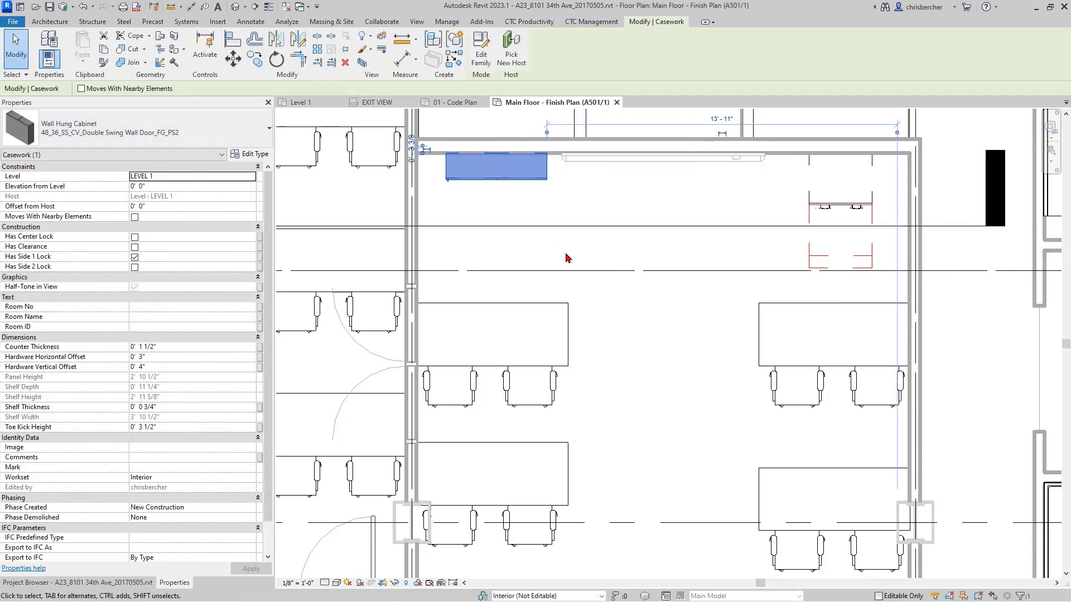
left_click(528, 258)
middle_click_drag(584, 264, 589, 263)
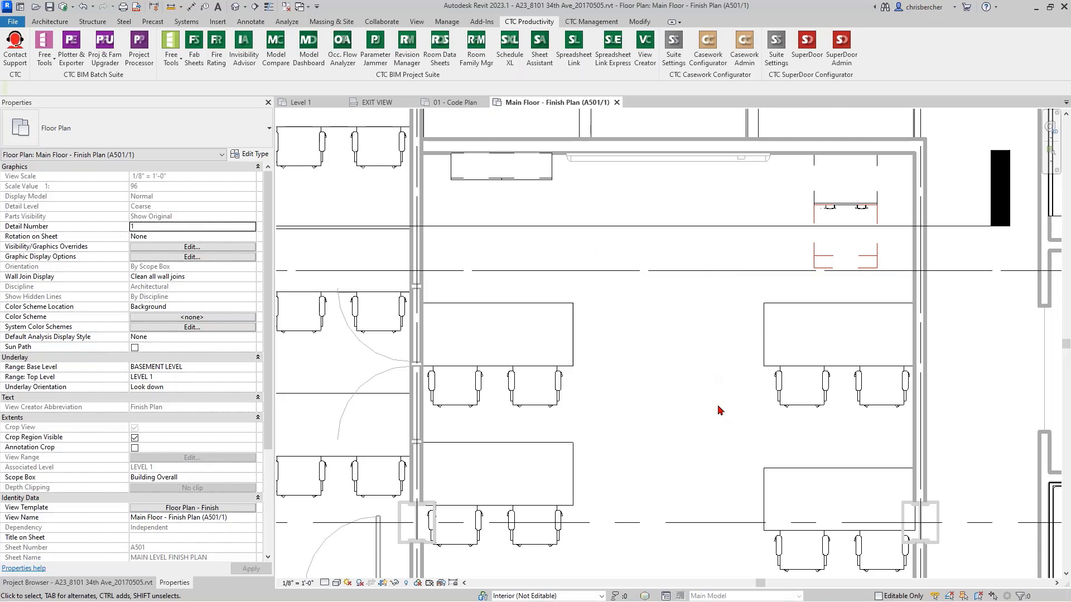
- Switch to File Explorer, open the MCA folder inside Content2023, and widen the Name column to show the full family file names
key("alt+Tab")
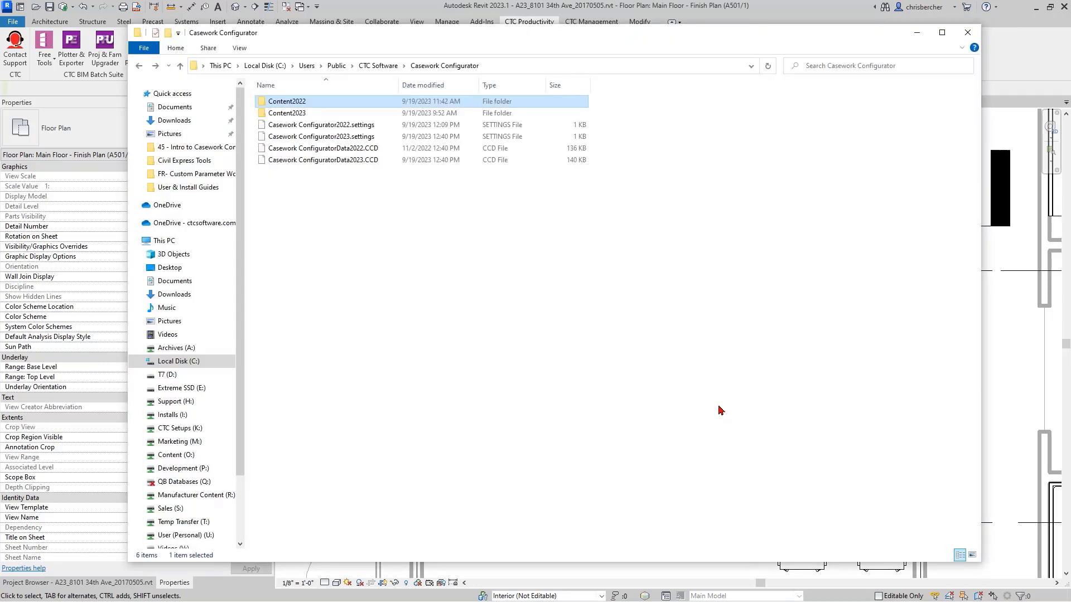
double_click(299, 114)
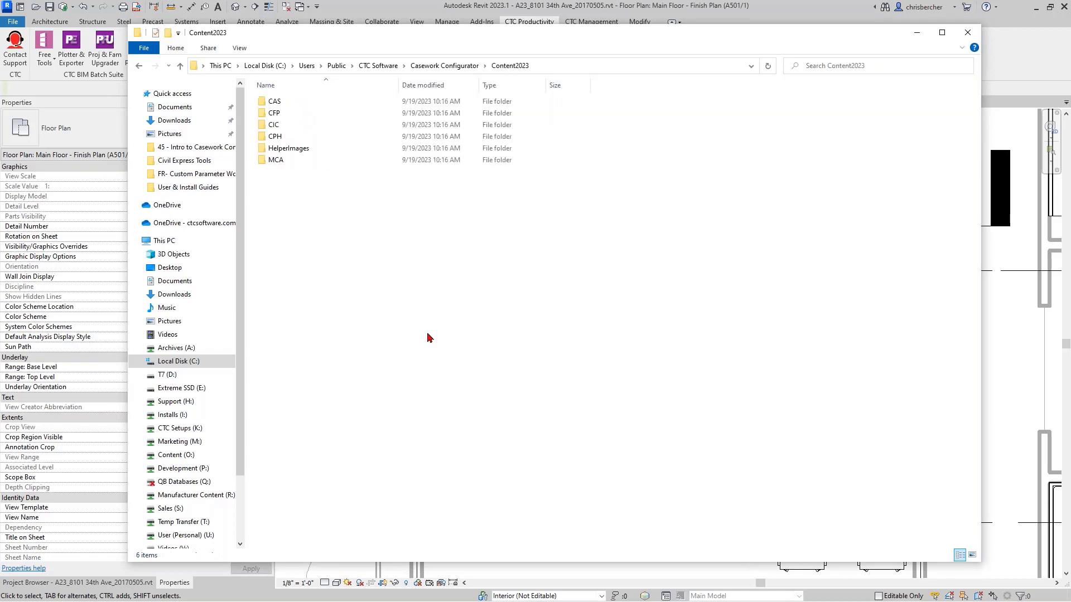
double_click(313, 161)
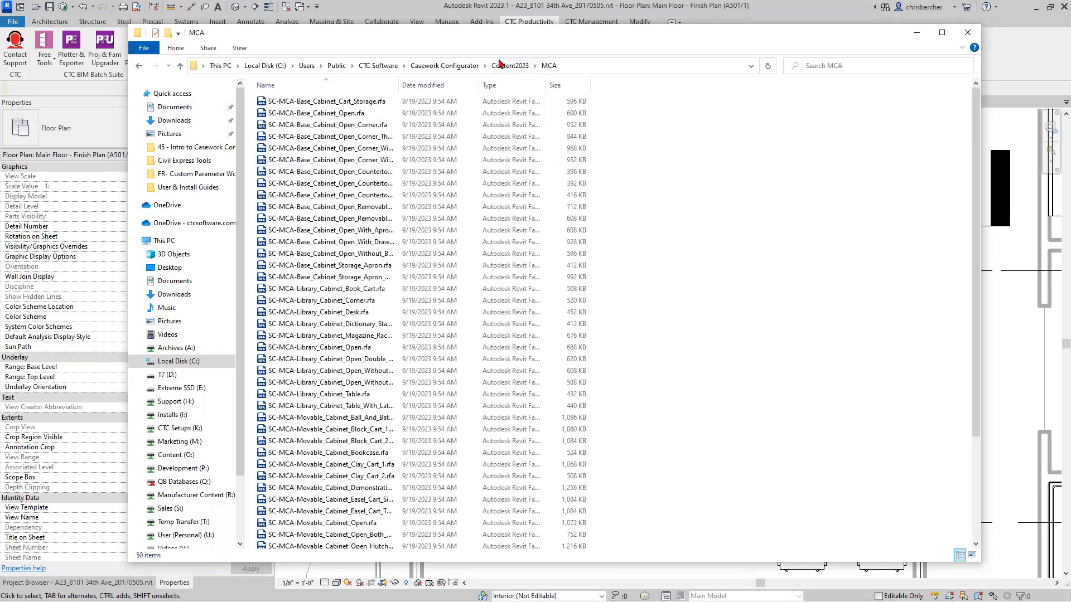
left_click_drag(536, 39, 604, 25)
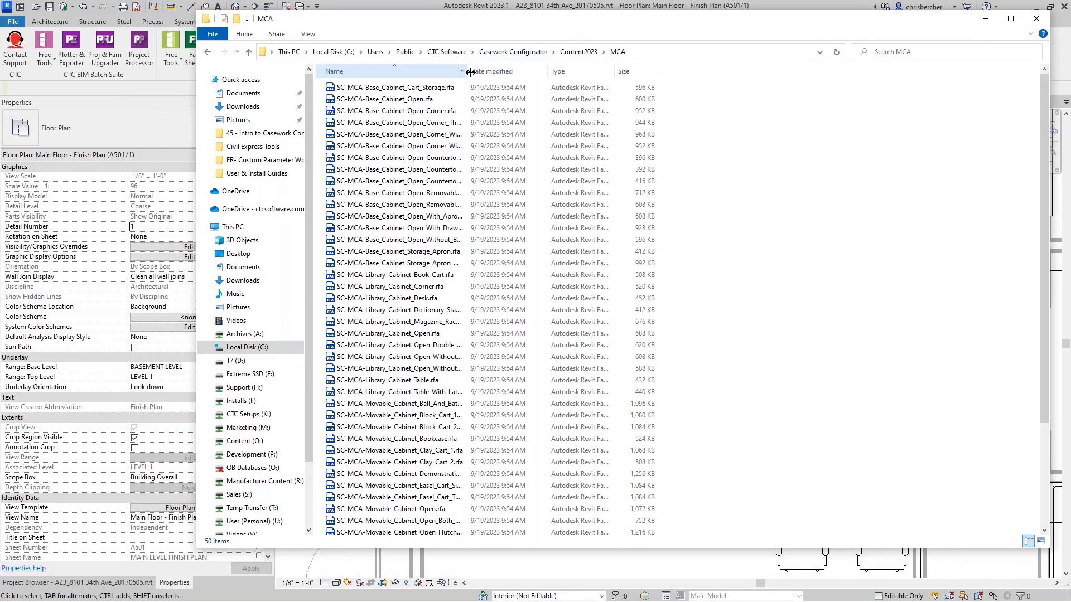
left_click_drag(470, 71, 541, 71)
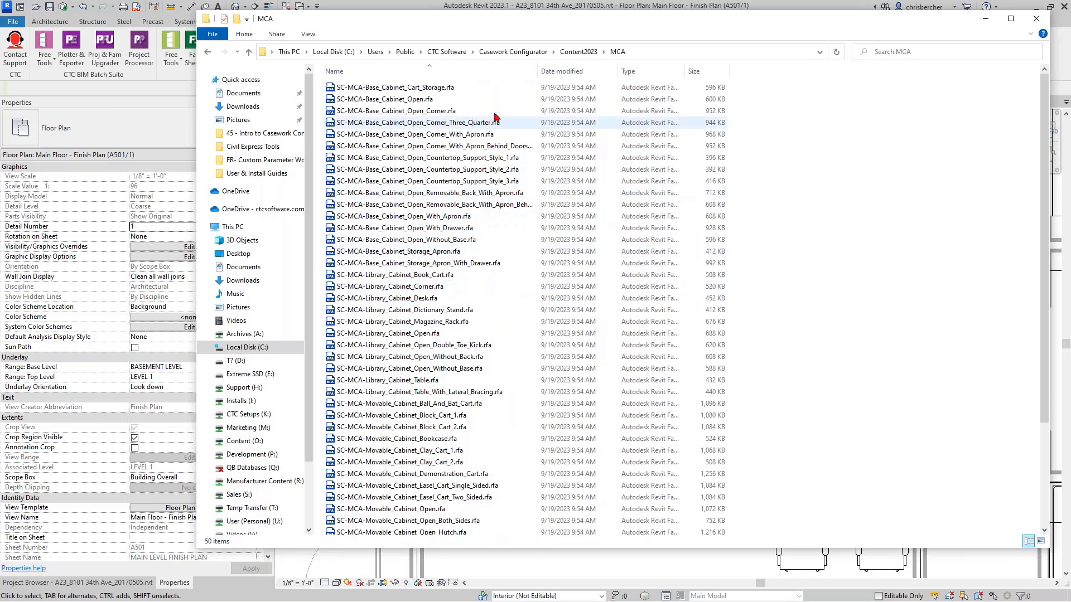
- Show the full family names and try to open SC-MCA-Tall_Storage_Cabinet_Open.rfa from the Content2023 MCA folder
left_click_drag(535, 71, 571, 71)
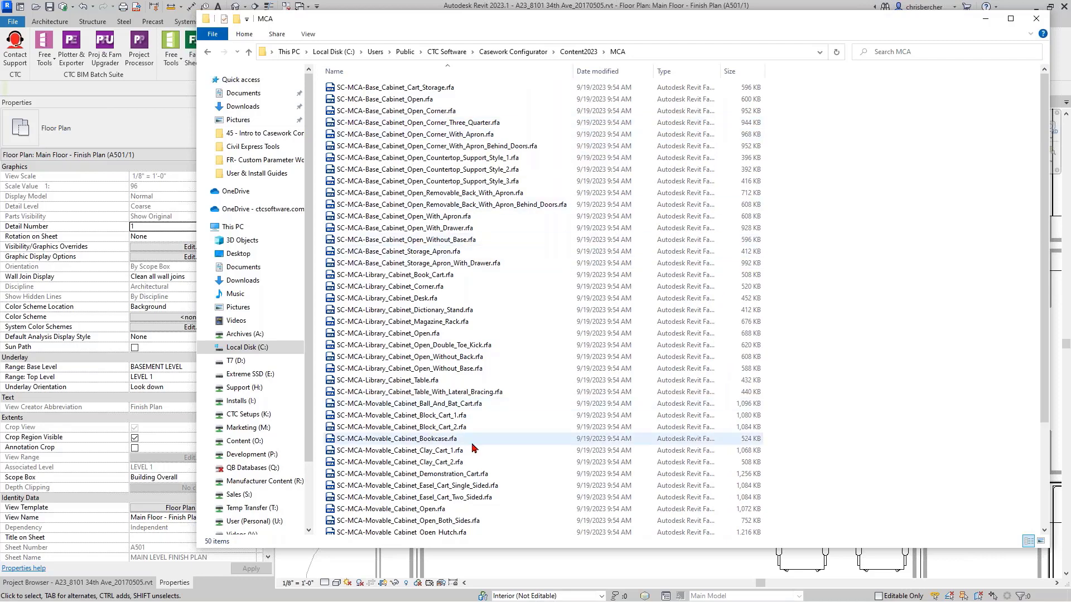
scroll(469, 441, "down", 4)
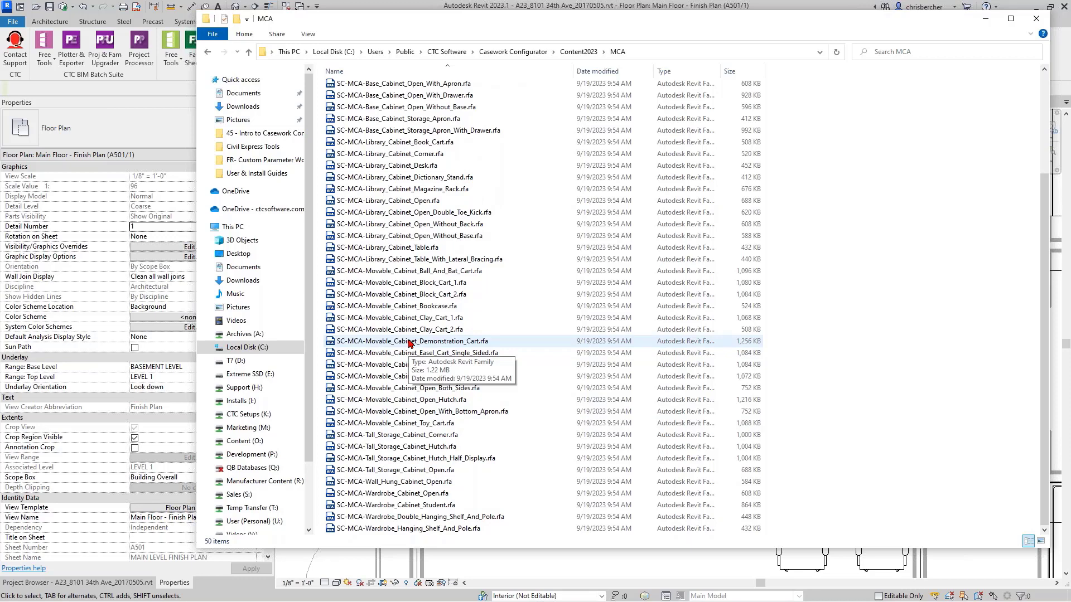
double_click(426, 470)
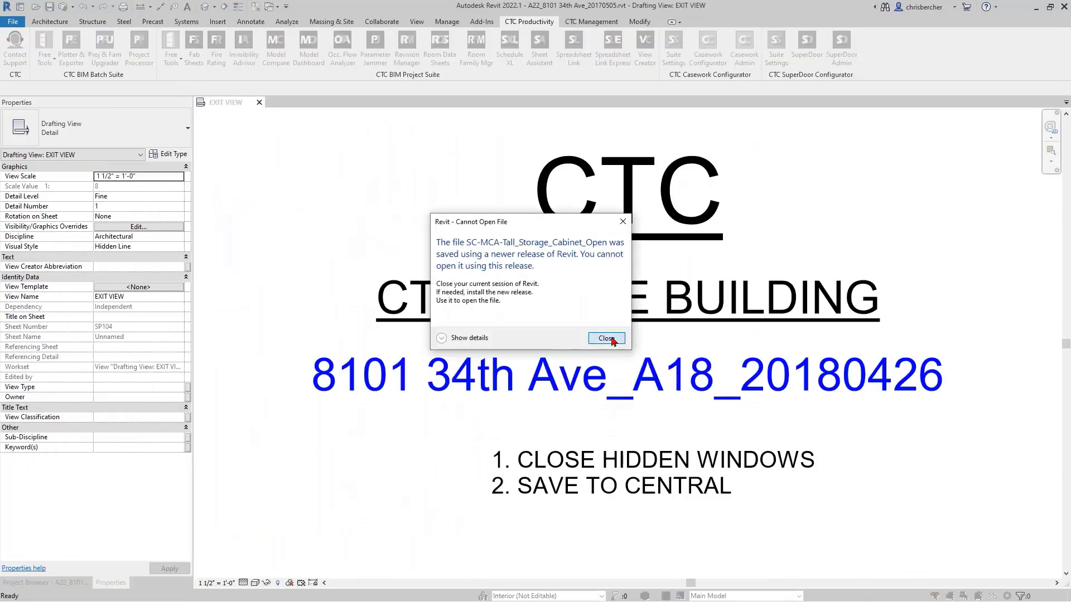
left_click(613, 341)
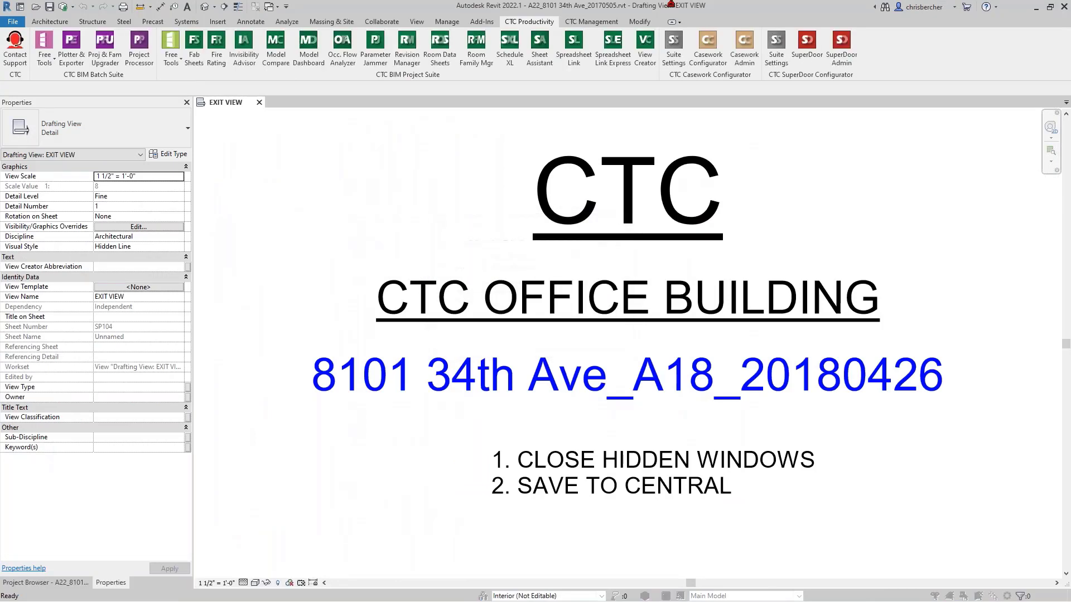
left_click(620, 359)
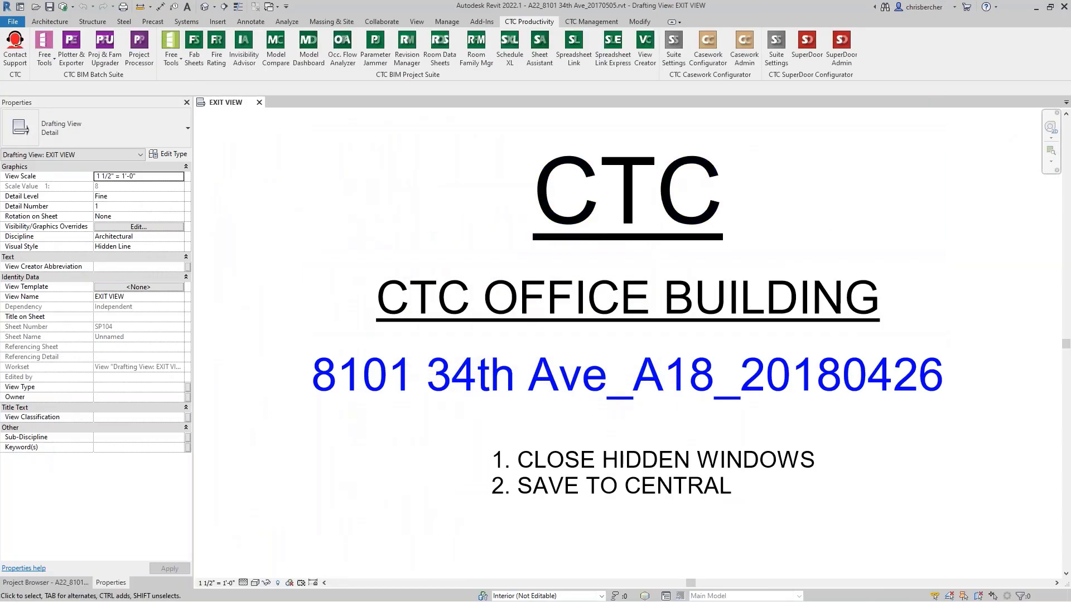
- Return to File Explorer and open SC-MCA-Tall_Storage_Cabinet_Open.rfa from the MCA folder inside Content2022
key("alt+Tab")
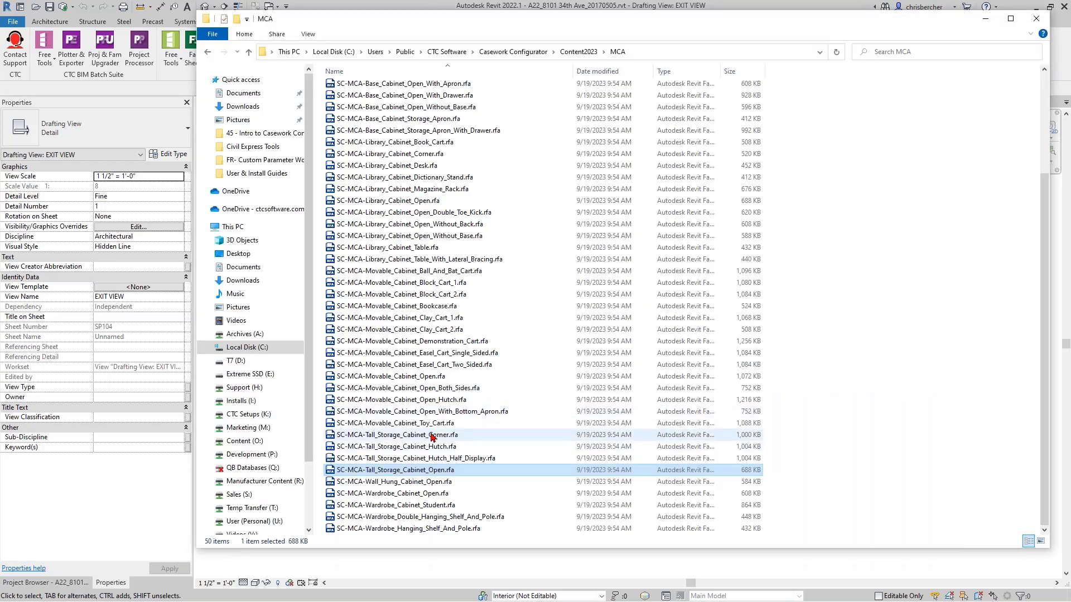
left_click(503, 52)
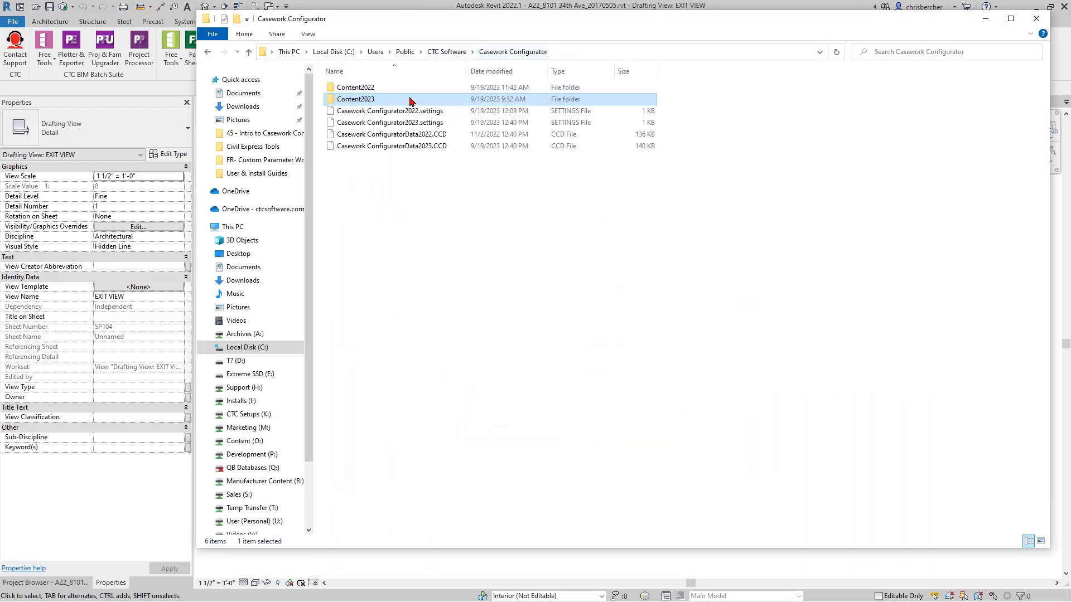
double_click(391, 89)
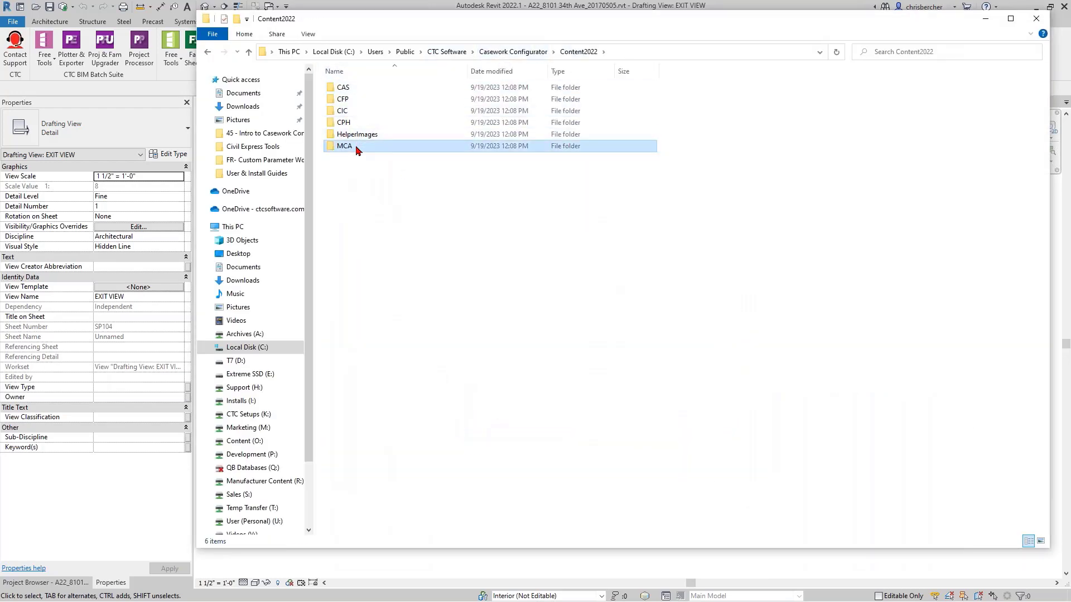
double_click(357, 145)
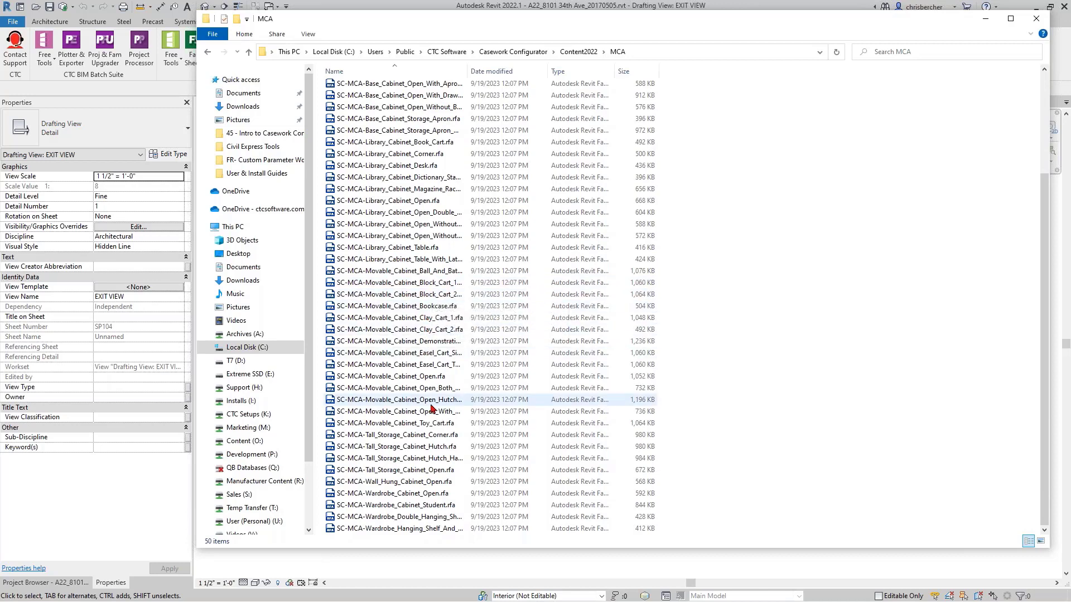
double_click(413, 470)
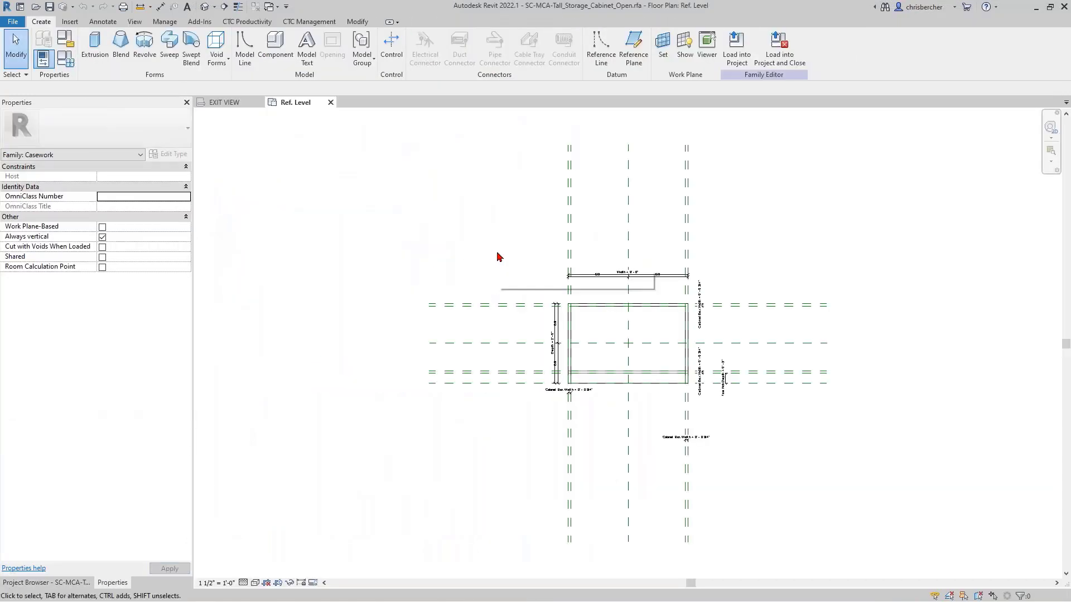
- Examine the tall storage cabinet's family types, its Cabinet Access Style and Cabinet Interior Configuration parameters and its type name, leaving them unedited
left_click(66, 59)
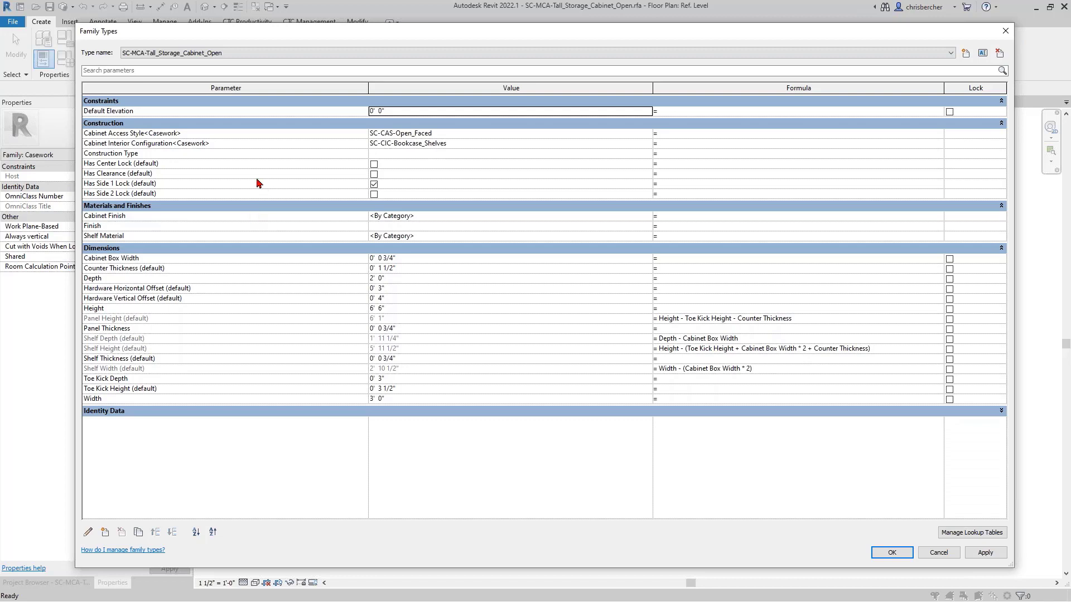
left_click(233, 135)
left_click(236, 145)
left_click(237, 144)
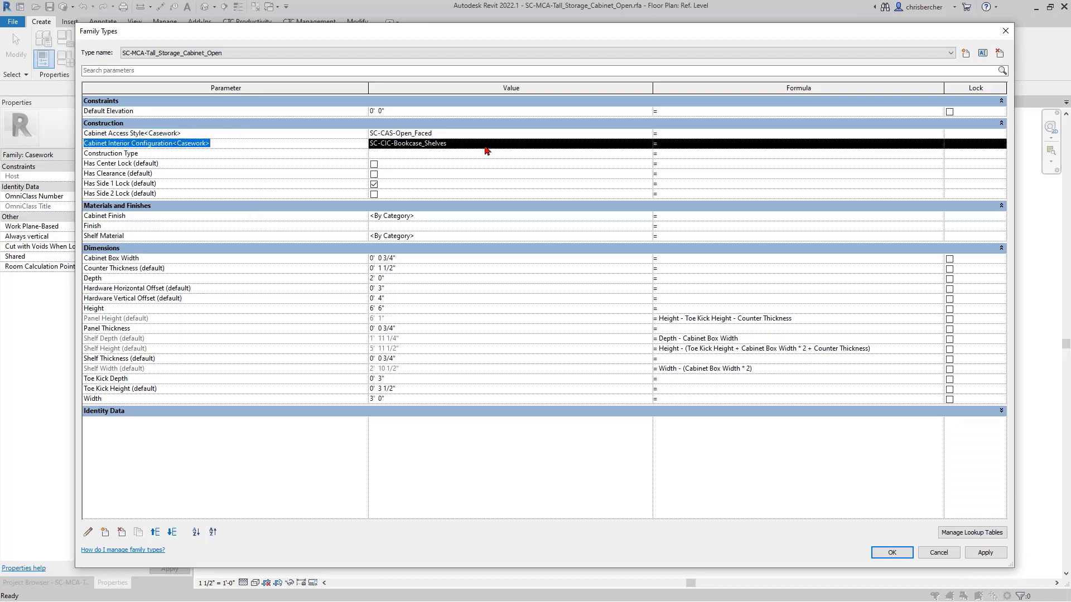
left_click(470, 136)
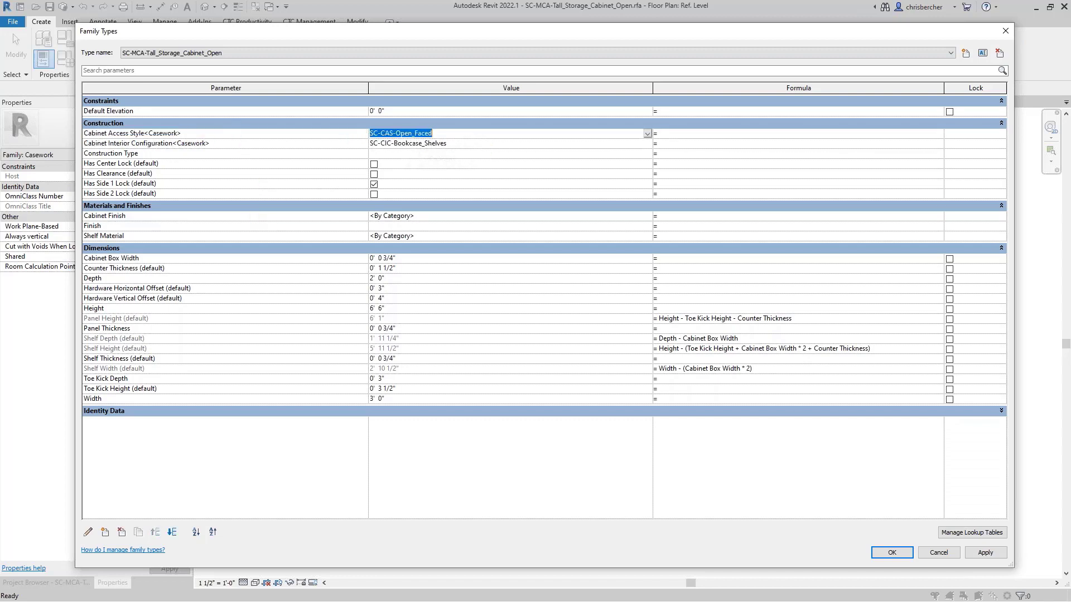
left_click(494, 143)
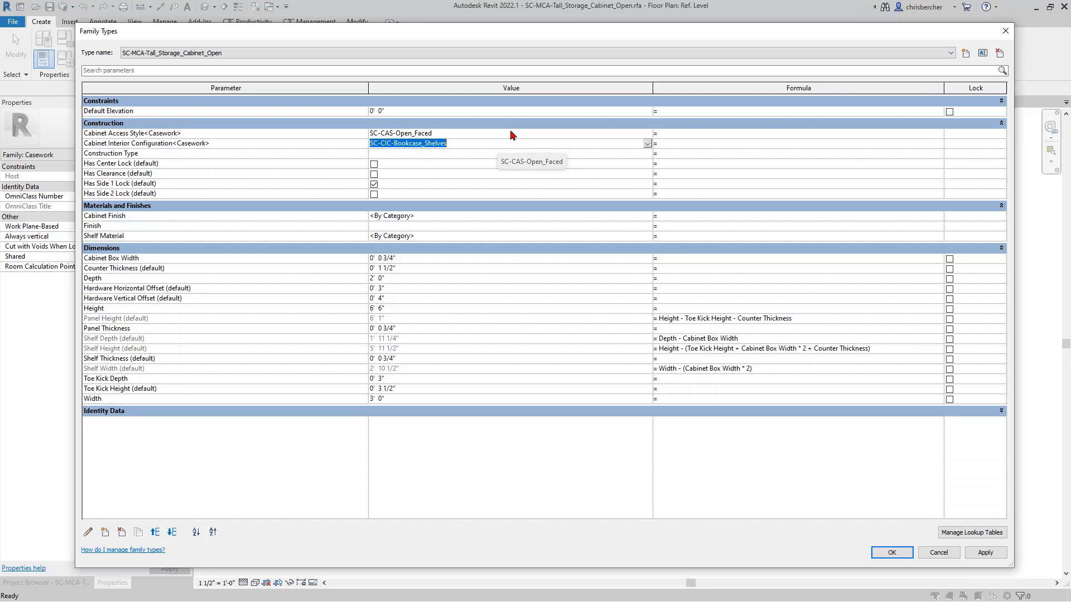
left_click(285, 53)
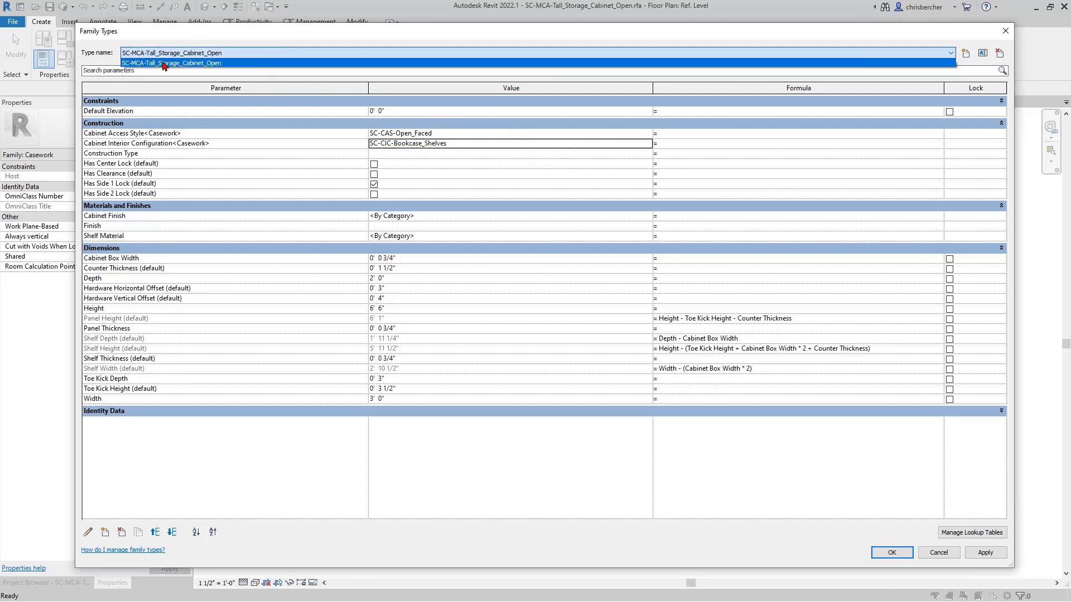
left_click(248, 156)
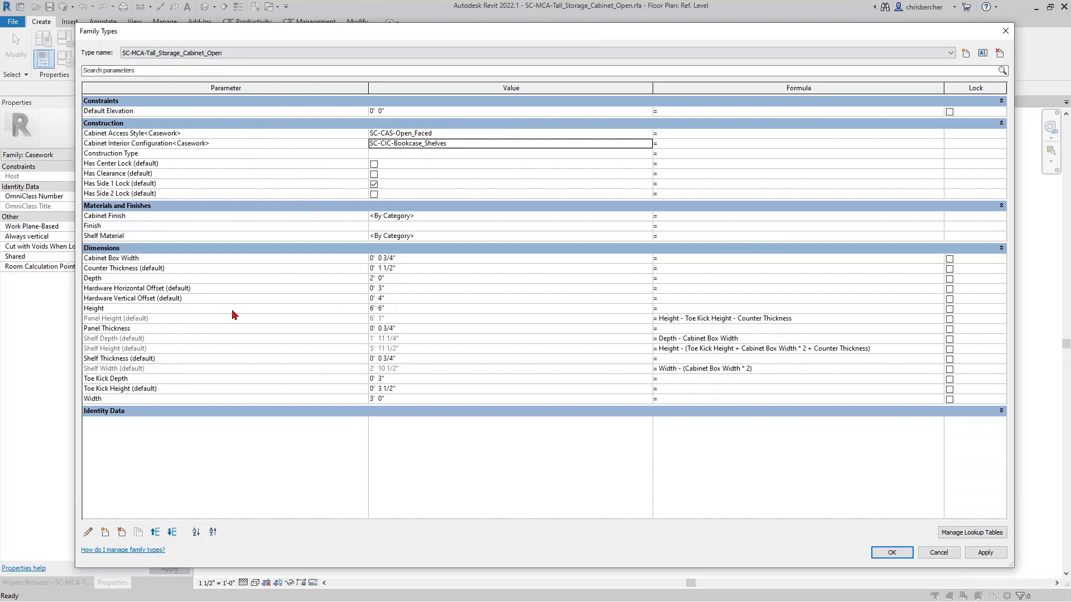
left_click(939, 552)
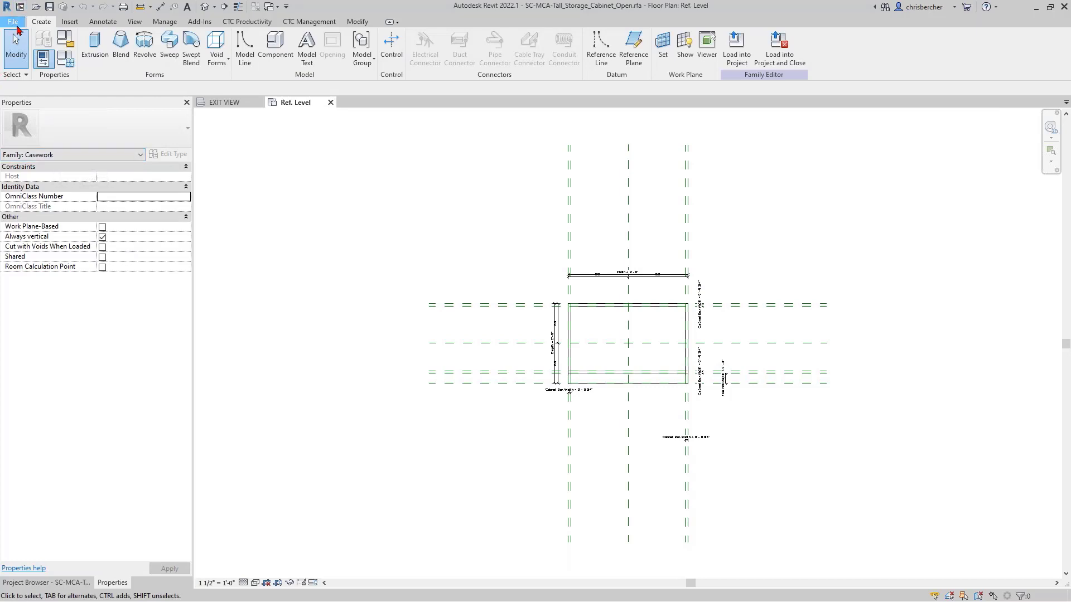
- Save the family as SC-MCA-Tall_Storage_Cabinet_Closed.rfa in the Content2022 MCA folder and close it
left_click(16, 25)
mouse_move(53, 152)
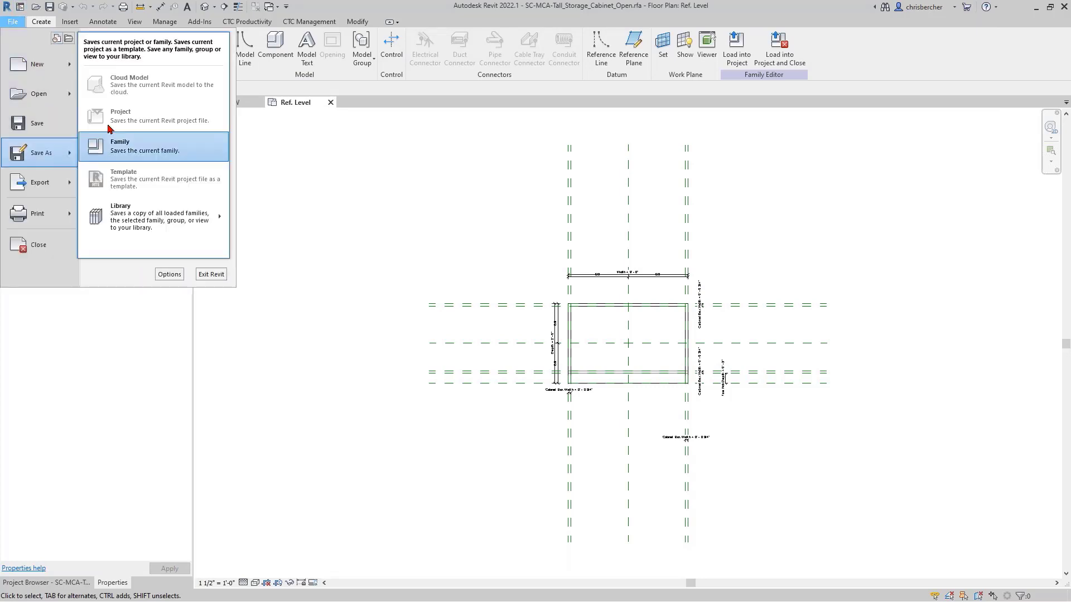
left_click(119, 158)
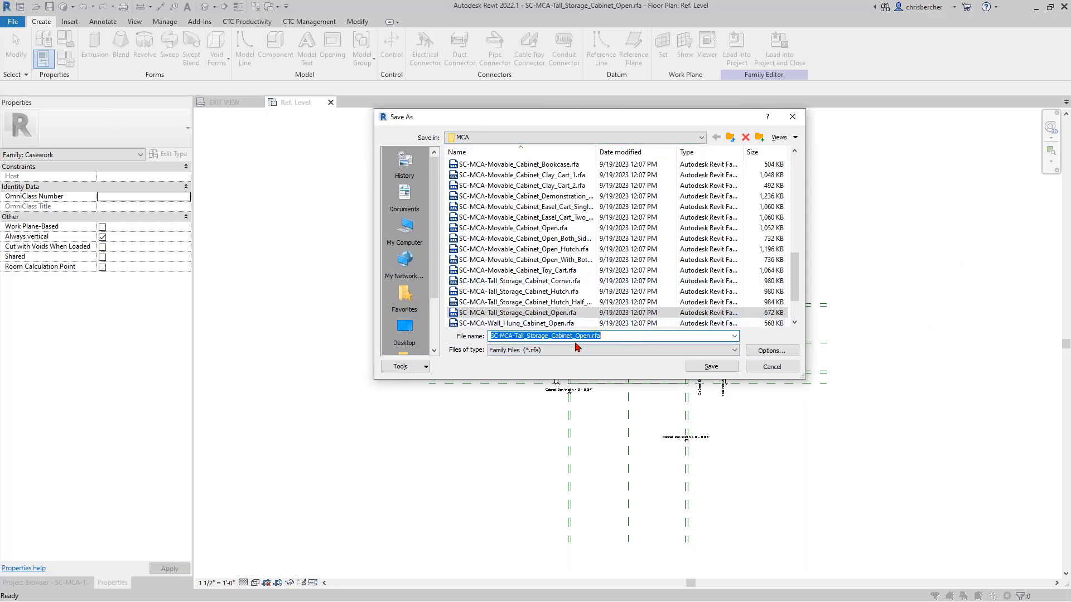
left_click_drag(576, 336, 591, 335)
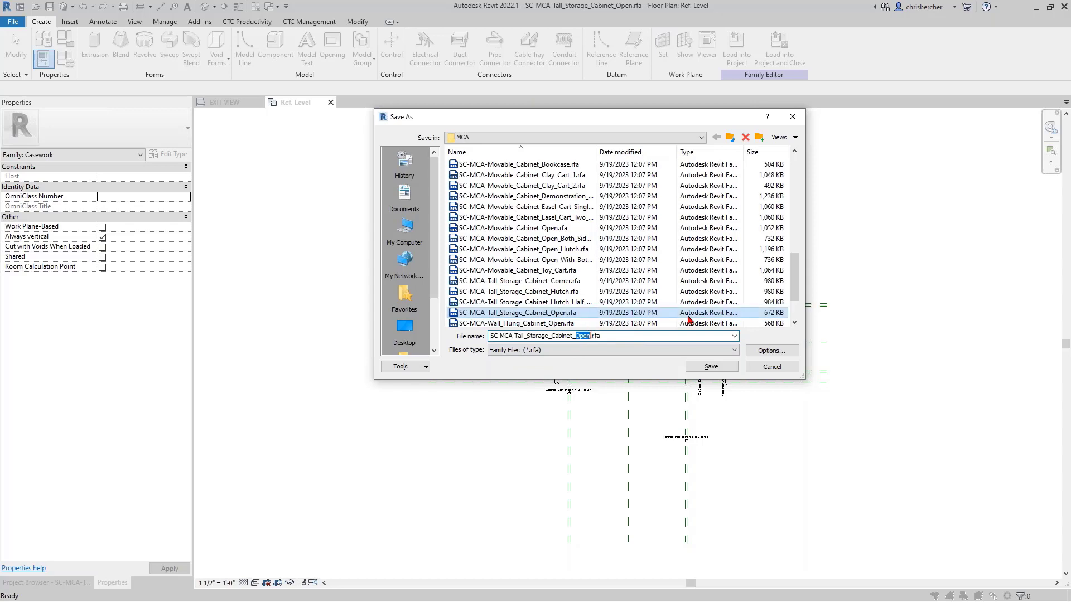
type("Closed")
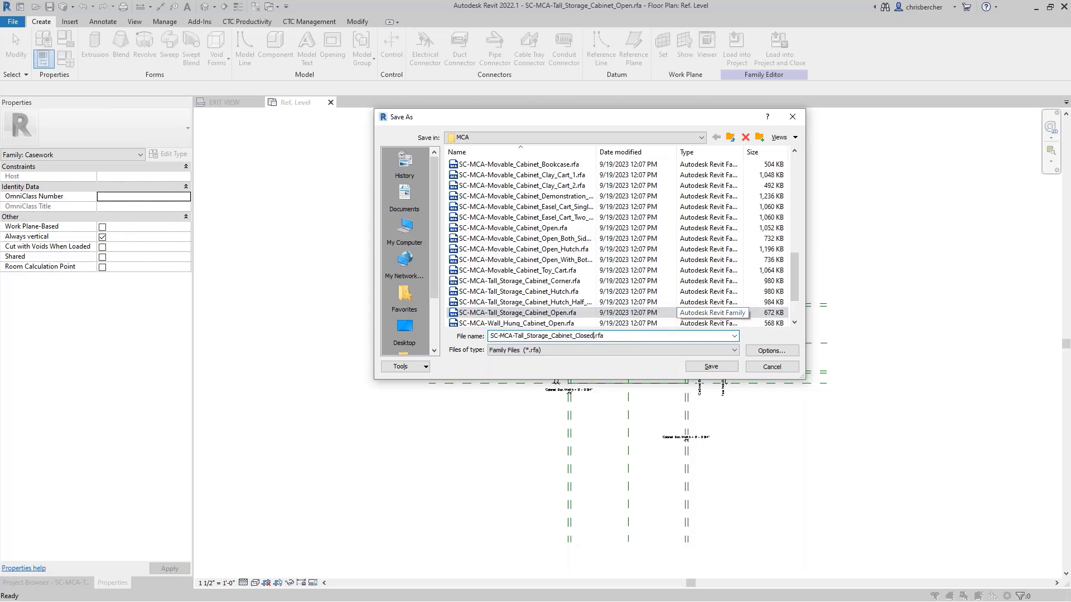
left_click(775, 352)
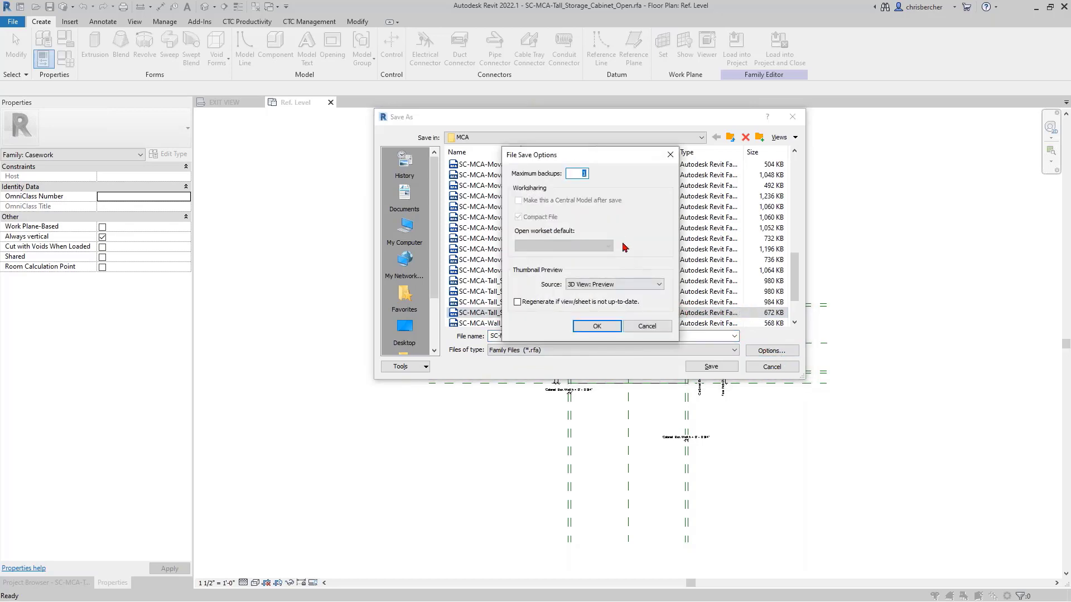
left_click(586, 327)
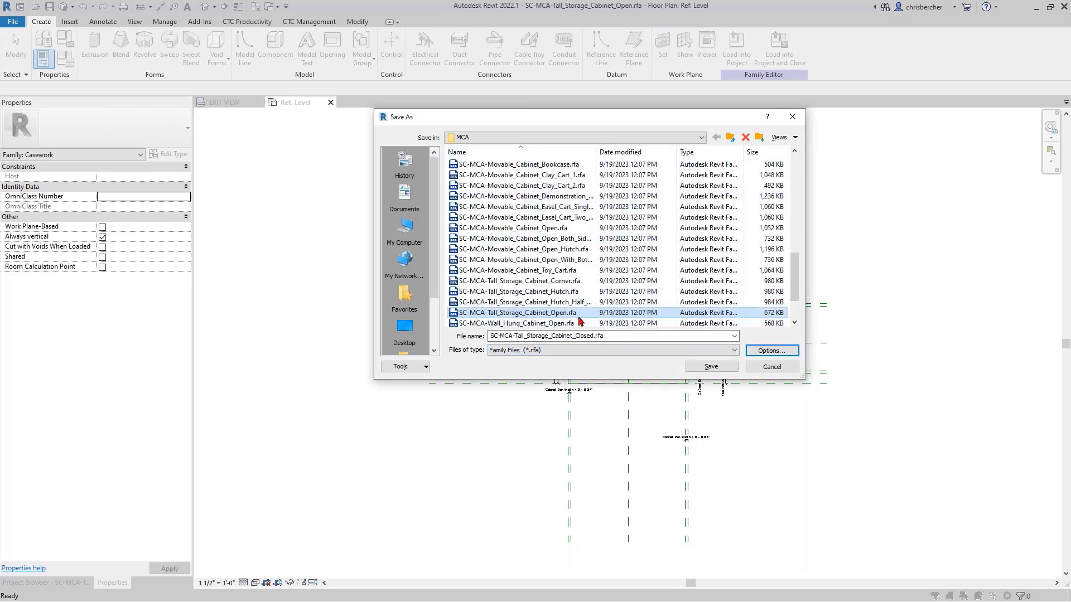
left_click(502, 335)
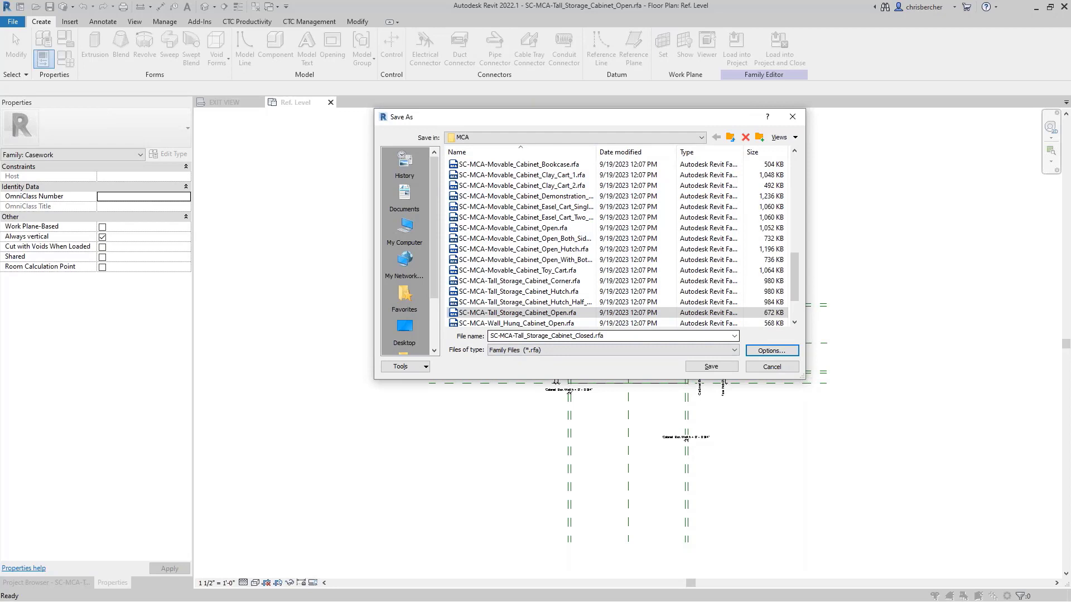
left_click(711, 366)
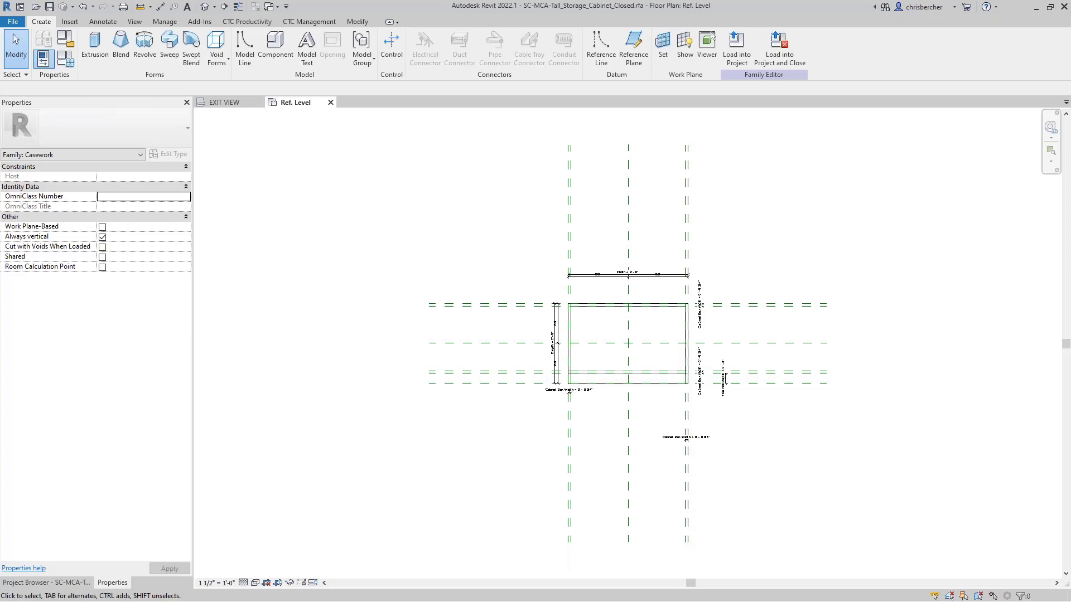
left_click(330, 102)
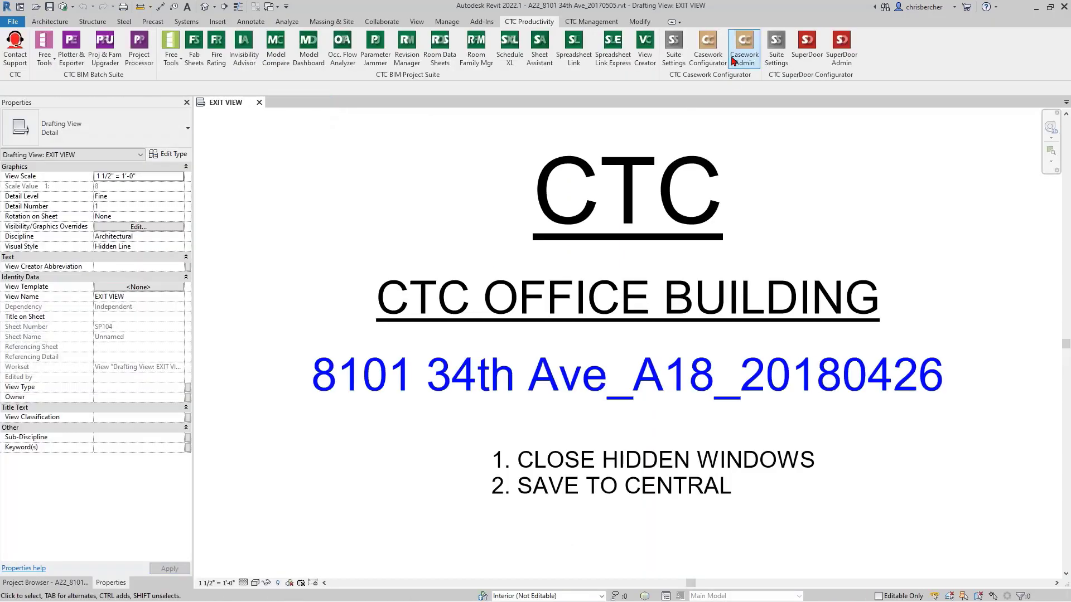
- Open Casework Admin and compare the configured status of the tall storage Closed and Open families among the main casework assemblies
left_click(741, 54)
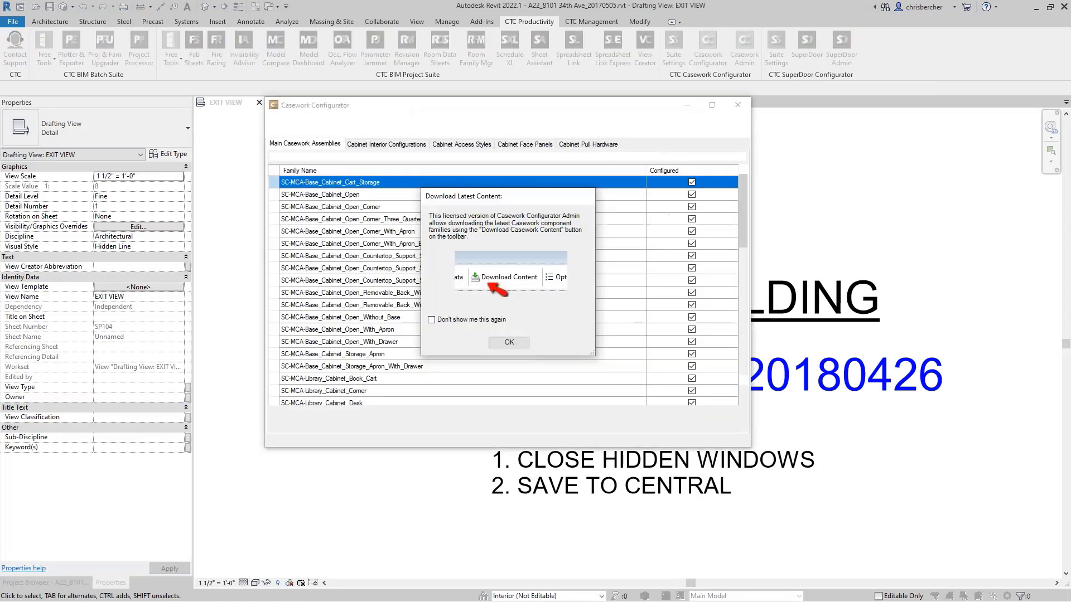
left_click(508, 345)
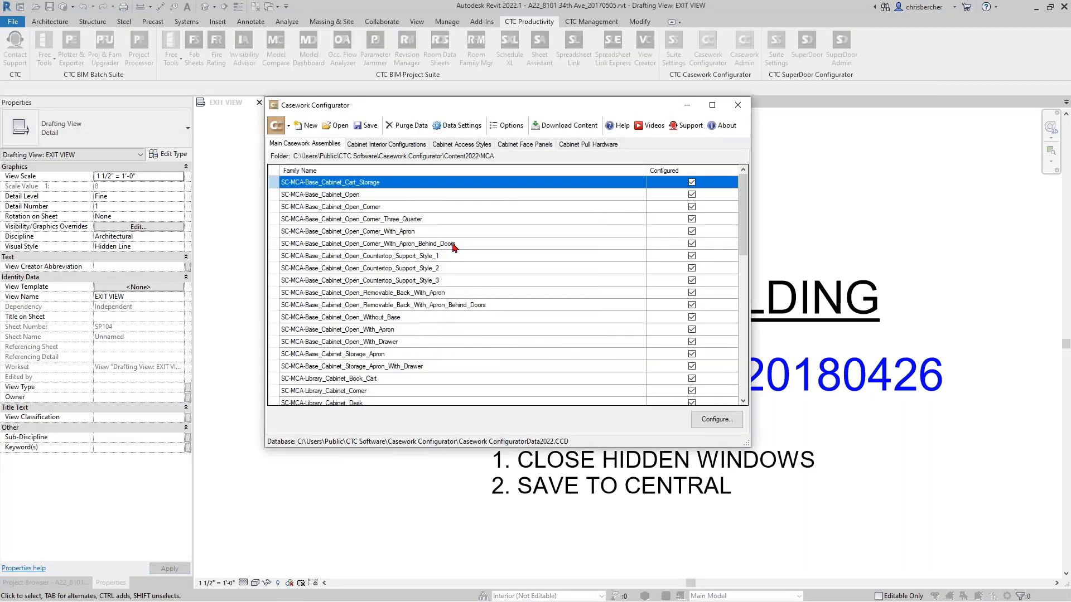
scroll(408, 284, "down", 10)
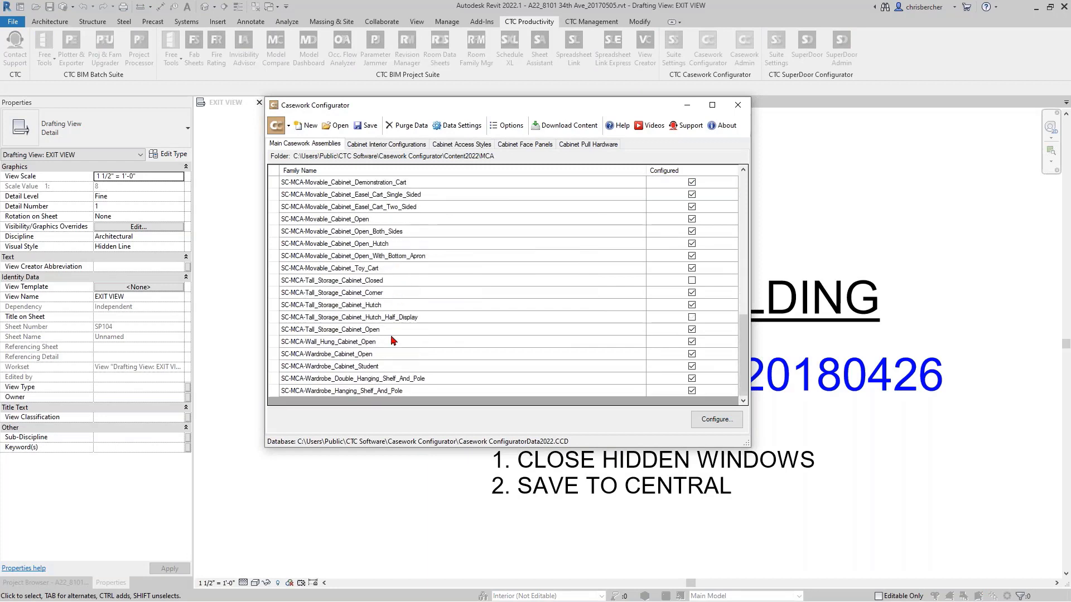
left_click(416, 283)
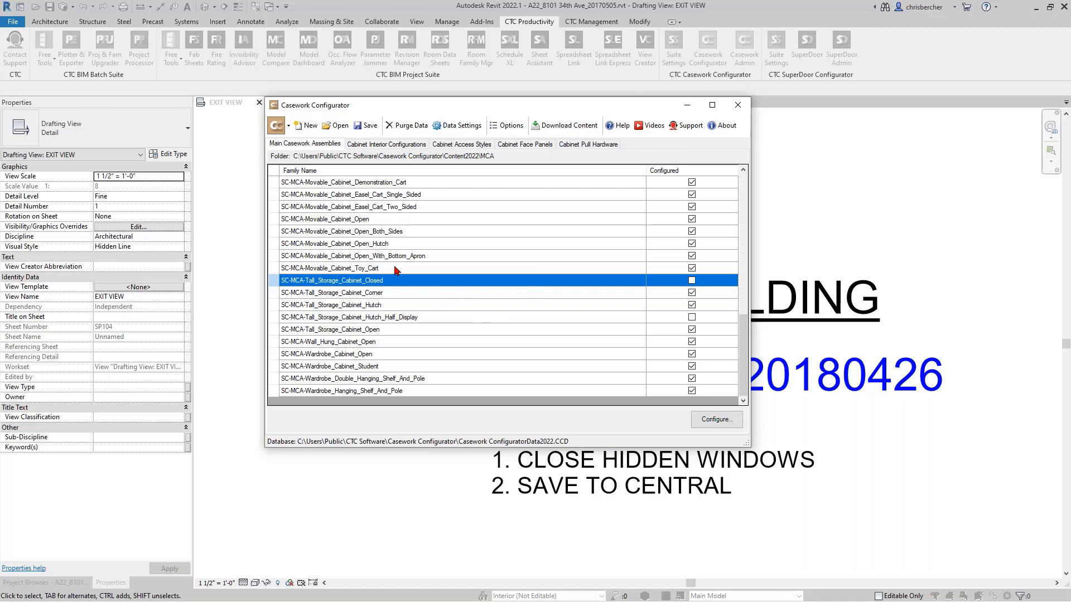
left_click(421, 330)
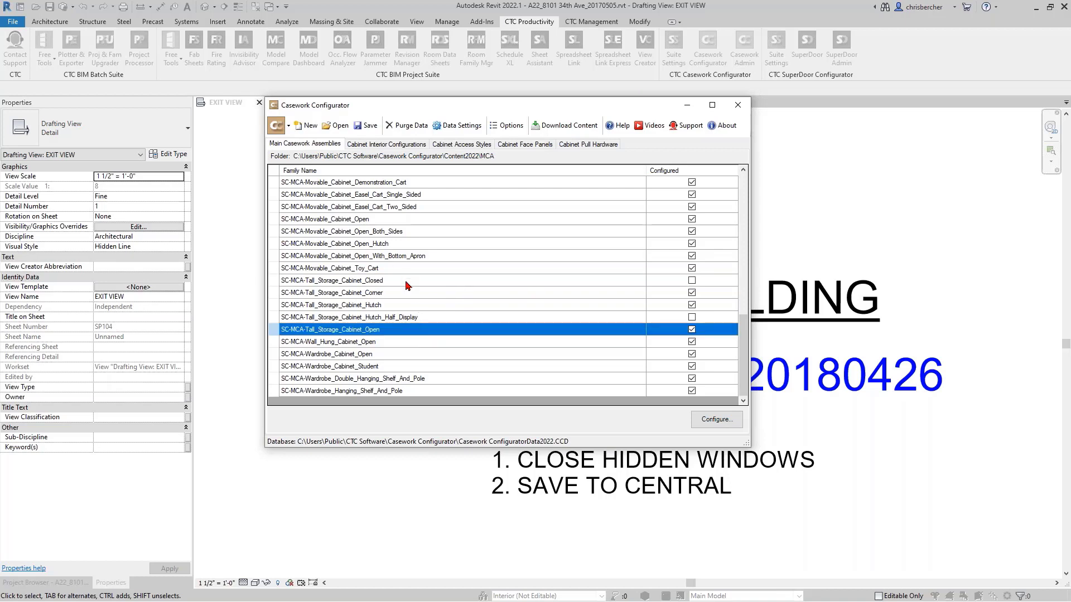
double_click(472, 331)
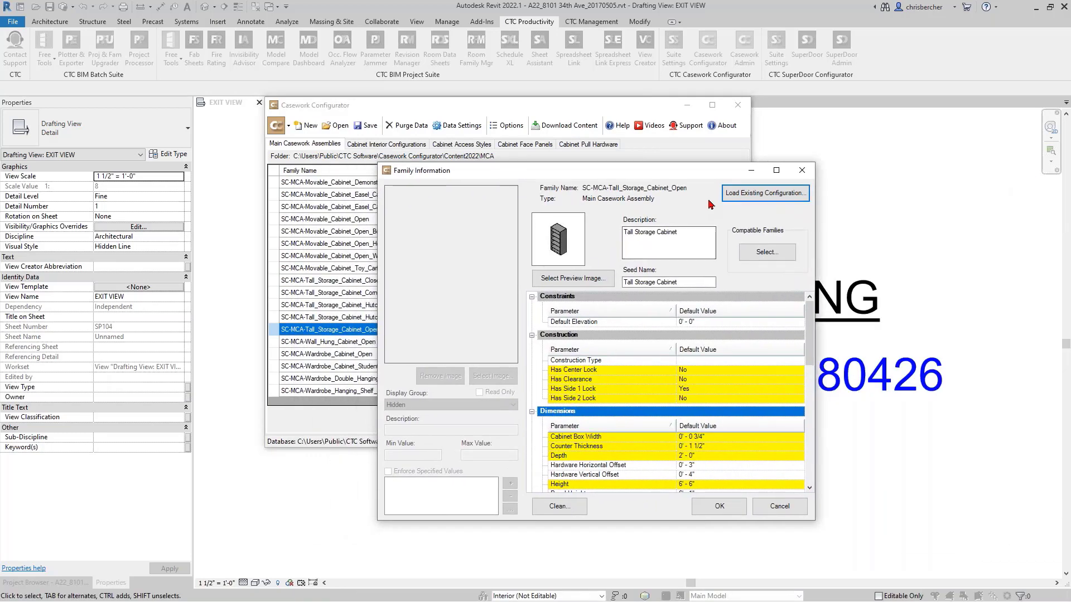
left_click(739, 194)
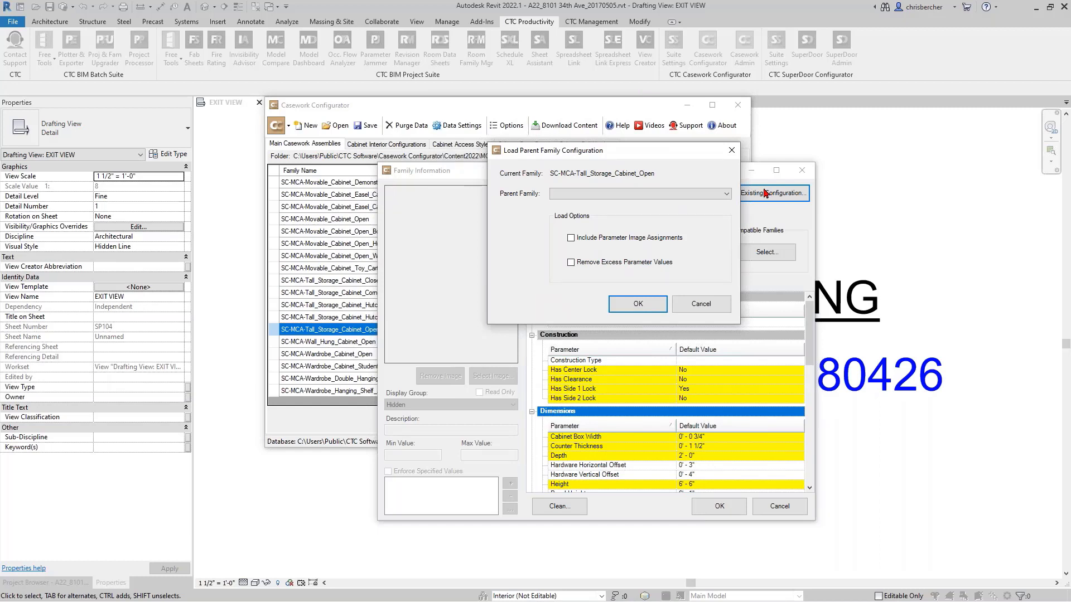
left_click(700, 303)
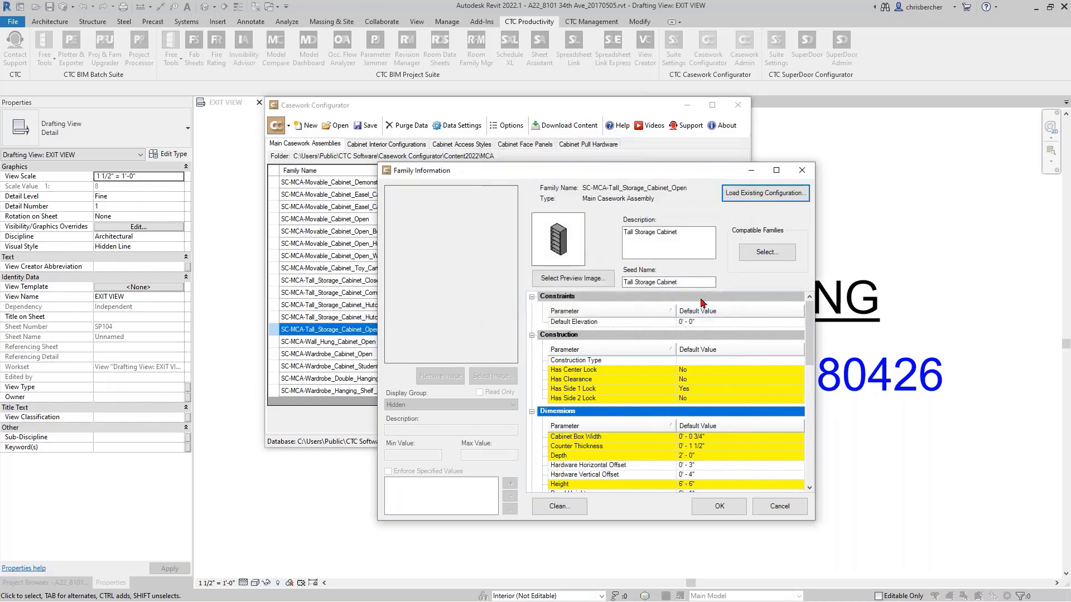
left_click(780, 506)
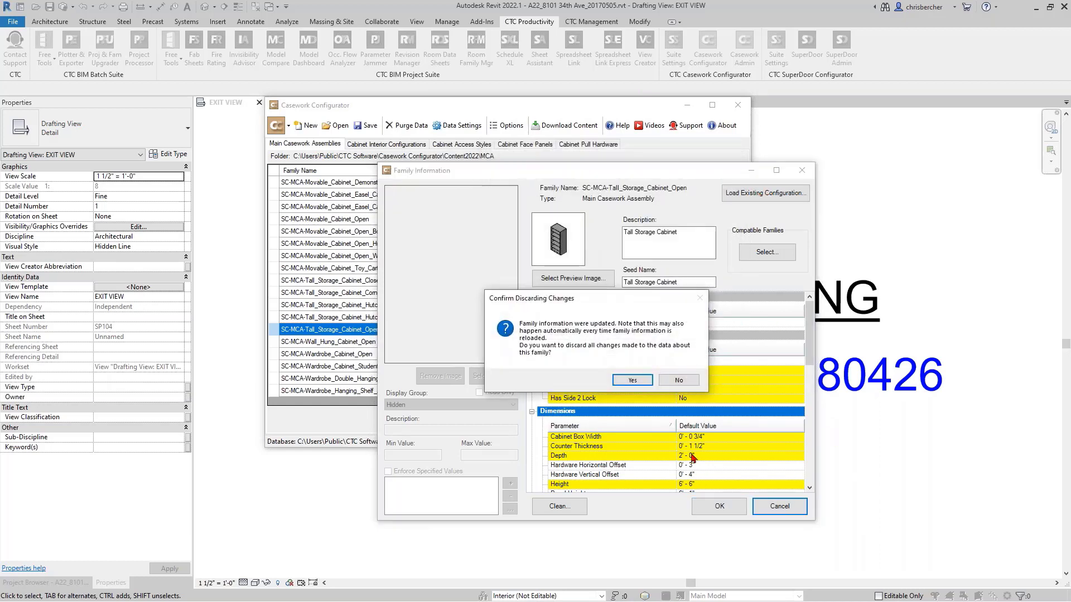
left_click(633, 380)
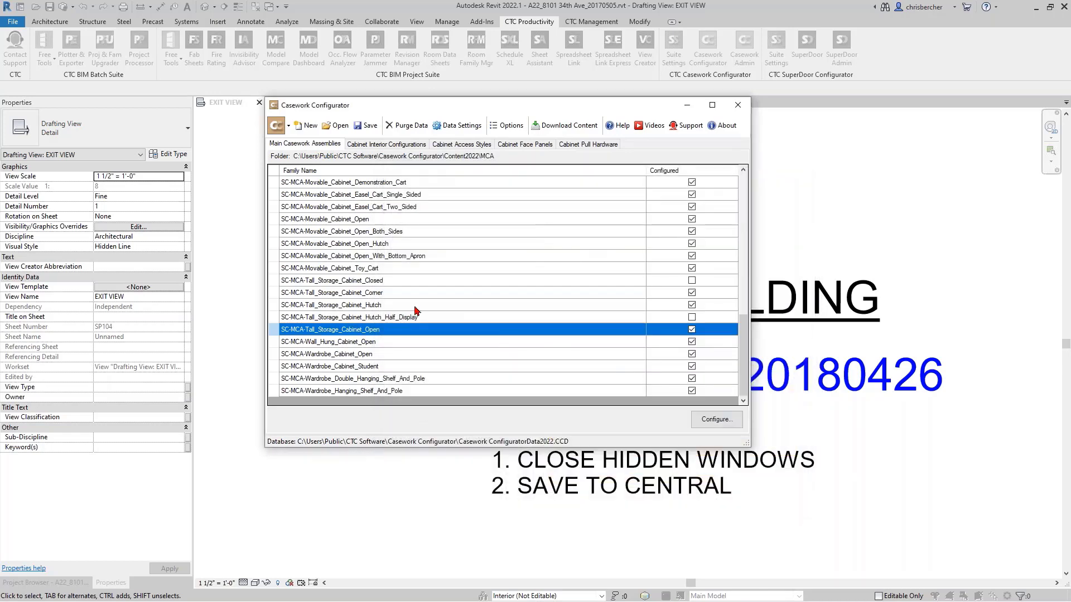
- Load the existing SC-MCA-Tall_Storage_Cabinet_Open configuration into SC-MCA-Tall_Storage_Cabinet_Closed, including parameter image assignments
double_click(444, 280)
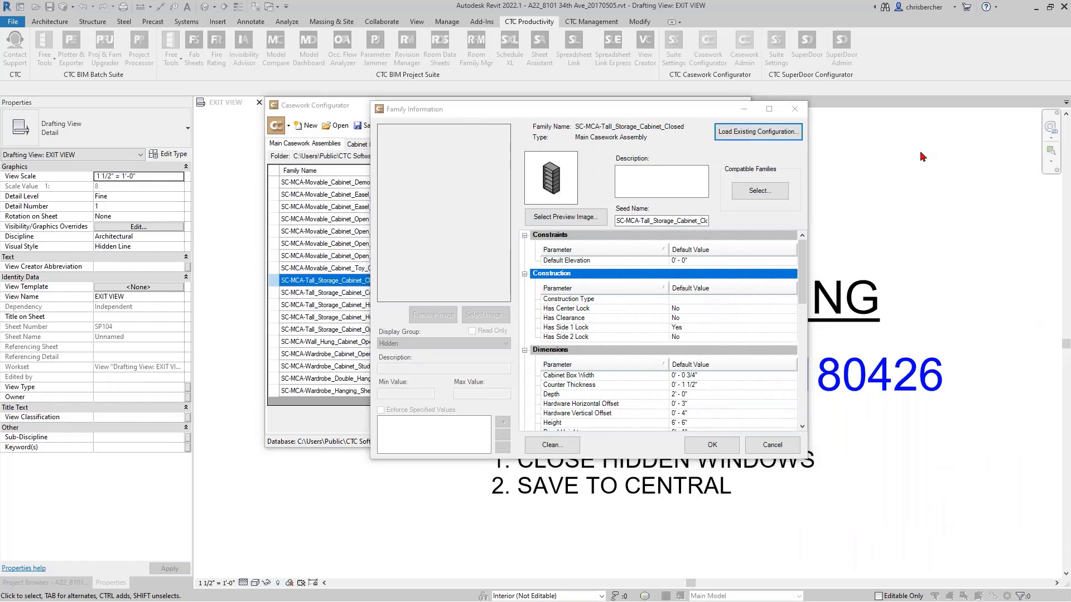
left_click(666, 169)
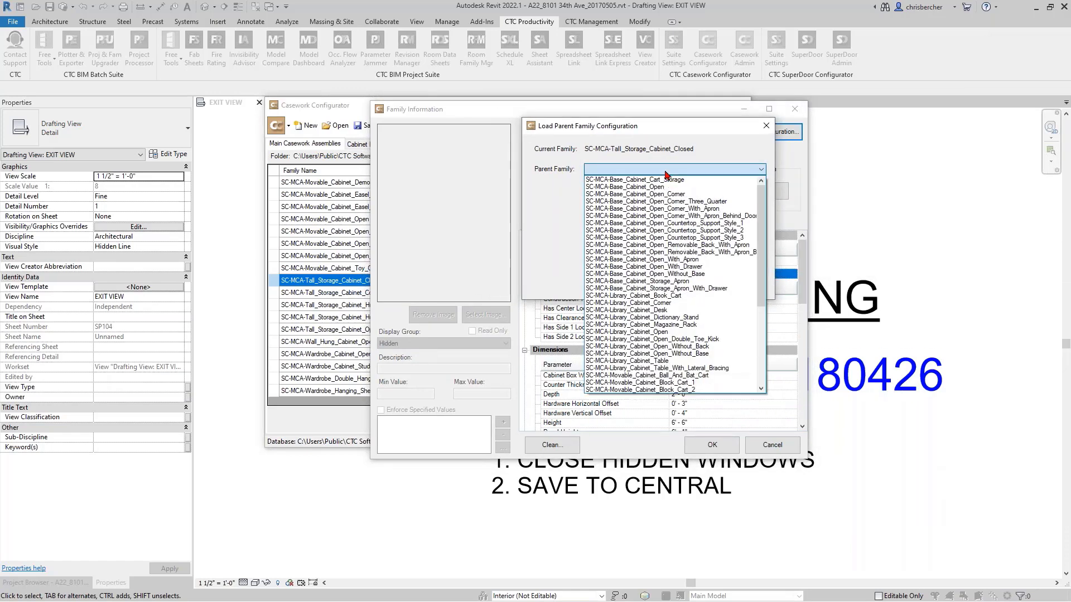
scroll(692, 288, "down", 6)
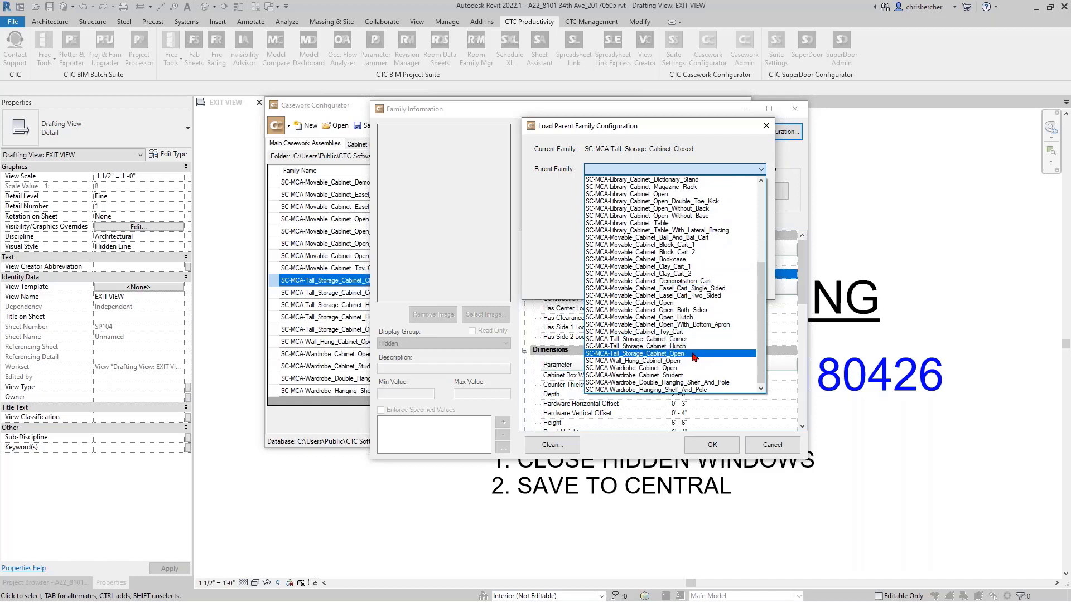
left_click(693, 354)
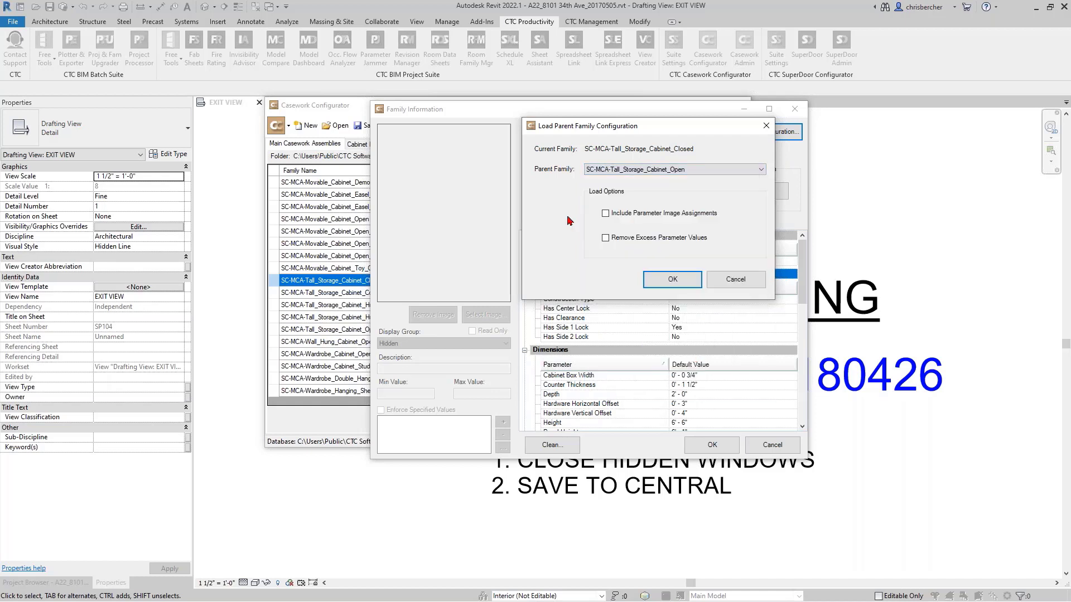
left_click(605, 213)
left_click(680, 277)
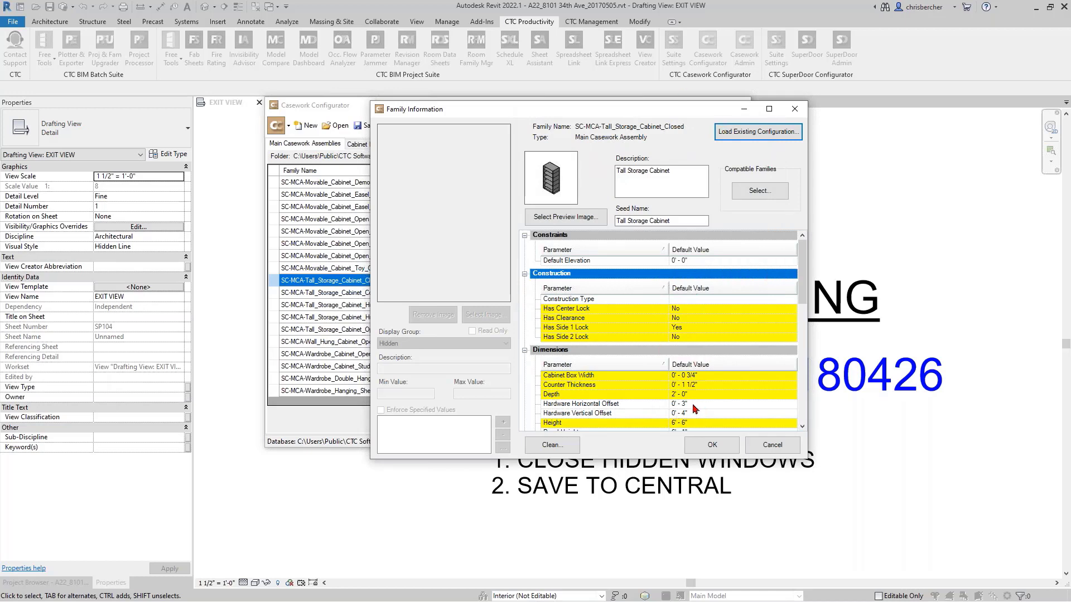
- Review the loaded parameters of the closed tall storage cabinet and set its Seed Name to TS_Closed
scroll(673, 399, "down", 4)
scroll(673, 399, "up", 4)
scroll(629, 308, "down", 3)
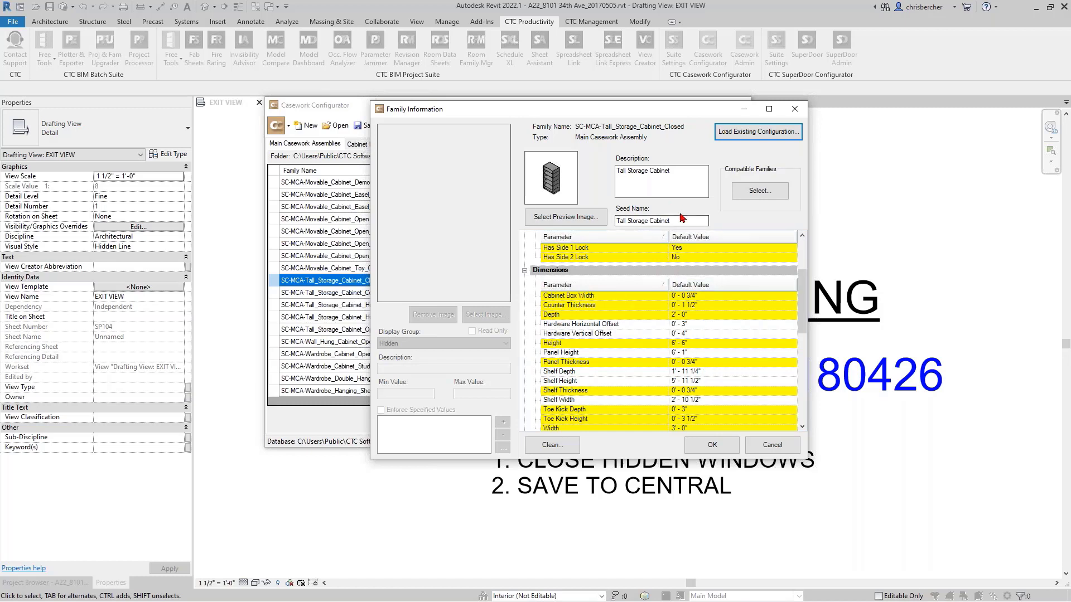
left_click_drag(681, 219, 385, 234)
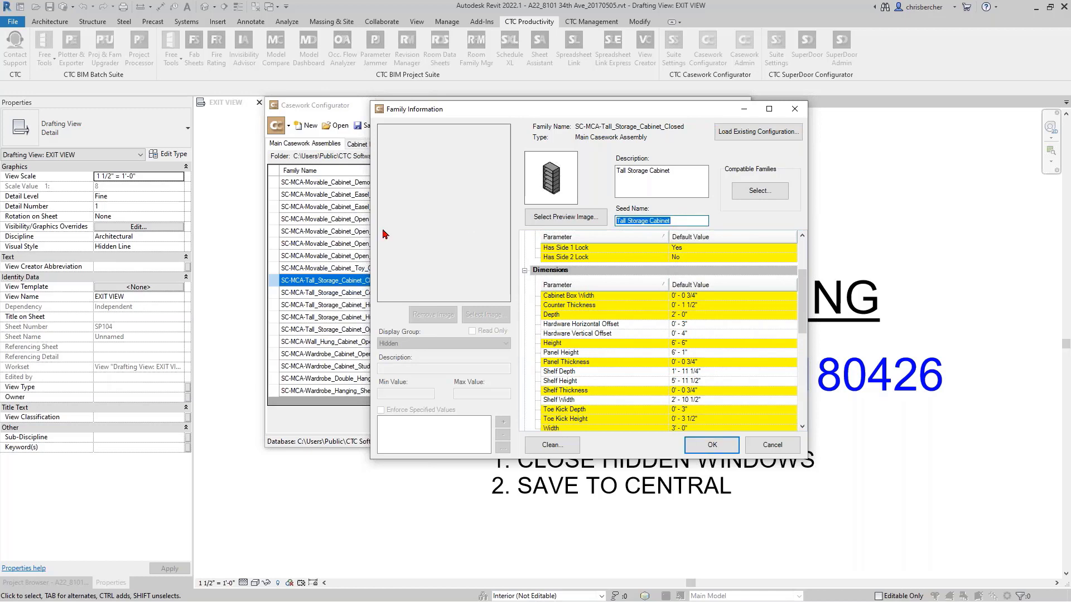
type("TS_Closed")
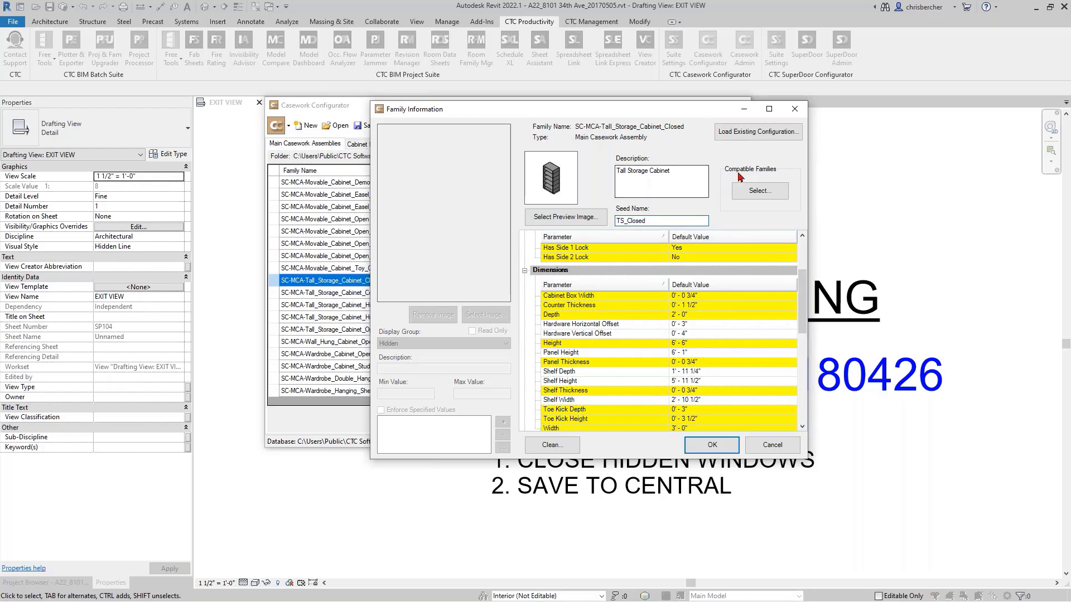
- Check the compatible interior configurations and access styles of the closed tall storage cabinet and accept its family information
left_click(759, 191)
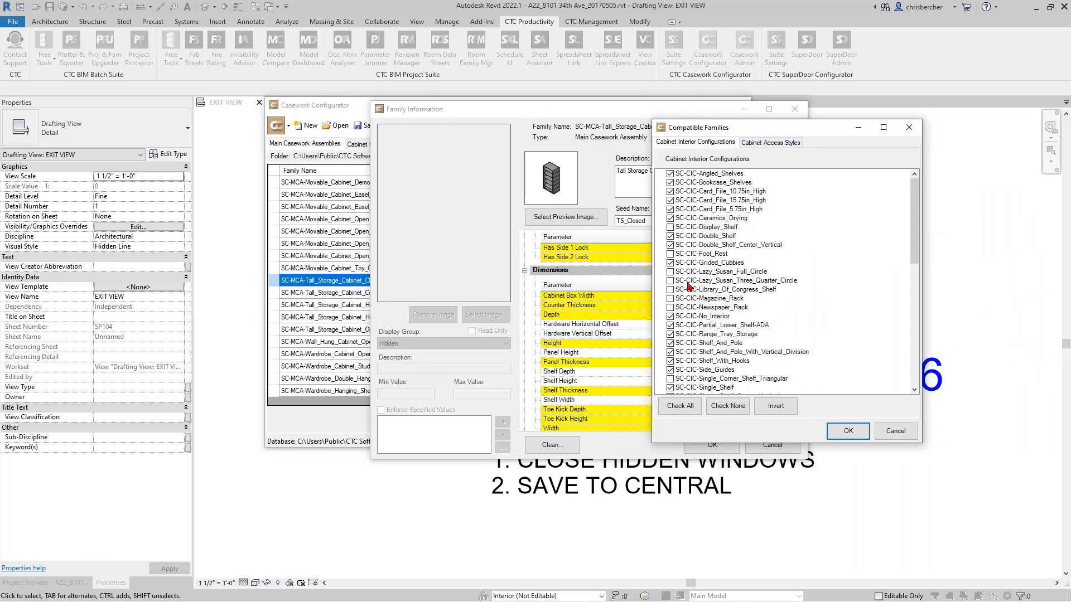
left_click(775, 143)
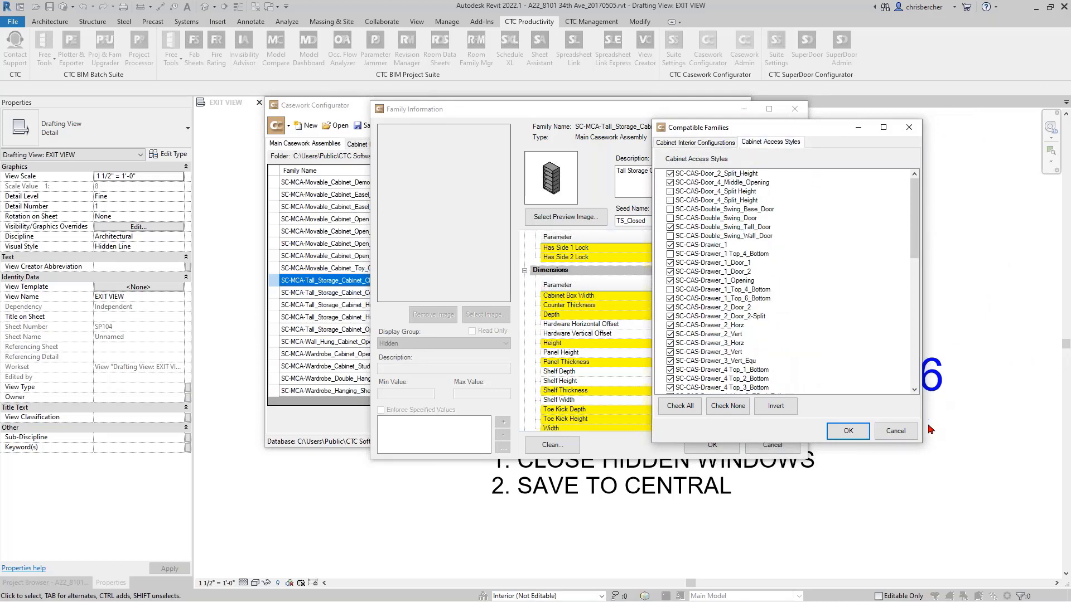
left_click(849, 431)
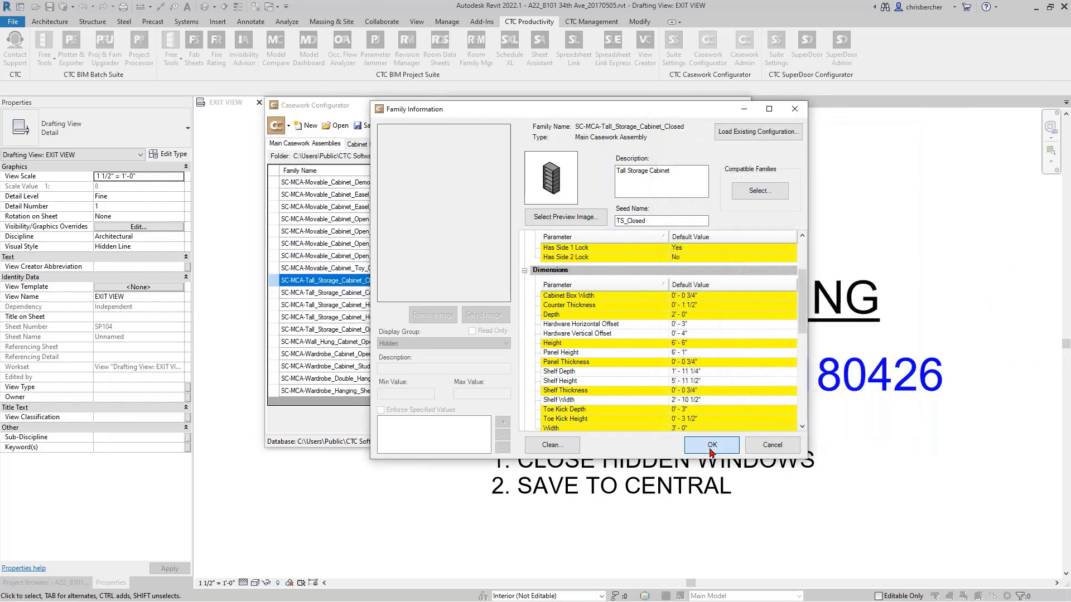
left_click(712, 446)
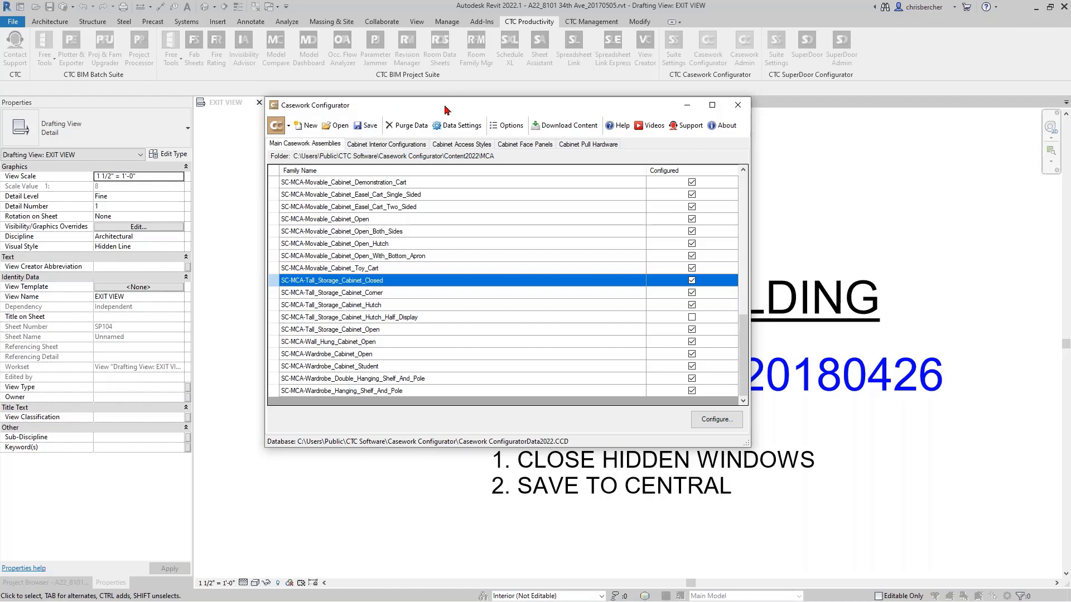
- Save the casework configuration data with the newly configured closed tall storage cabinet
left_click_drag(445, 106, 435, 103)
left_click(707, 417)
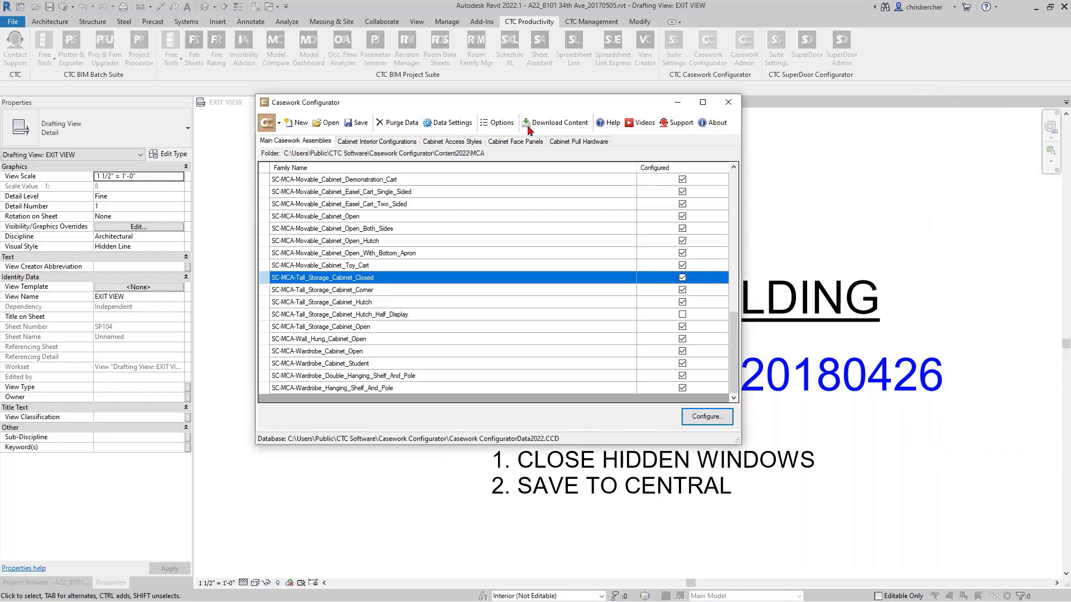
left_click(357, 123)
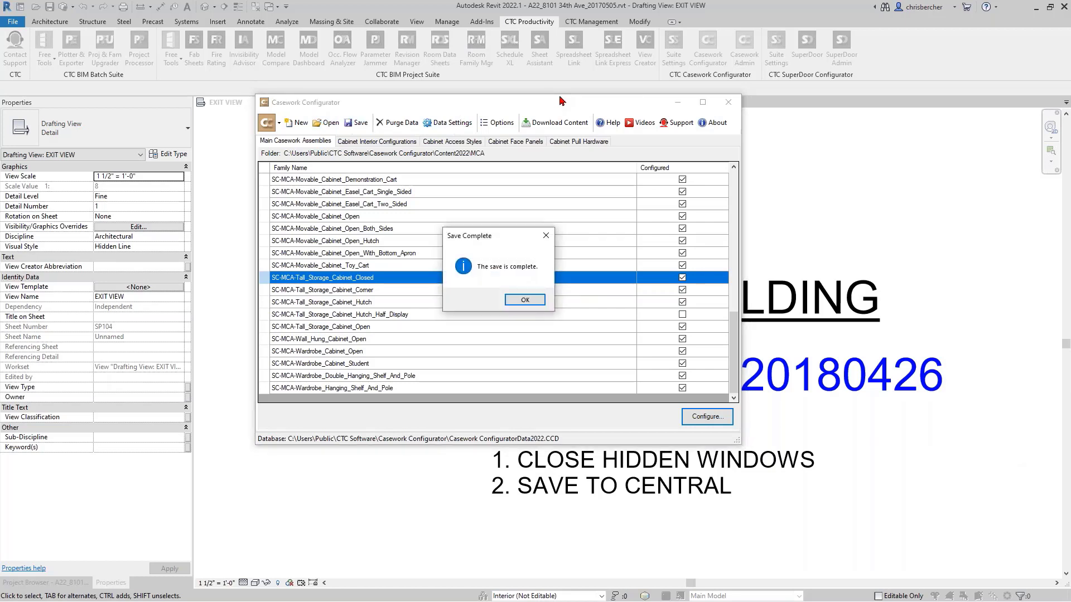
left_click(533, 299)
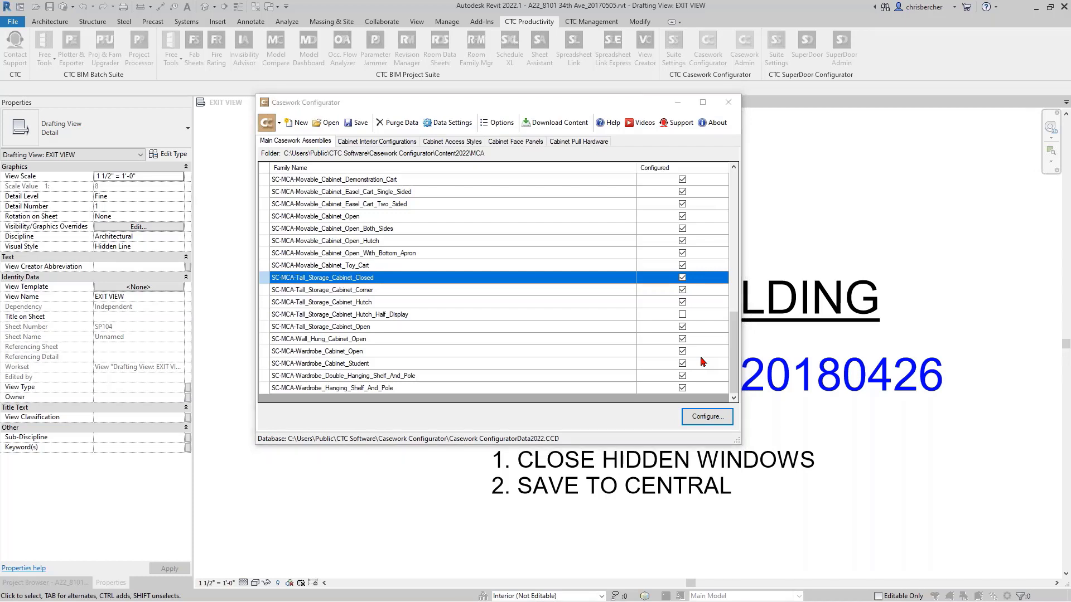
- Switch to the browser, open the Casework Configurator product page on the CTC Software website and look through it
key("alt+Tab")
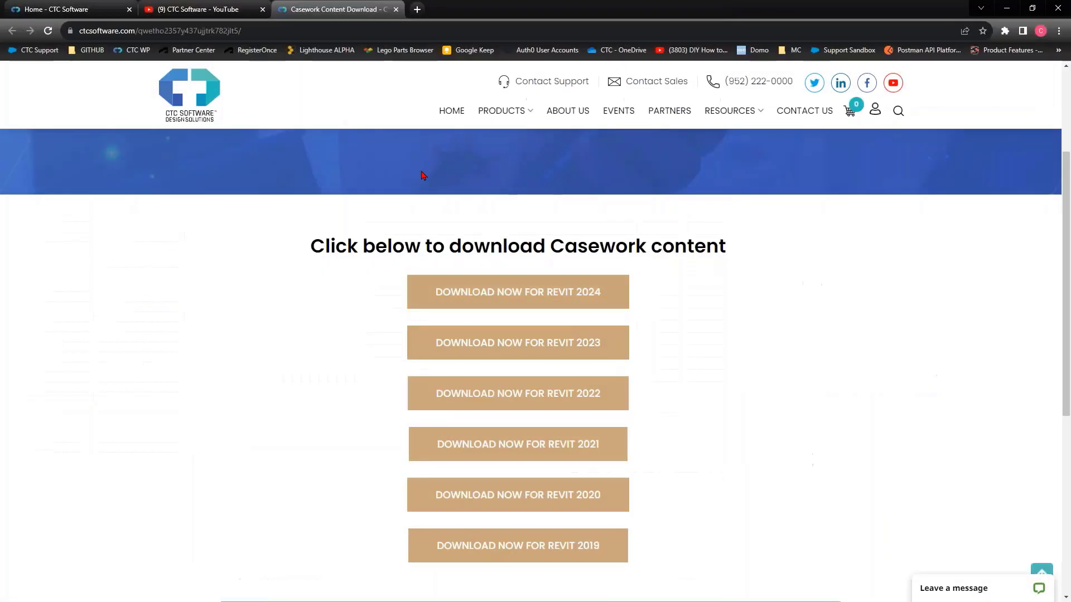
left_click(56, 9)
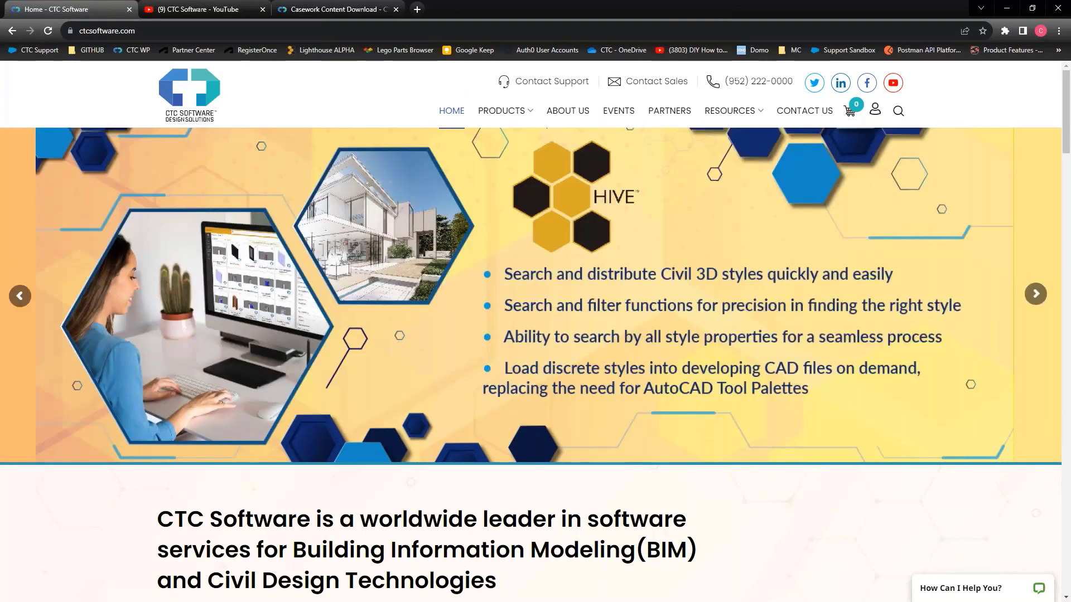
mouse_move(498, 110)
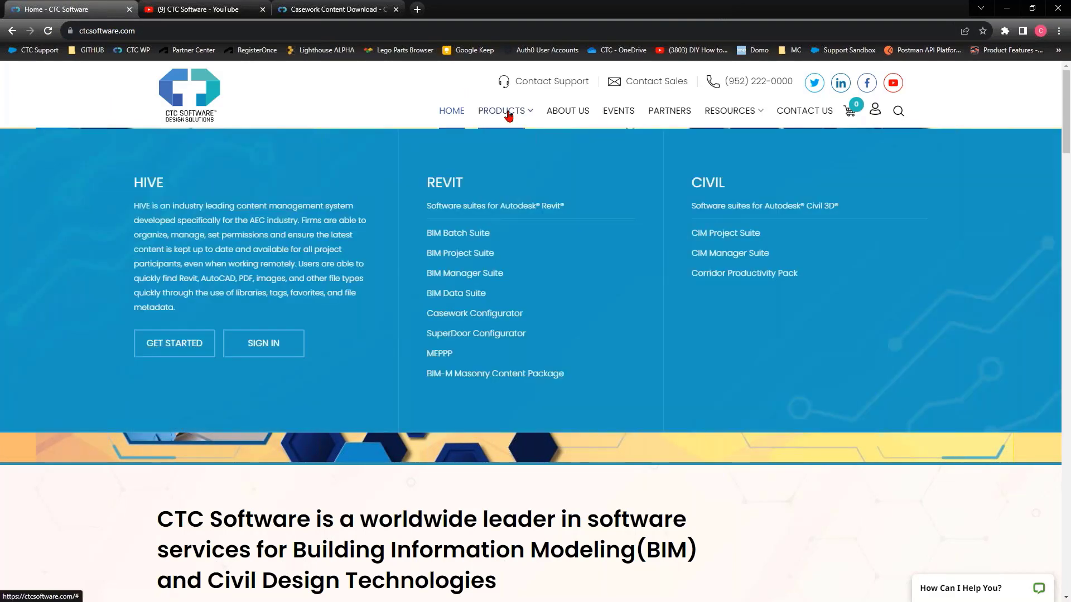
left_click(465, 322)
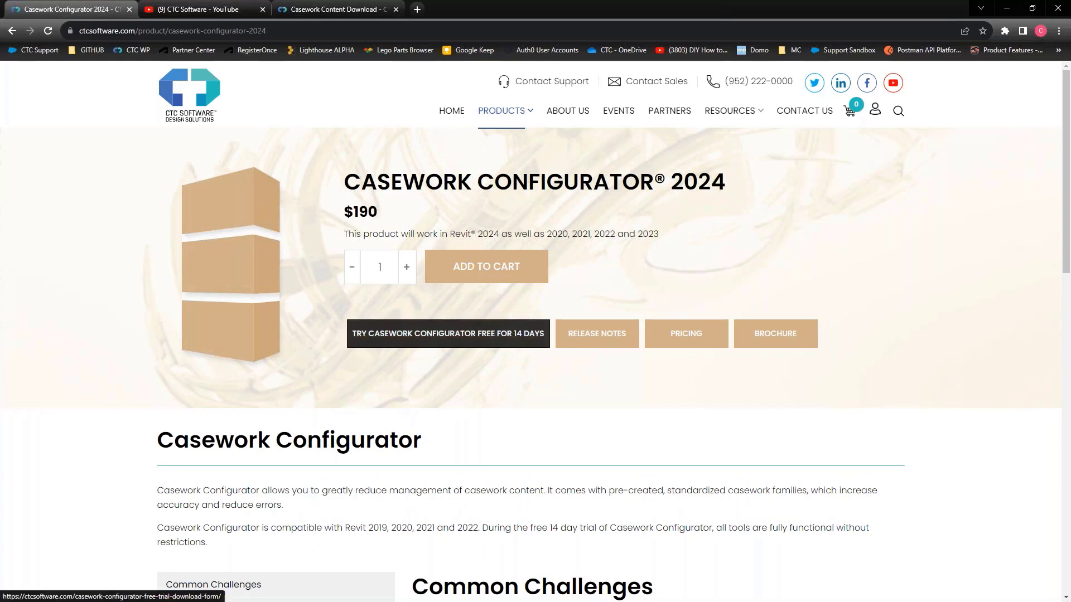
scroll(470, 414, "down", 4)
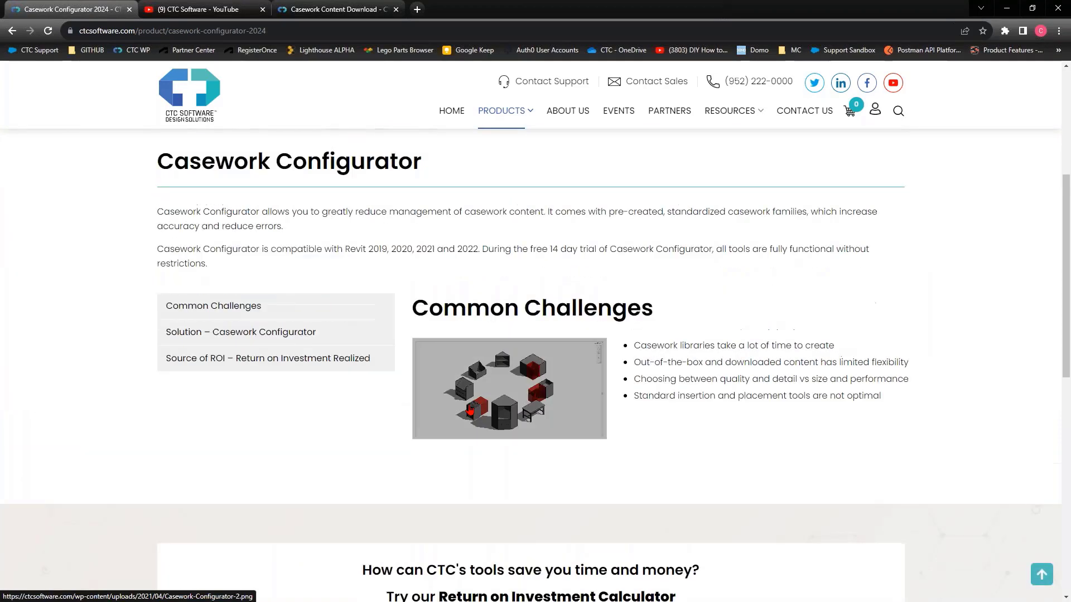
scroll(732, 333, "up", 2)
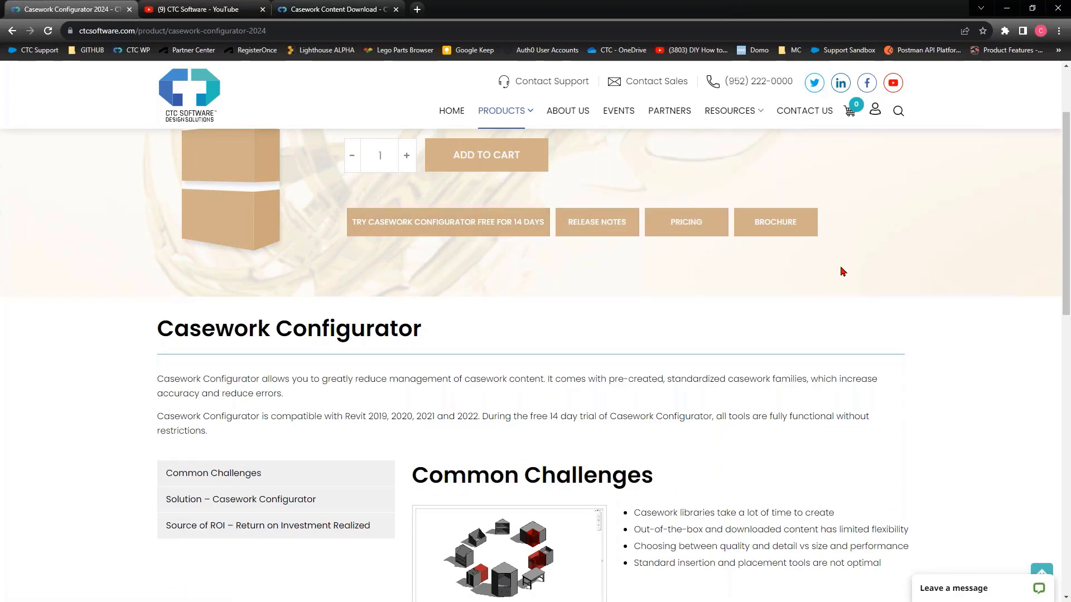
scroll(697, 249, "up", 2)
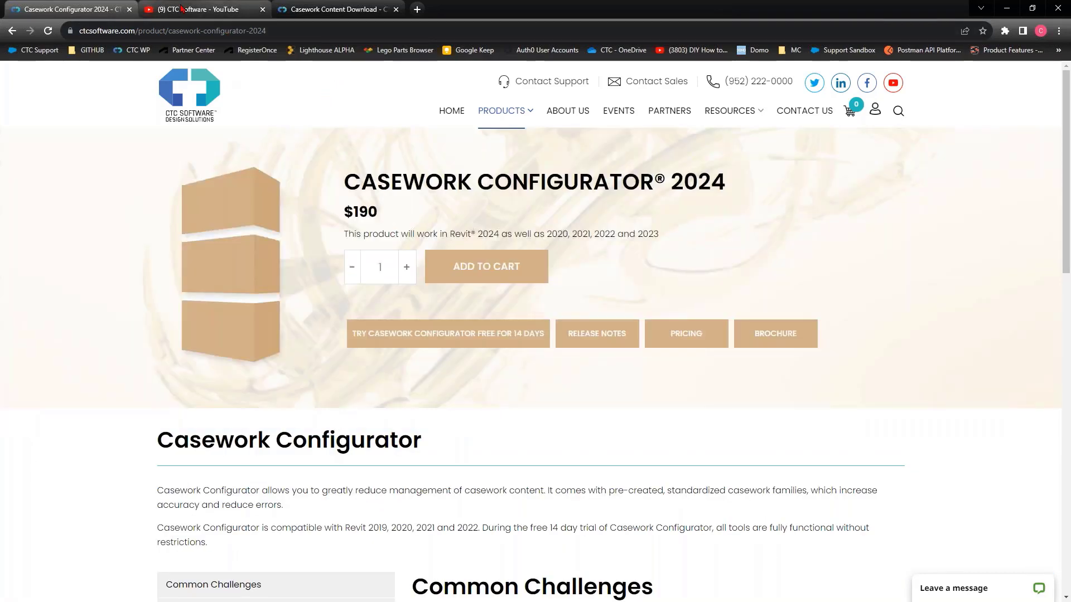
- Show the CTC Software YouTube channel in the browser
mouse_move(183, 8)
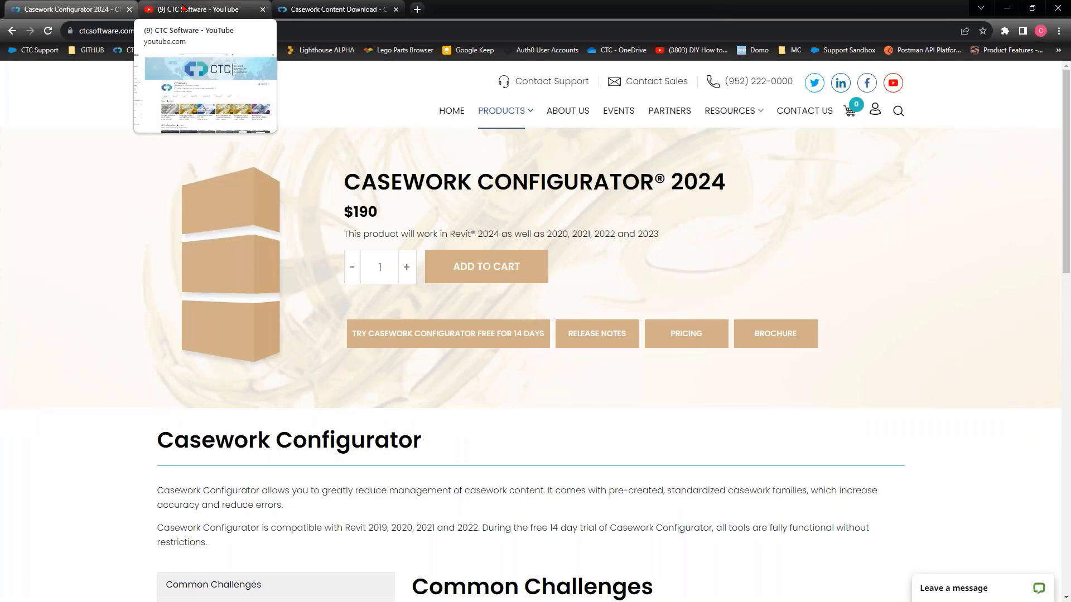
left_click(182, 7)
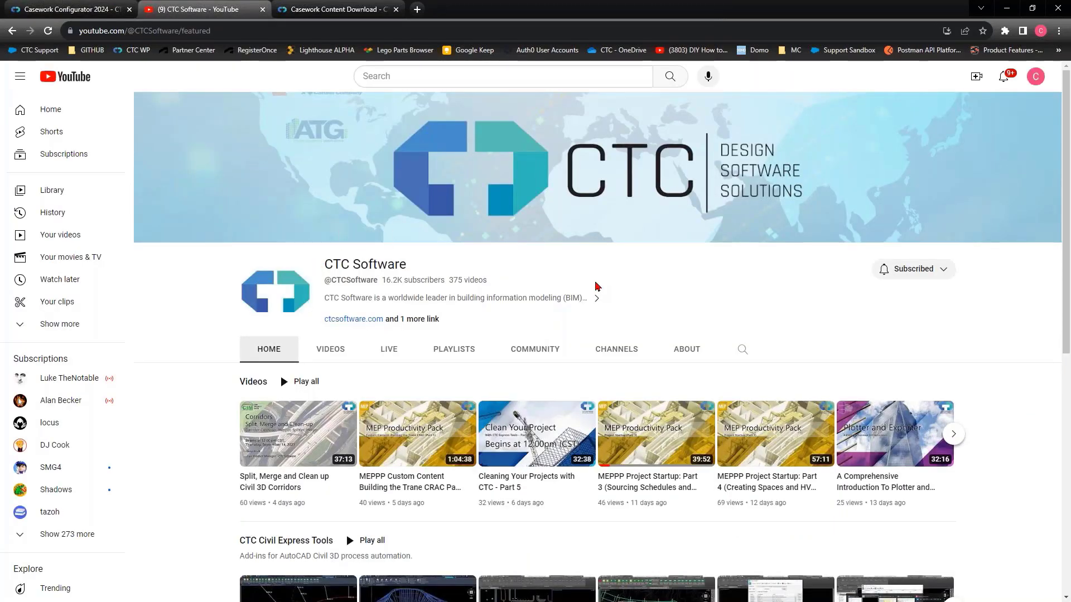